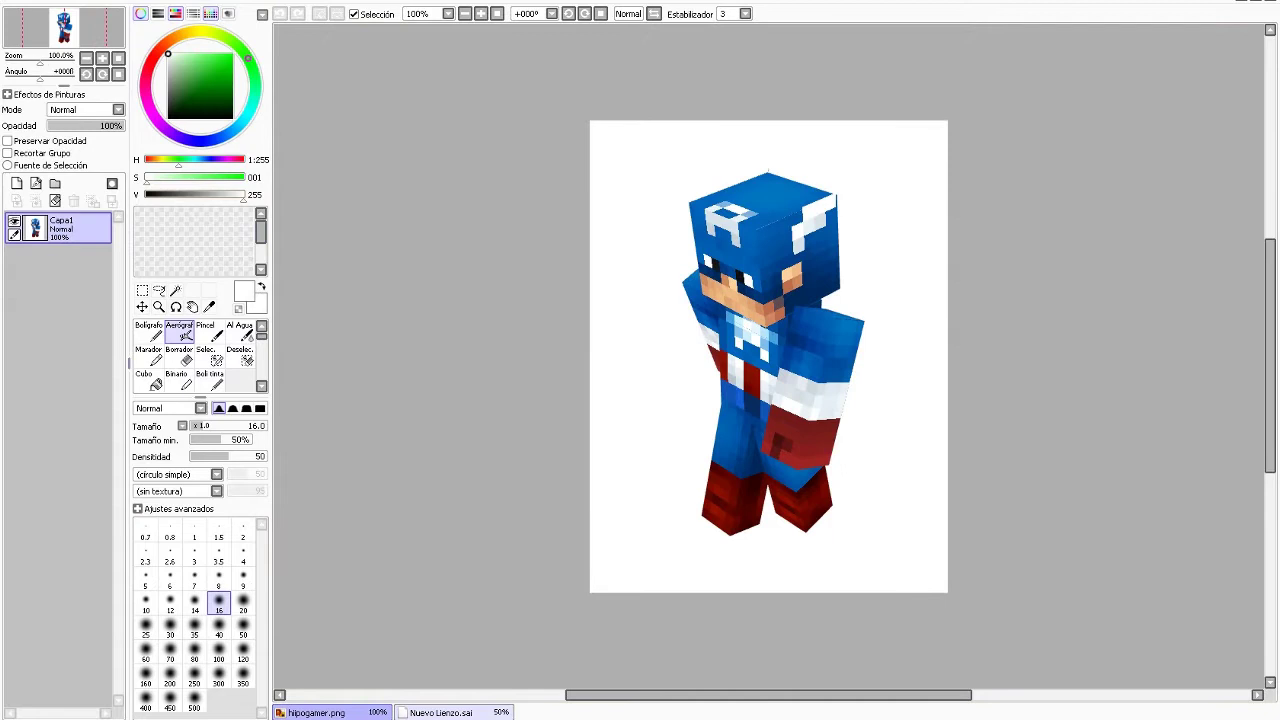
In Nuevo Lienzo.sai, draw a square head outline with black size-7 straight lines on the Linework1 layer.
click(178, 380)
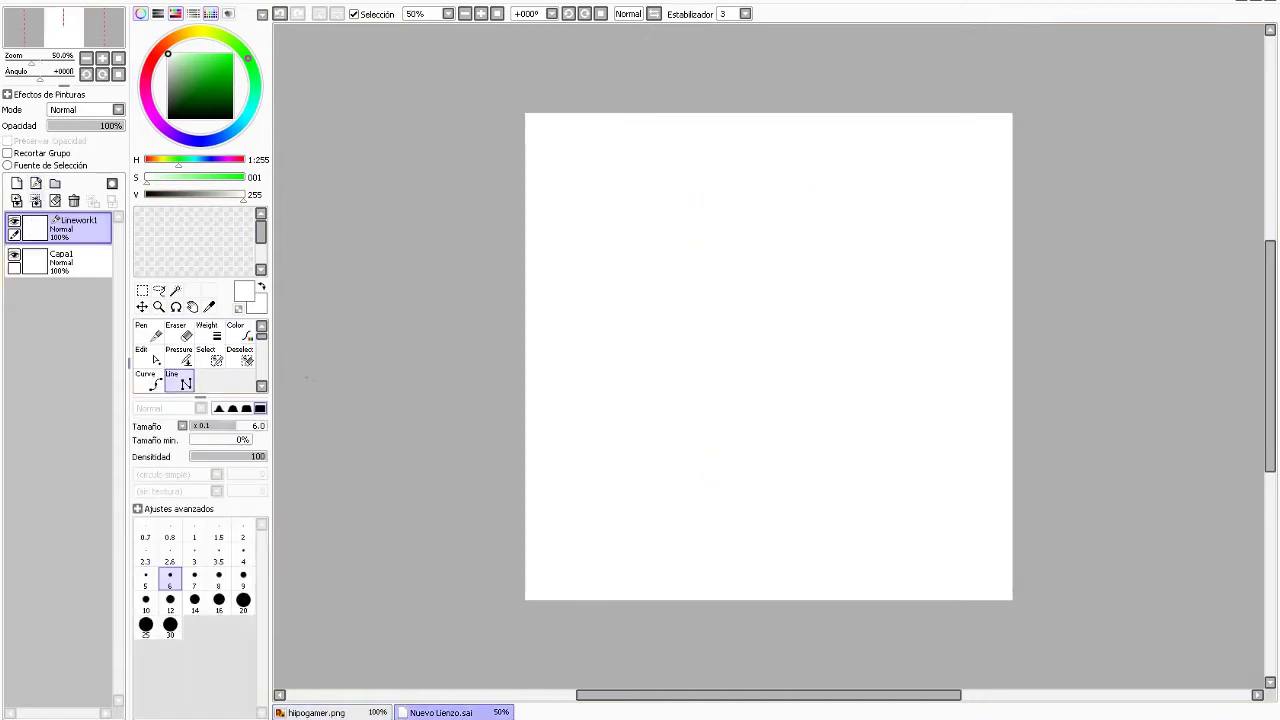
click(194, 578)
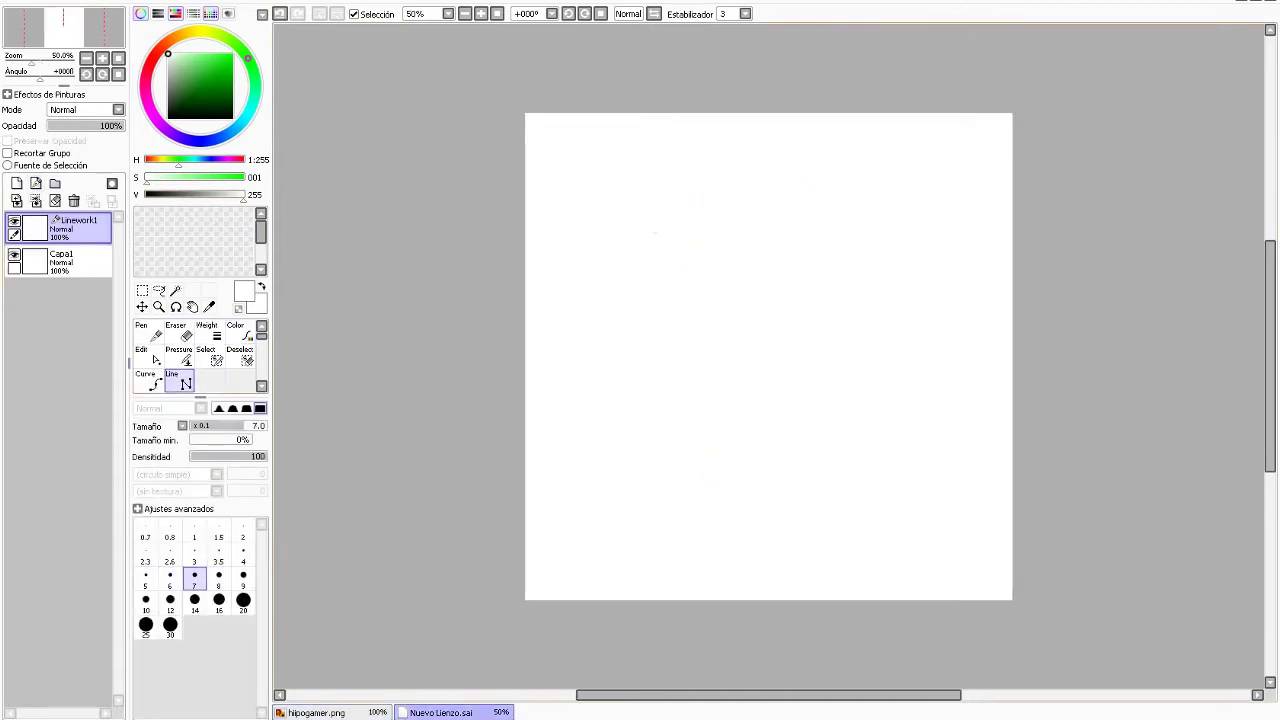
click(232, 118)
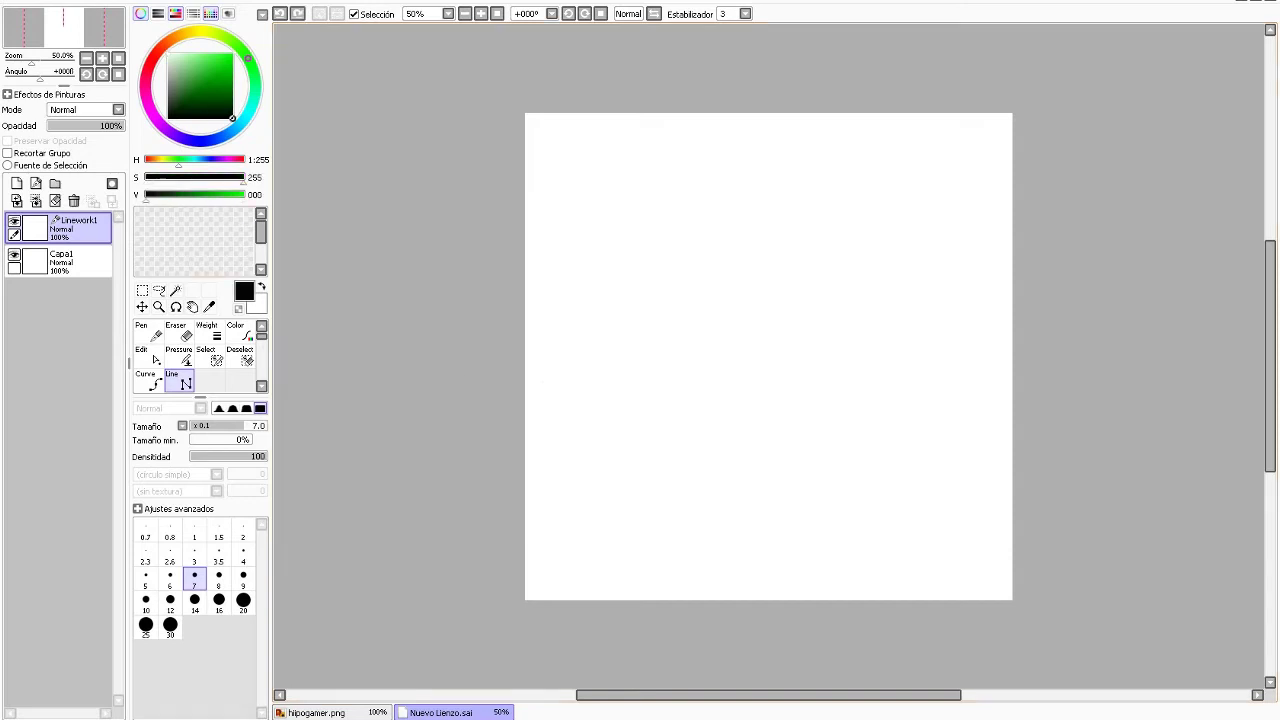
click(648, 230)
click(650, 437)
click(860, 441)
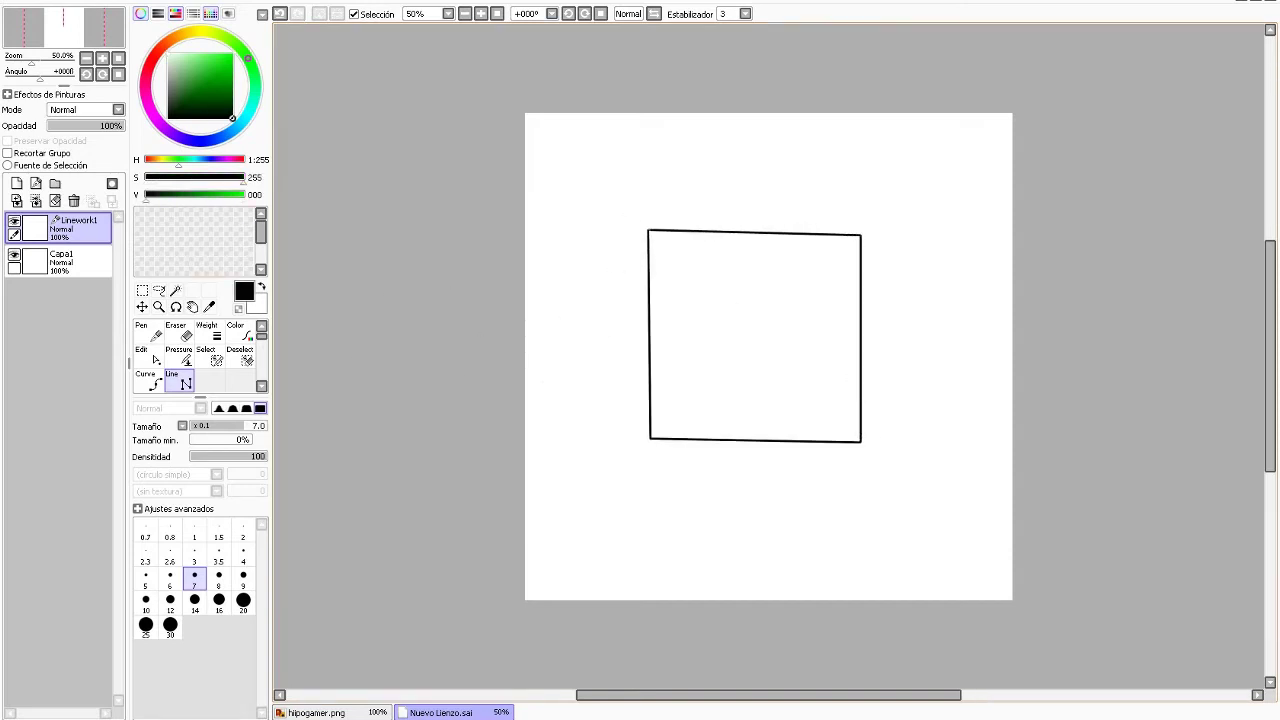
Bow all four sides of the head square slightly outward with the Curve tool.
scroll(649, 231, up, 5)
scroll(651, 234, down, 6)
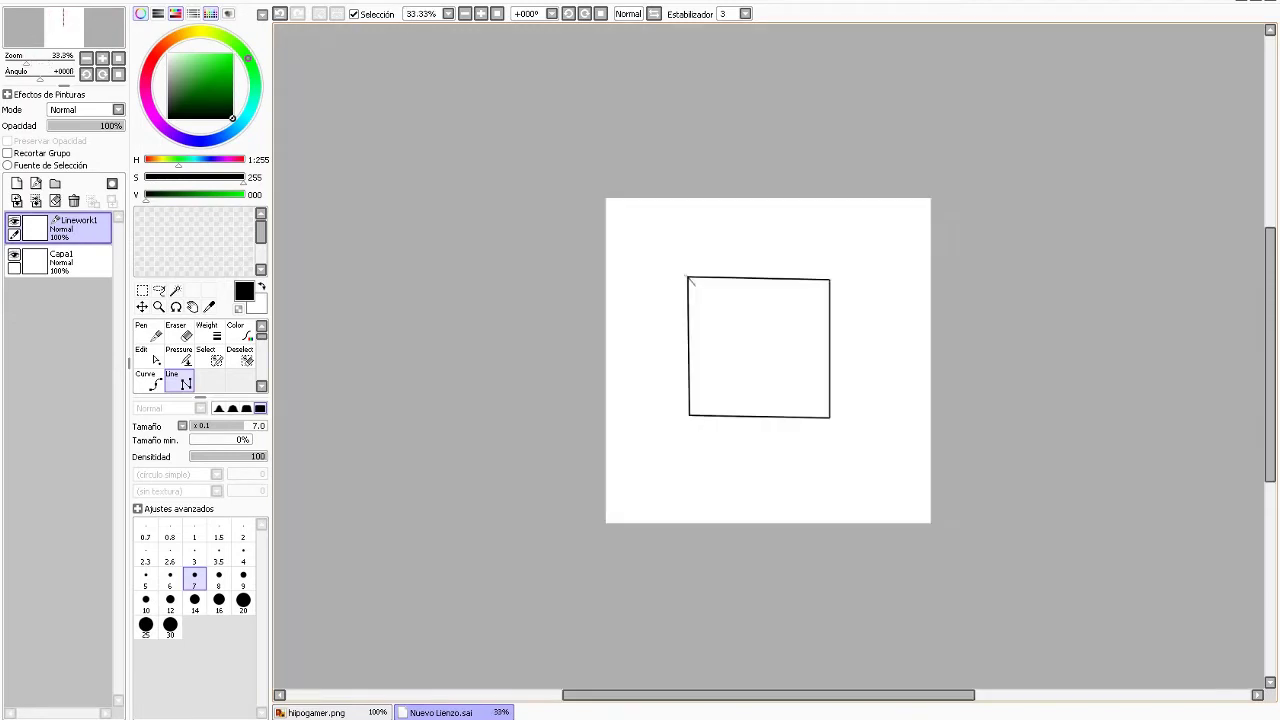
scroll(666, 263, up, 6)
scroll(668, 263, down, 8)
scroll(1010, 480, up, 4)
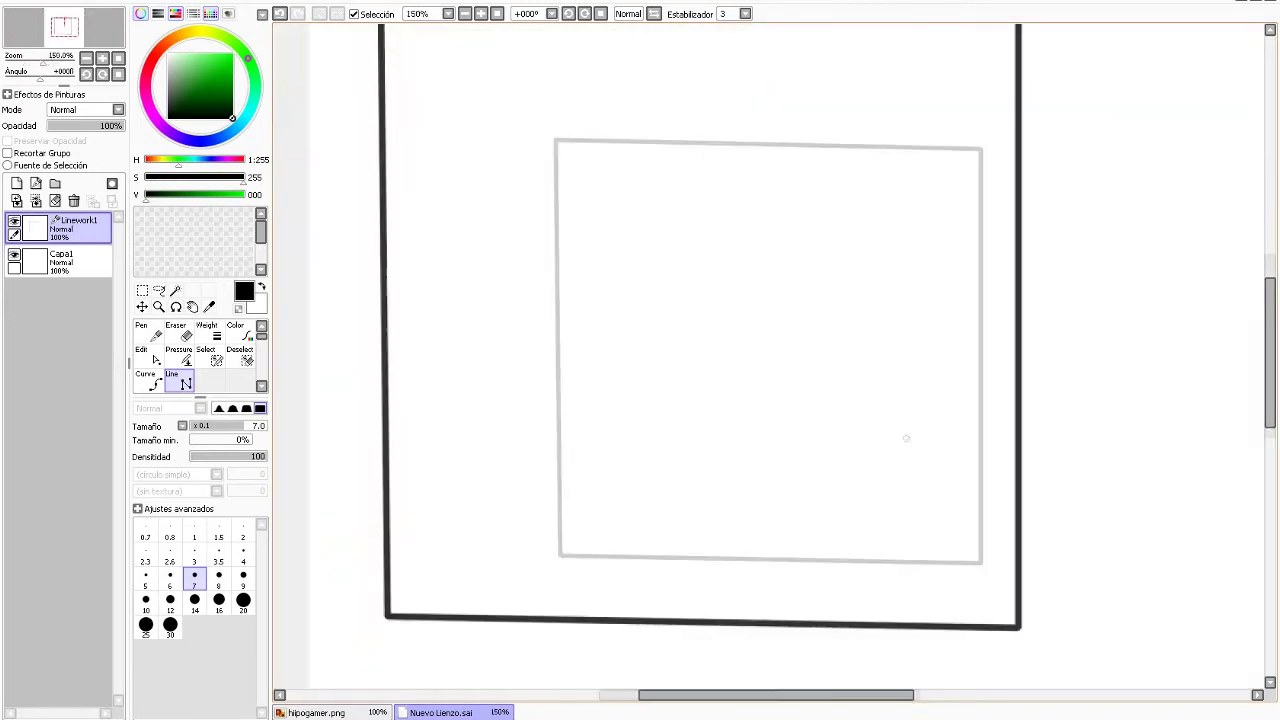
scroll(900, 420, down, 3)
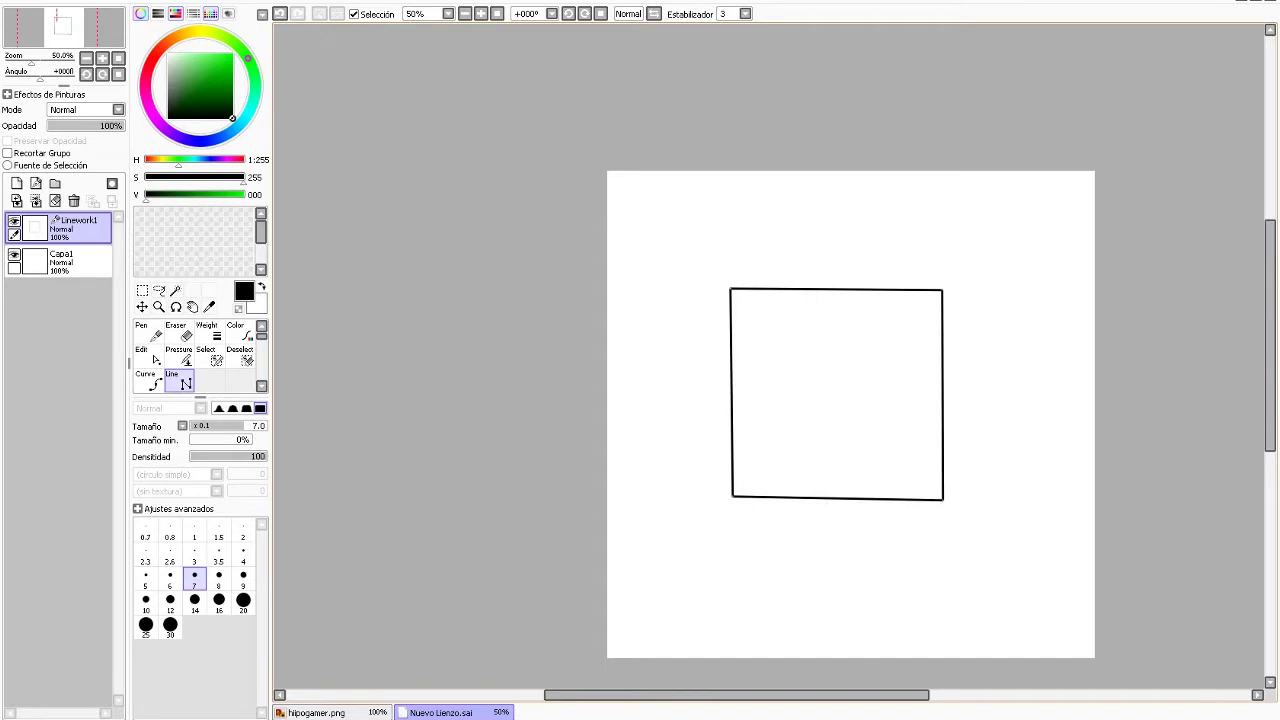
click(149, 381)
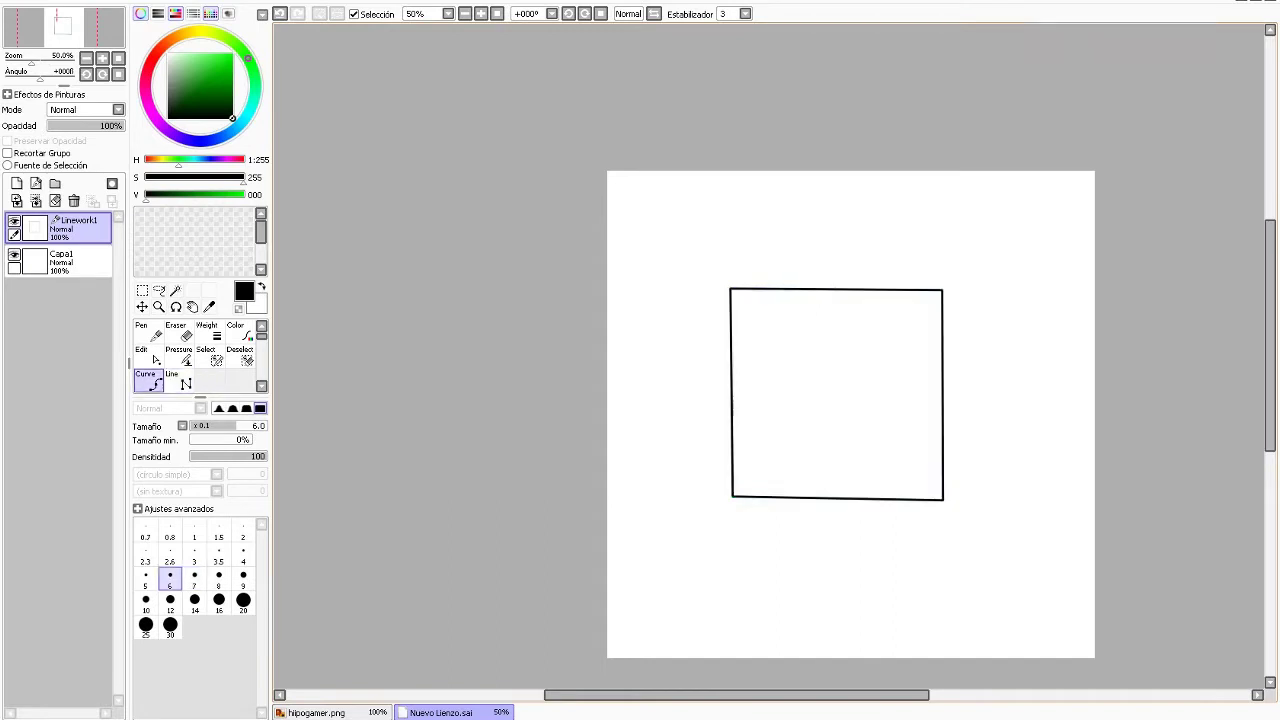
drag(839, 497, 839, 505)
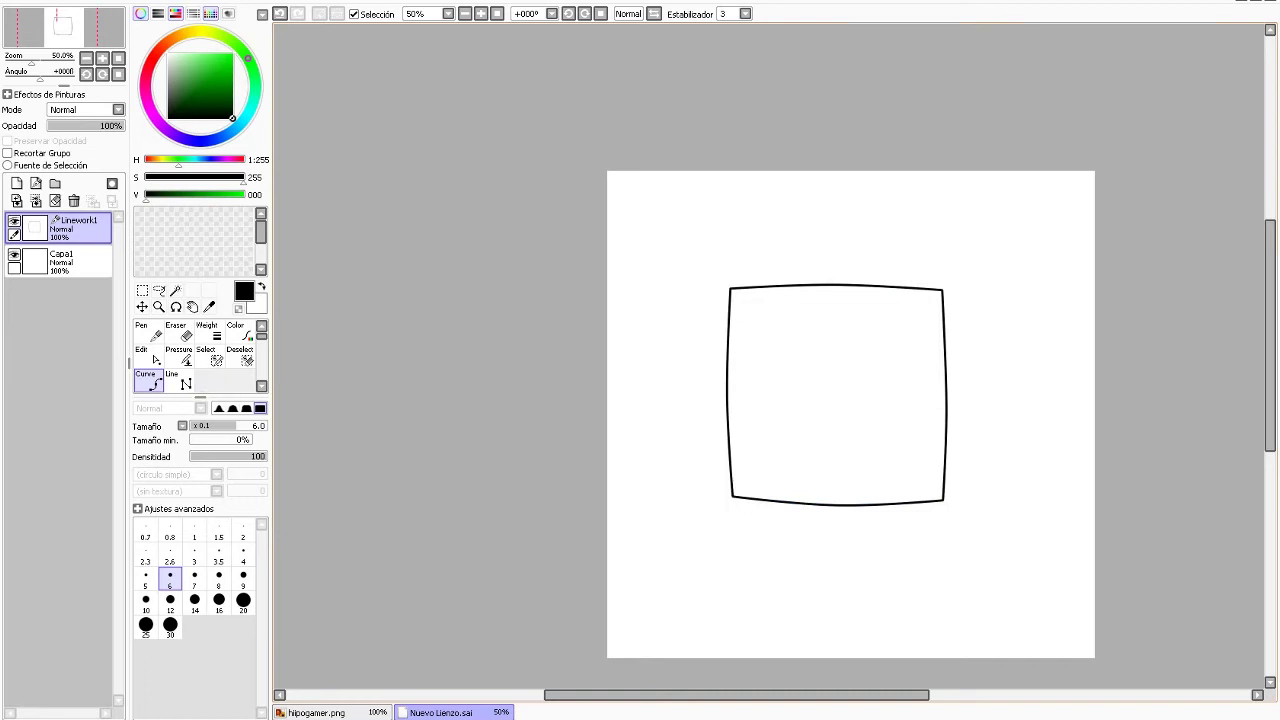
Draw sloping shoulders and torso sides below the head down to the canvas edge, using hipogamer.png as reference.
scroll(698, 414, right, 3)
scroll(698, 414, down, 2)
key(ctrl+Tab)
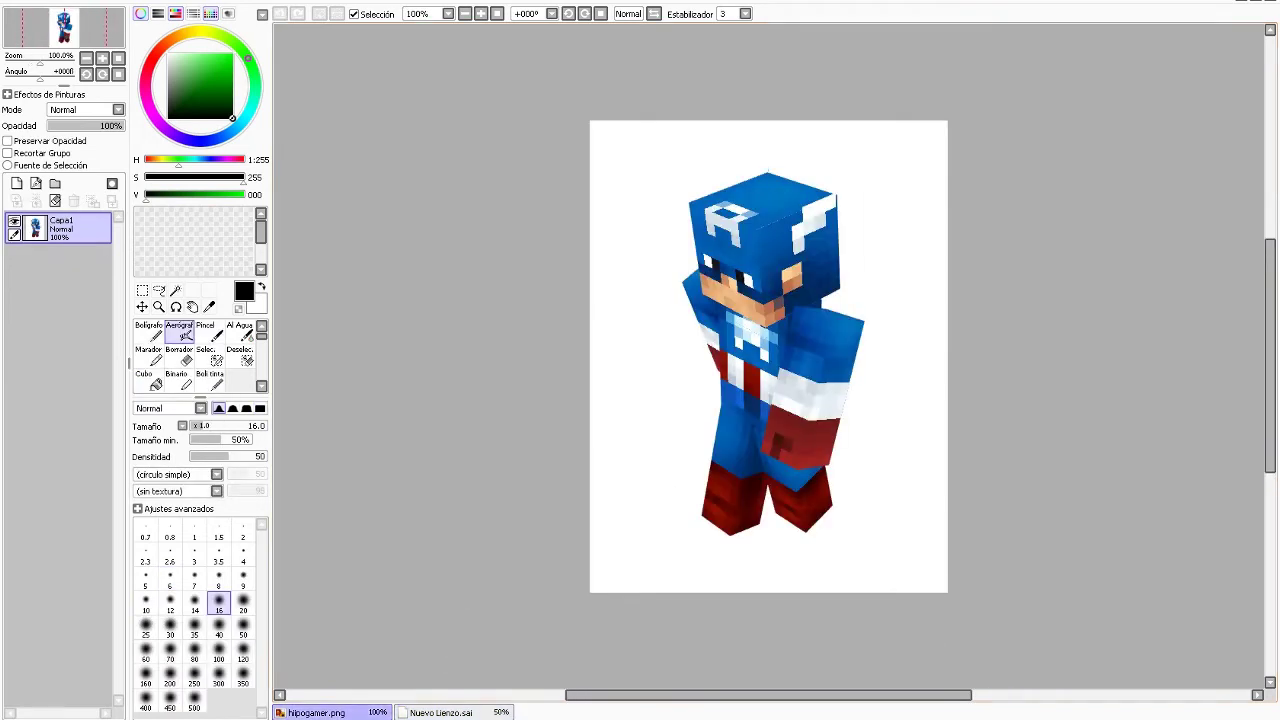
key(ctrl+Tab)
key(ctrl+plus)
click(543, 610)
click(907, 610)
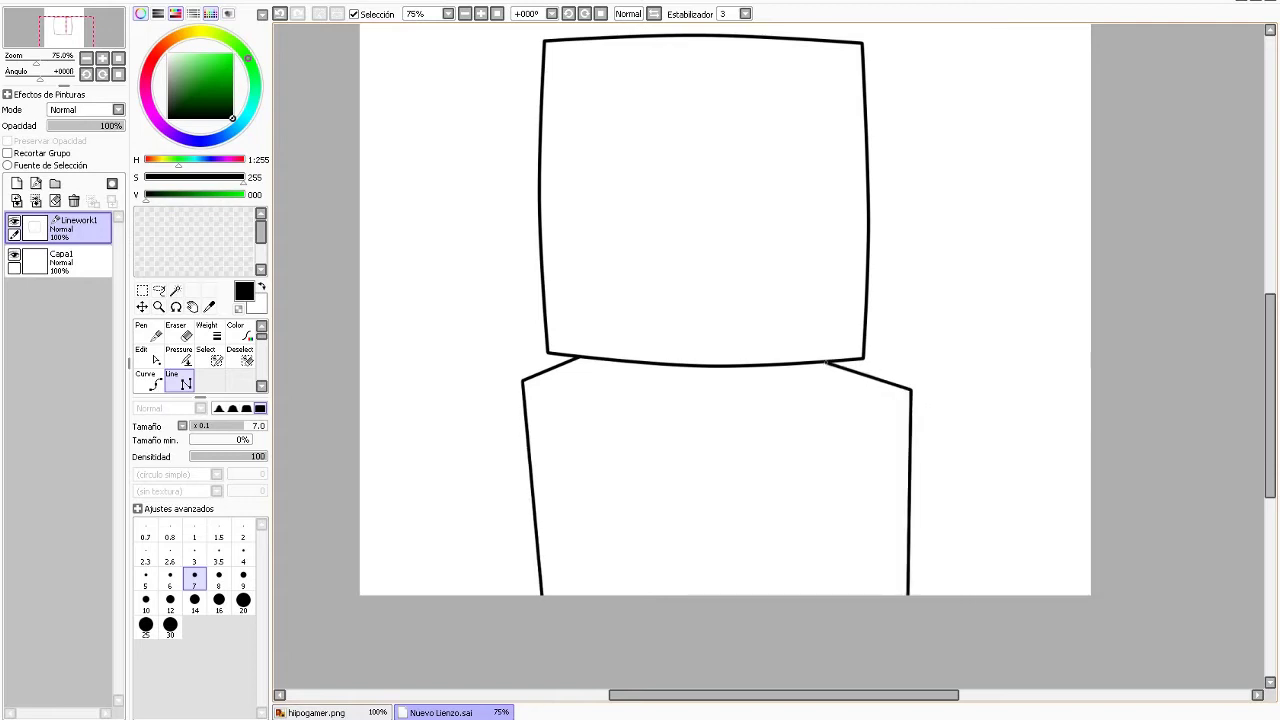
Redraw the torso's right side so it slants inward, and outline the top of the left arm from the shoulder.
scroll(829, 366, up, 3)
scroll(830, 393, down, 1)
scroll(830, 393, down, 4)
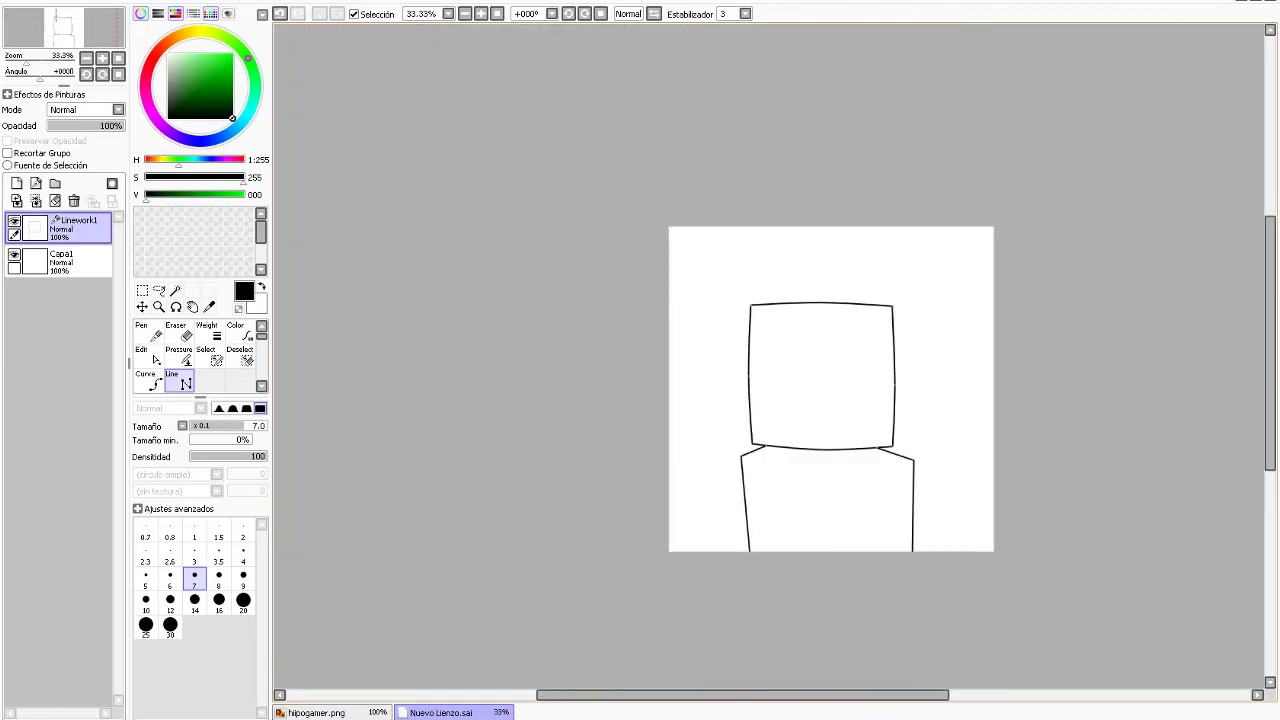
key(Return)
key(Return)
key(ctrl+z)
scroll(846, 551, up, 3)
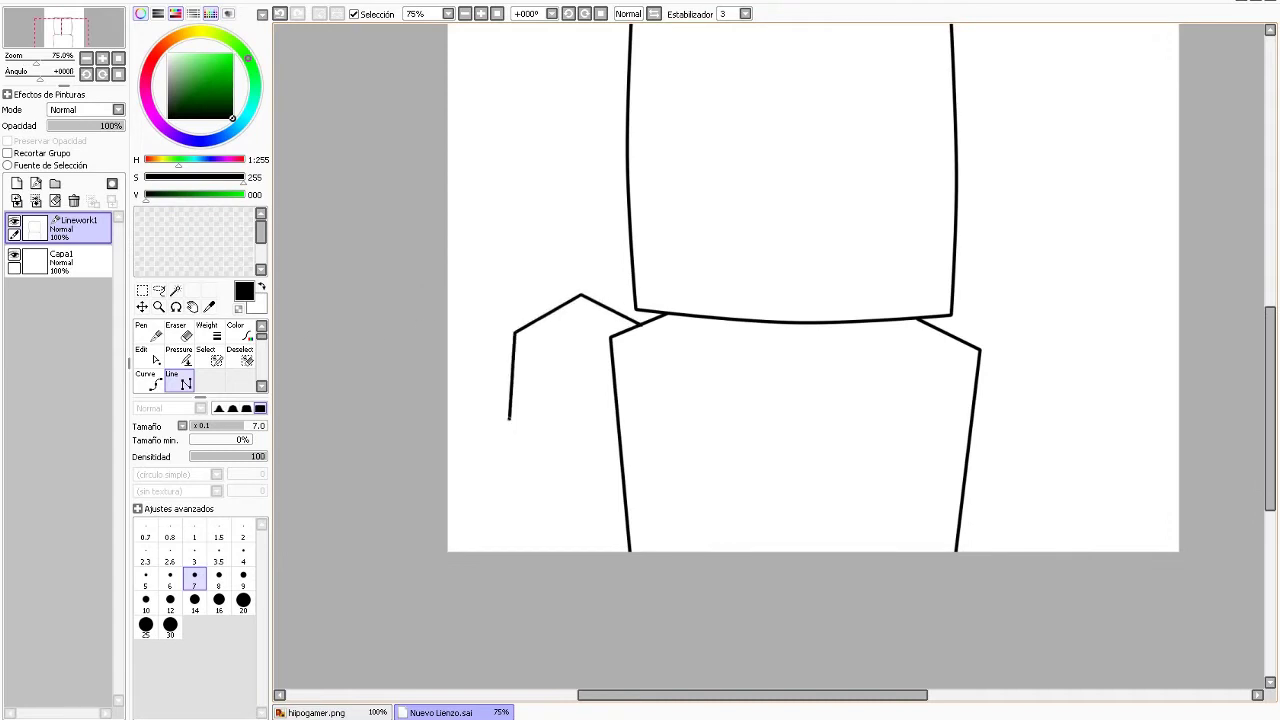
Add two chevron bands across the left arm and extend its outer edge to the canvas bottom, following the reference.
key(ctrl+Tab)
key(ctrl+Tab)
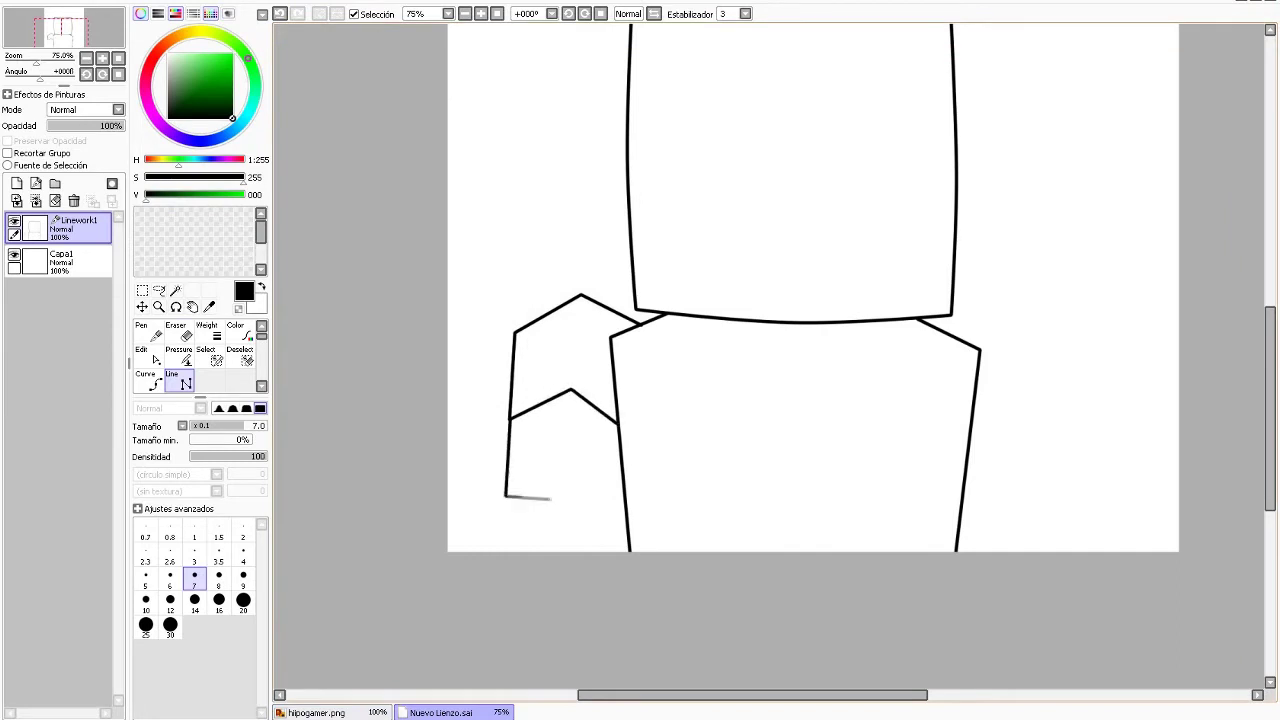
key(ctrl+Tab)
key(ctrl+Tab)
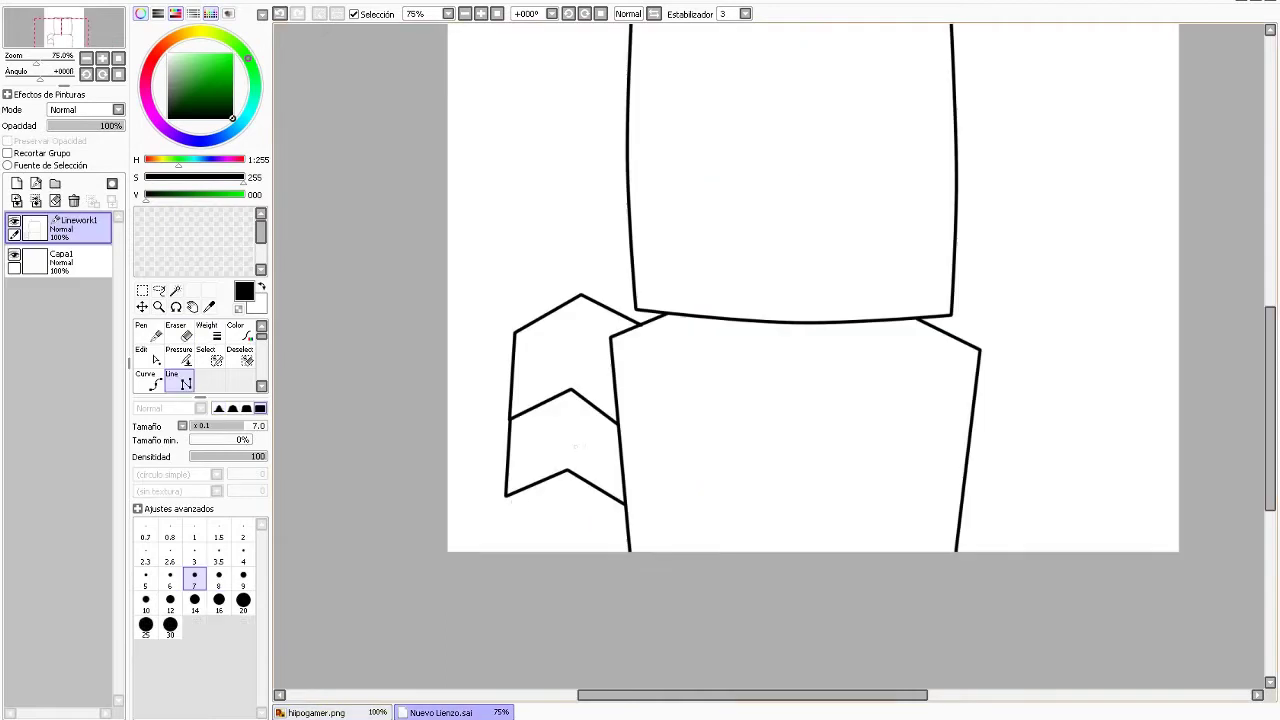
scroll(511, 418, up, 4)
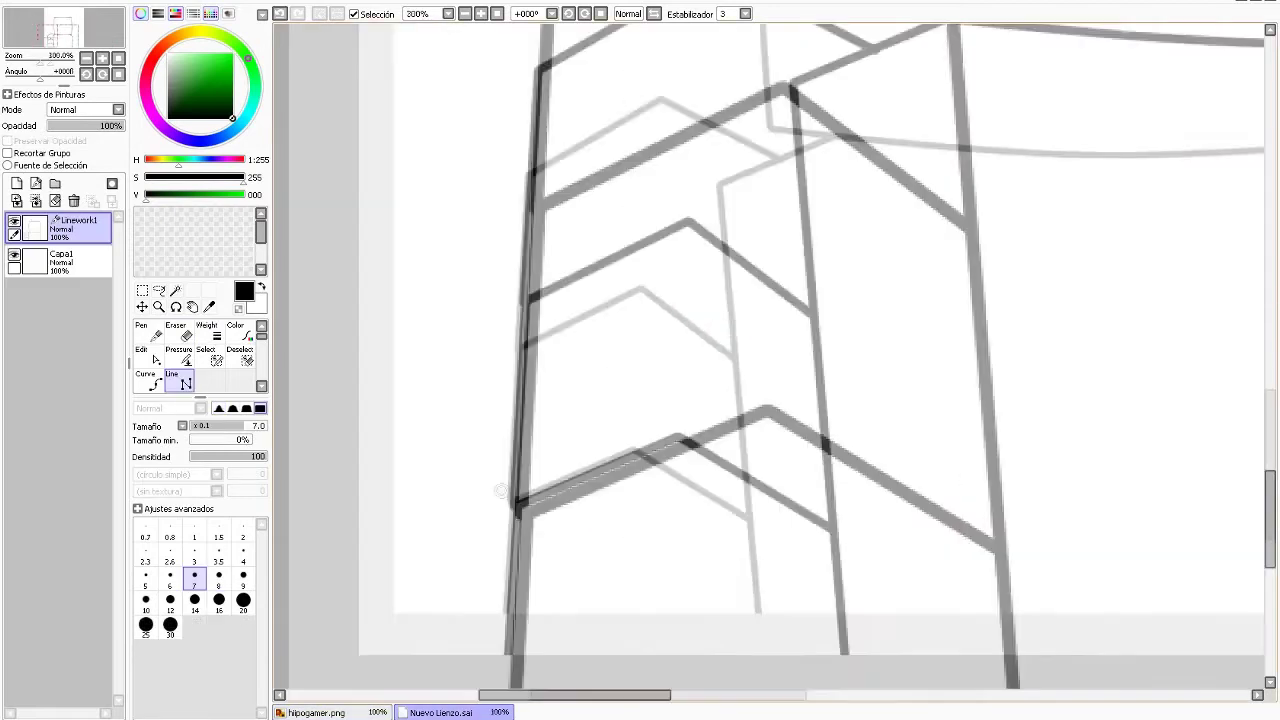
scroll(635, 450, down, 4)
Draw the right arm with a peaked shoulder, two chevron bands and an outer edge reaching the canvas bottom.
drag(918, 386, 627, 410)
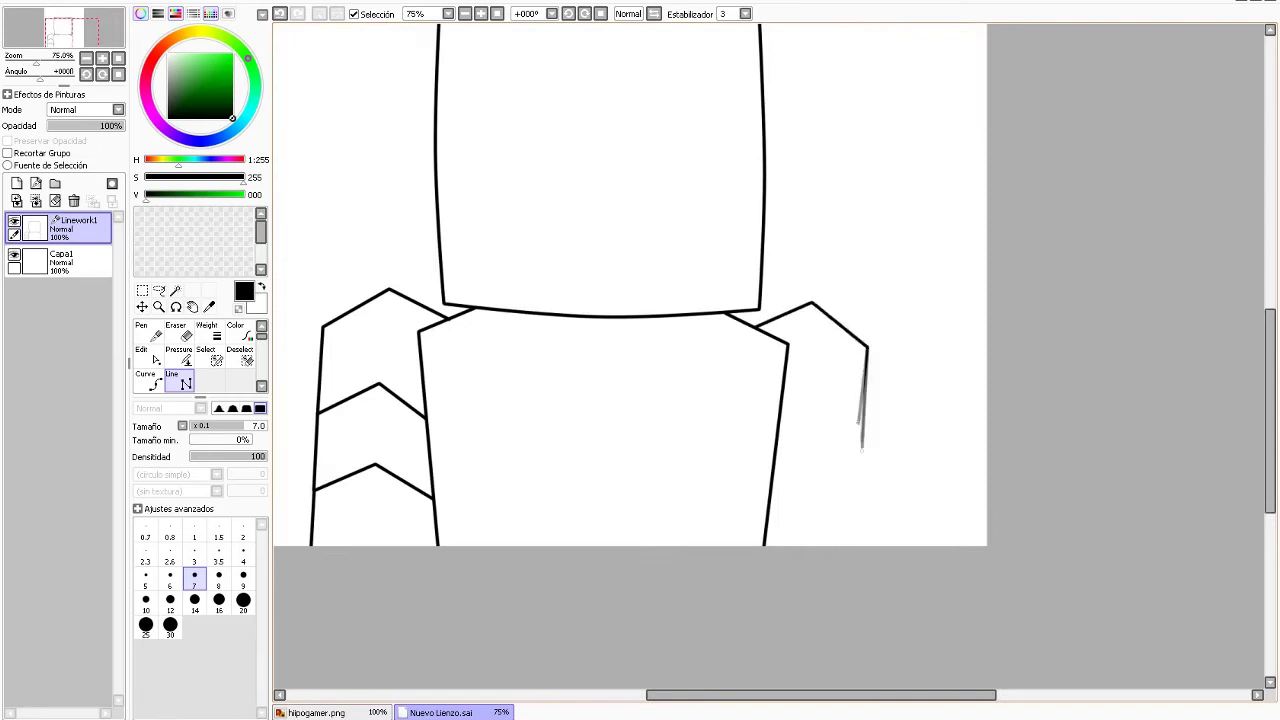
click(873, 425)
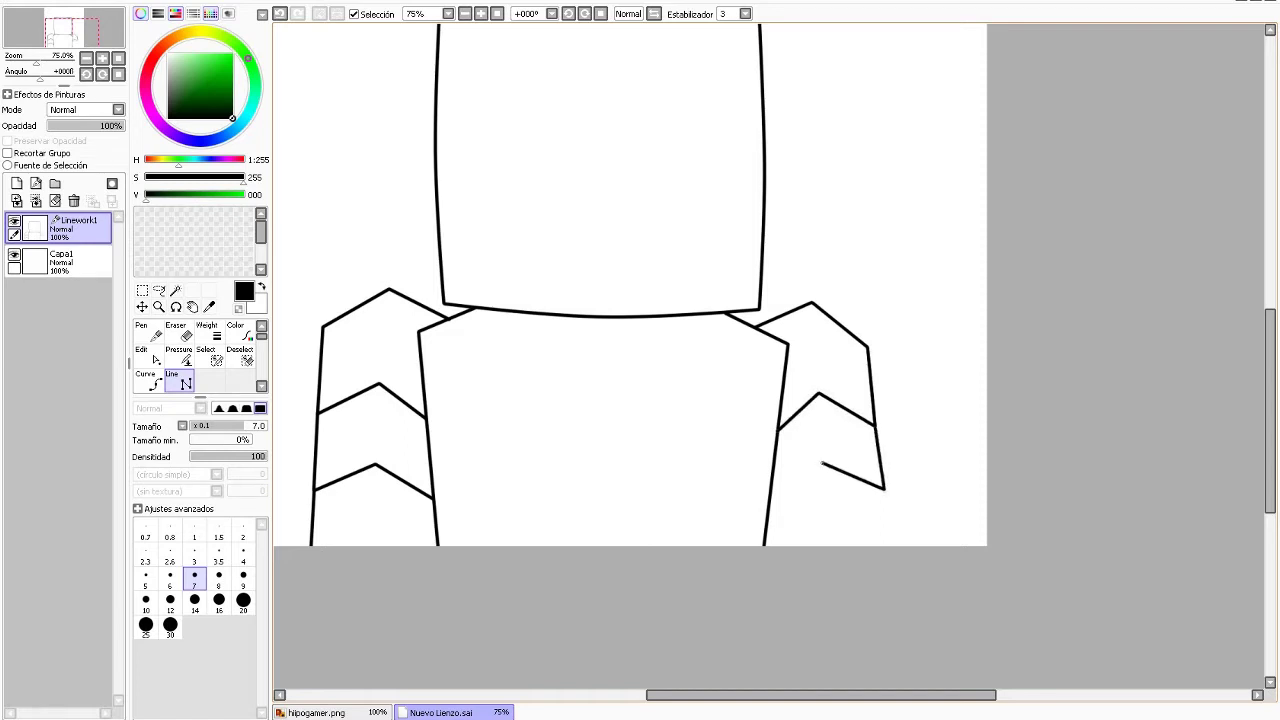
key(Return)
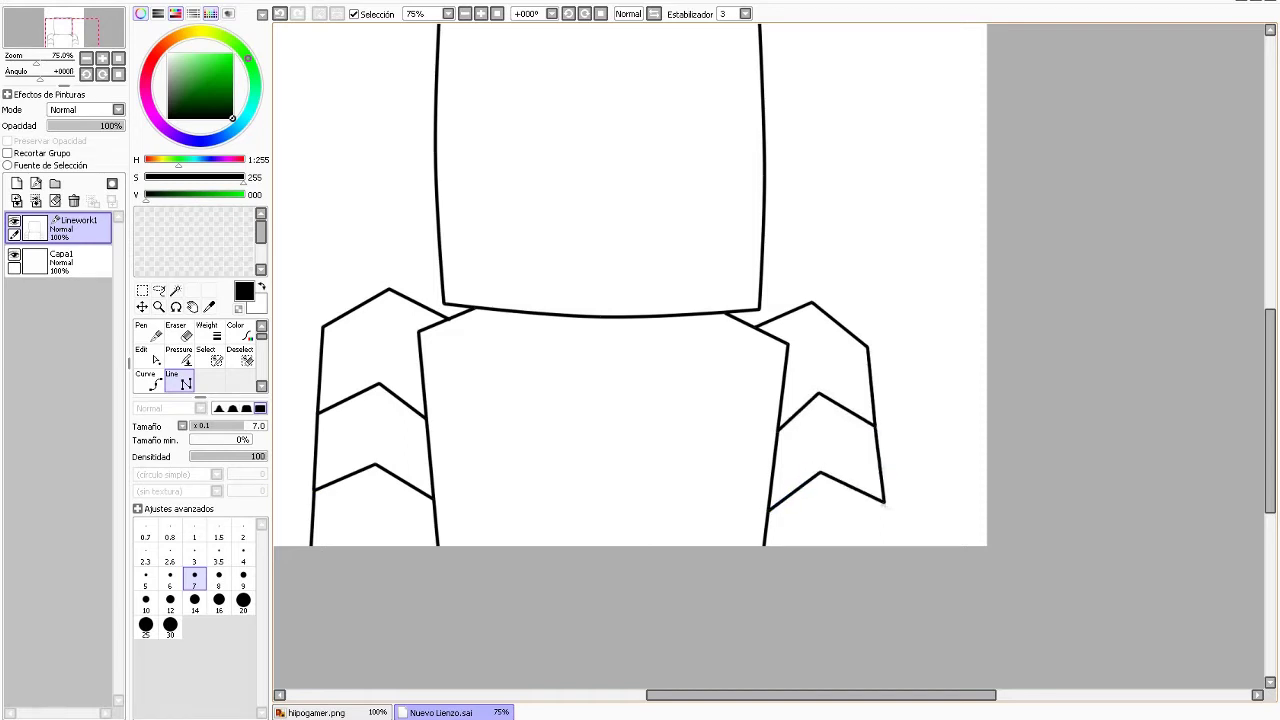
scroll(893, 579, up, 7)
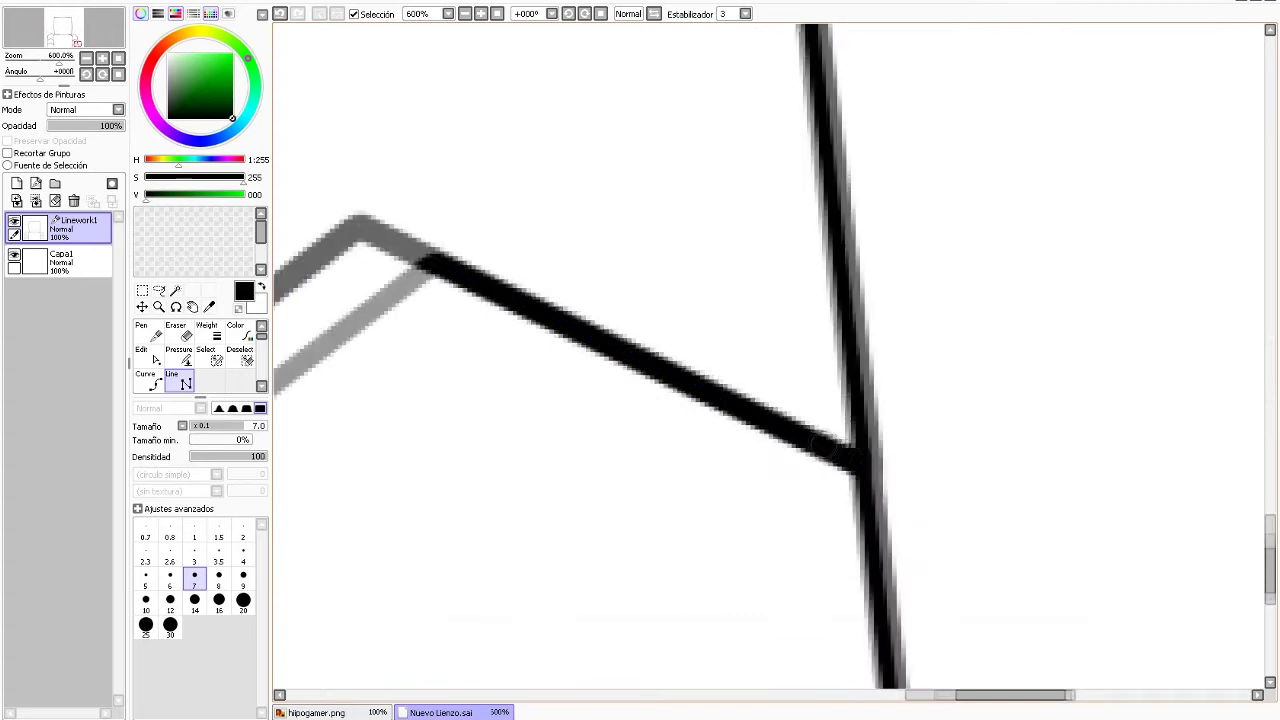
scroll(677, 586, down, 5)
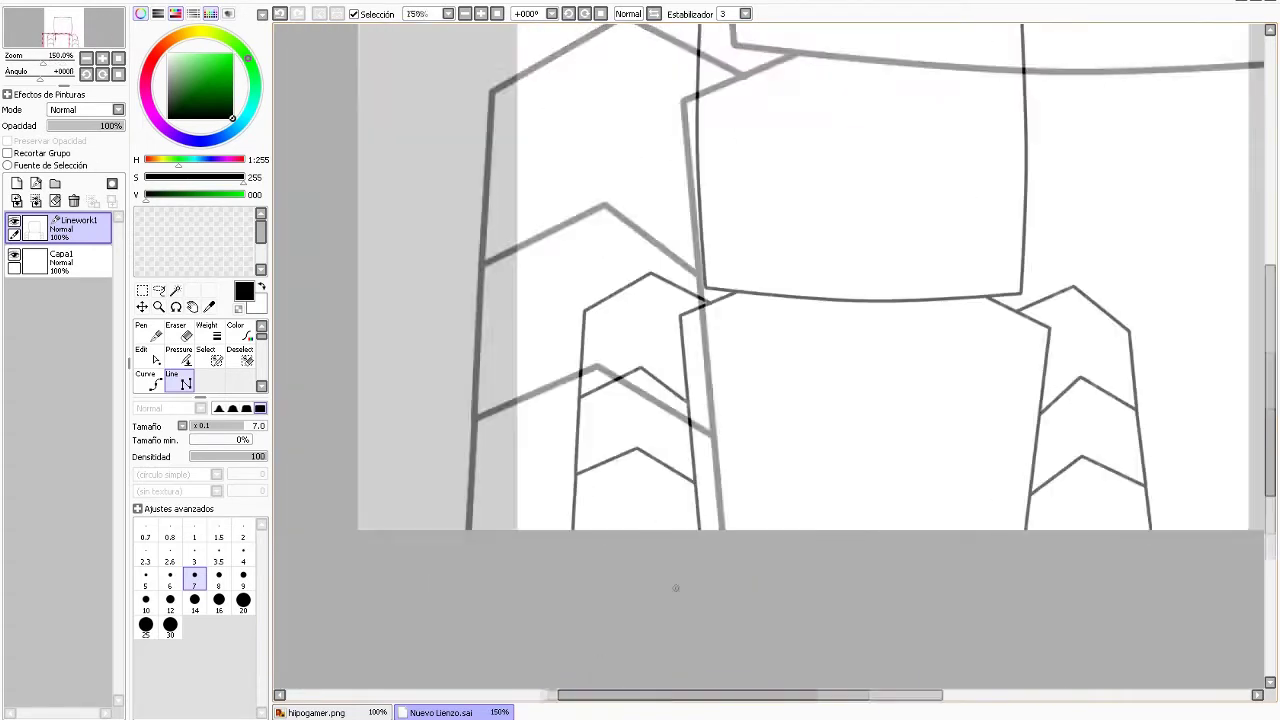
Bend the right arm's outer edge into a slight inward curve and align its chevron ends with that edge.
scroll(645, 560, up, 4)
scroll(770, 360, down, 6)
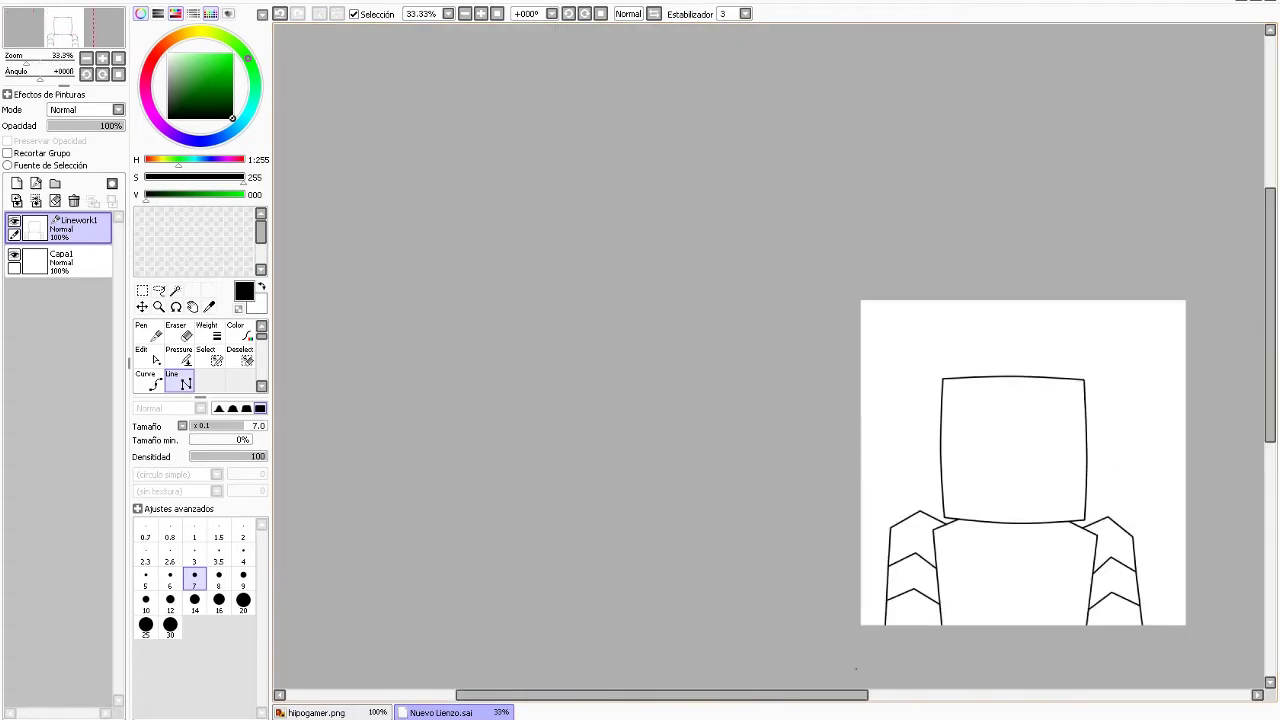
scroll(680, 420, up, 1)
key(Return)
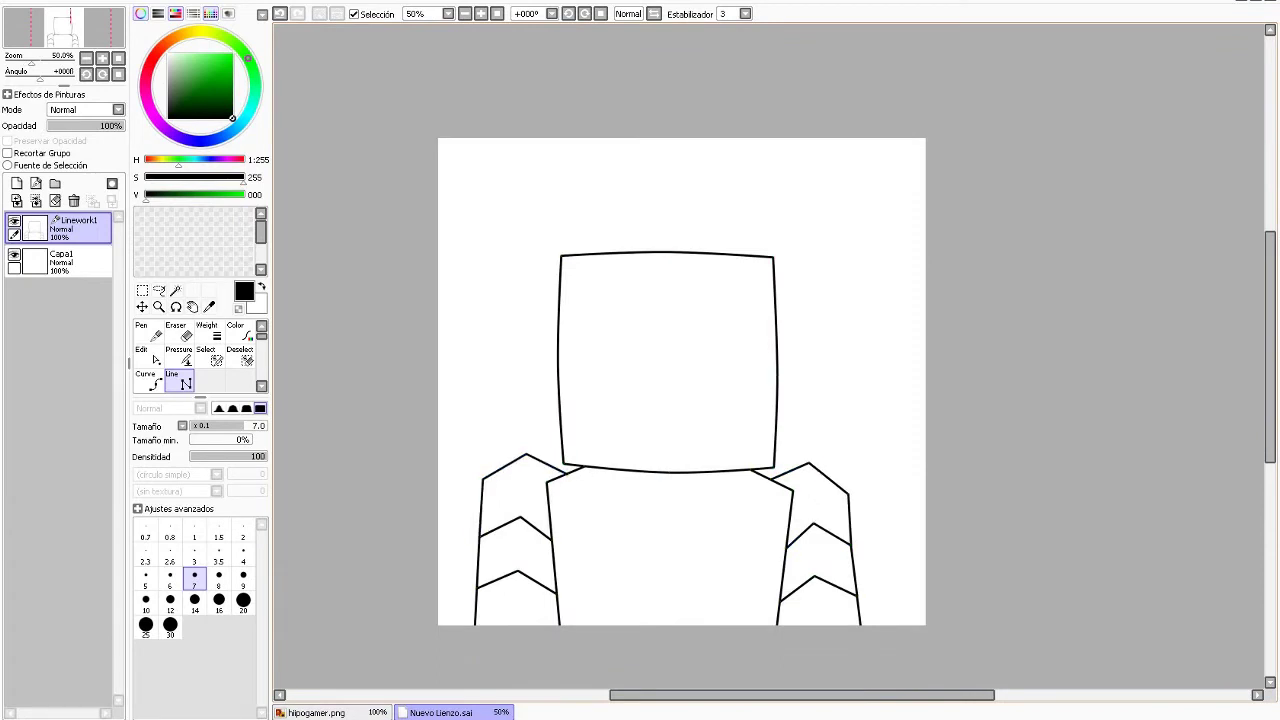
key(c)
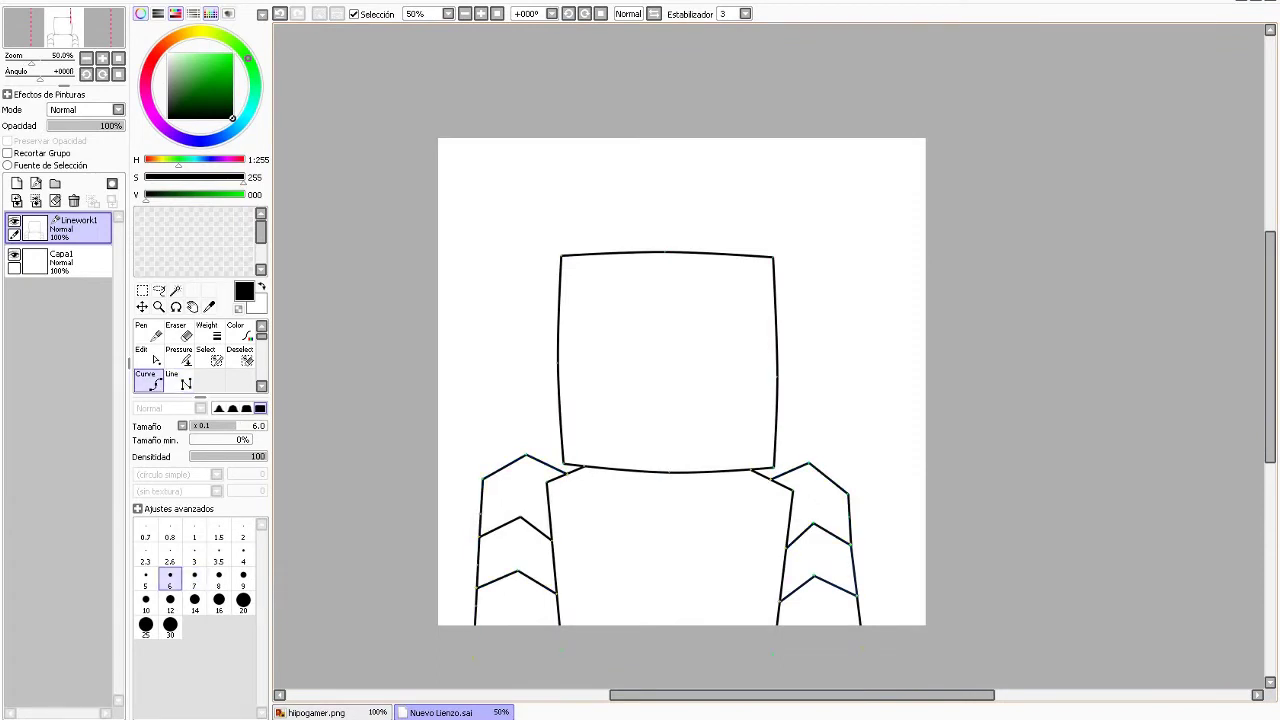
scroll(838, 608, up, 3)
click(857, 597)
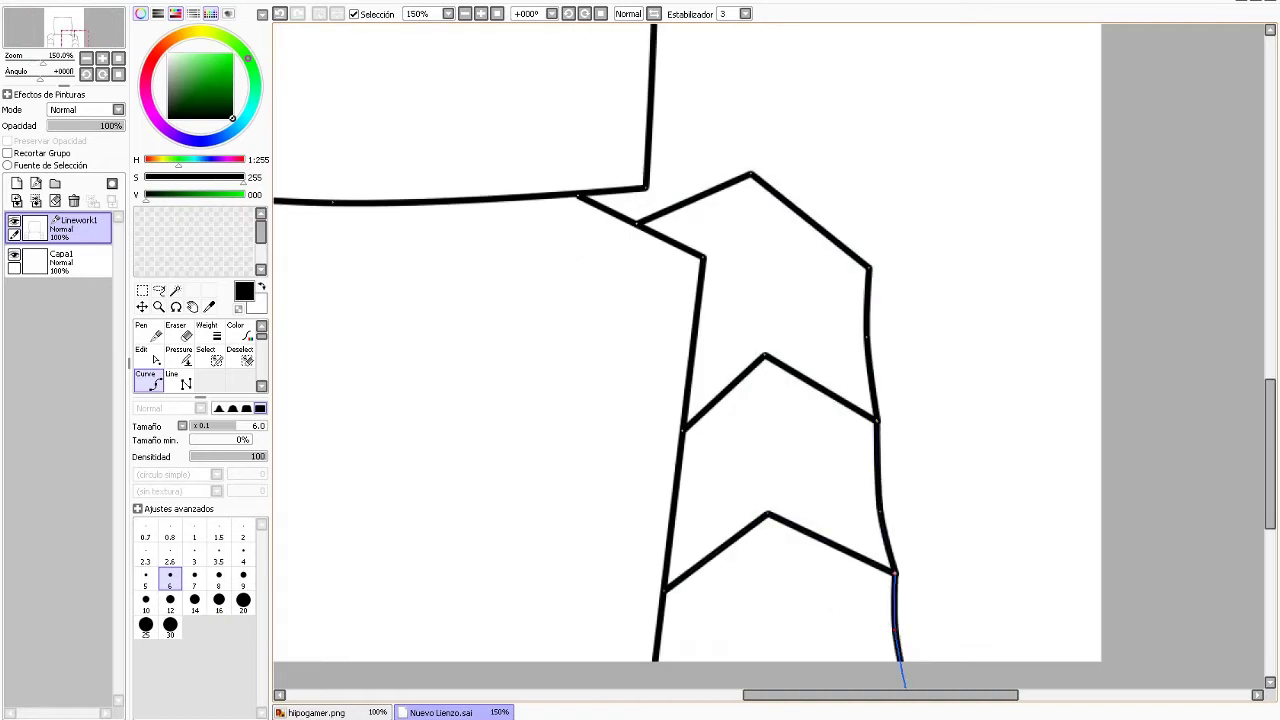
key(Return)
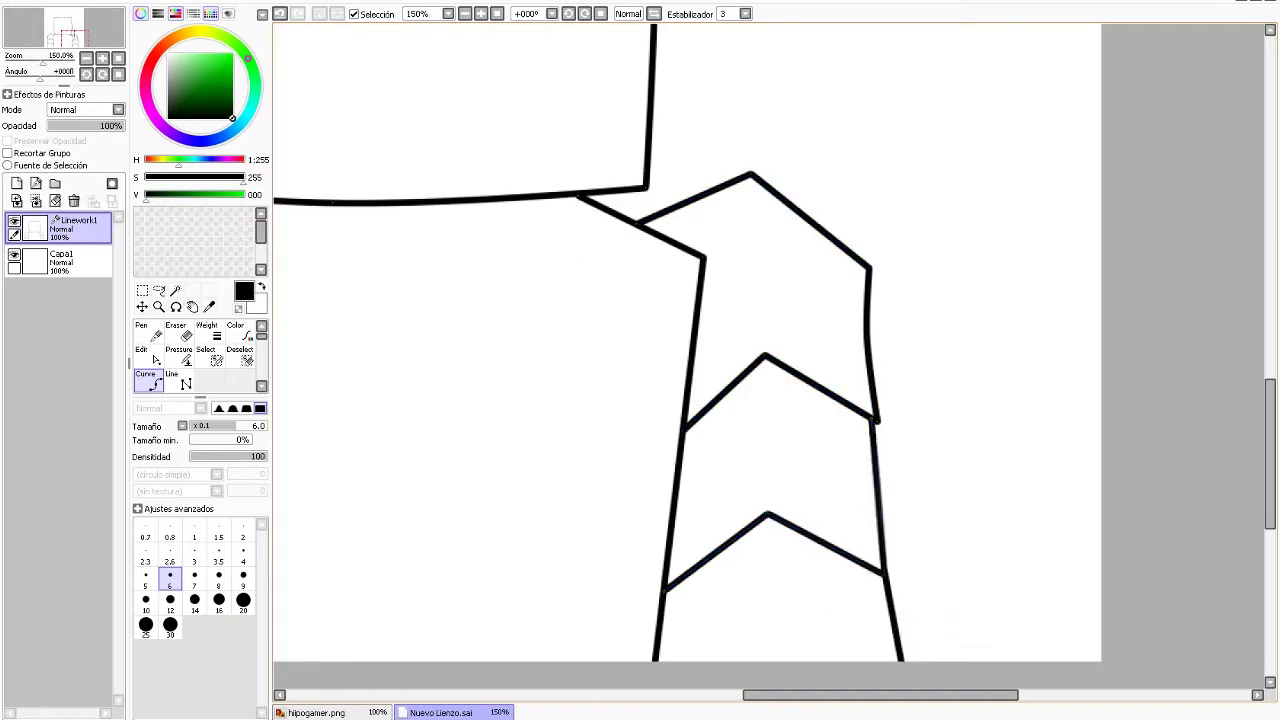
key(ctrl+z)
key(Return)
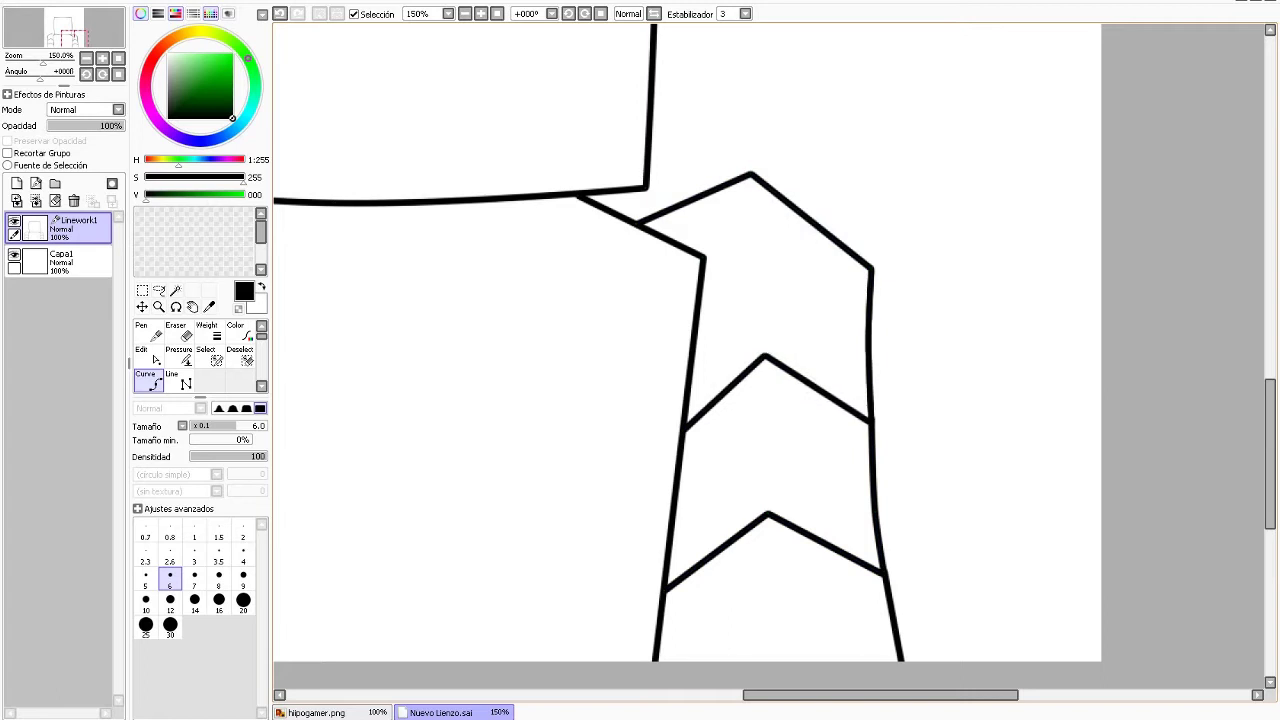
Draw a center line down the right arm through the chevron peaks to the canvas bottom.
scroll(687, 342, down, 4)
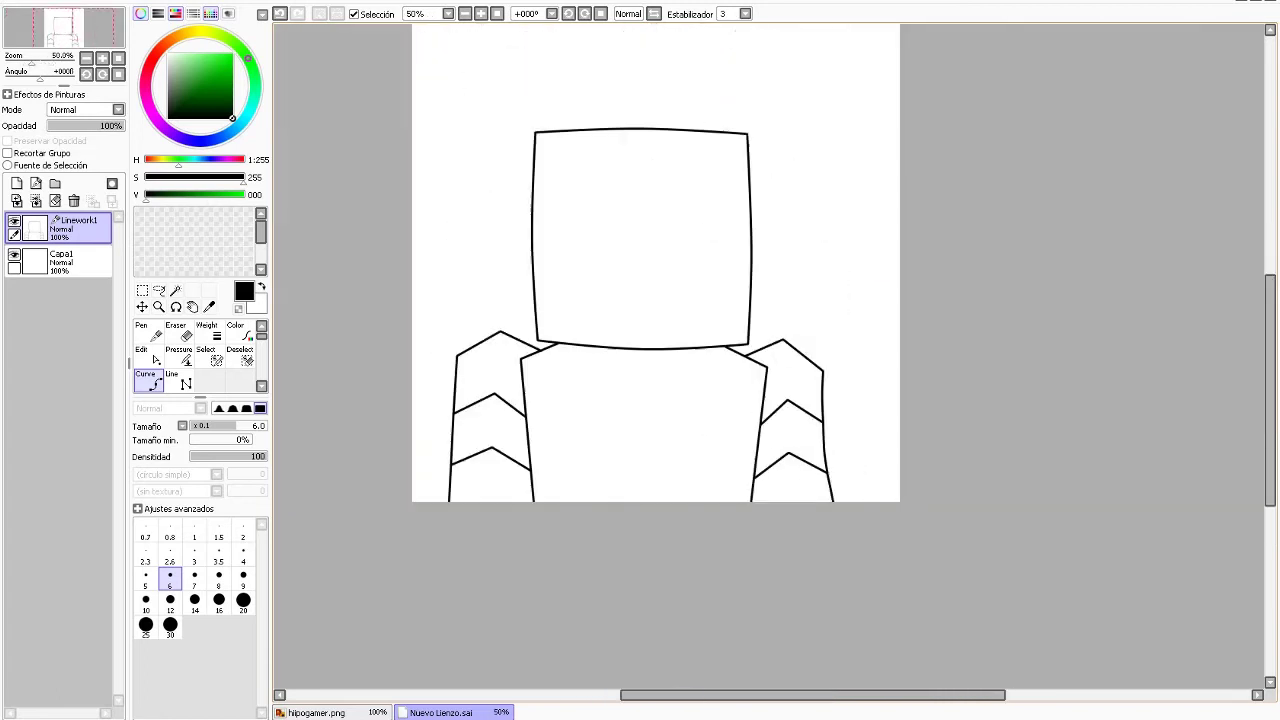
scroll(720, 360, up, 4)
scroll(720, 360, down, 4)
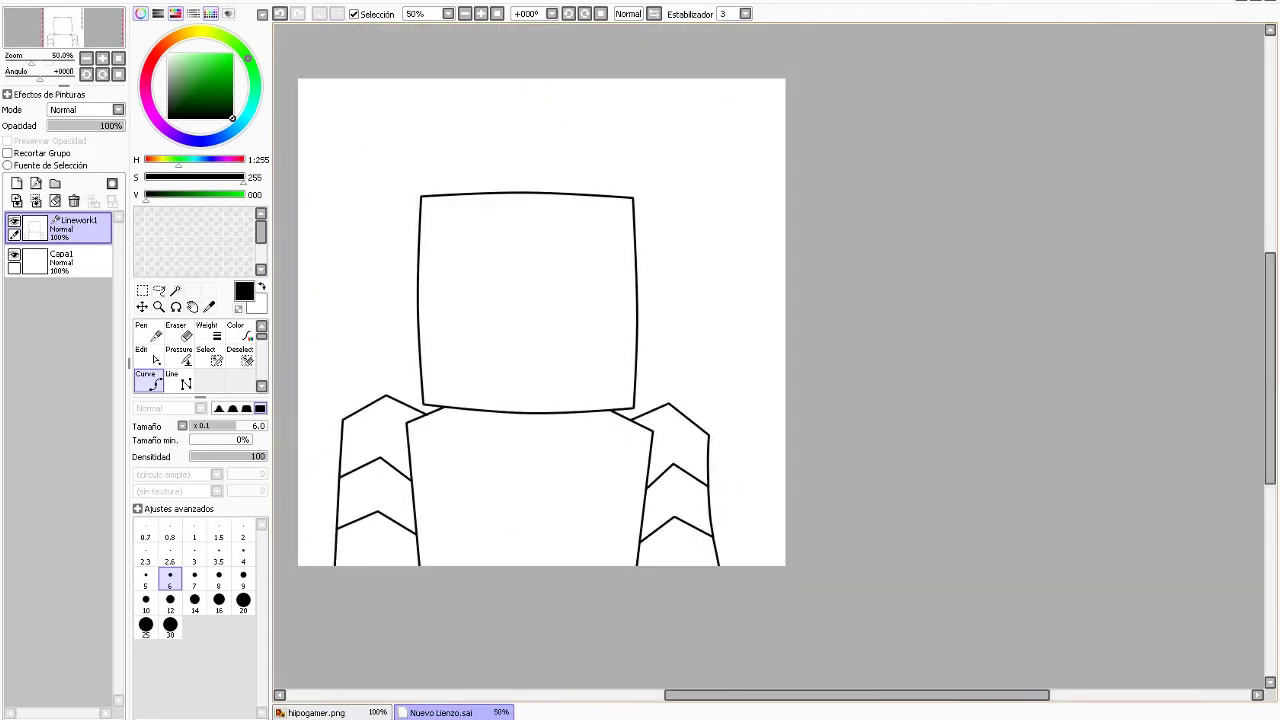
scroll(683, 546, up, 2)
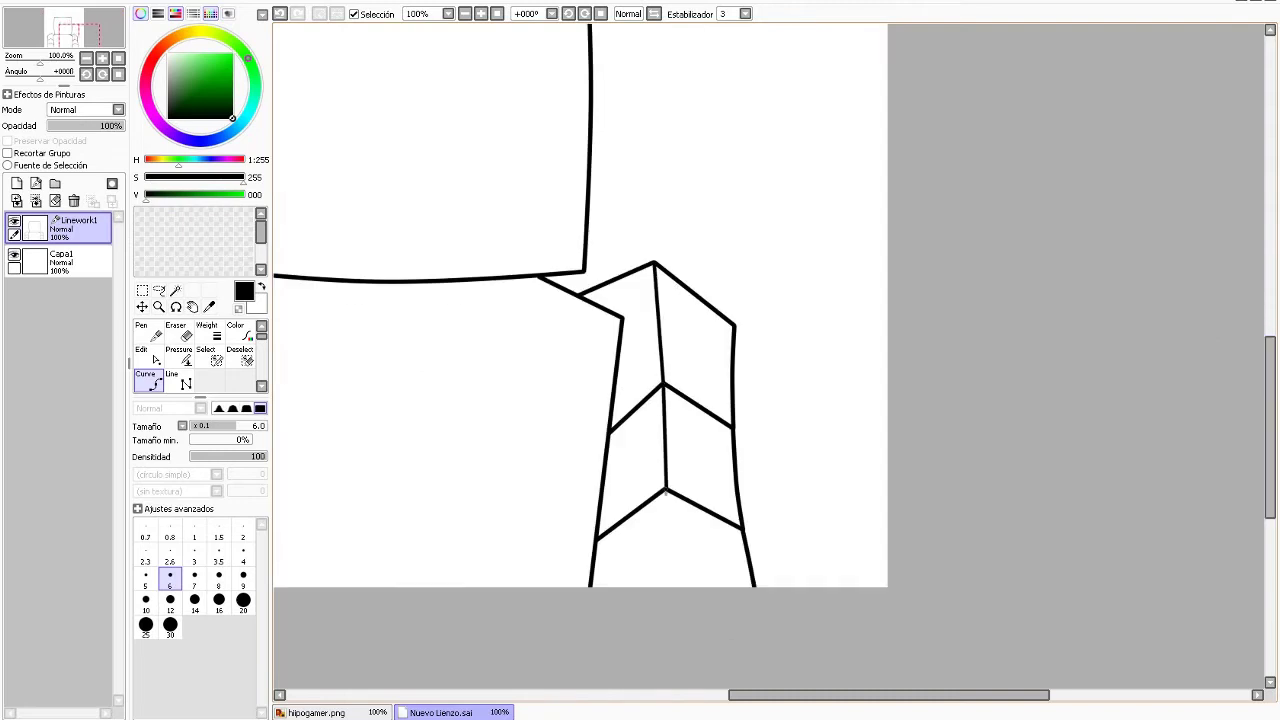
scroll(698, 306, left, 3)
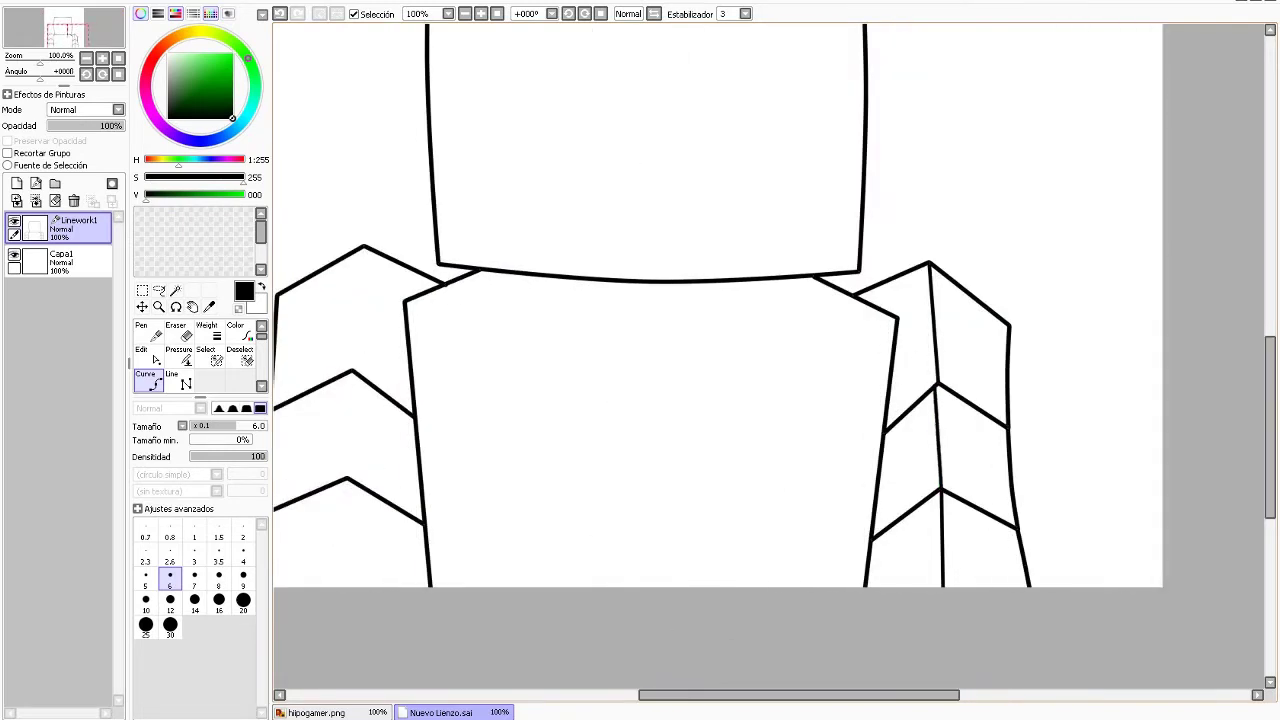
Draw a center line down the left arm from the shoulder peak through the chevron peaks.
scroll(720, 360, down, 2)
scroll(720, 360, up, 1)
scroll(720, 360, down, 4)
scroll(720, 360, up, 3)
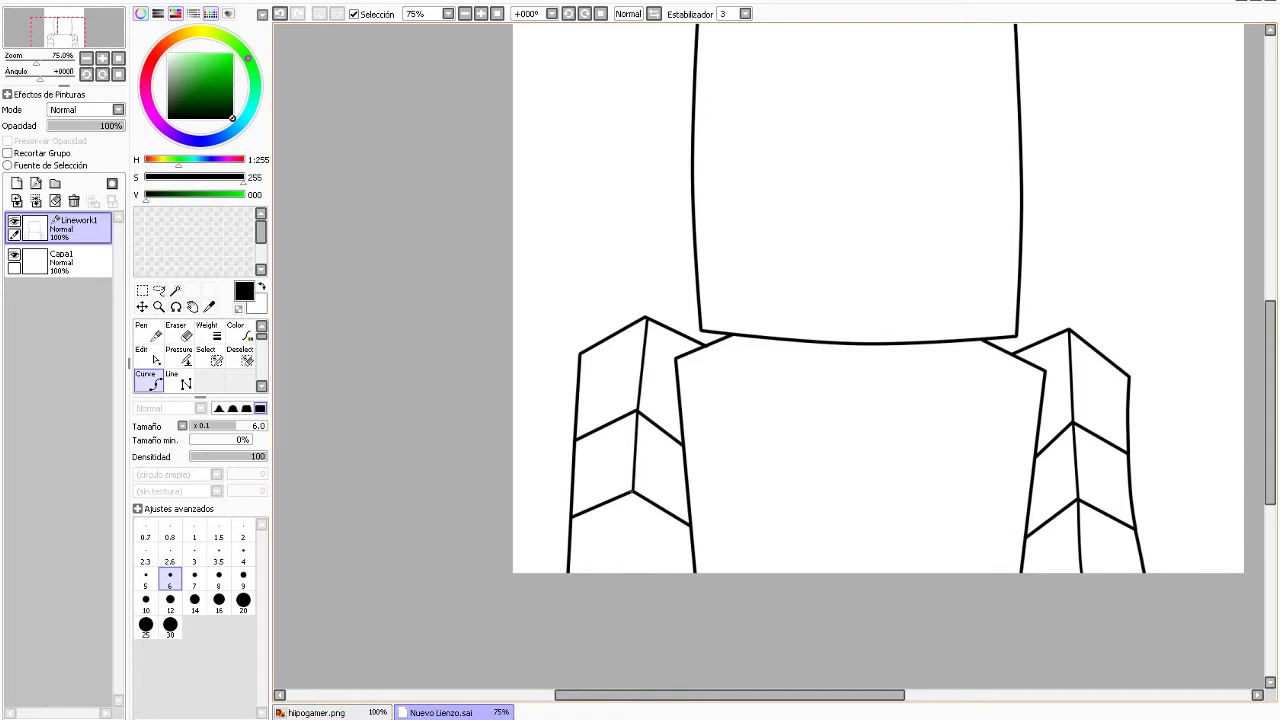
Curve the left arm's outer edge slightly inward and shift its band corners to match.
key(ctrl)
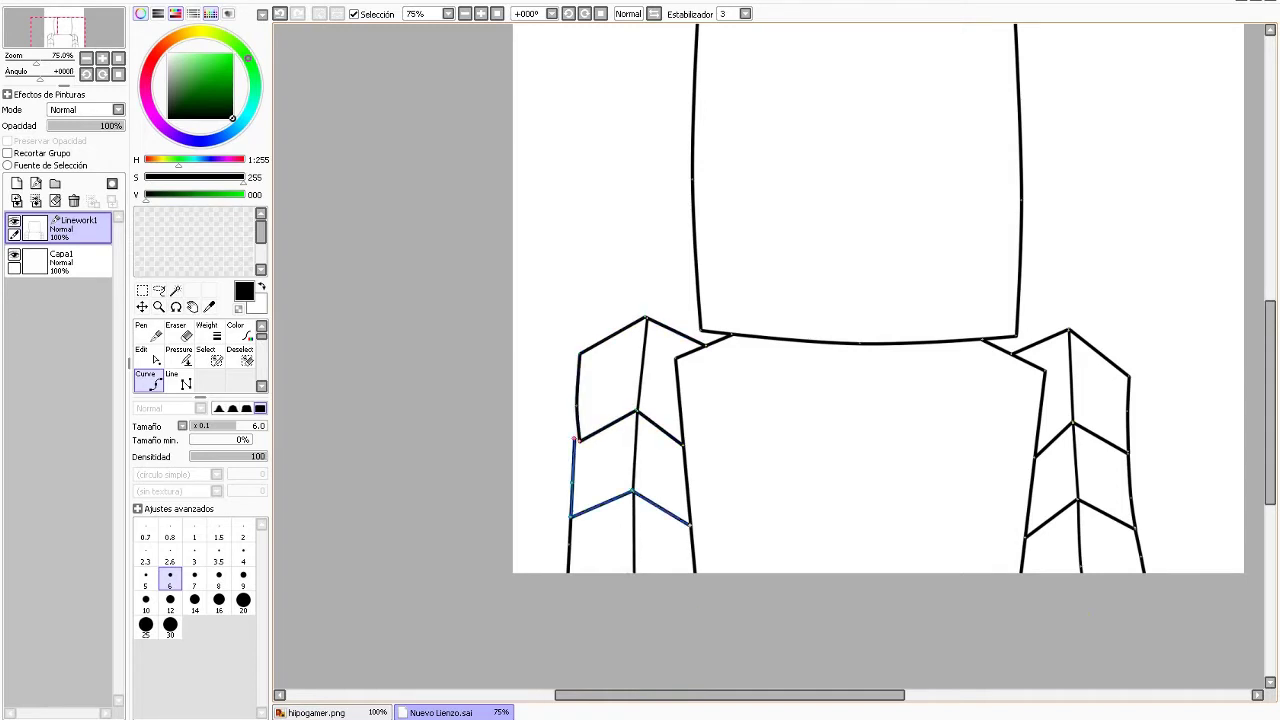
click(573, 518)
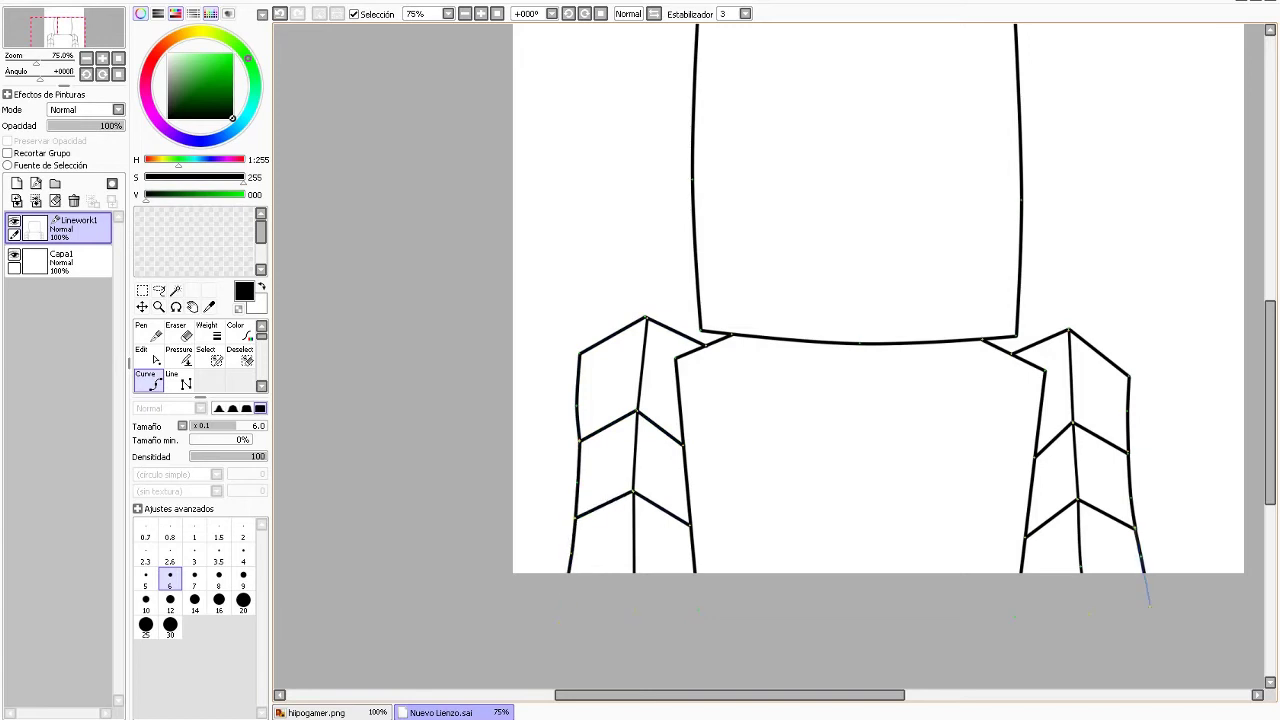
scroll(1149, 605, up, 4)
scroll(830, 600, down, 4)
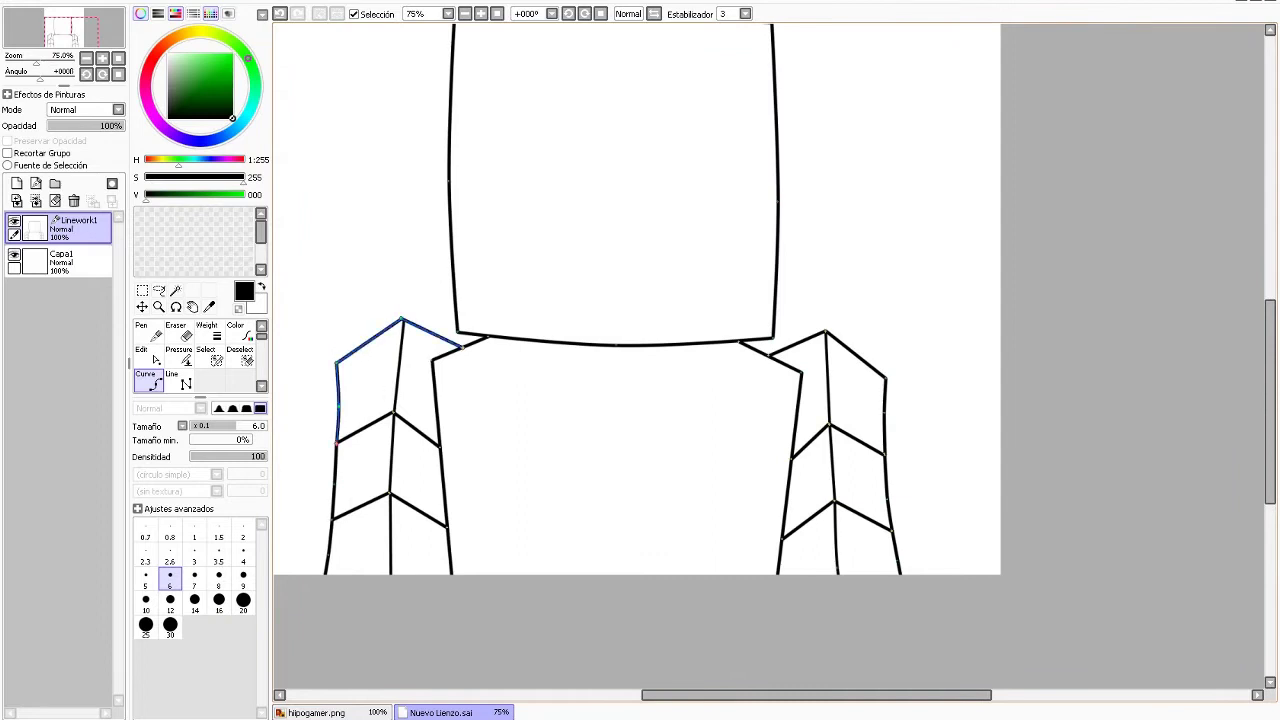
Check the hipogamer.png reference, and draw the mask's wavy lower edge across the head with a nose bump in the middle.
scroll(313, 447, up, 4)
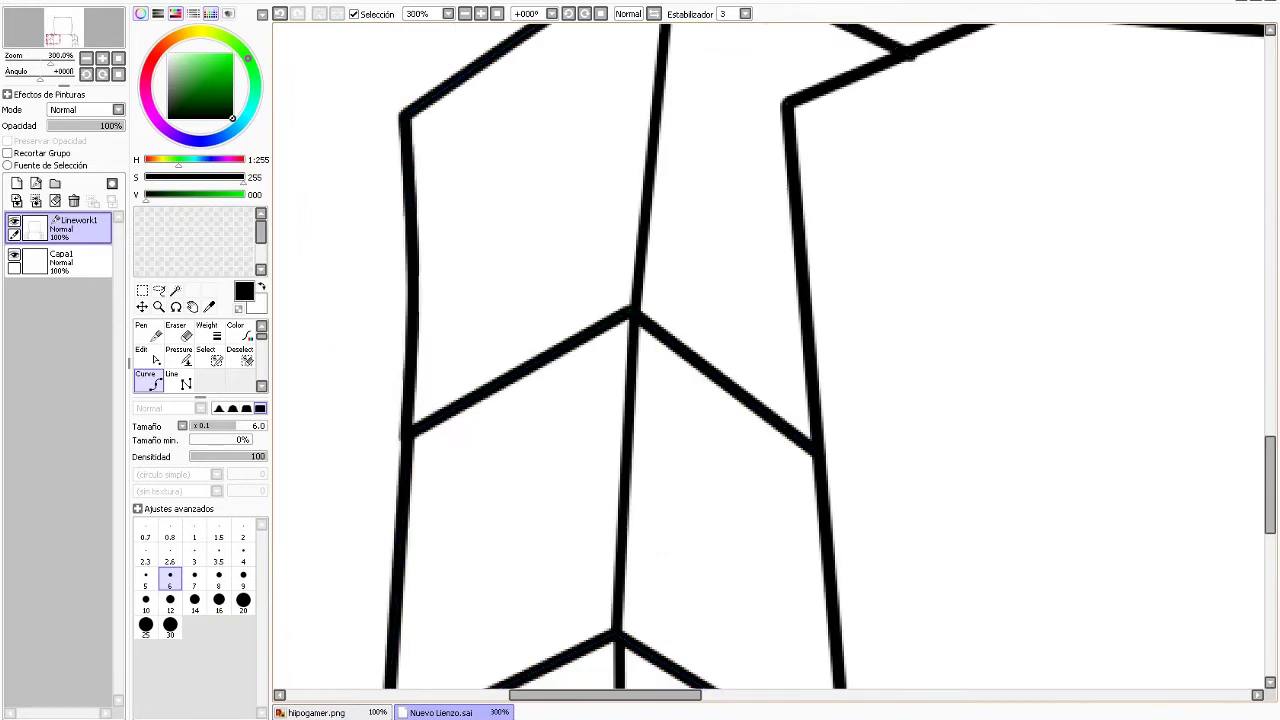
scroll(500, 524, down, 5)
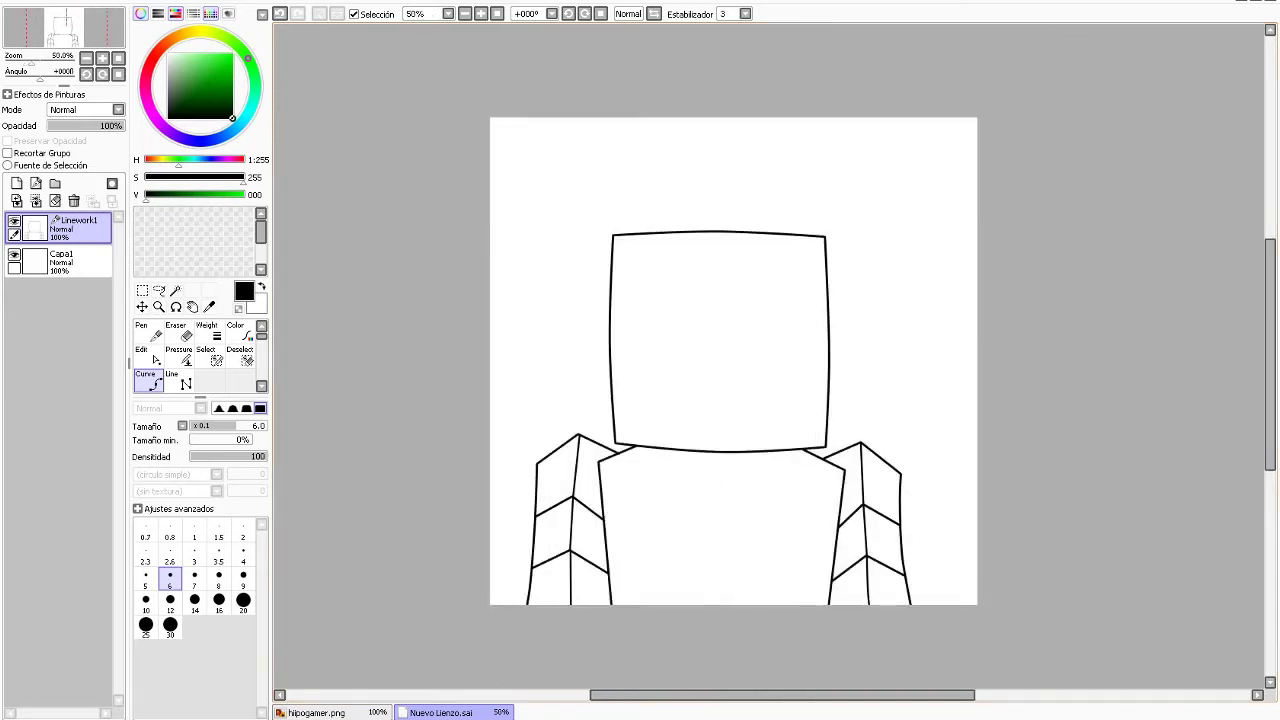
click(316, 712)
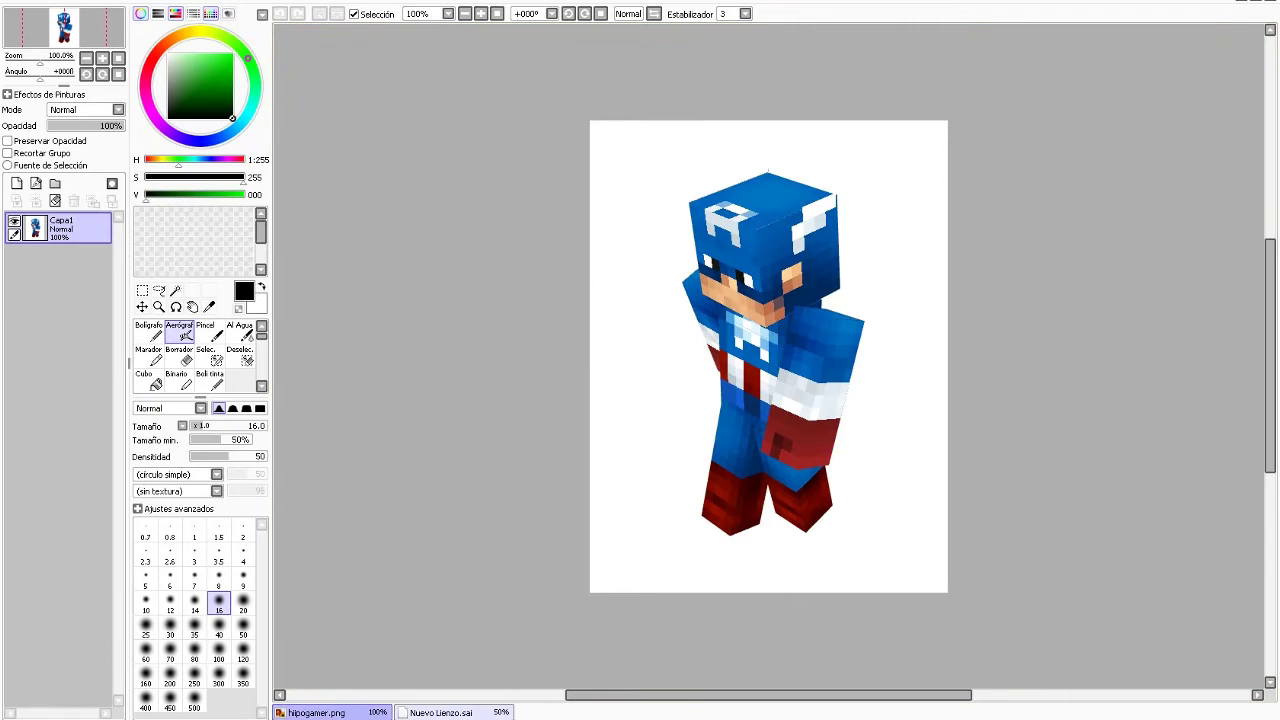
click(440, 712)
scroll(552, 338, up, 2)
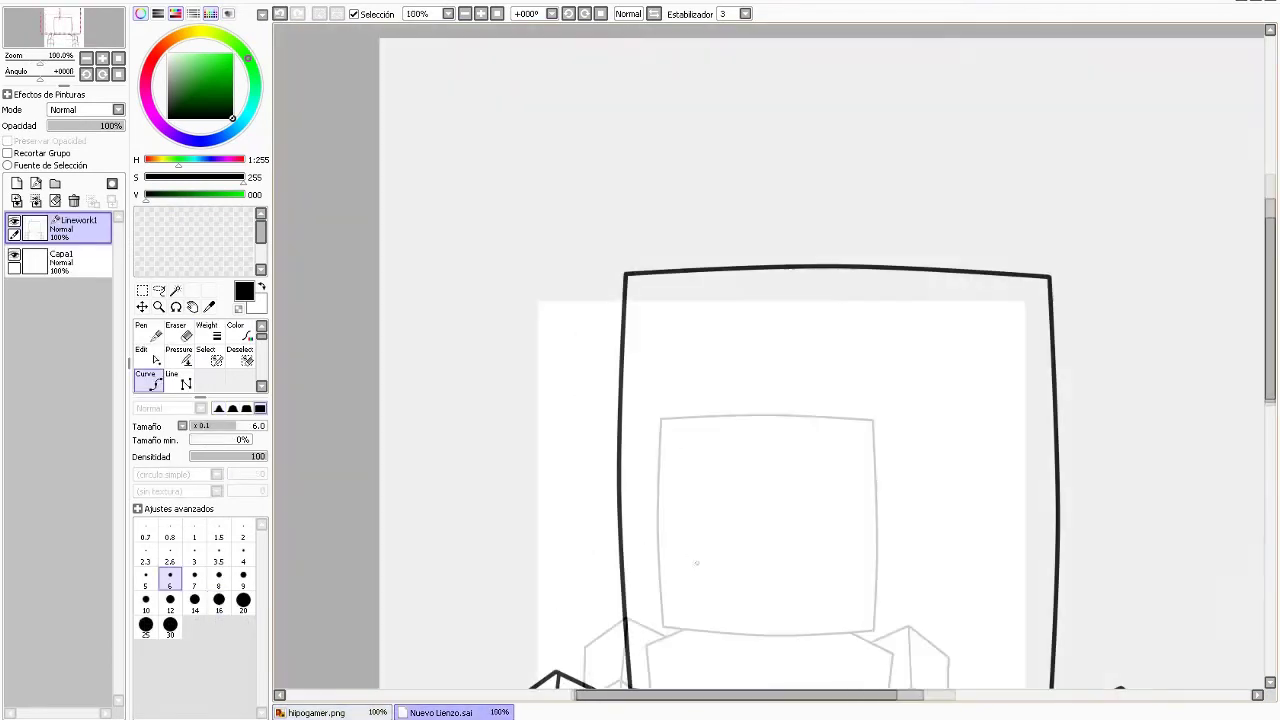
click(517, 359)
click(686, 391)
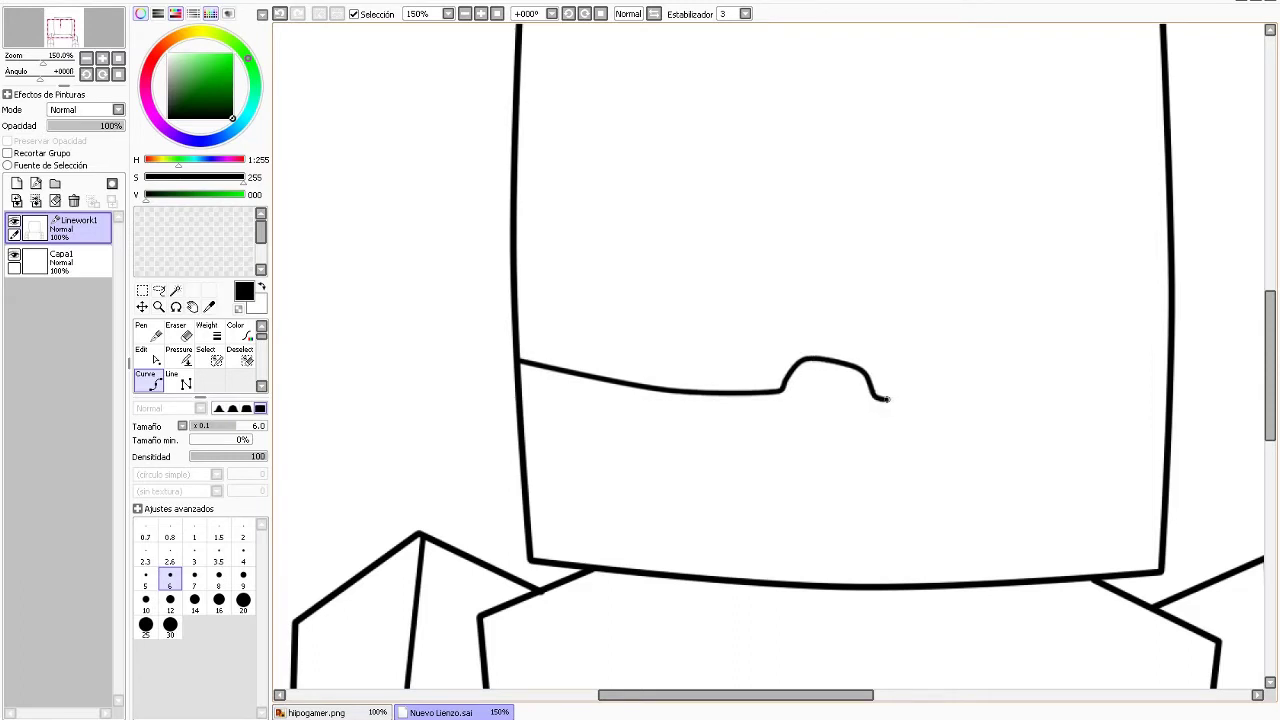
click(1014, 405)
double_click(1170, 389)
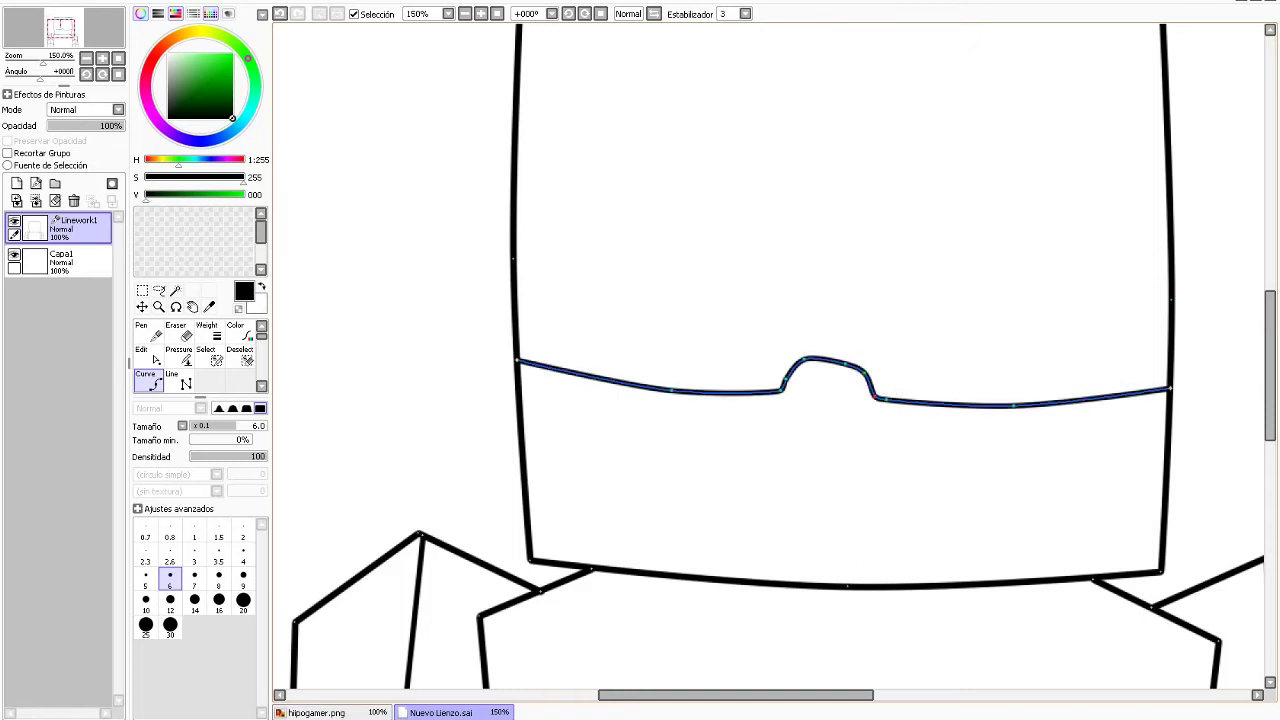
Reshape the nose bump on the mask edge into a smooth, wider arch with a flat top.
scroll(837, 452, down, 2)
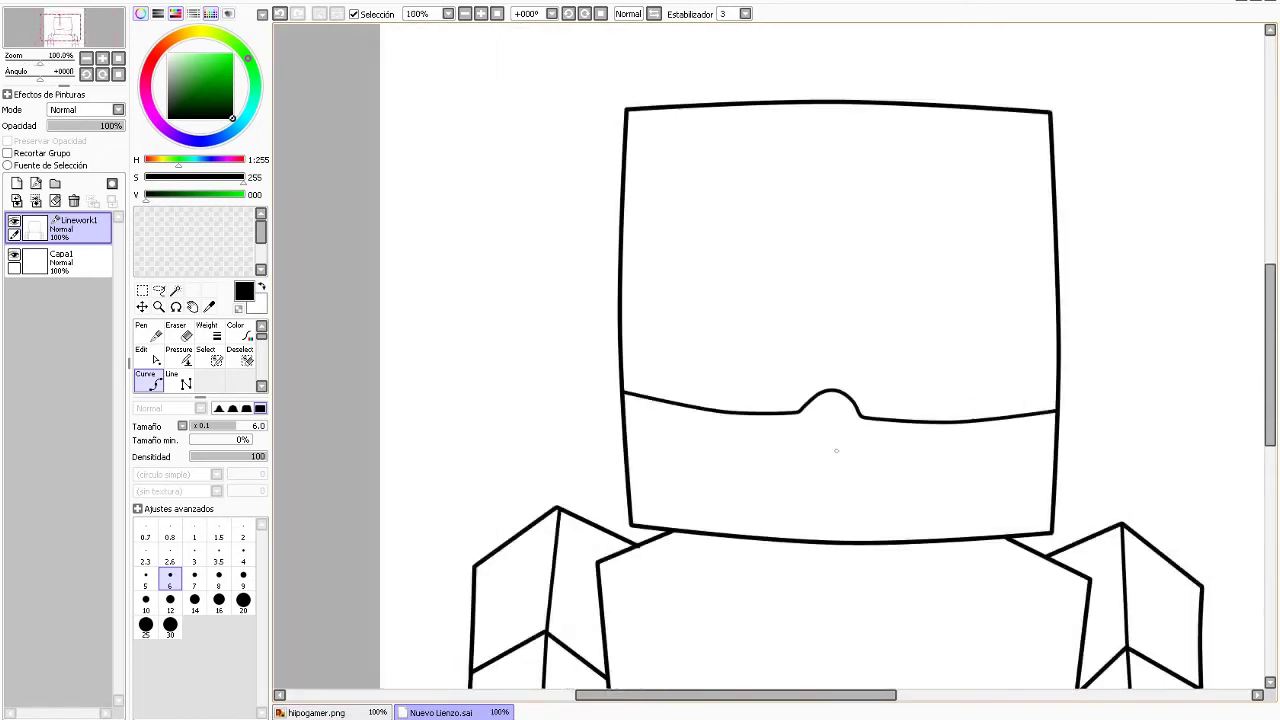
scroll(837, 452, up, 2)
scroll(840, 420, down, 5)
scroll(843, 387, up, 1)
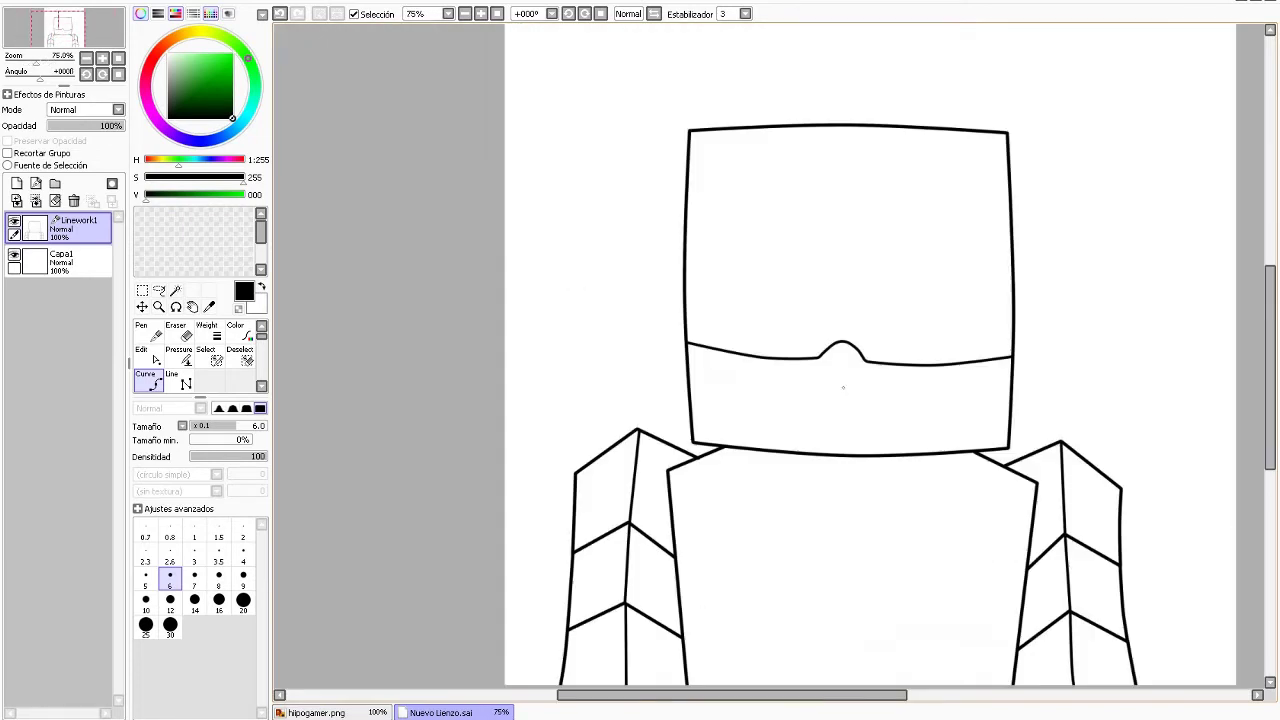
scroll(843, 387, up, 3)
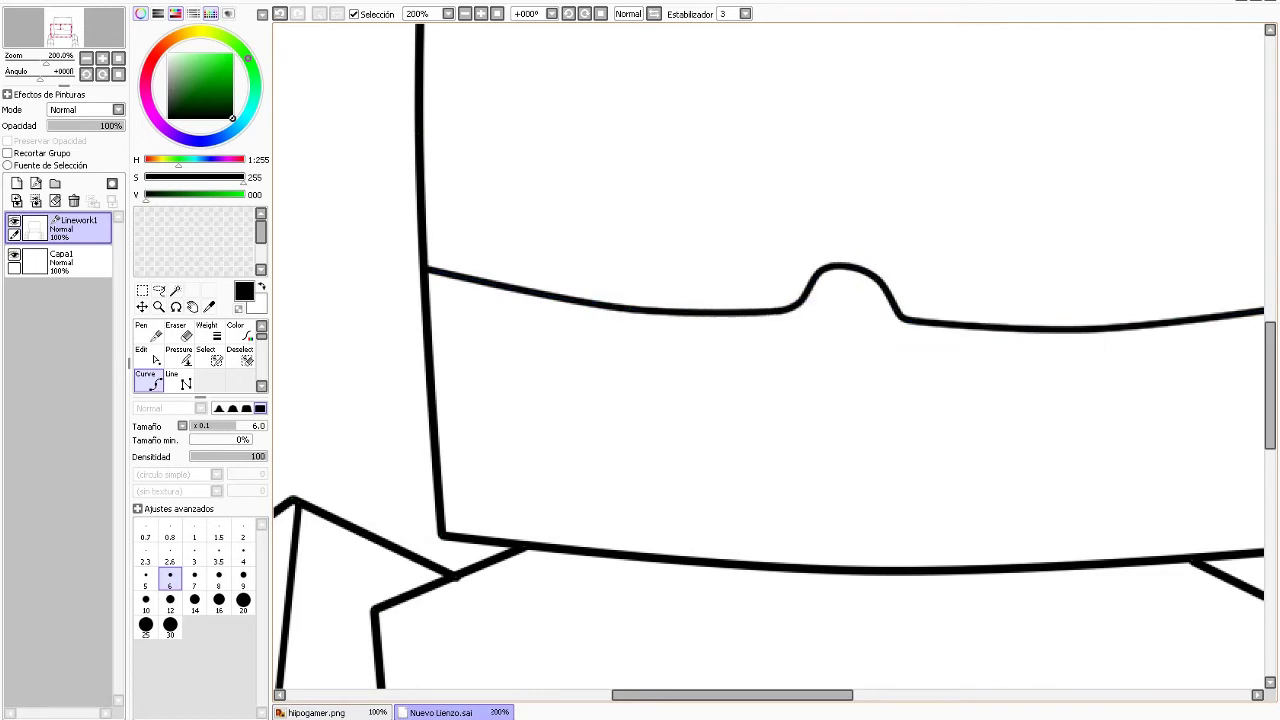
drag(858, 267, 872, 268)
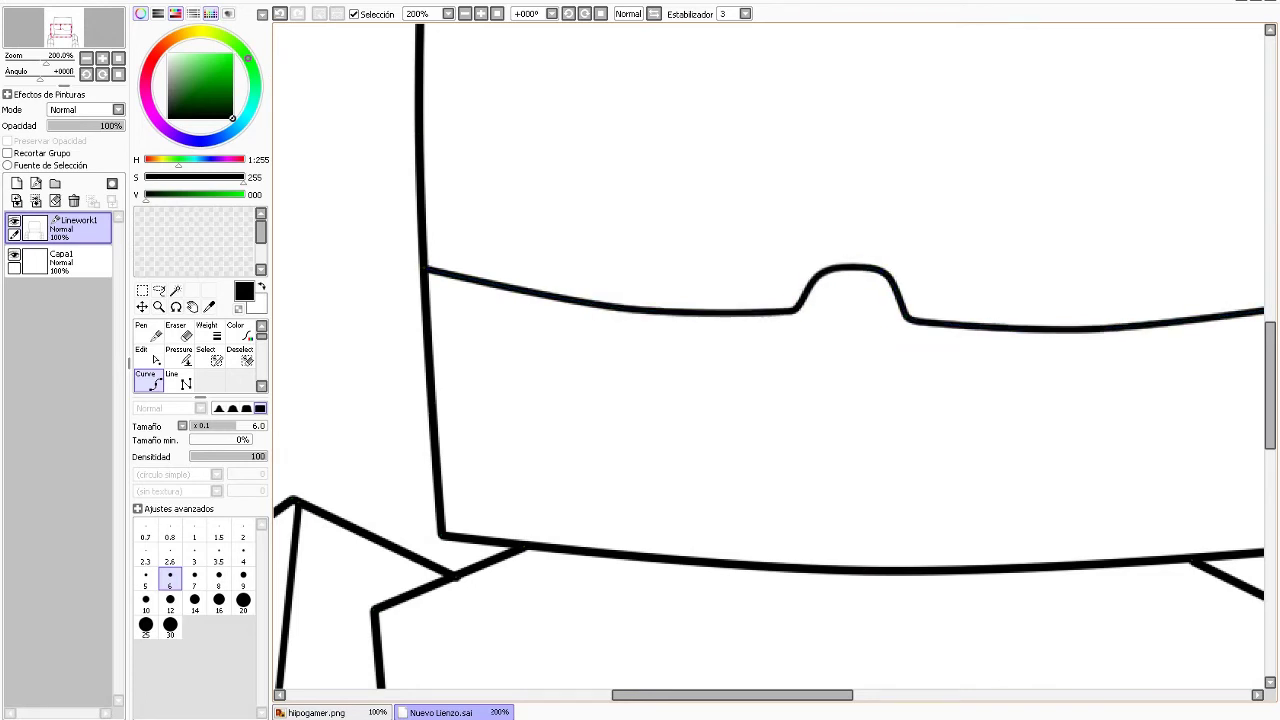
scroll(905, 289, down, 4)
Draw the left eye as a rounded square above the mask edge and adjust its lower outline.
scroll(905, 289, up, 1)
scroll(905, 289, up, 1)
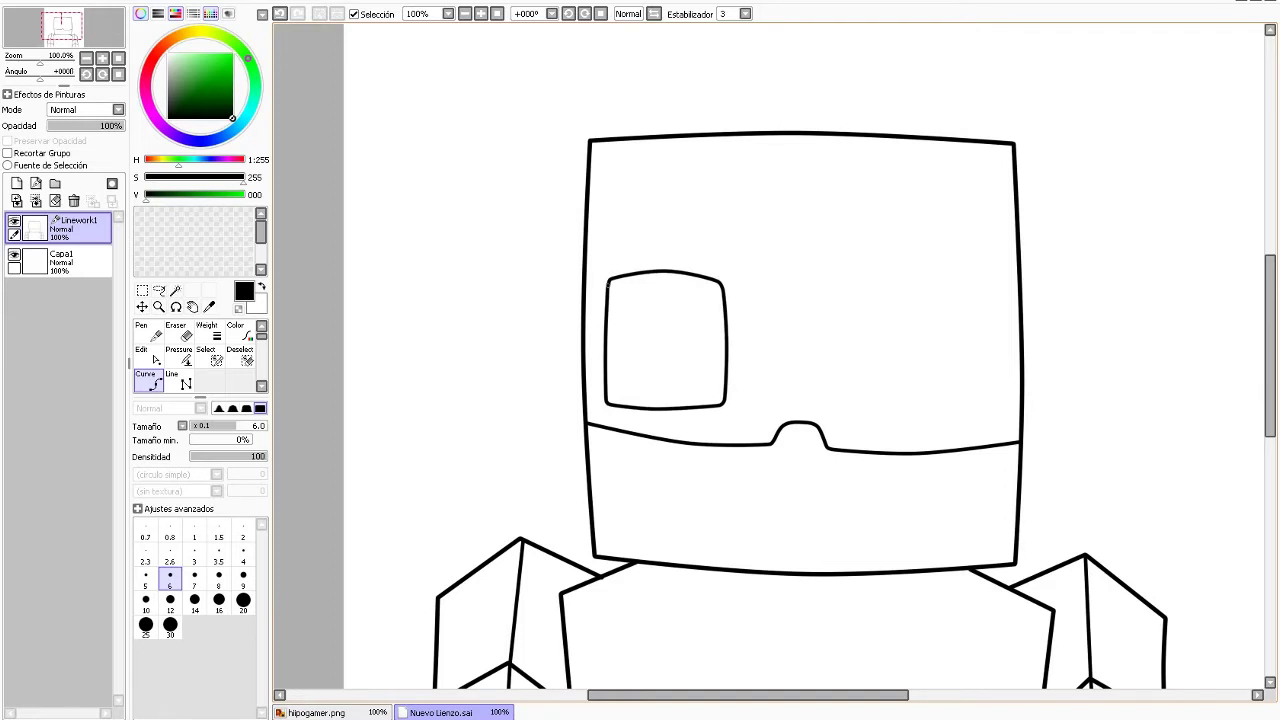
scroll(570, 212, down, 3)
scroll(570, 212, up, 4)
drag(571, 212, 593, 284)
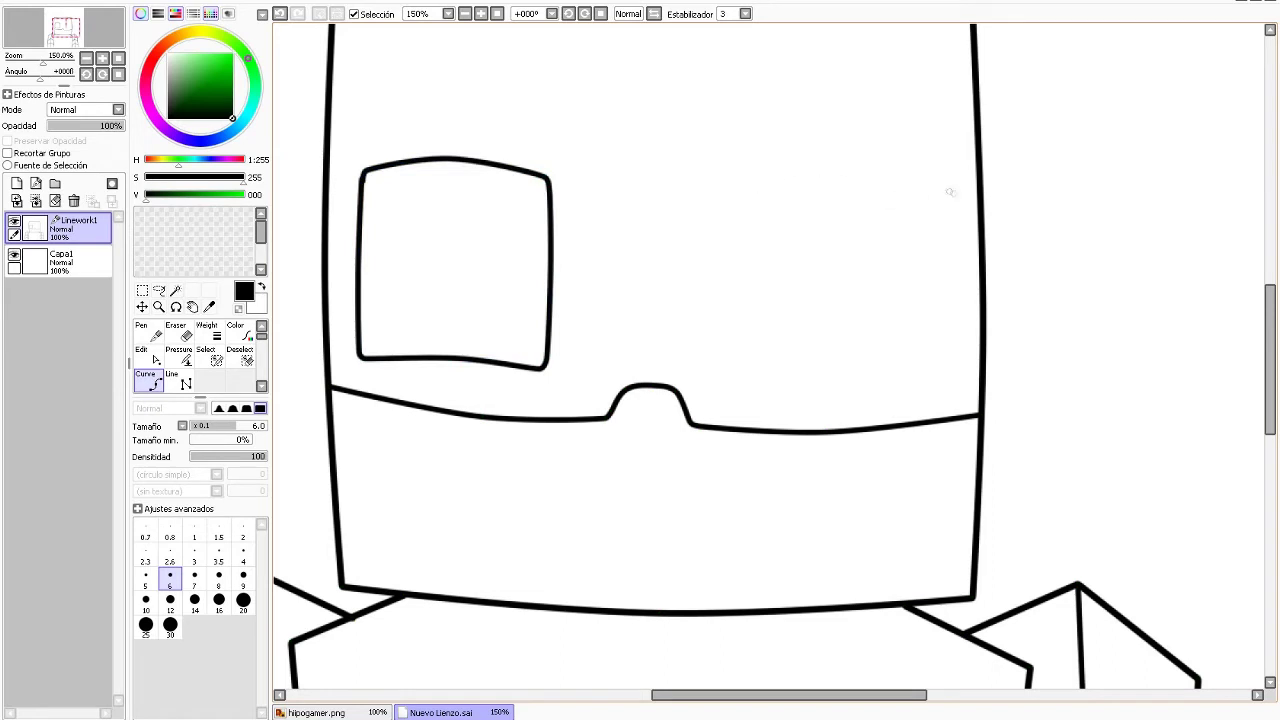
Draw the right eye as a matching closed rounded square beside the head's right edge.
click(955, 288)
click(948, 374)
click(766, 375)
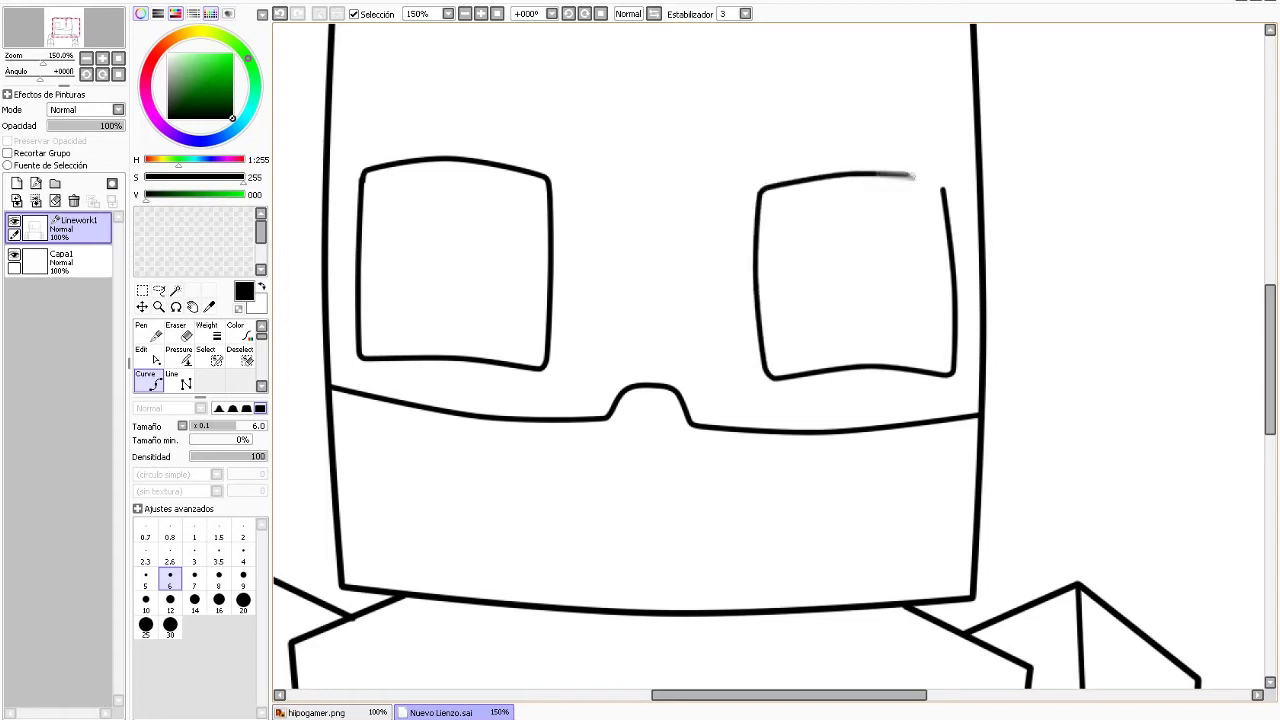
double_click(942, 184)
scroll(919, 166, down, 3)
Widen the left eye toward the nose by moving its upper corner, inner side and lower corner outward.
scroll(919, 166, up, 4)
click(422, 214)
double_click(686, 201)
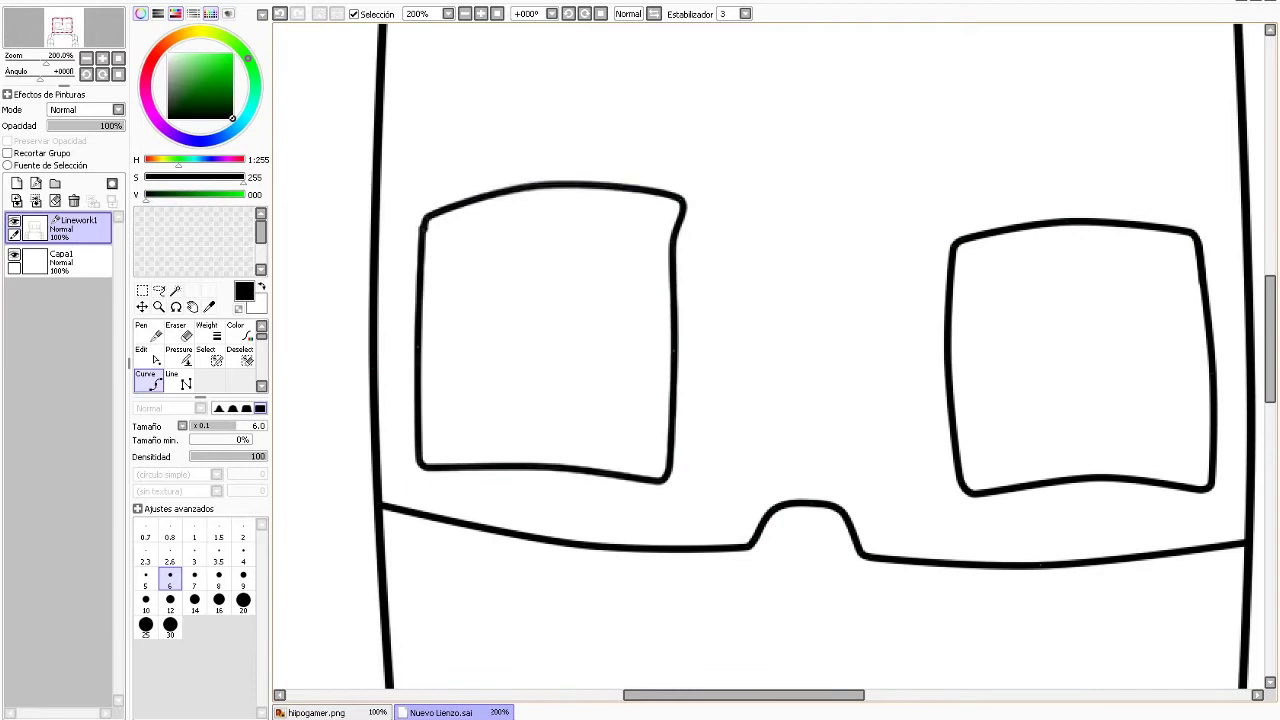
key(ctrl)
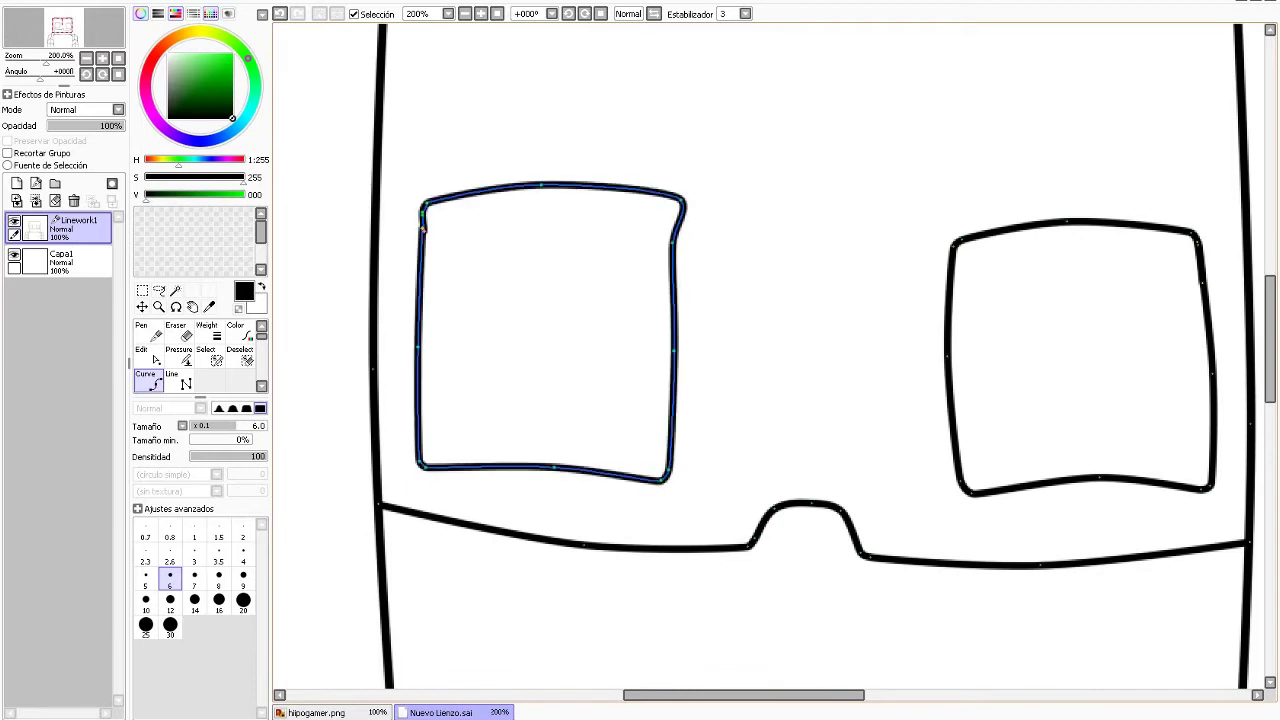
drag(681, 245, 688, 300)
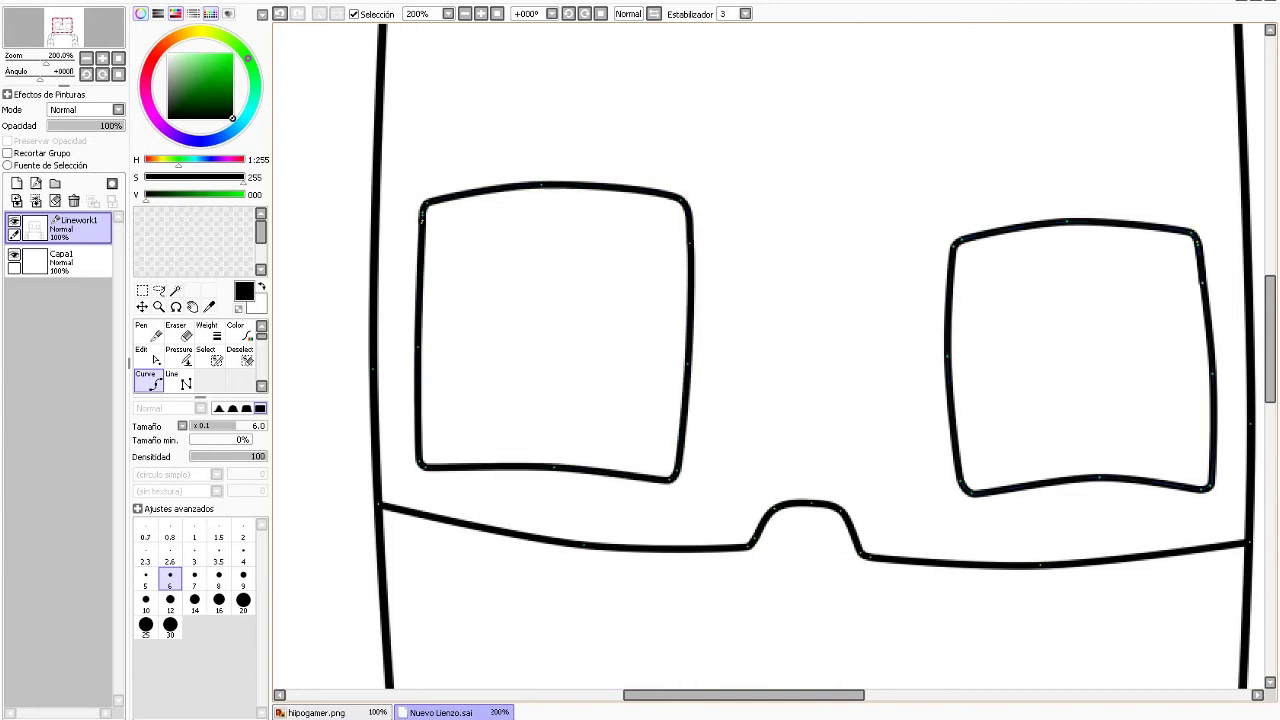
drag(688, 363, 701, 369)
drag(674, 476, 684, 478)
Widen the right eye toward the nose and raise the middle of its top edge slightly.
drag(963, 490, 942, 482)
drag(946, 357, 930, 358)
drag(1066, 221, 1066, 213)
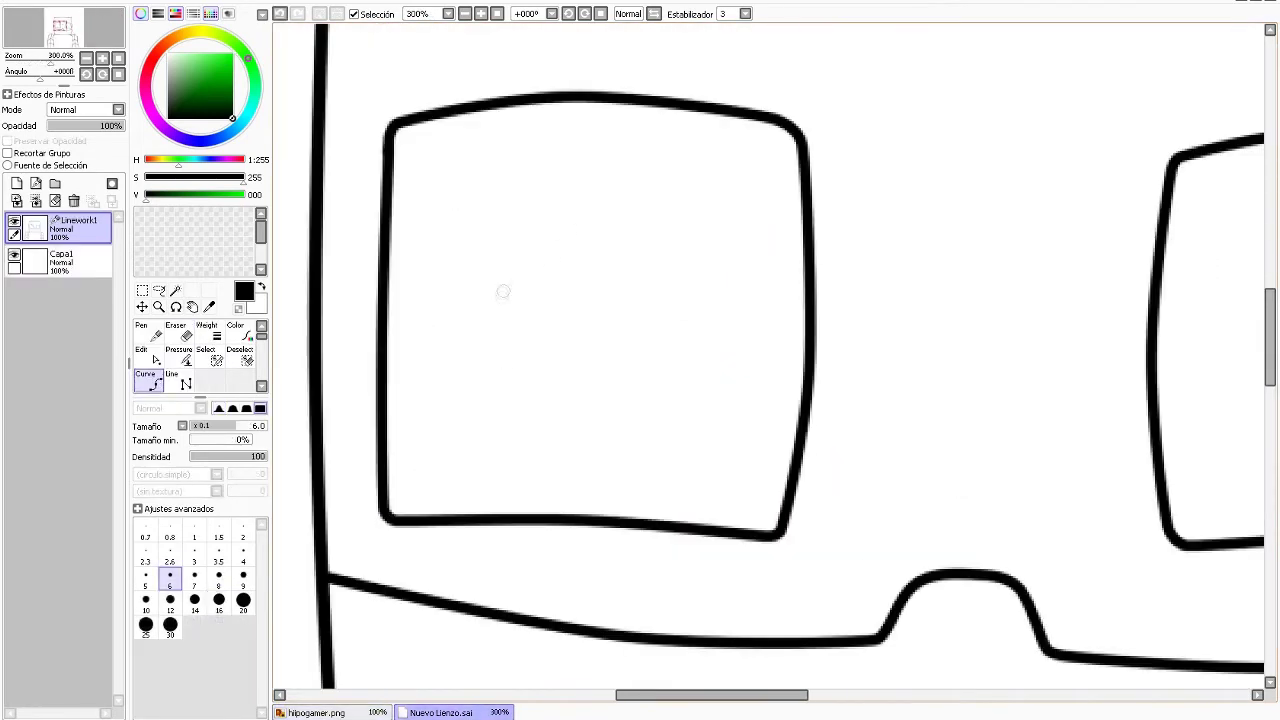
Undo the trial pupil stroke in the left eye and set the line size to 4.
mouse_move(545, 222)
mouse_down()
mouse_move(523, 313)
mouse_move(534, 430)
mouse_up()
key(ctrl+z)
click(243, 552)
mouse_move(524, 226)
mouse_down()
mouse_move(515, 297)
mouse_move(528, 433)
mouse_move(632, 455)
mouse_move(729, 452)
mouse_move(753, 322)
mouse_move(741, 234)
mouse_move(682, 207)
mouse_move(520, 226)
mouse_up()
scroll(714, 375, down, 3)
scroll(714, 375, up, 3)
scroll(714, 375, up, 1)
key(BackSpace)
key(BackSpace)
key(BackSpace)
key(BackSpace)
key(BackSpace)
key(BackSpace)
key(BackSpace)
key(BackSpace)
key(BackSpace)
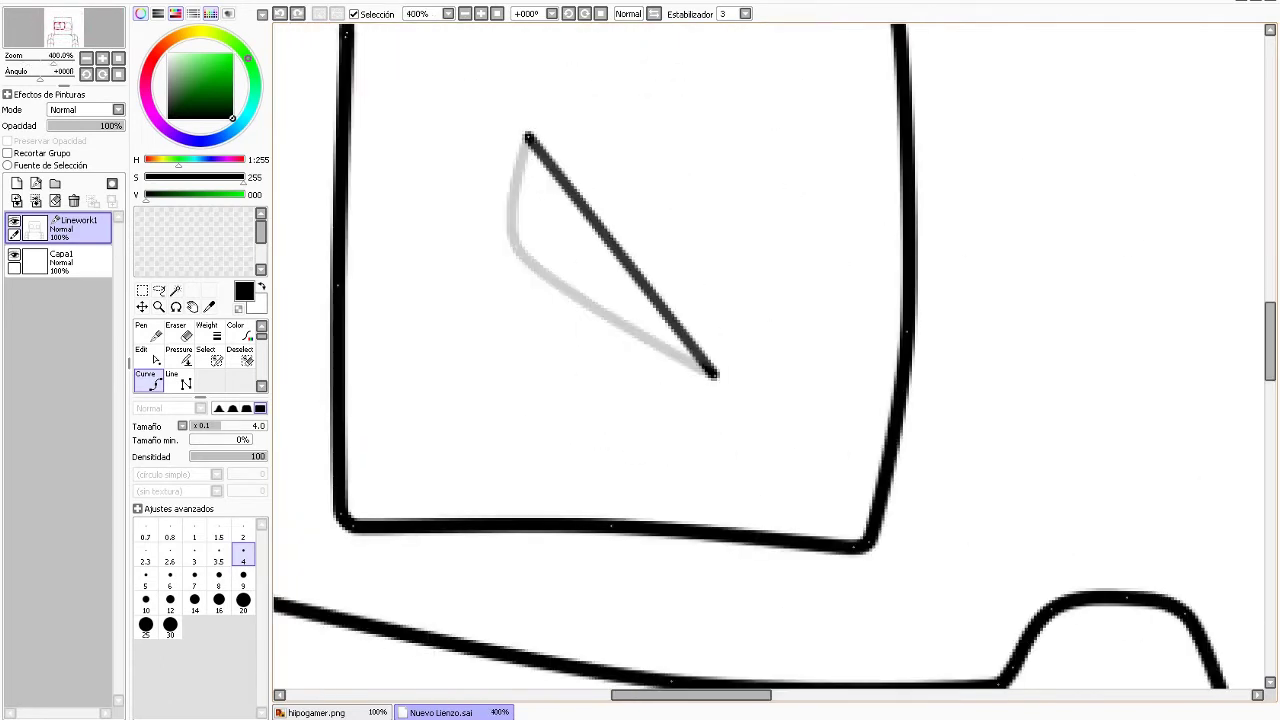
Draw a closed rounded pupil outline inside the left eye, close to its inner side.
click(843, 115)
click(870, 275)
click(831, 462)
click(686, 490)
click(520, 300)
click(545, 108)
click(840, 112)
key(Return)
Reshape the left pupil by lowering its upper corners and top edge into a gentle arch.
scroll(765, 251, up, 1)
scroll(765, 251, down, 1)
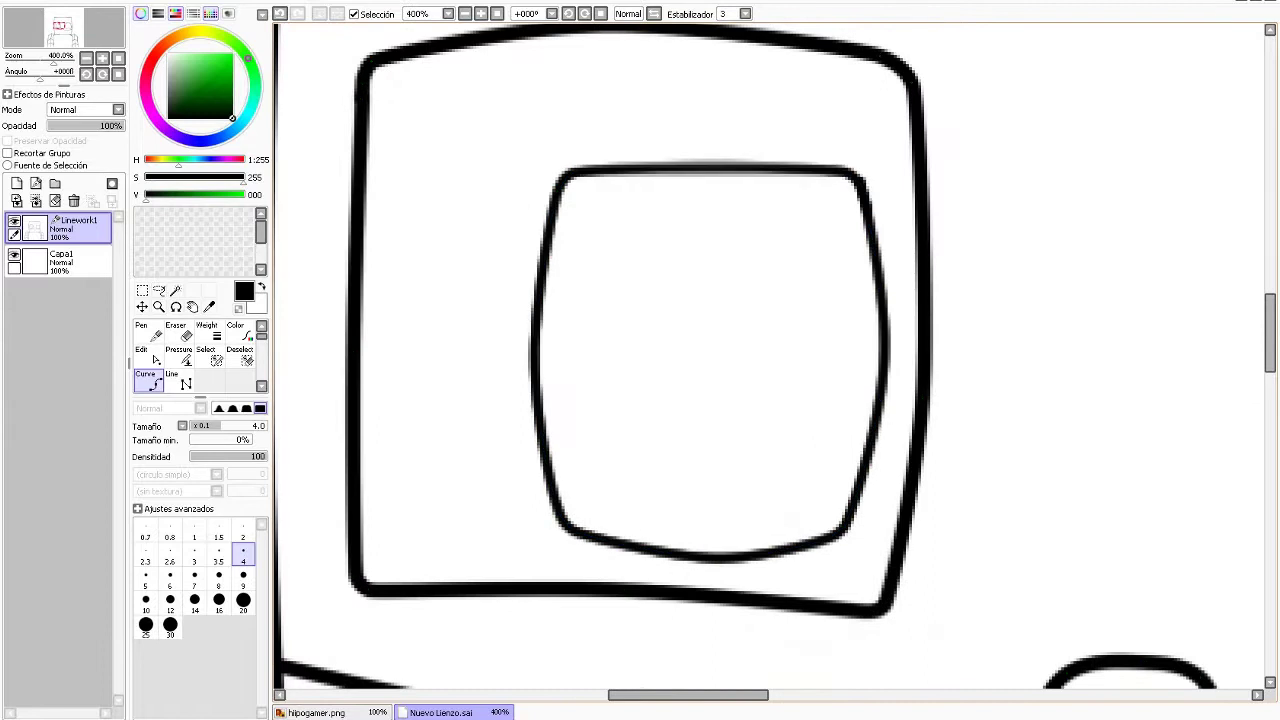
key(ctrl)
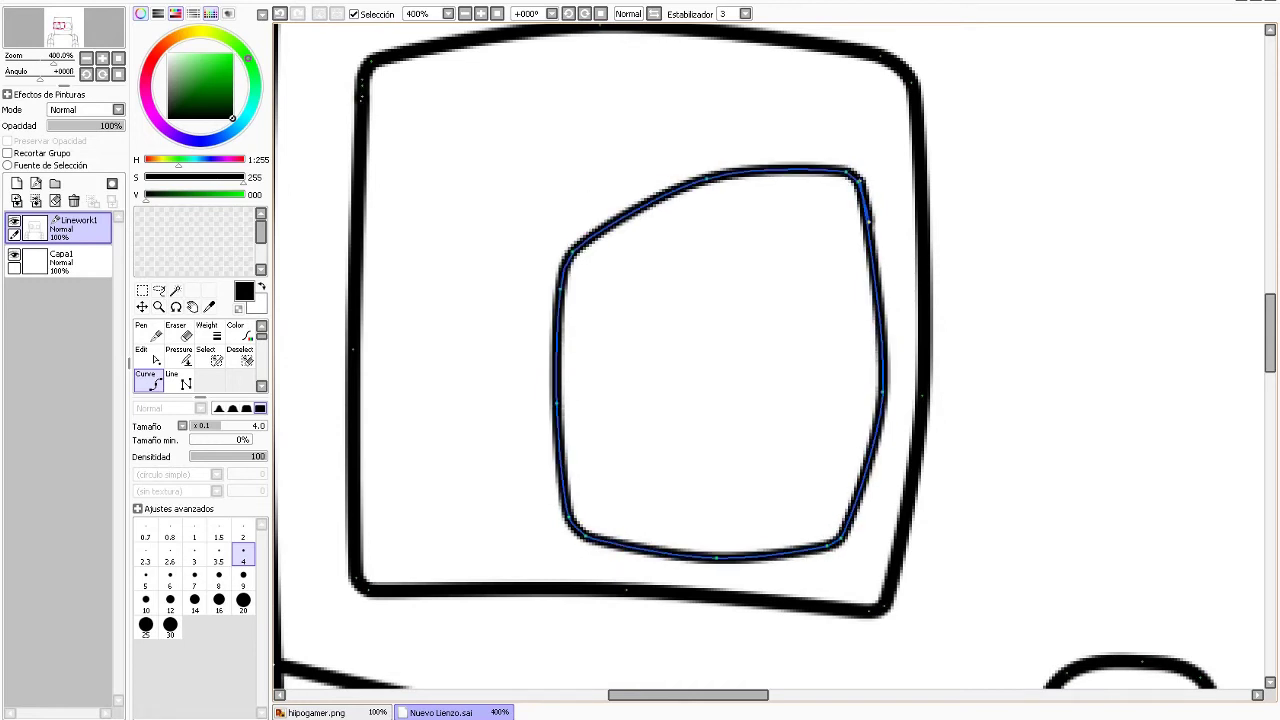
mouse_move(840, 173)
mouse_down()
mouse_move(845, 255)
mouse_move(862, 262)
mouse_move(850, 250)
mouse_up()
drag(700, 178, 705, 225)
Draw a closed rounded pupil inside the right eye, close to its inner side.
key(ctrl+minus)
scroll(732, 280, up, 5)
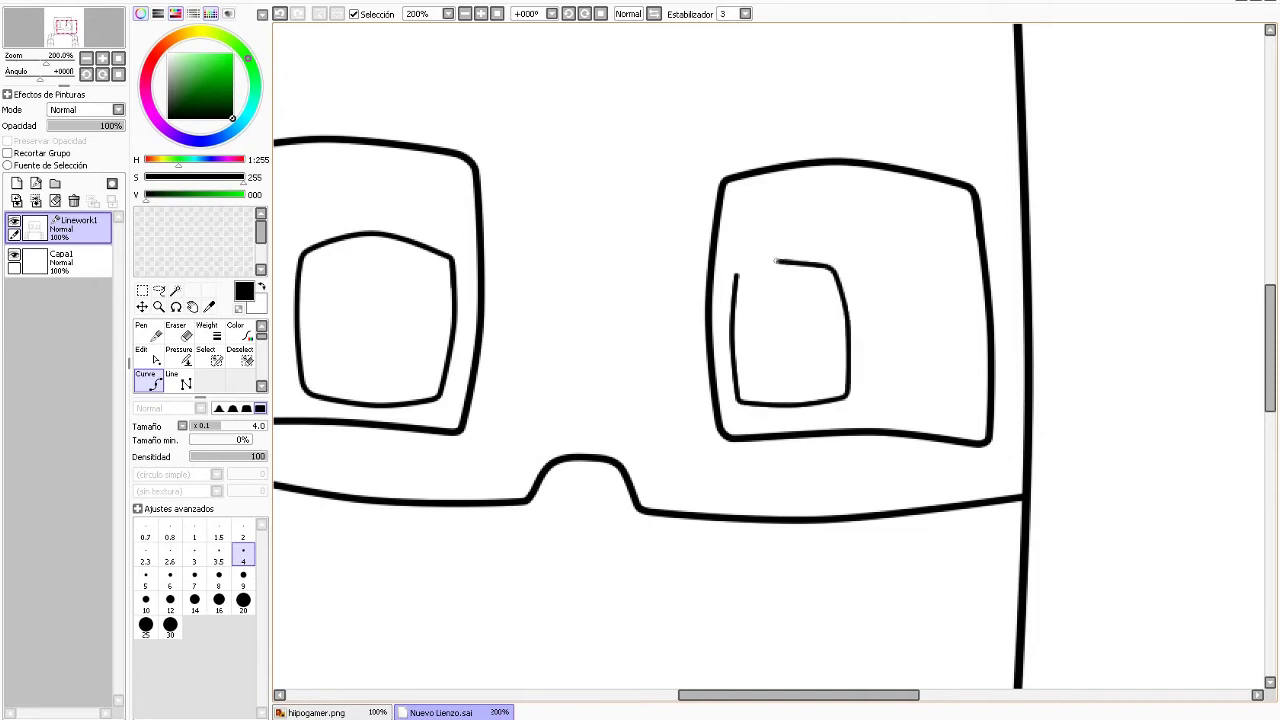
scroll(735, 285, down, 5)
Erase the left pupil and redraw it smaller at about the right pupil's size, near the eye's inner side.
scroll(735, 285, up, 5)
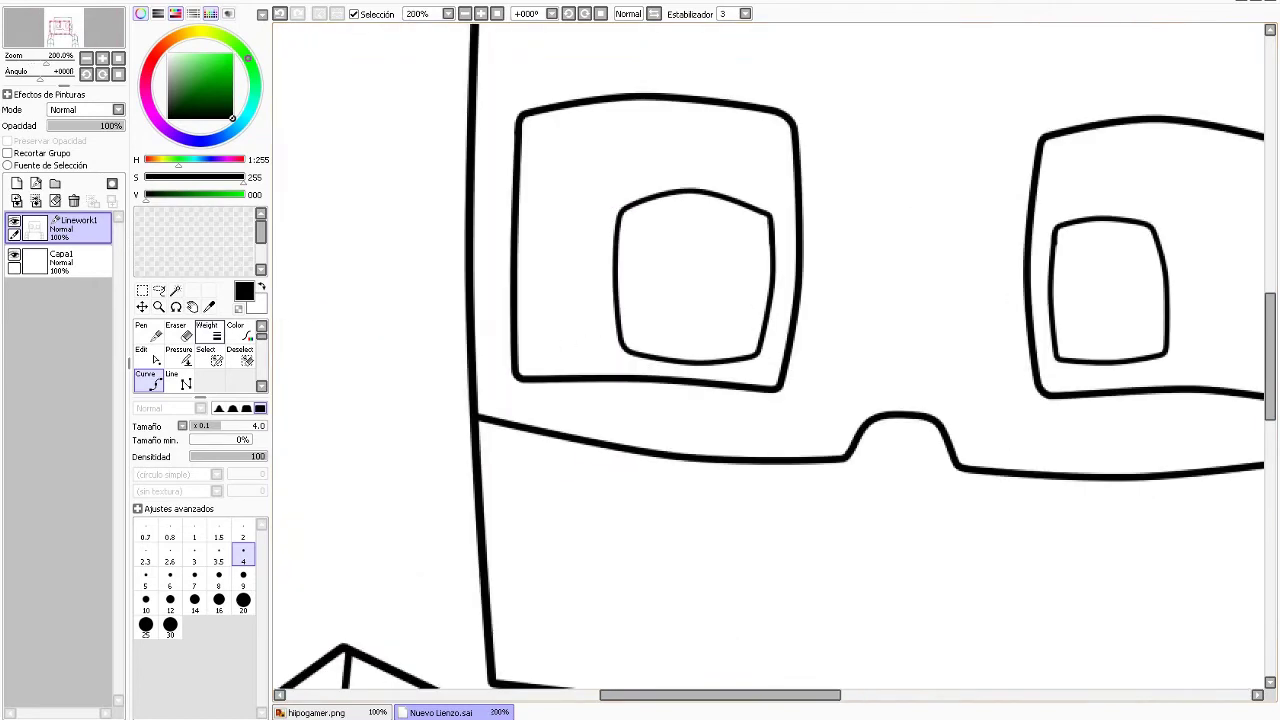
click(176, 332)
click(194, 625)
mouse_move(616, 305)
mouse_down()
mouse_move(743, 193)
mouse_move(610, 312)
mouse_move(615, 330)
mouse_up()
key(c)
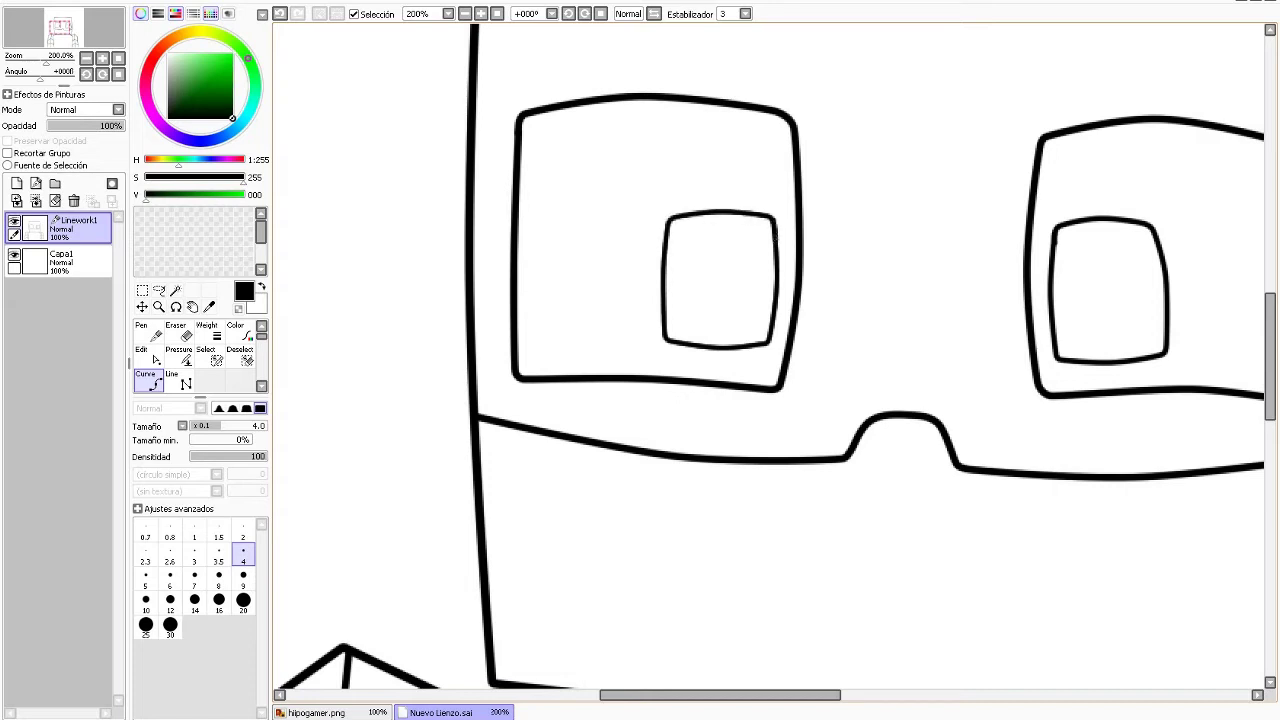
Adjust the left pupil's outline points so its size and shape match the right pupil.
scroll(773, 234, down, 4)
scroll(907, 242, up, 5)
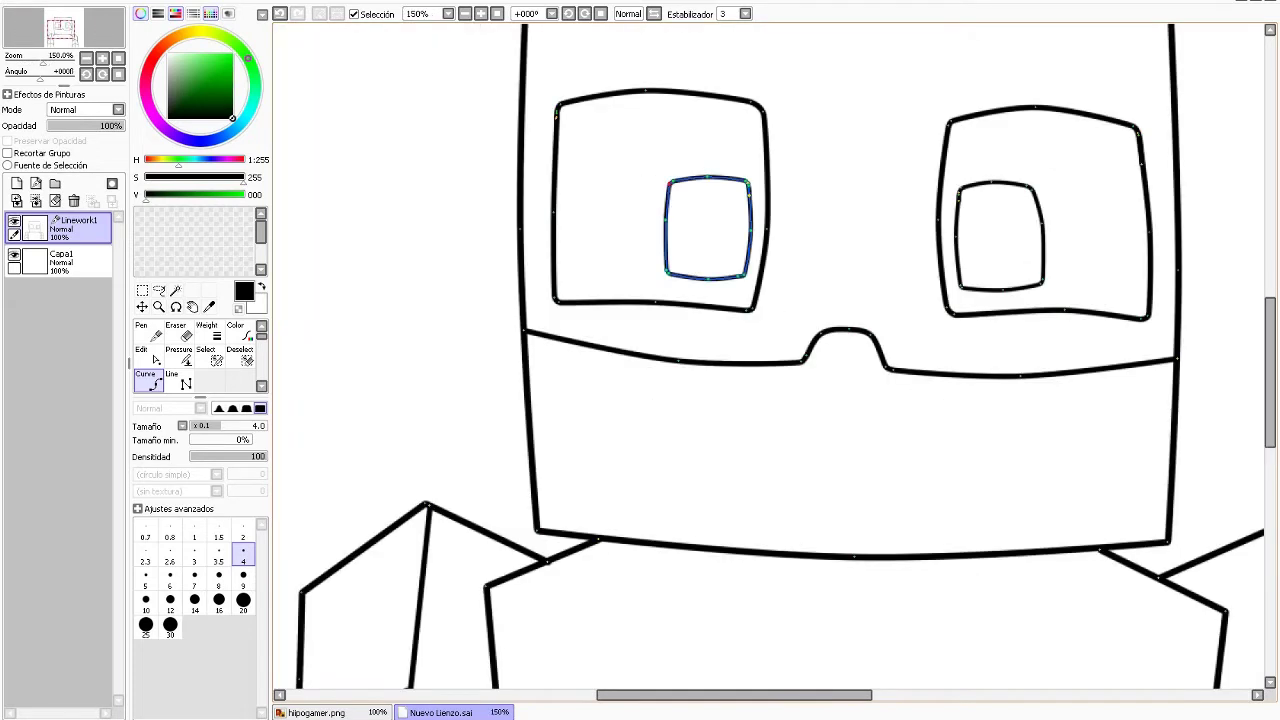
drag(907, 242, 717, 402)
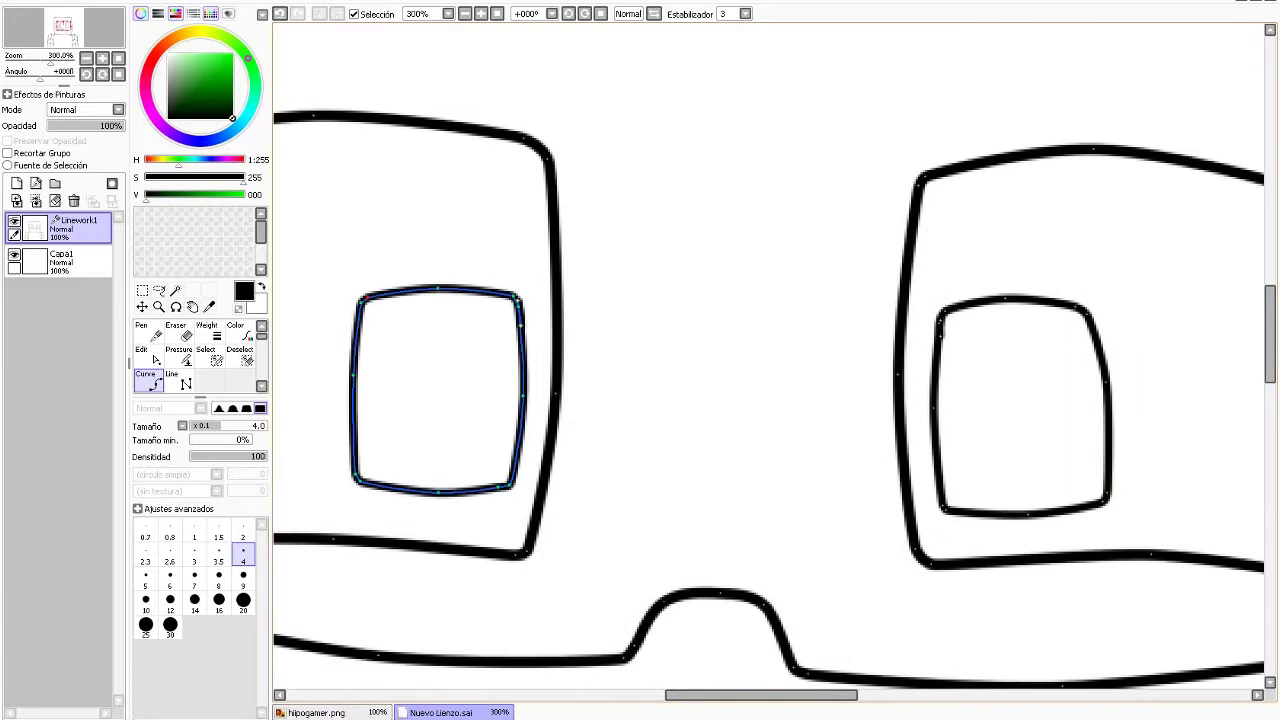
scroll(464, 247, down, 4)
scroll(464, 247, up, 6)
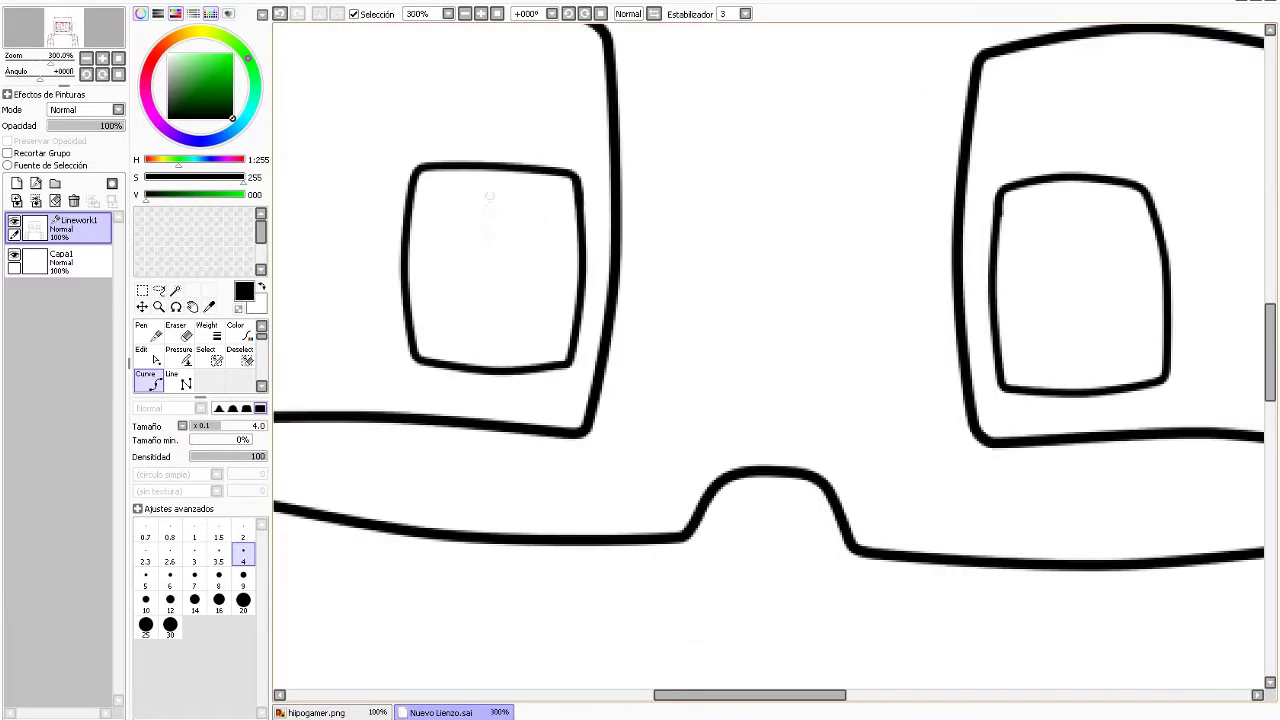
scroll(464, 247, down, 5)
scroll(464, 247, up, 4)
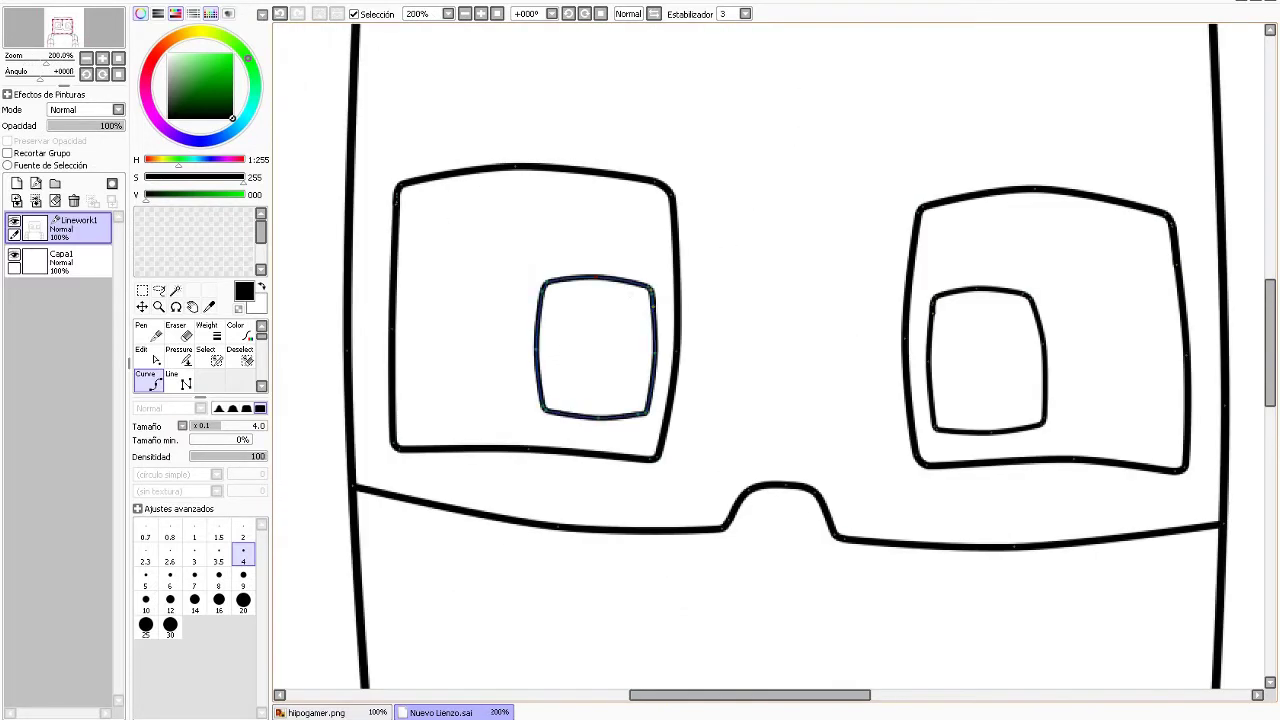
Round the top of the nose bump on the mask edge.
scroll(690, 341, down, 4)
scroll(690, 341, up, 3)
scroll(690, 341, up, 1)
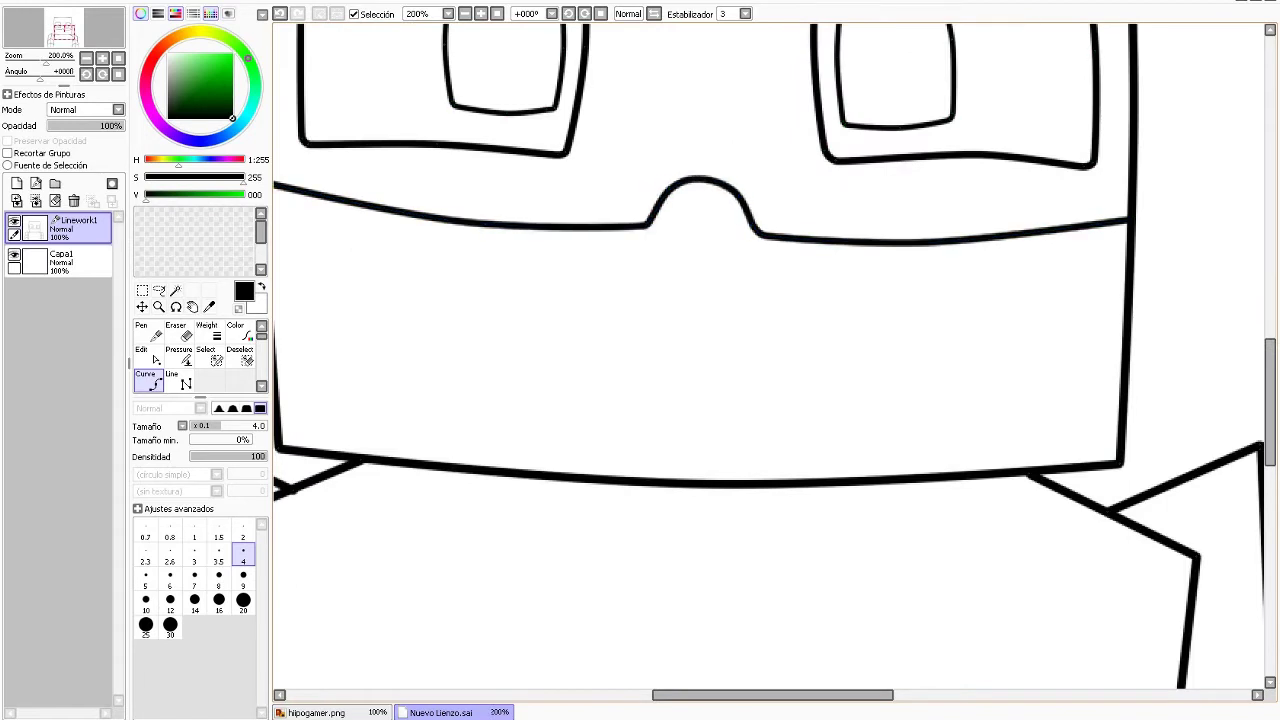
Adjust the left arm's outer edge segments so they meet the corners of the arm bands.
scroll(690, 274, down, 4)
scroll(494, 392, up, 3)
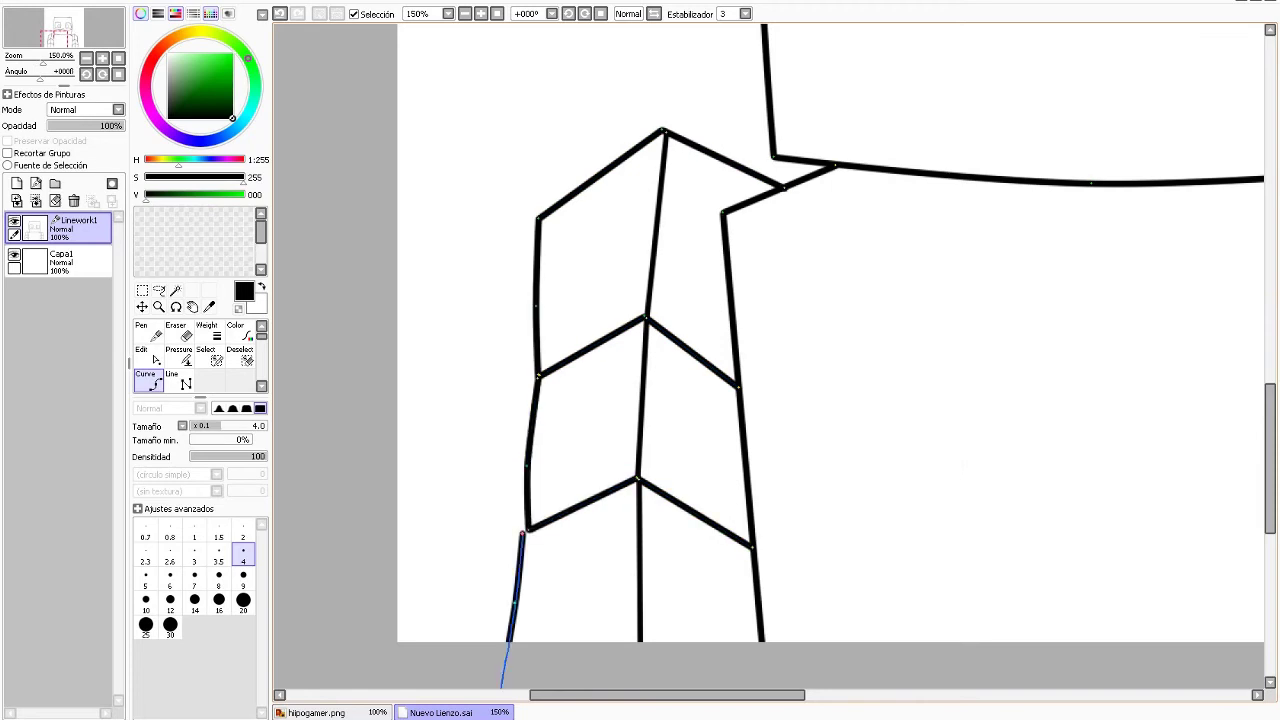
scroll(666, 499, up, 2)
scroll(666, 499, down, 6)
Draw the letter A's outline centered on the forehead with the Line tool at size 7.
scroll(890, 529, up, 2)
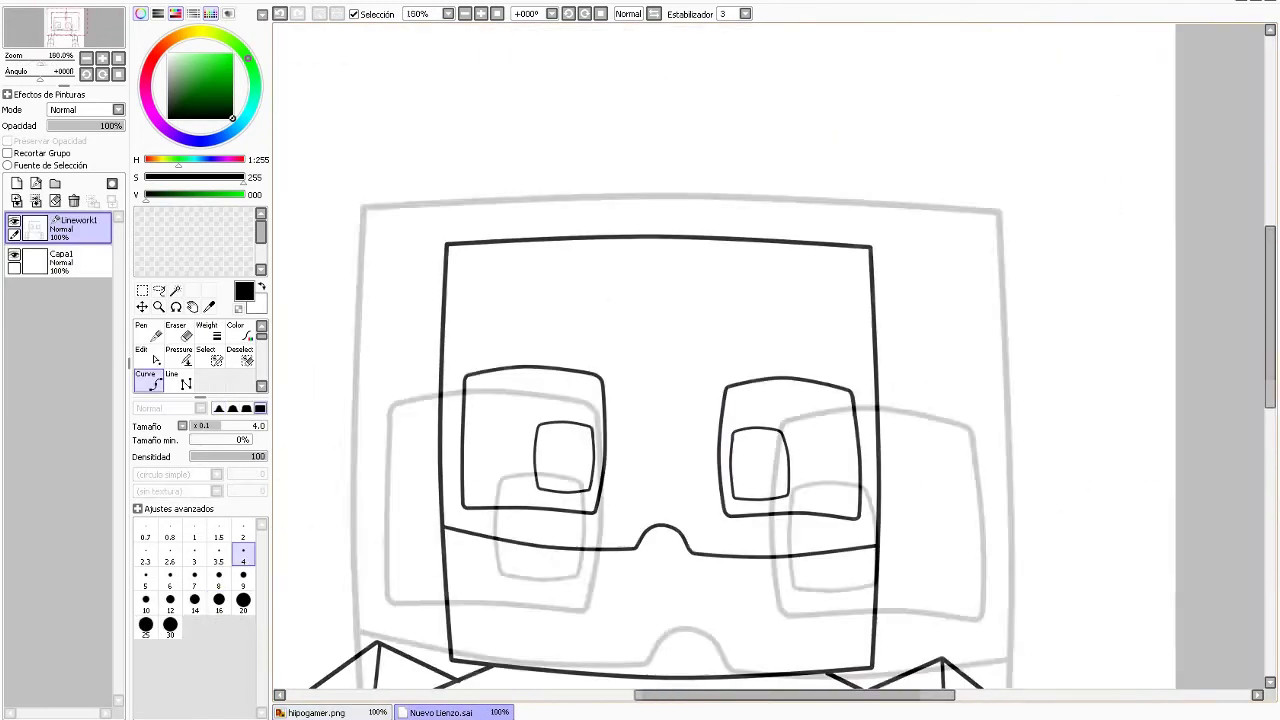
click(172, 380)
click(594, 222)
click(573, 372)
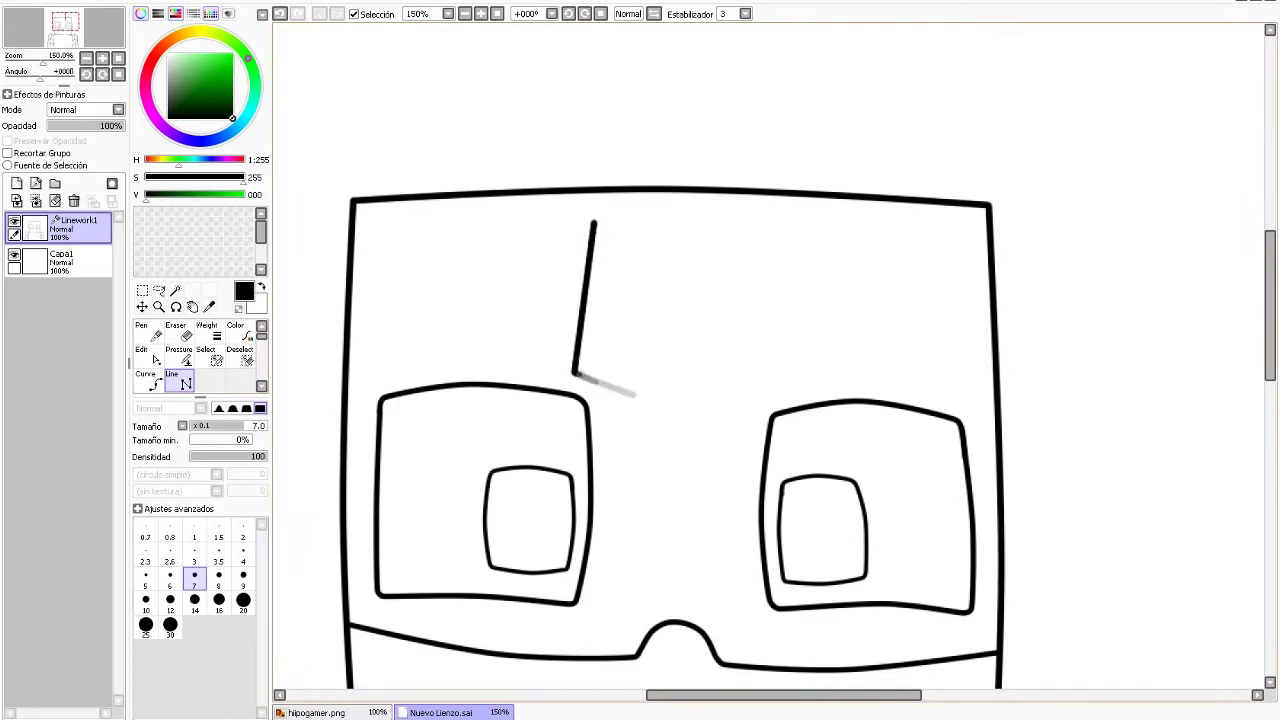
click(745, 392)
click(790, 378)
click(735, 215)
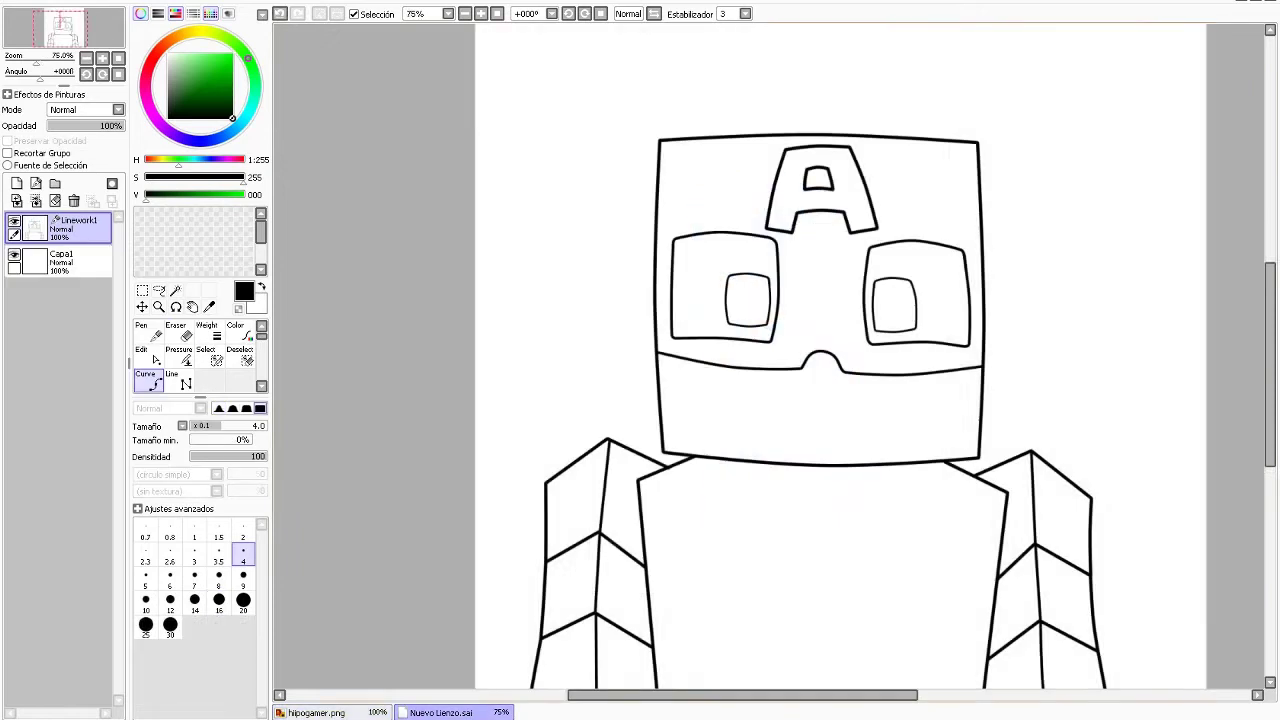
Draw a feathered wing on the right side of the head with the Pen tool at size 6.
click(142, 330)
click(170, 577)
drag(863, 300, 914, 104)
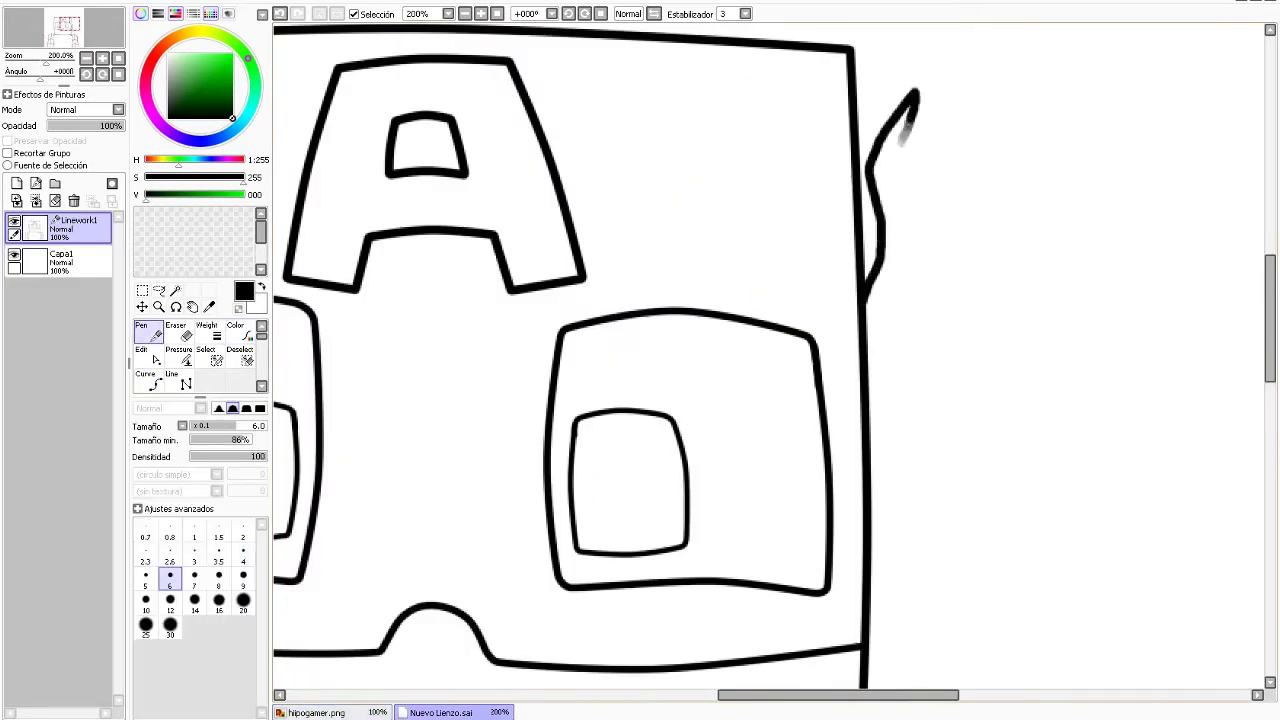
mouse_move(922, 202)
mouse_down()
mouse_move(904, 285)
mouse_move(867, 351)
mouse_up()
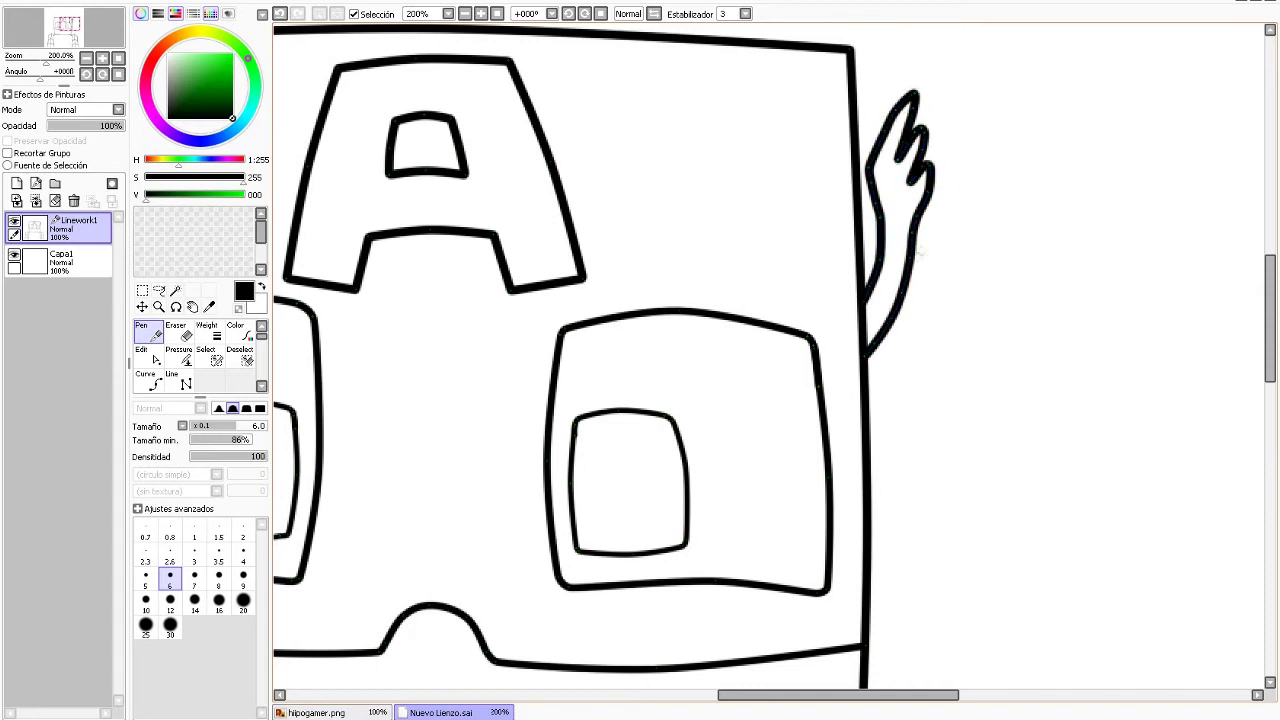
scroll(762, 362, down, 2)
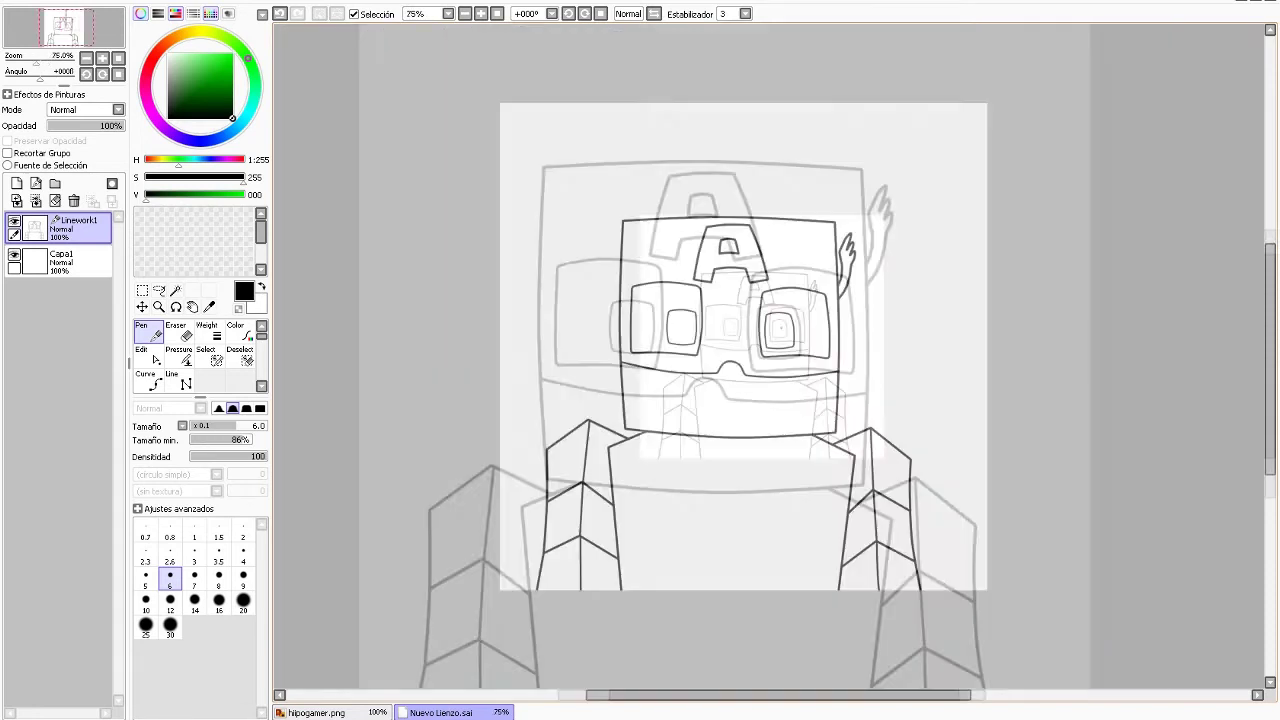
Undo the feathered wing and draw slim wing outlines and rounded ears along both sides of the head with the Curve tool at size 6.
key(ctrl+z)
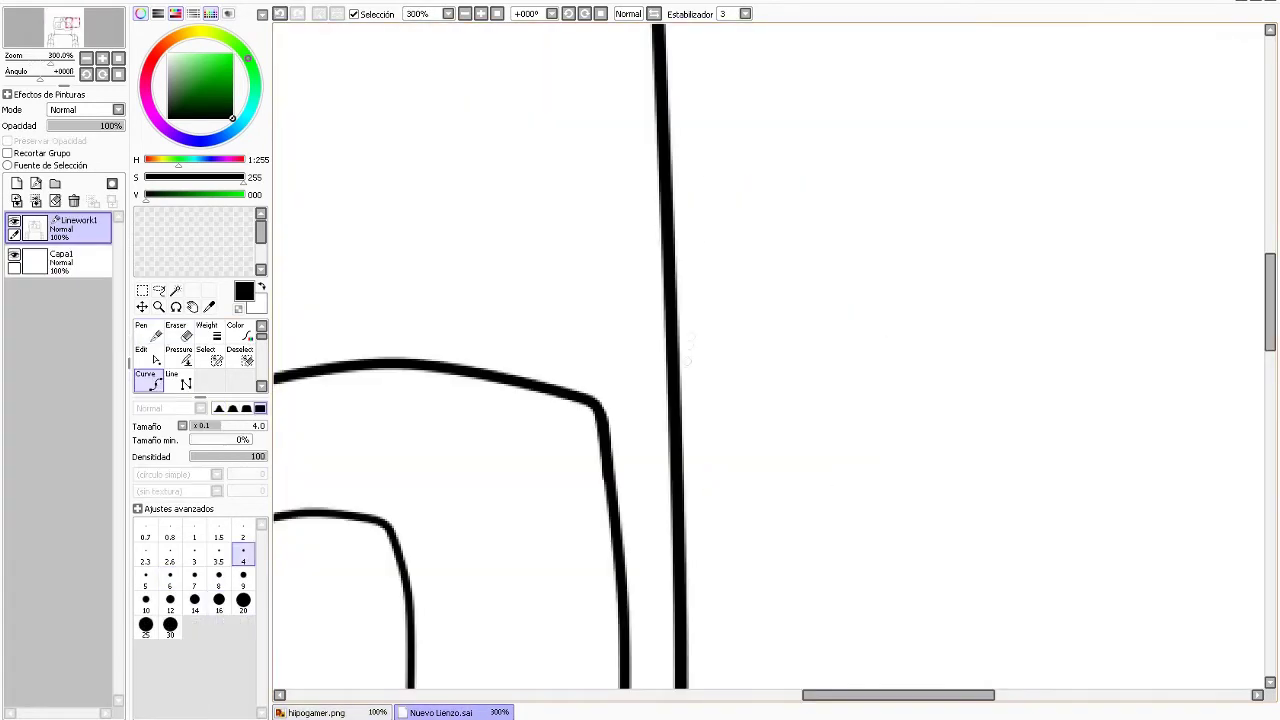
scroll(635, 414, down, 1)
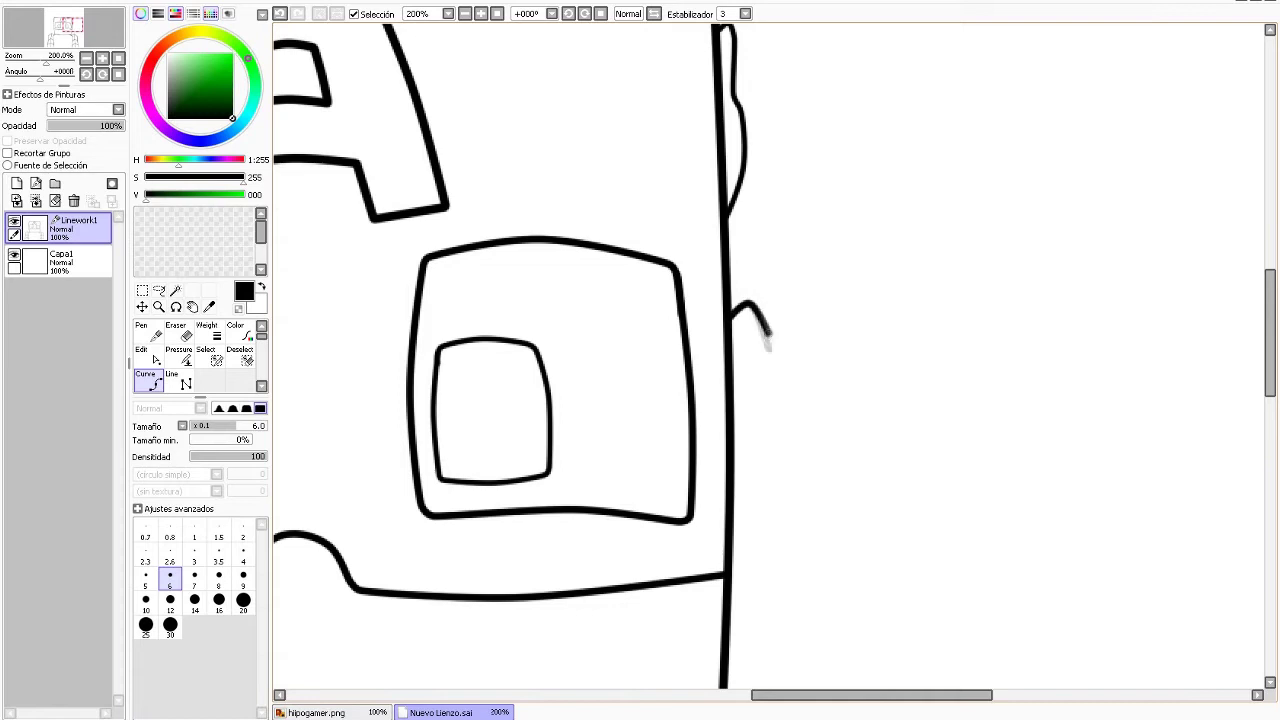
click(777, 396)
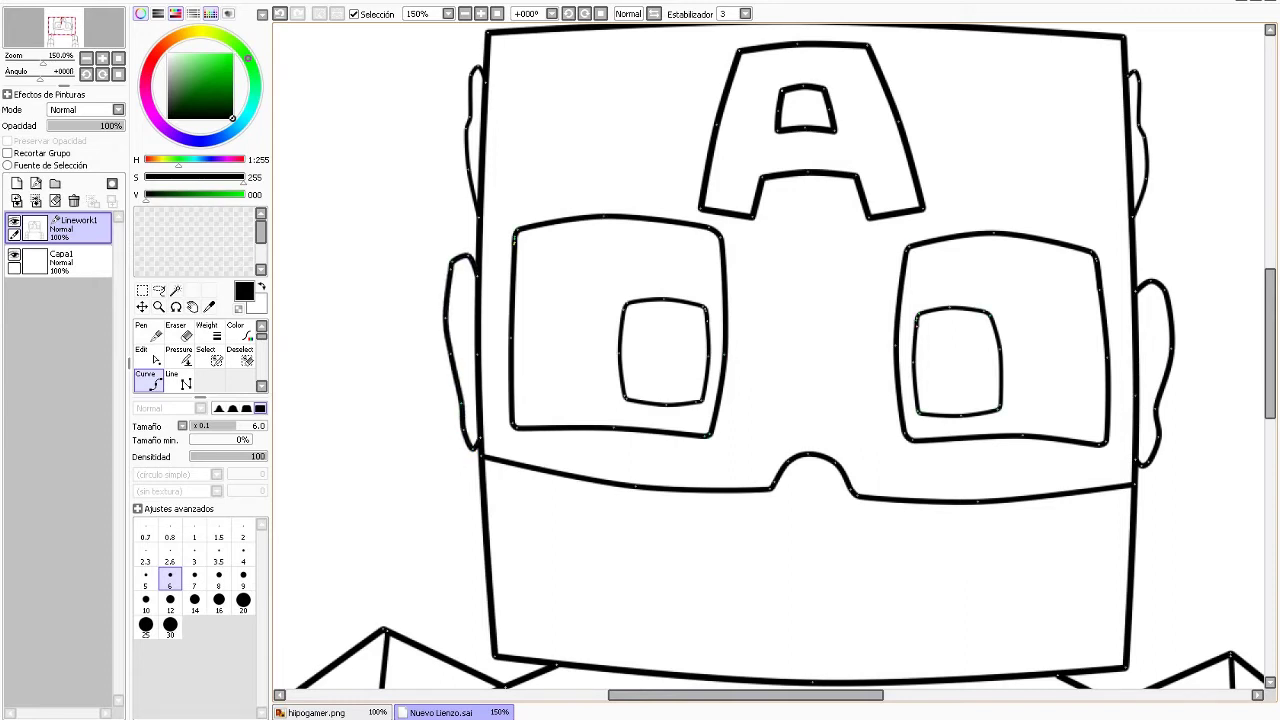
key(ctrl)
drag(1165, 291, 1160, 300)
Try to draw a wide open smile below the mask with the Curve tool at size 6.
scroll(774, 362, down, 3)
scroll(774, 362, down, 2)
scroll(600, 309, up, 2)
drag(418, 285, 721, 337)
click(720, 337)
click(993, 302)
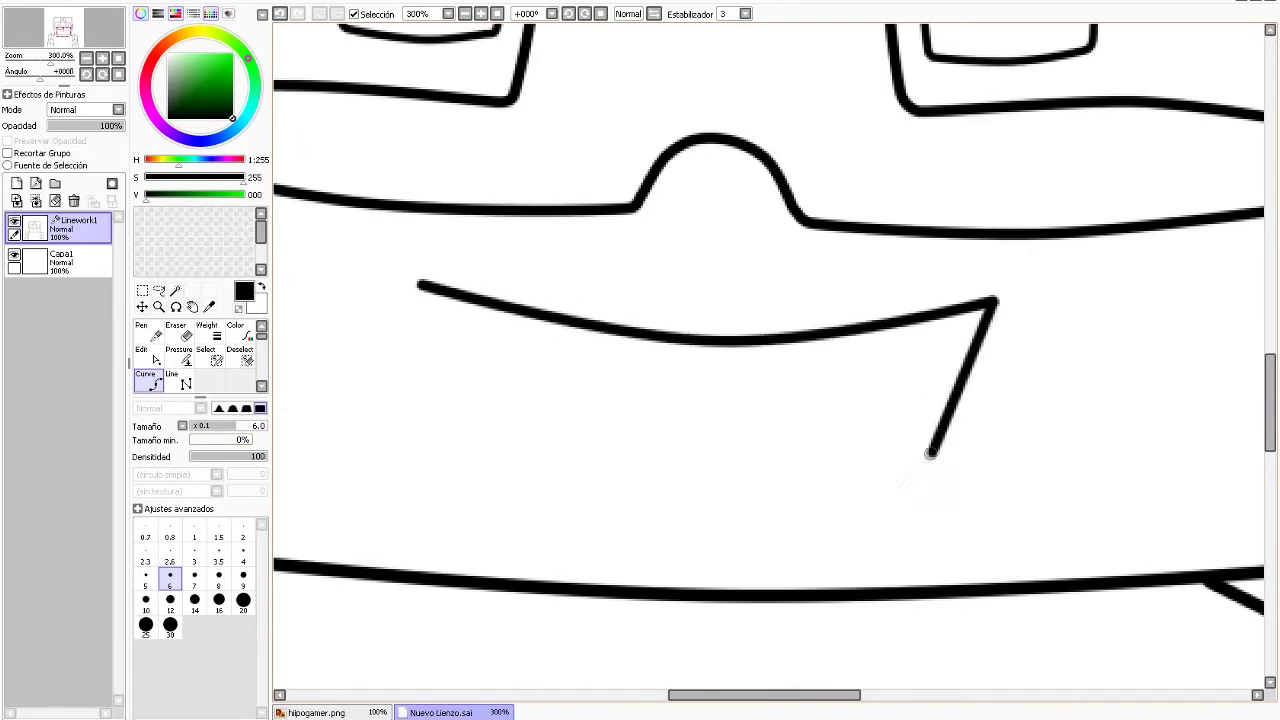
click(929, 449)
click(714, 503)
scroll(418, 288, down, 2)
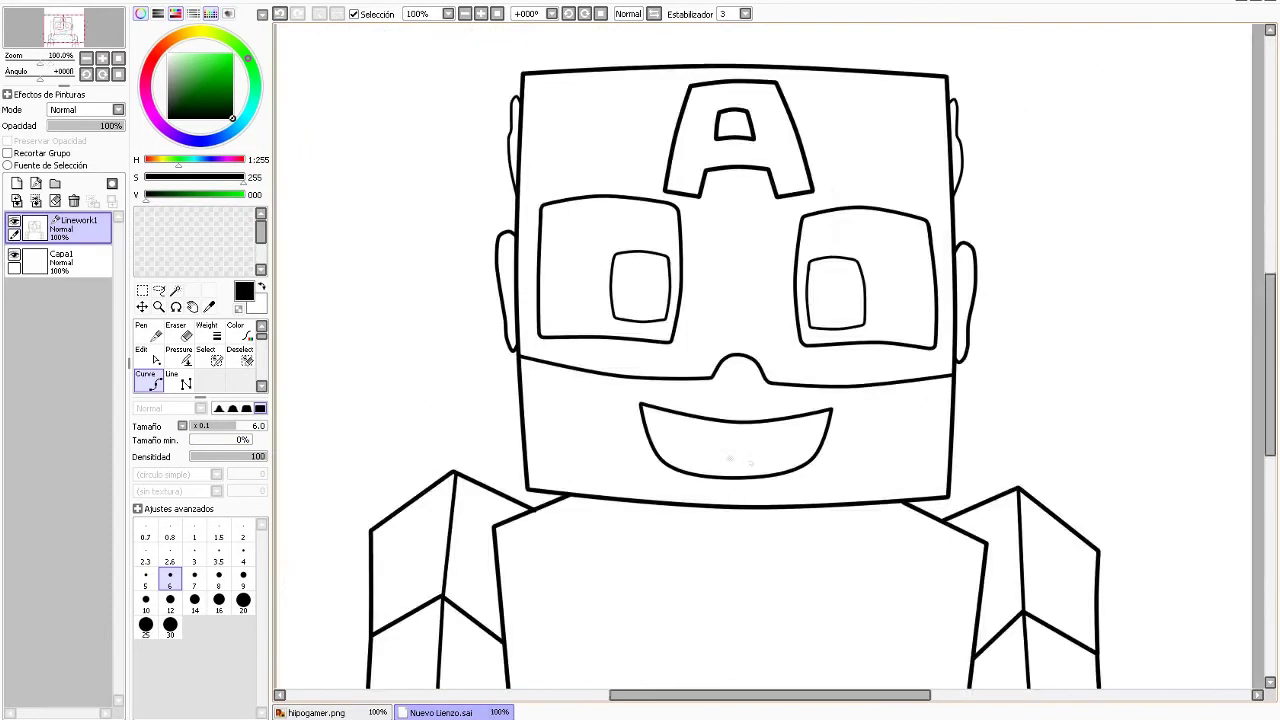
scroll(418, 288, up, 2)
key(ctrl+z)
Draw a narrower open smile below the nose, with a slightly sagging upper edge and a rounded lower curve.
click(538, 302)
click(760, 350)
click(1010, 312)
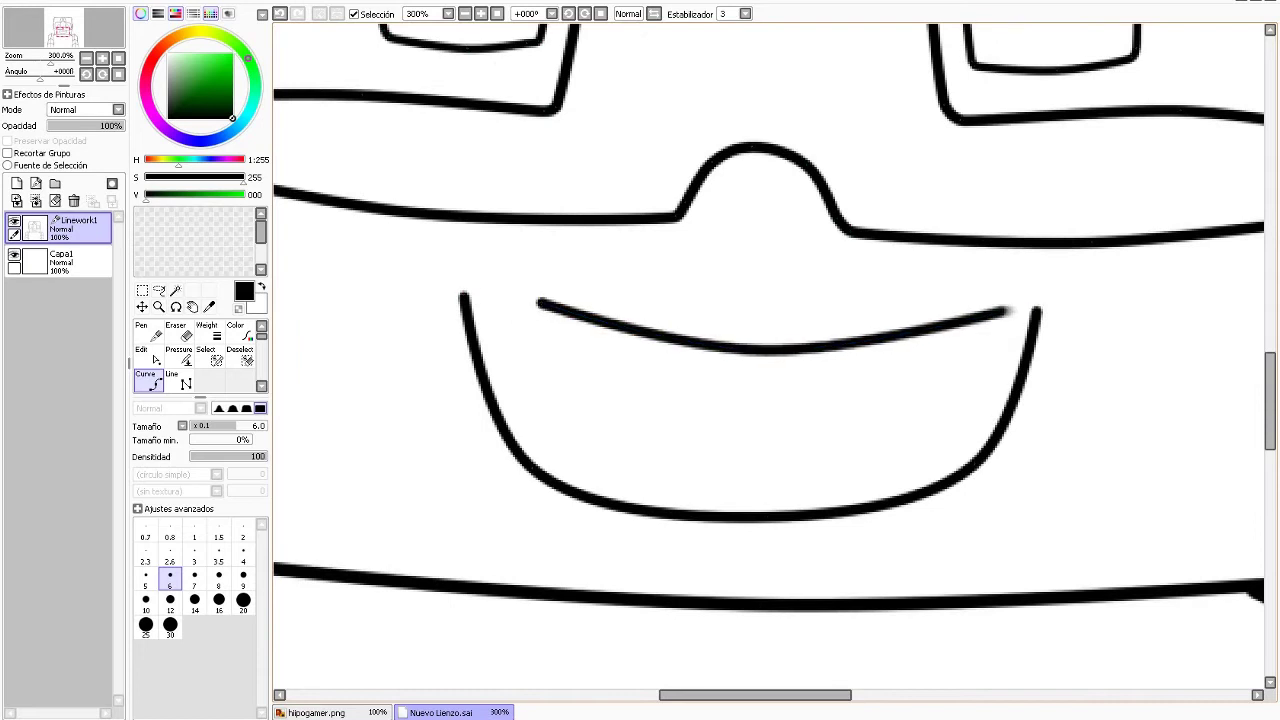
click(985, 455)
click(764, 516)
click(525, 465)
click(538, 302)
key(Return)
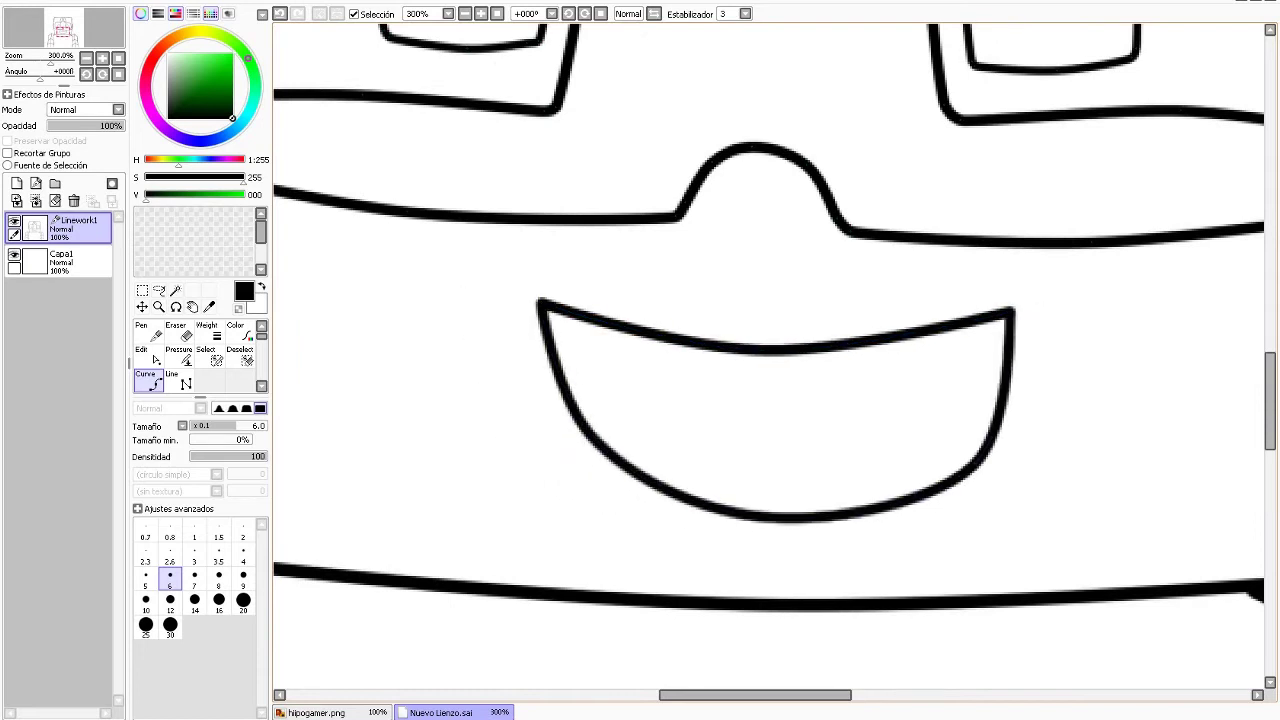
scroll(755, 480, down, 2)
scroll(757, 490, up, 2)
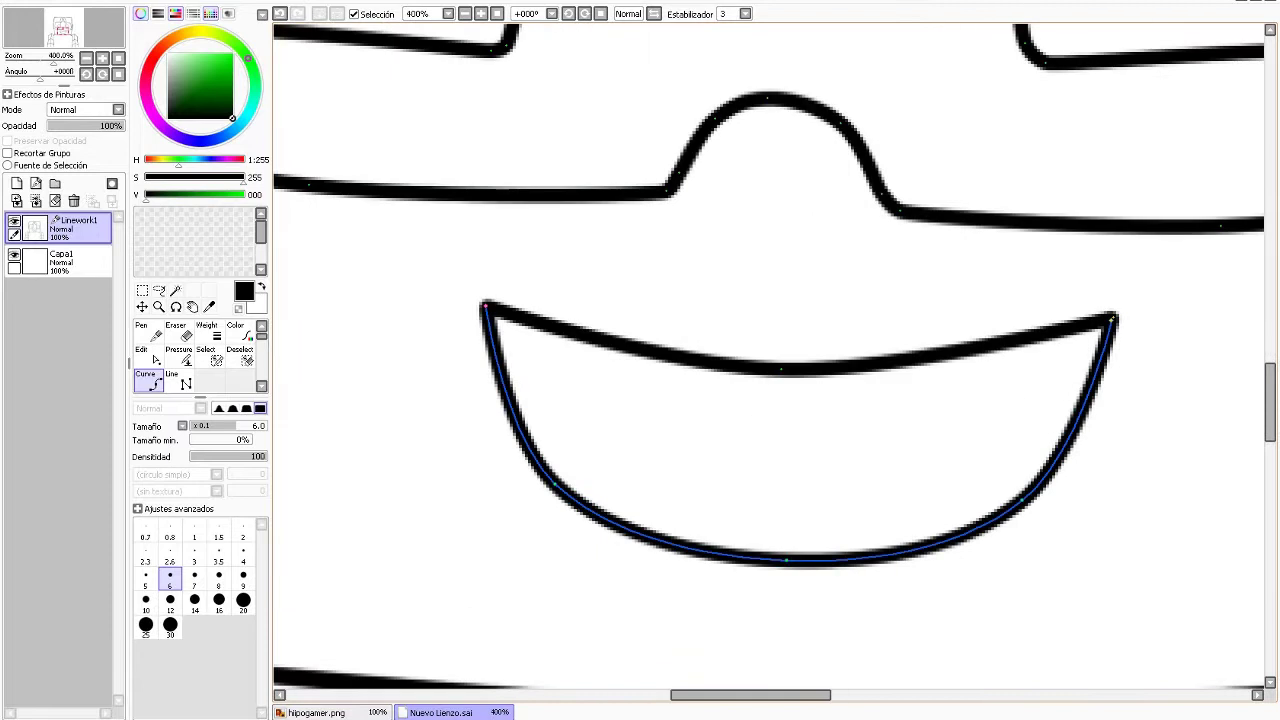
scroll(630, 428, down, 3)
Add tooth lines near both corners of the mouth and a short horizontal dash in its middle.
scroll(630, 428, up, 5)
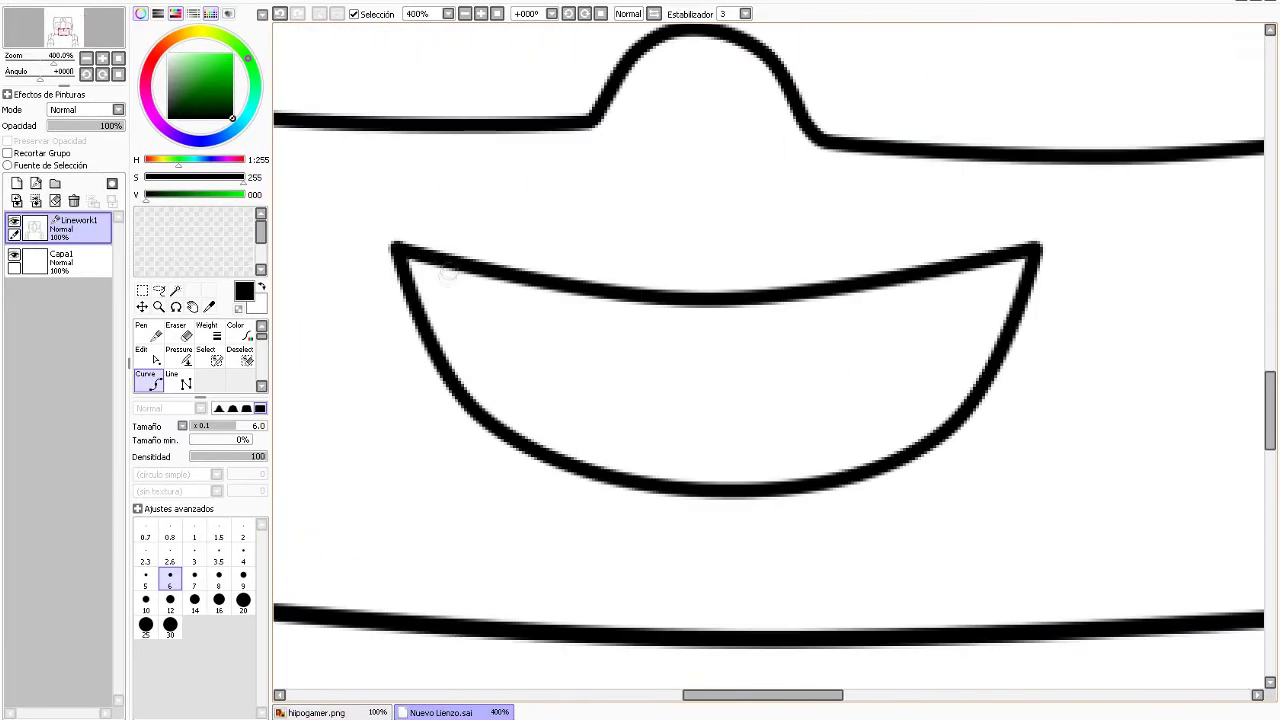
mouse_move(455, 265)
mouse_down()
mouse_move(464, 340)
mouse_move(484, 362)
mouse_move(539, 379)
mouse_up()
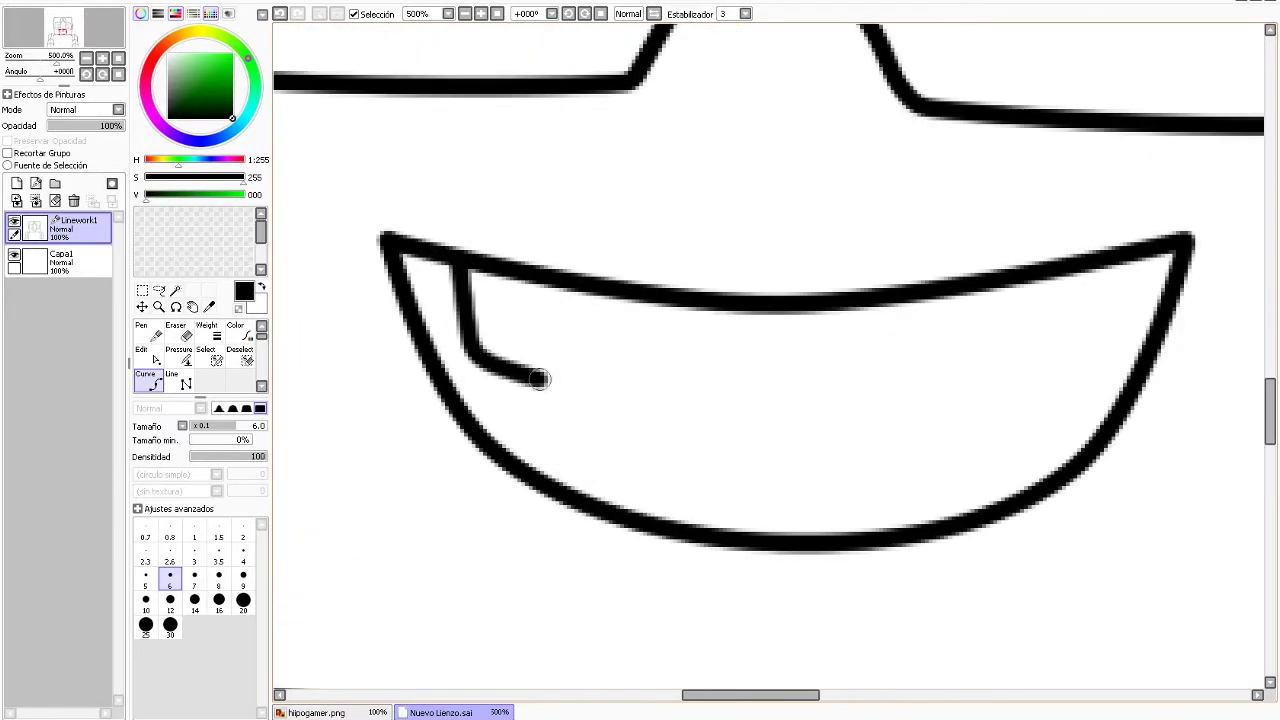
mouse_move(1110, 263)
mouse_down()
mouse_move(1097, 357)
mouse_move(1018, 382)
mouse_up()
drag(478, 360, 487, 442)
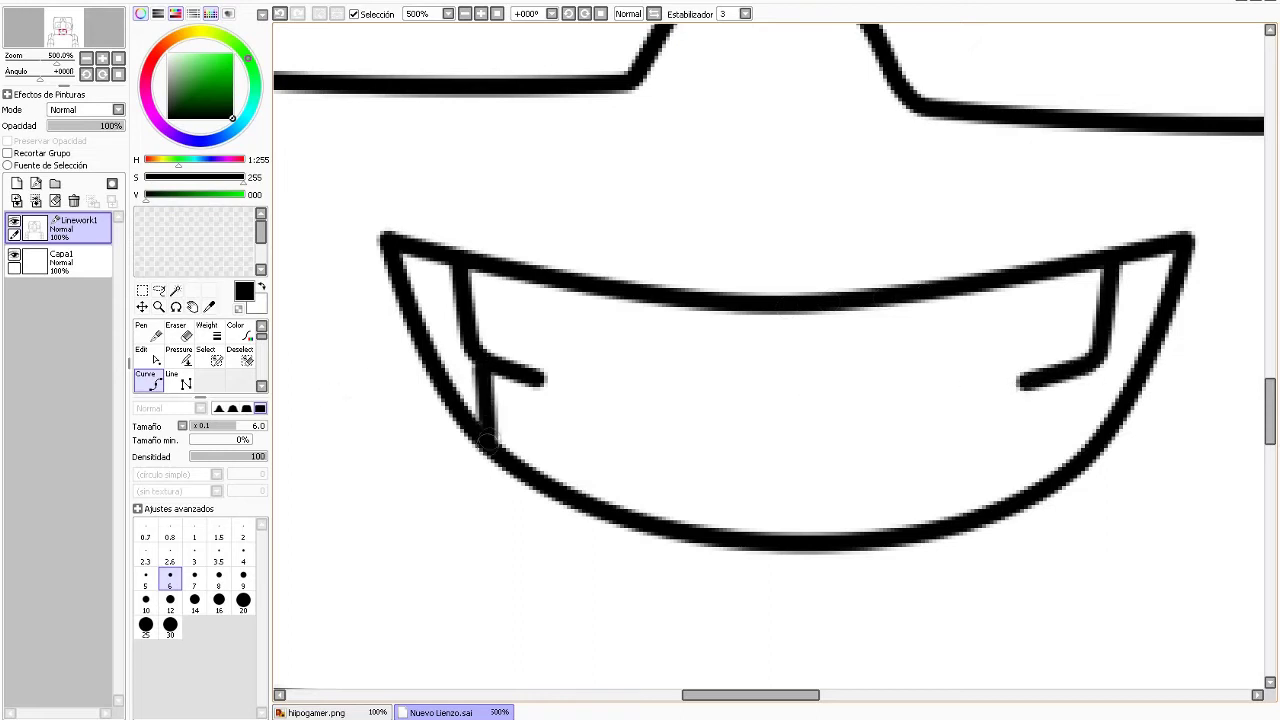
drag(1090, 370, 1088, 462)
scroll(790, 440, down, 5)
scroll(789, 437, up, 4)
drag(752, 427, 815, 431)
scroll(815, 431, down, 6)
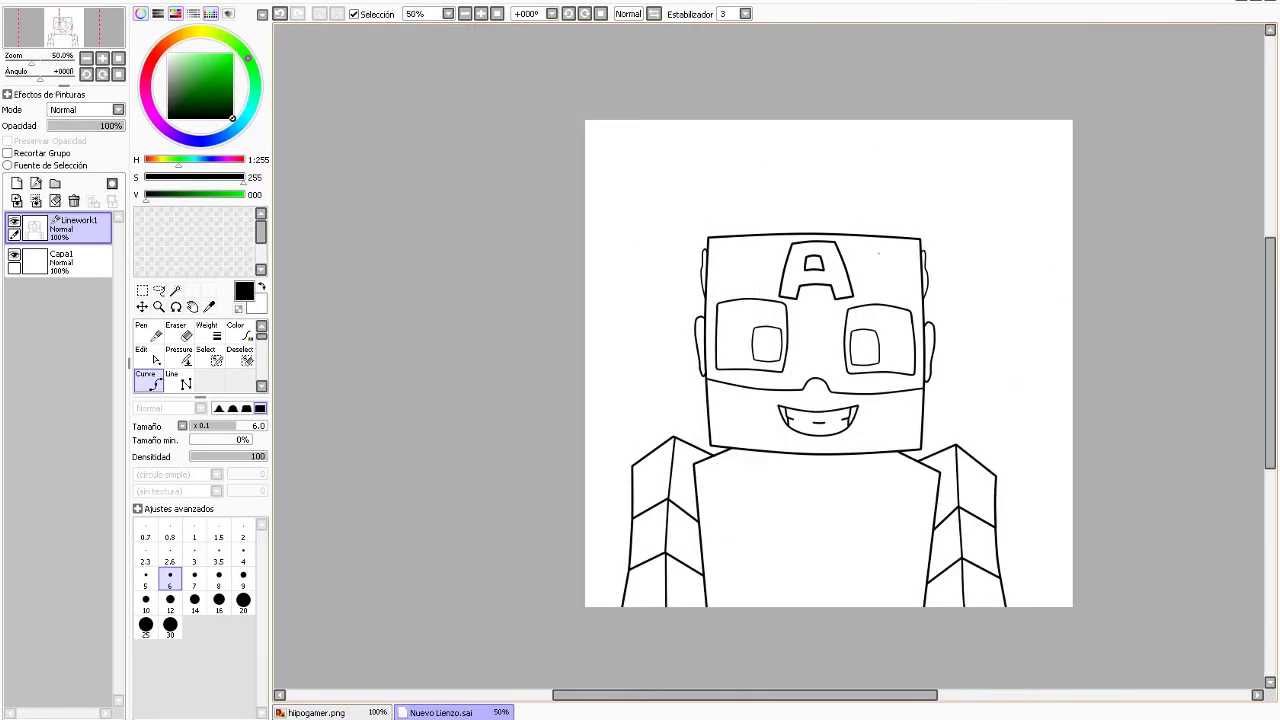
Check the hipogamer.png reference and draw a five-pointed star centered on the chest with the Line tool at size 7.
scroll(800, 440, up, 2)
click(316, 712)
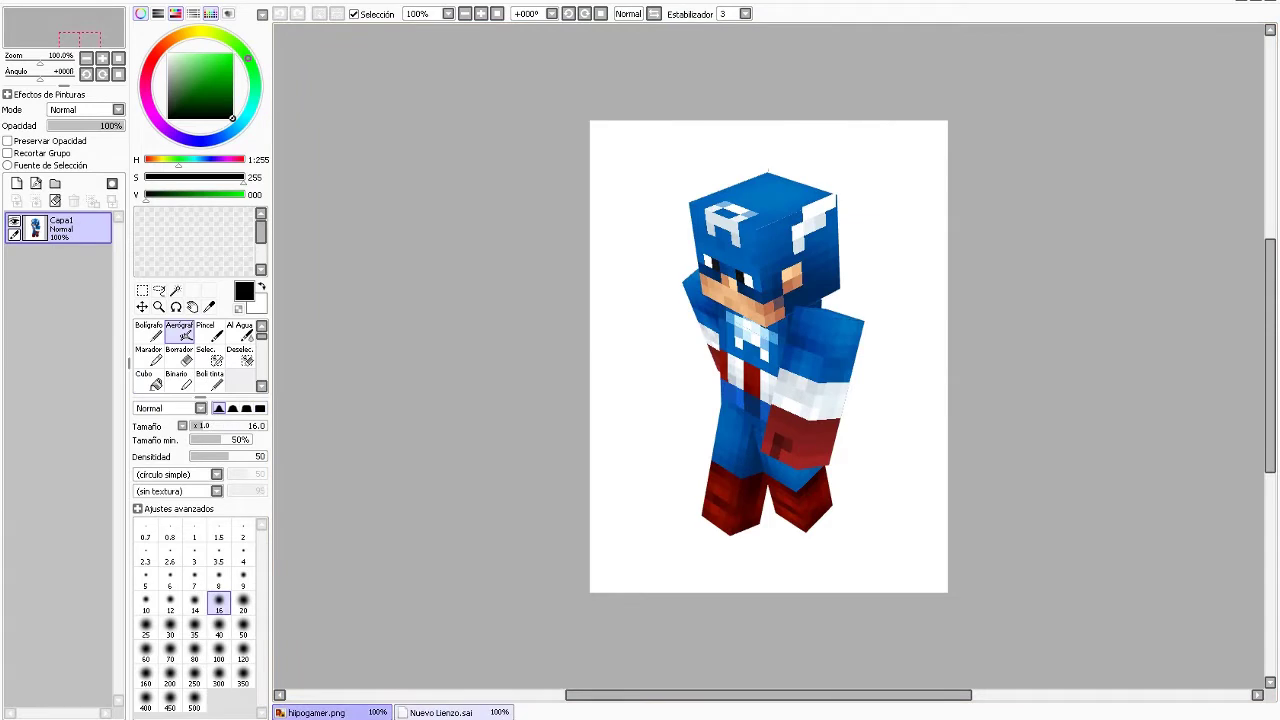
click(440, 712)
scroll(880, 440, down, 2)
scroll(880, 440, up, 2)
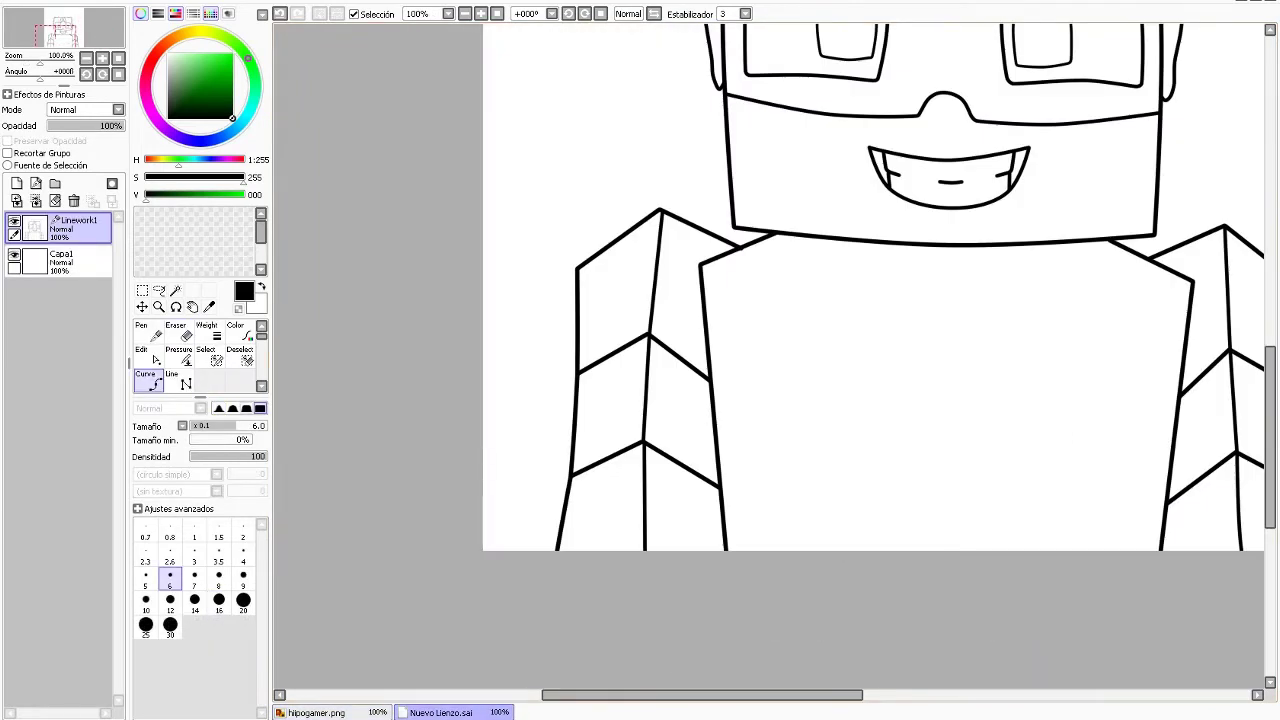
key(n)
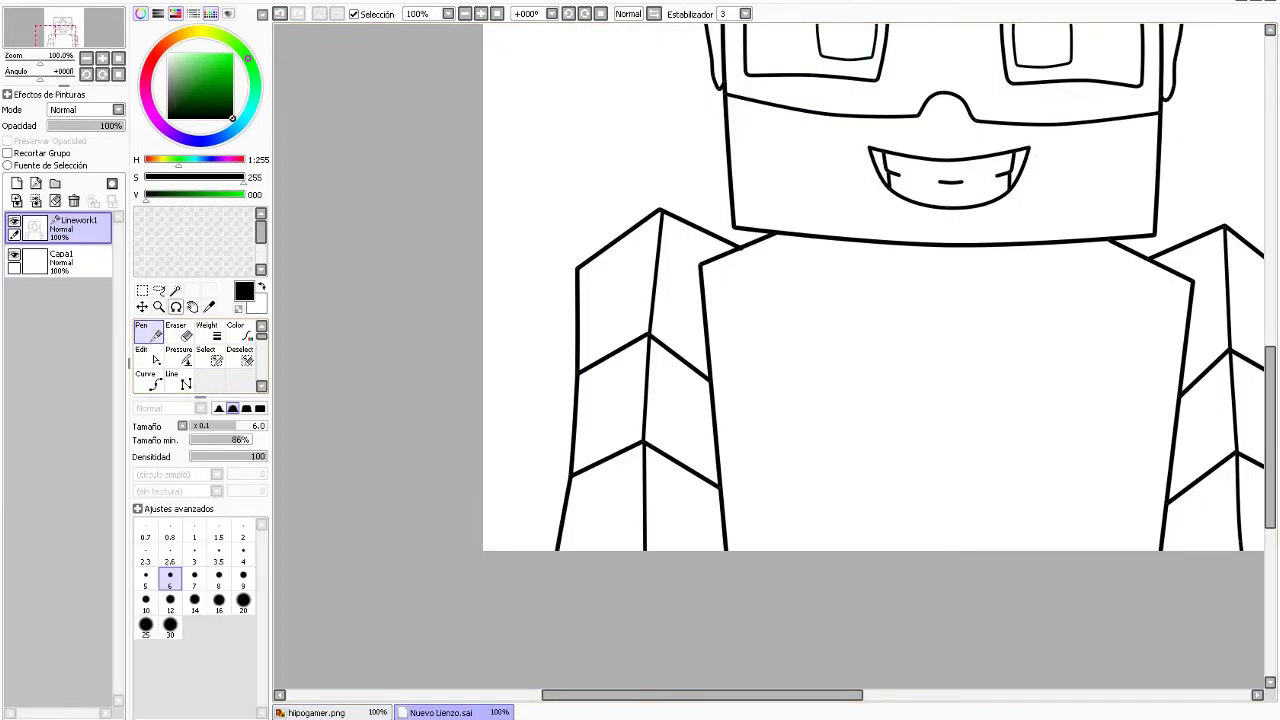
click(171, 378)
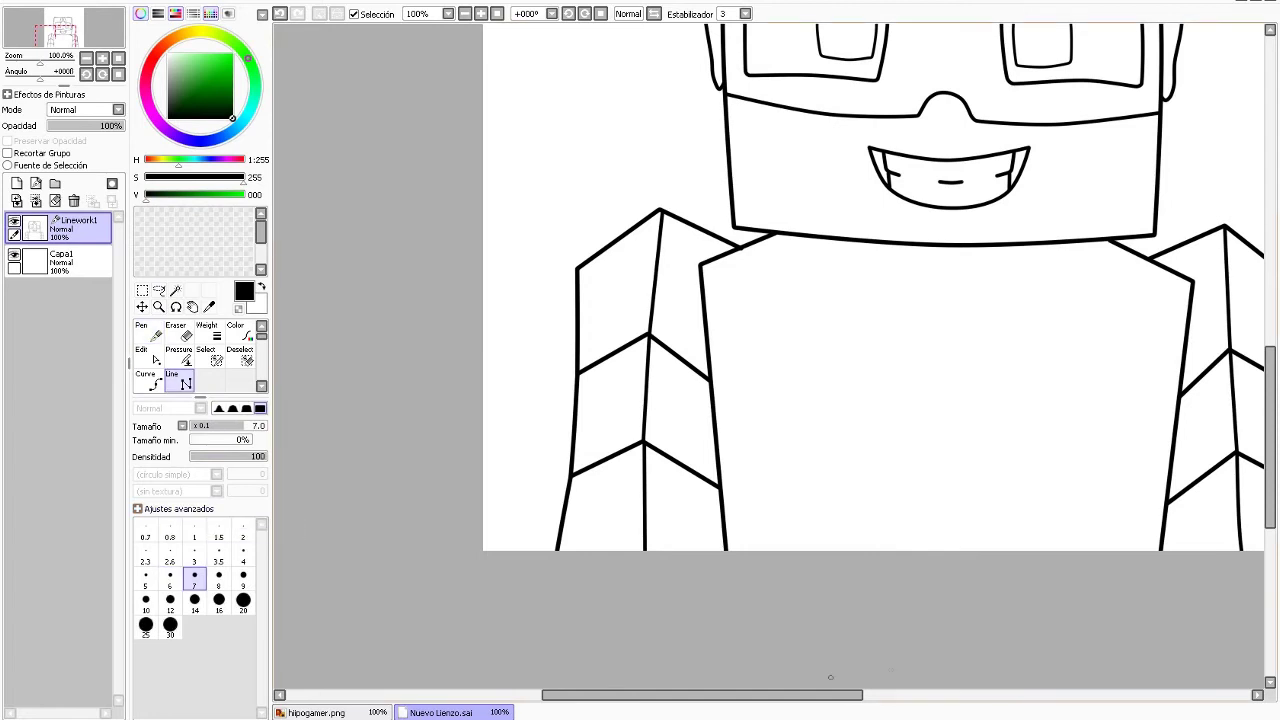
scroll(679, 344, up, 1)
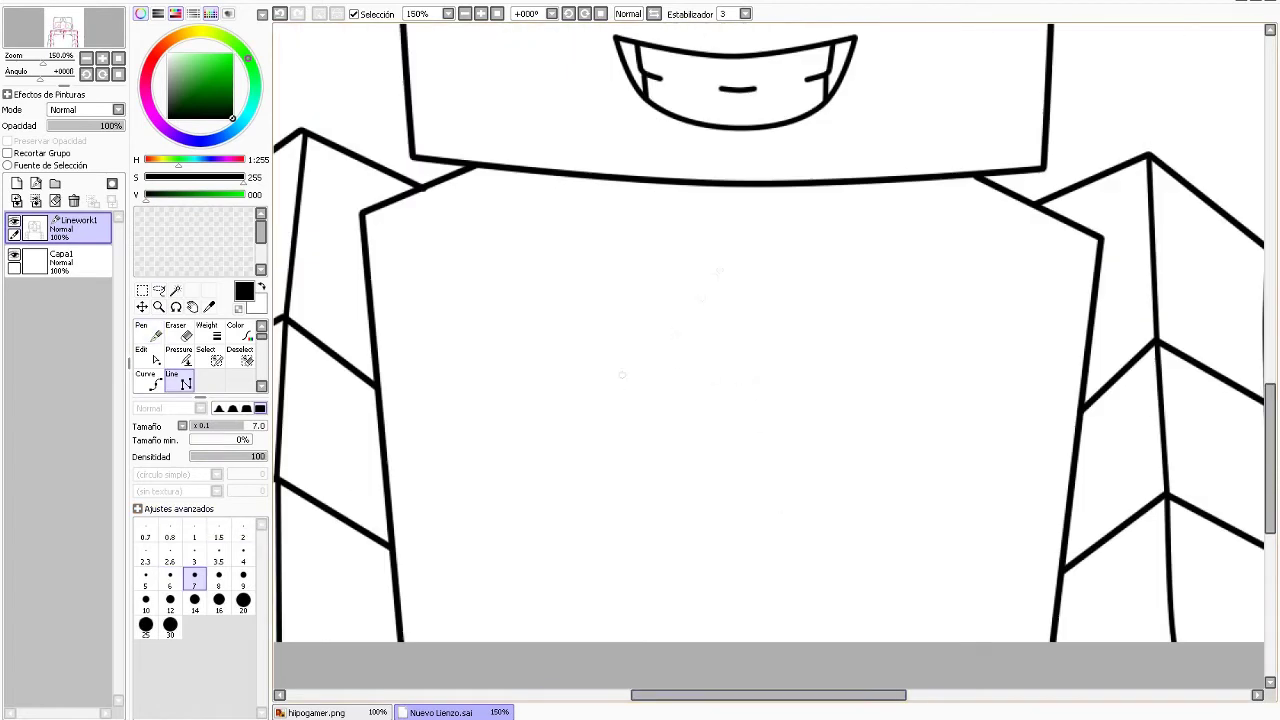
drag(727, 239, 684, 350)
mouse_move(583, 352)
mouse_down()
mouse_move(668, 447)
mouse_move(630, 545)
mouse_move(757, 474)
mouse_move(745, 500)
mouse_up()
click(752, 508)
click(855, 550)
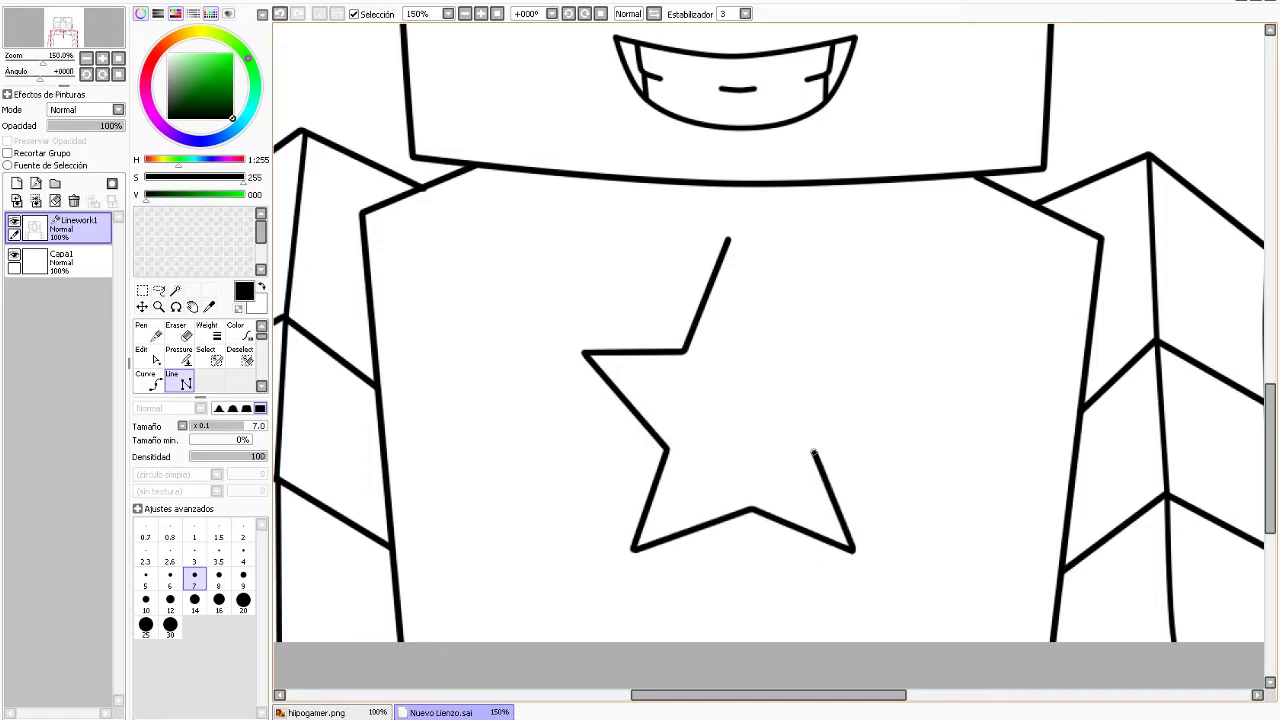
click(900, 368)
click(735, 236)
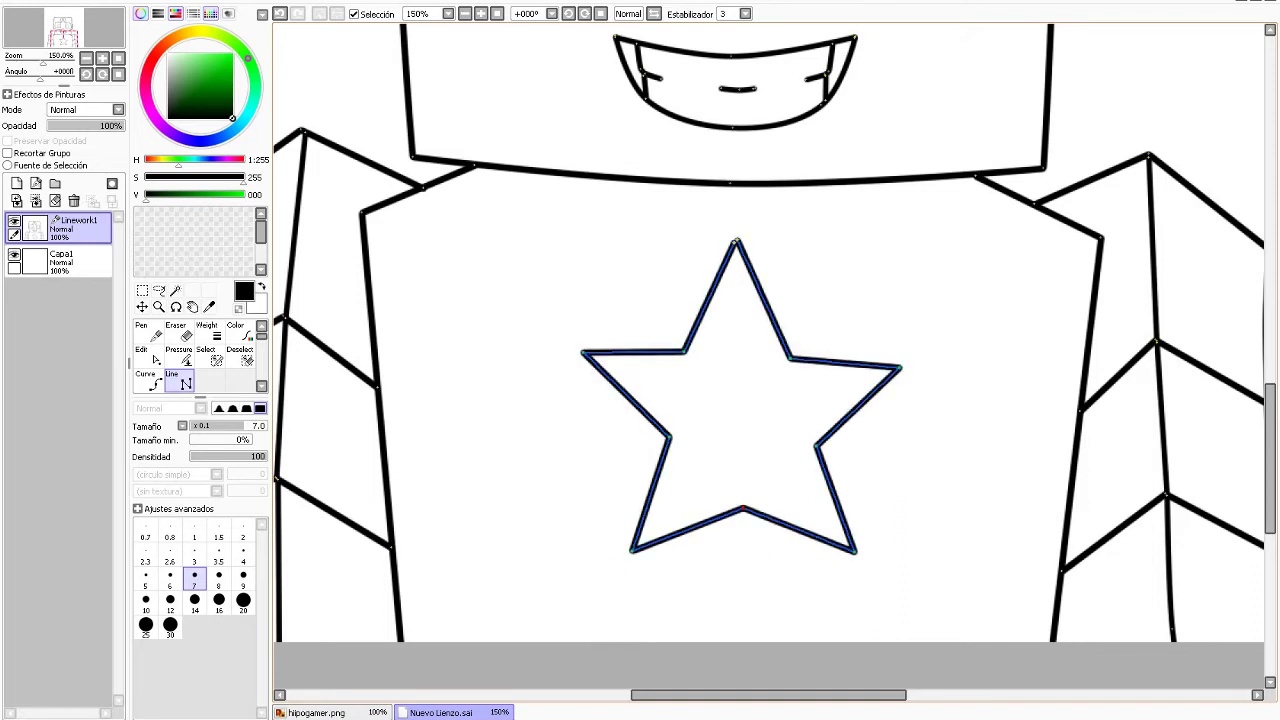
Draw a slightly sagging waist line across the torso below the star with the Curve tool at size 6.
key(ctrl+minus)
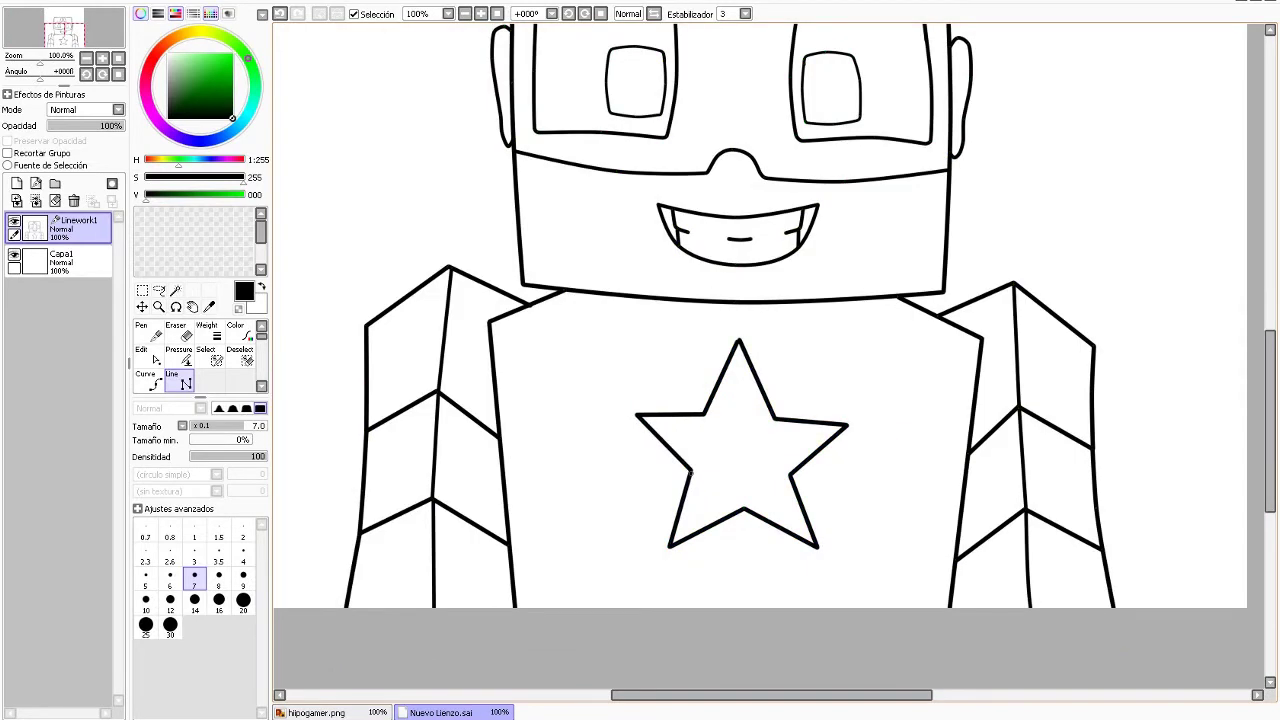
key(ctrl+plus)
key(ctrl+minus)
key(ctrl+minus)
key(ctrl+plus)
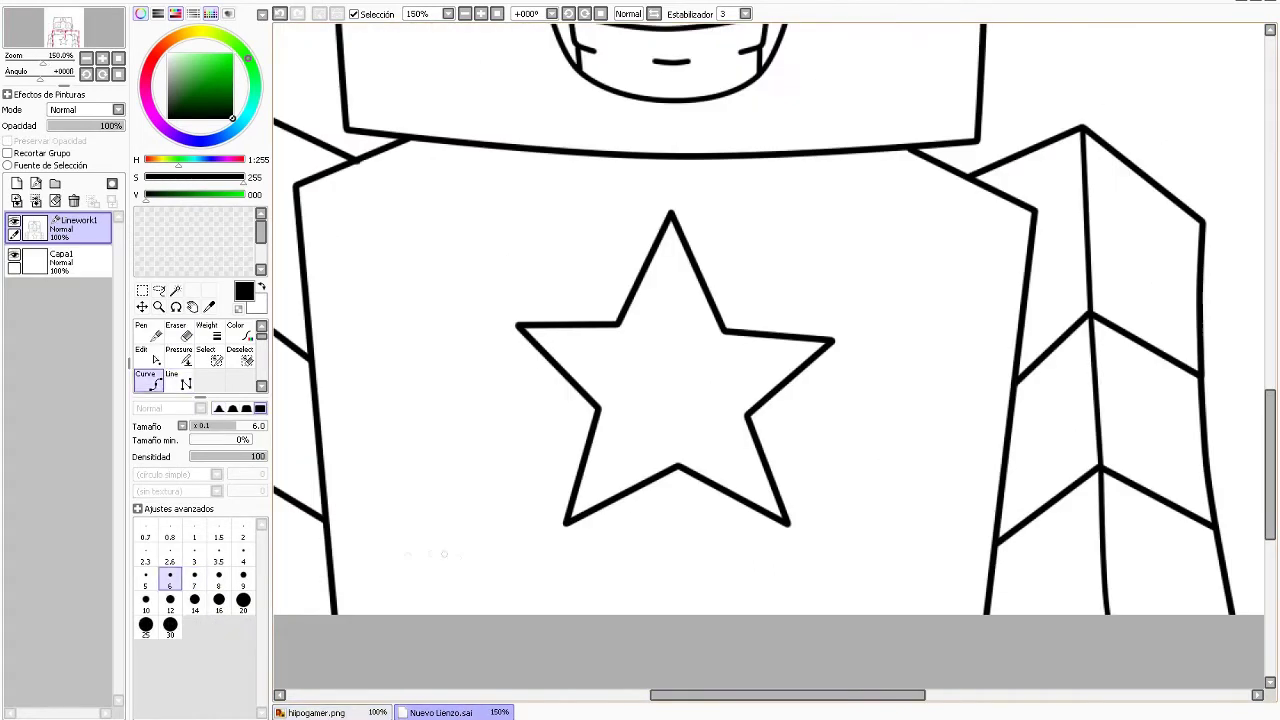
click(330, 568)
click(680, 592)
double_click(990, 576)
Divide the band below the waist line into stripes with four short vertical lines, using the Line tool at size 7.
click(172, 380)
click(194, 578)
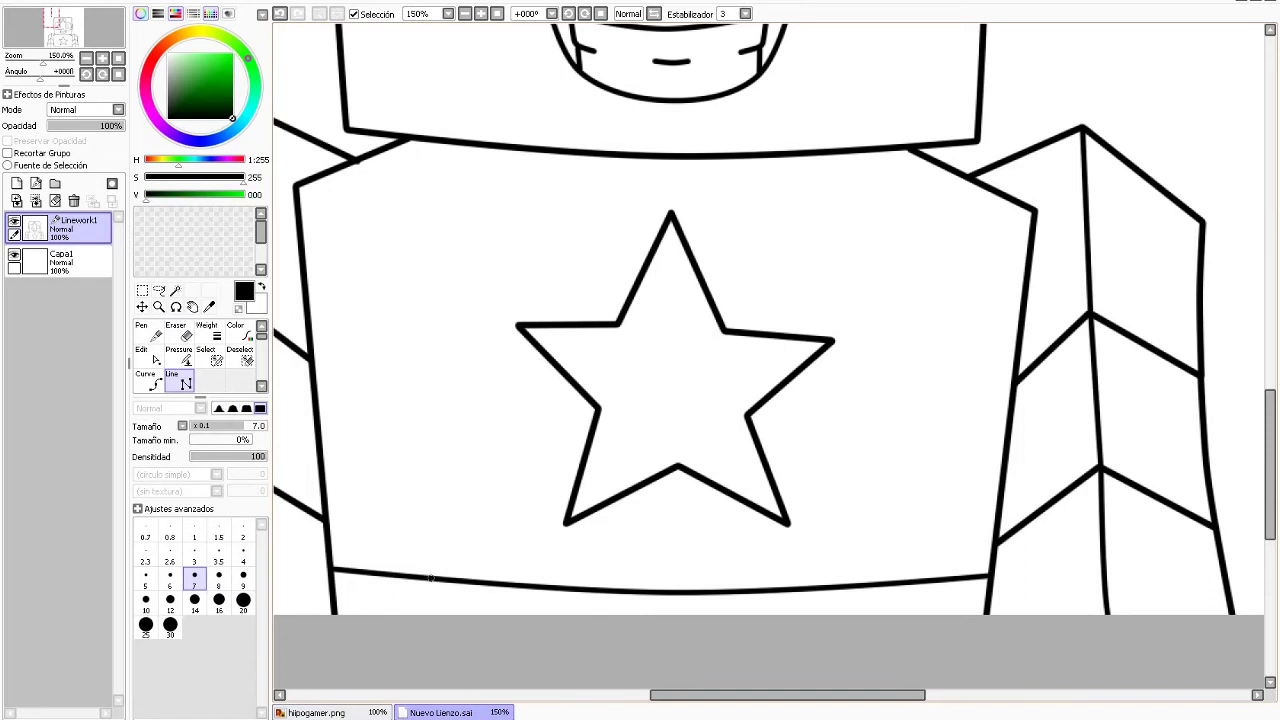
drag(617, 591, 617, 632)
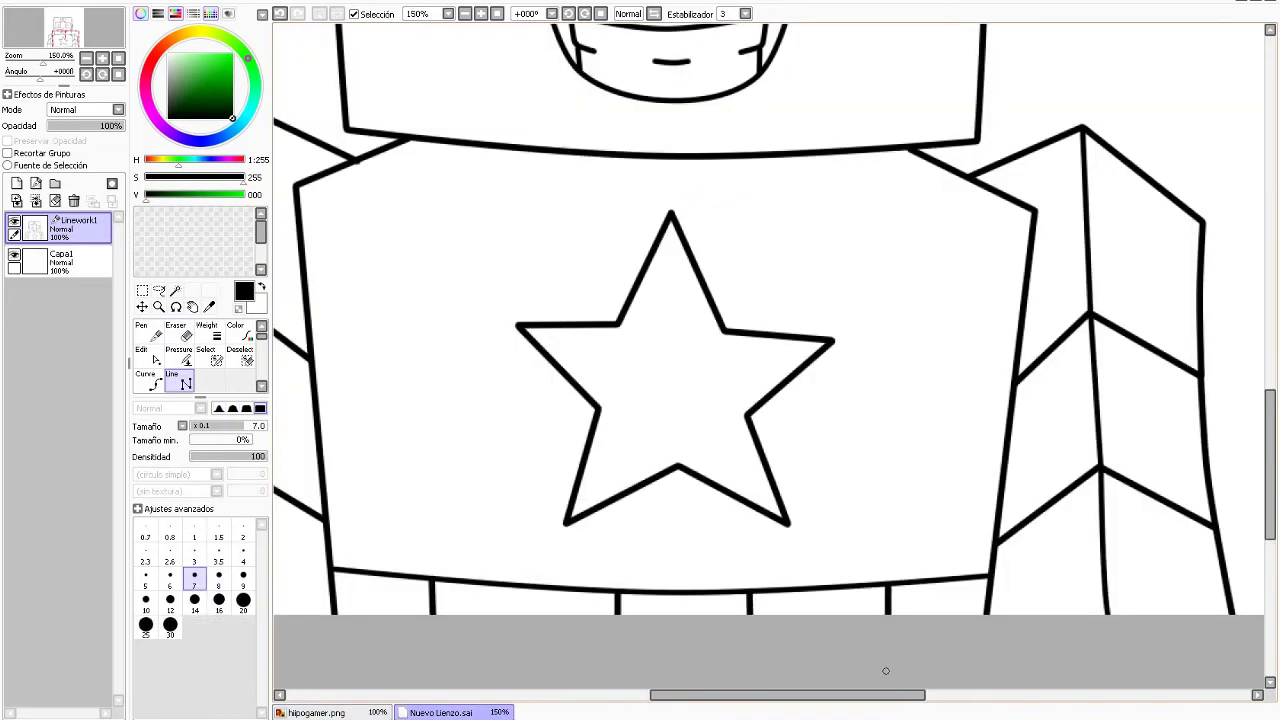
scroll(885, 670, down, 3)
scroll(600, 520, up, 1)
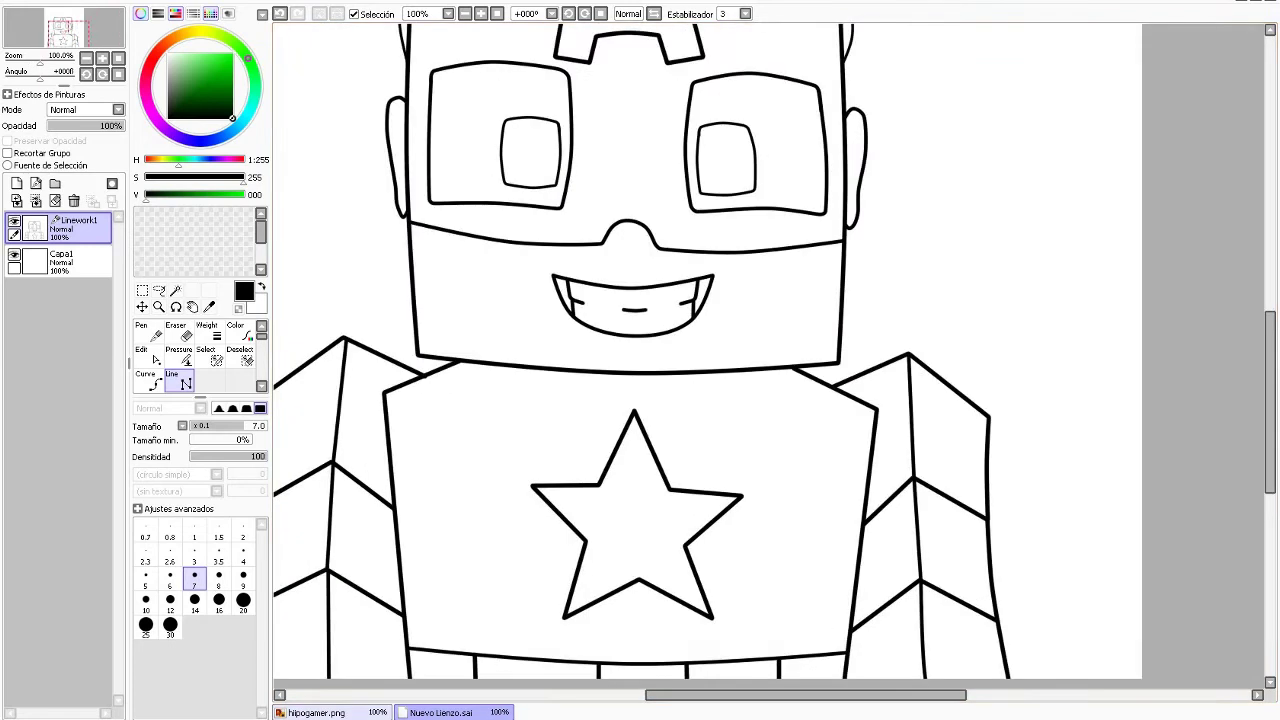
Compare with the reference render and select the mask, the torso and the upper sections of both arms with the Magic Wand.
click(315, 712)
click(440, 712)
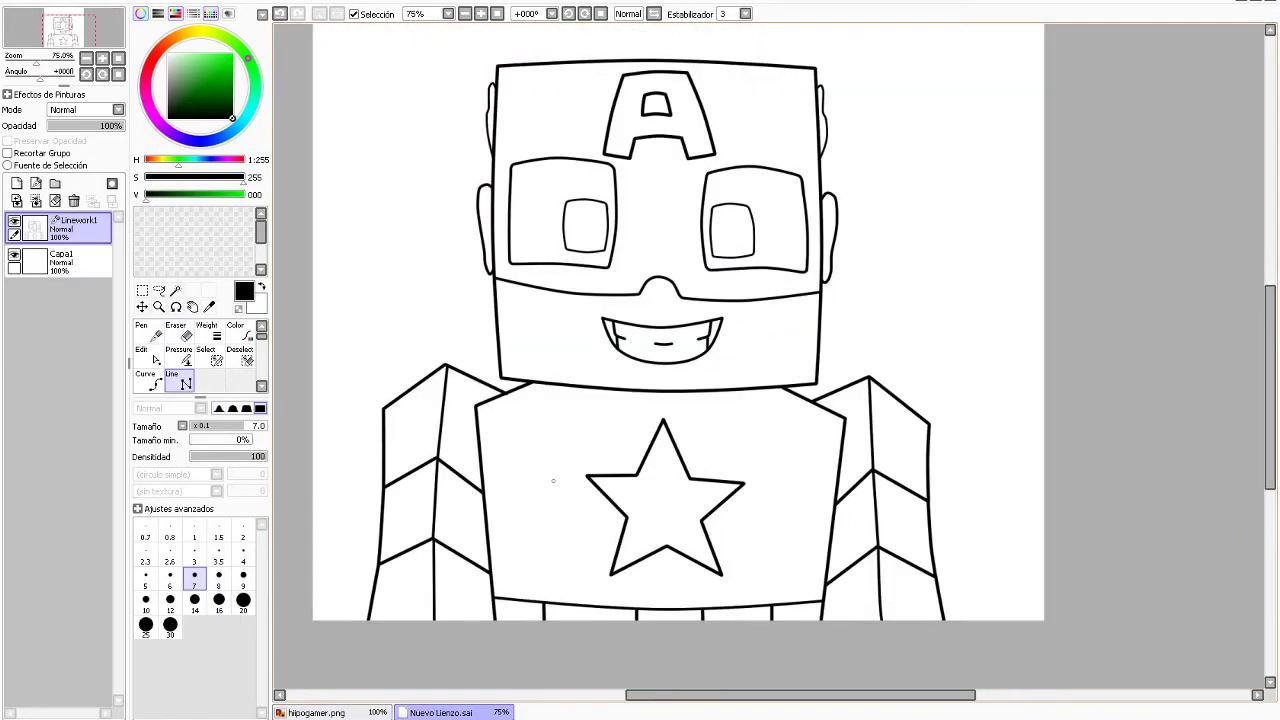
click(315, 712)
click(440, 712)
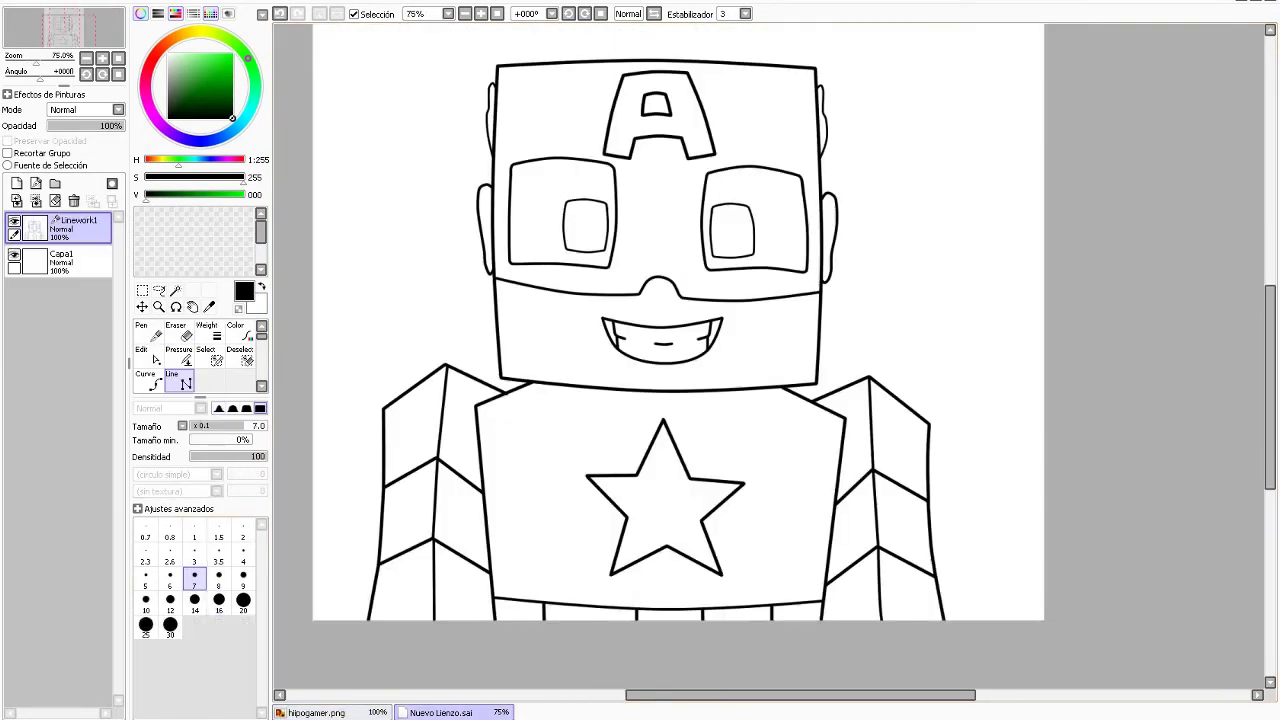
click(175, 290)
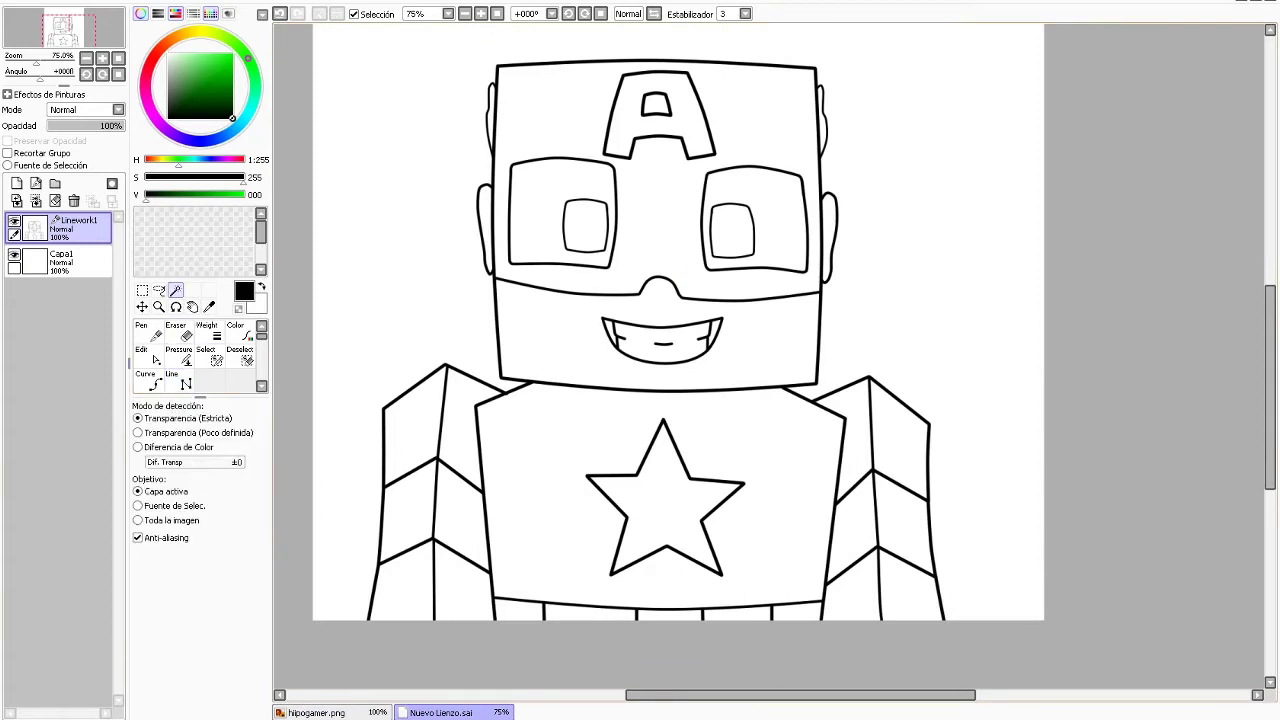
click(540, 110)
click(520, 470)
click(315, 712)
click(440, 712)
click(470, 430)
click(416, 426)
click(870, 440)
Sample the bright blue of the suit from the hipogamer.png render and return to the drawing.
click(315, 712)
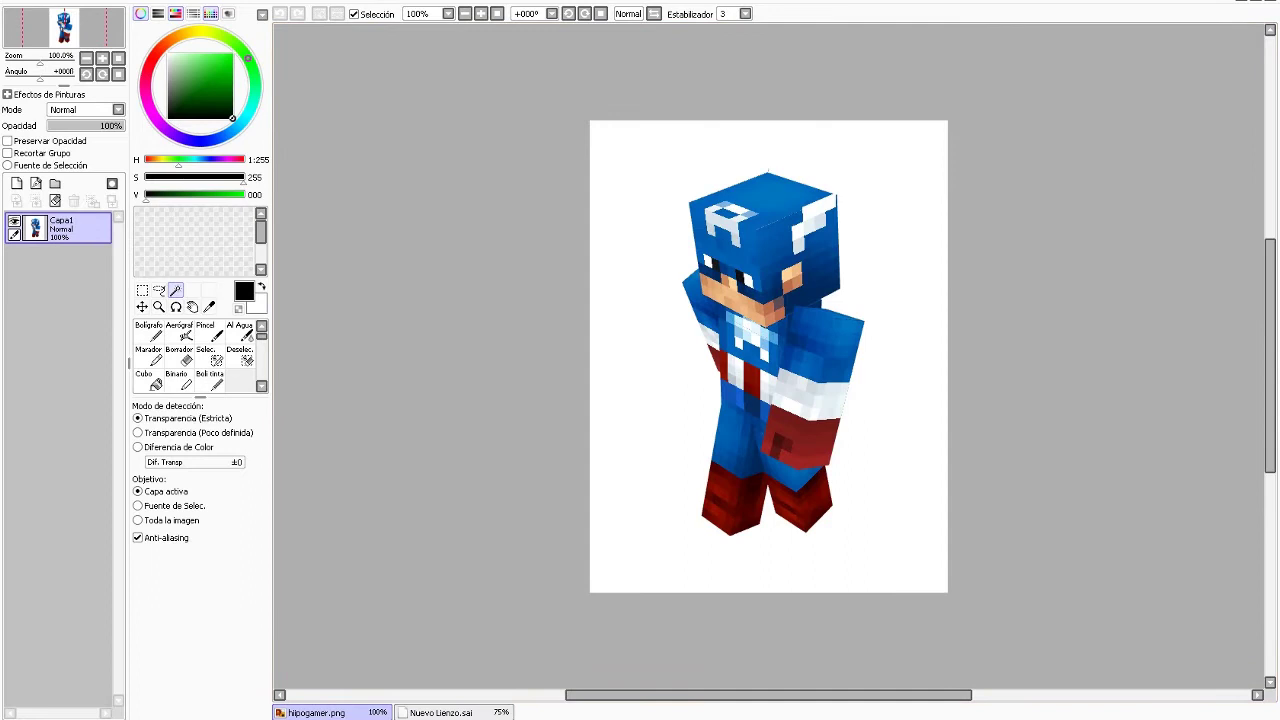
click(209, 307)
click(760, 230)
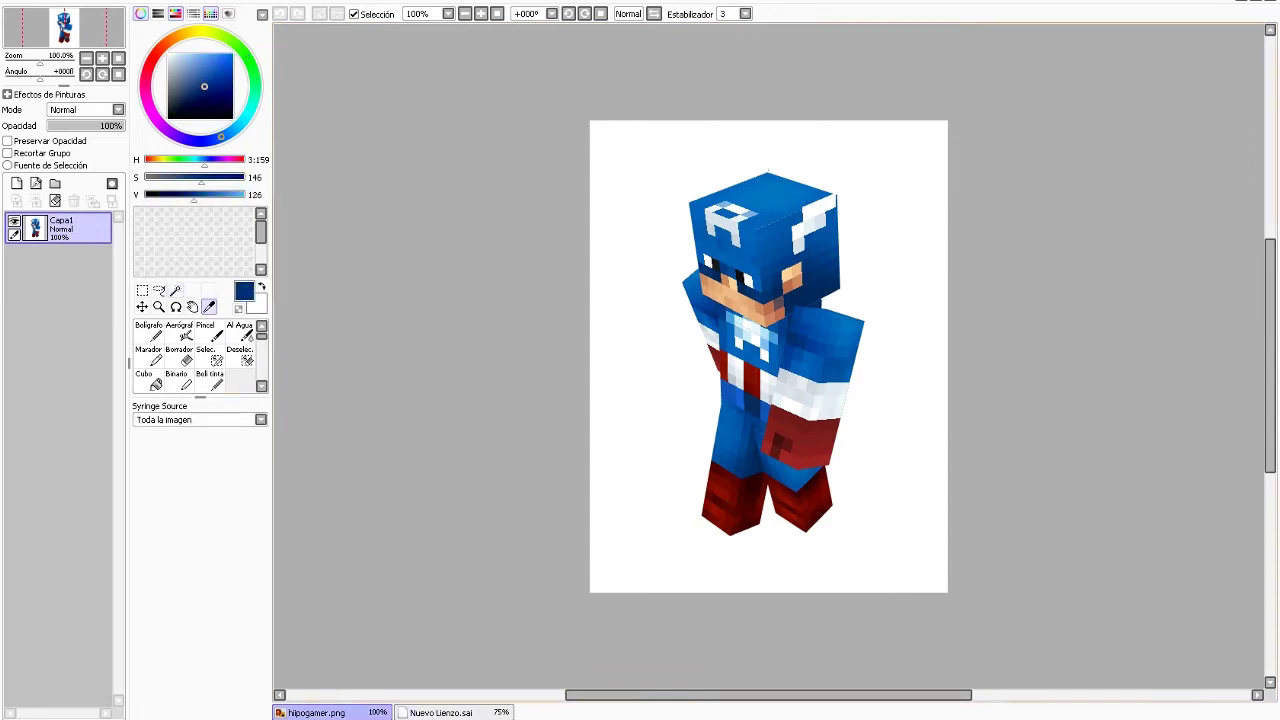
click(440, 712)
click(315, 712)
click(790, 340)
click(440, 712)
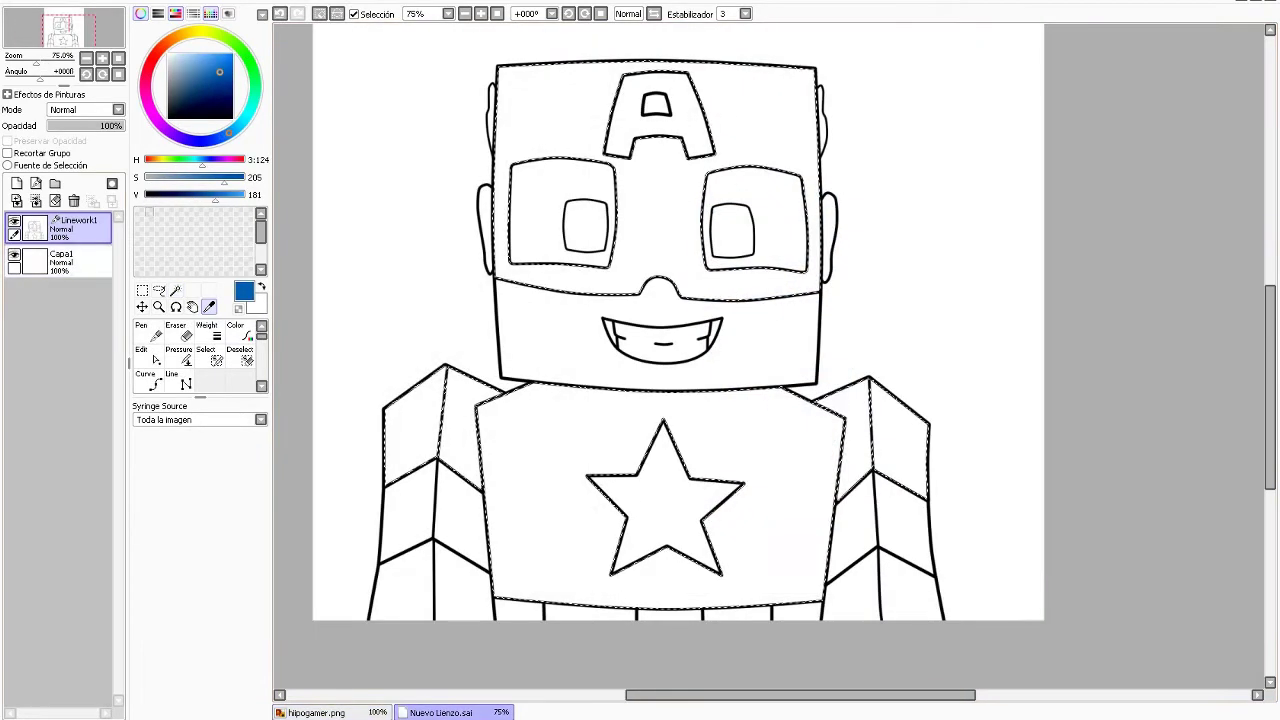
Paint the selected mask, torso and upper arm areas blue on layer Capa1 with the pen at size 500, and clear the selection.
click(60, 260)
click(148, 330)
click(194, 697)
drag(470, 445, 660, 180)
mouse_move(465, 585)
mouse_down()
mouse_move(371, 471)
mouse_move(840, 440)
mouse_move(450, 430)
mouse_move(840, 440)
mouse_up()
key(ctrl+d)
Sample the pale grey of the suit from the hipogamer.png render and return to the Linework1 layer of the drawing.
click(60, 225)
click(175, 290)
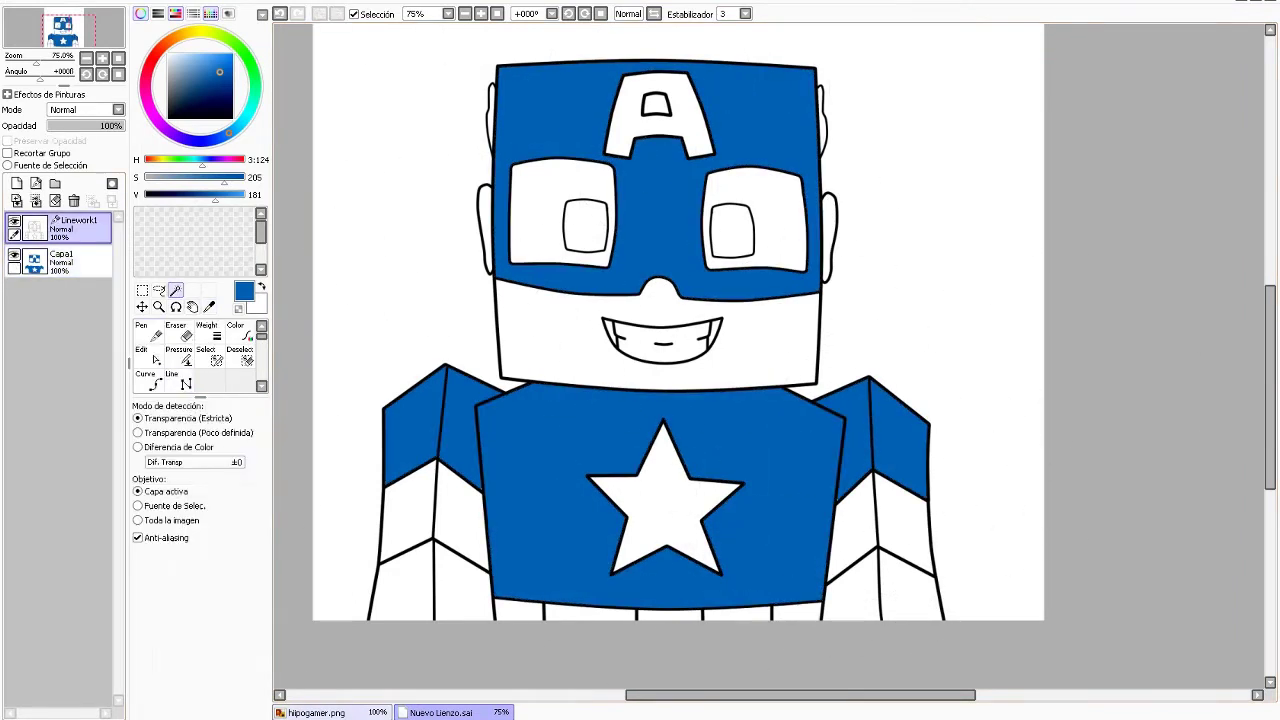
click(315, 712)
click(209, 306)
click(620, 560)
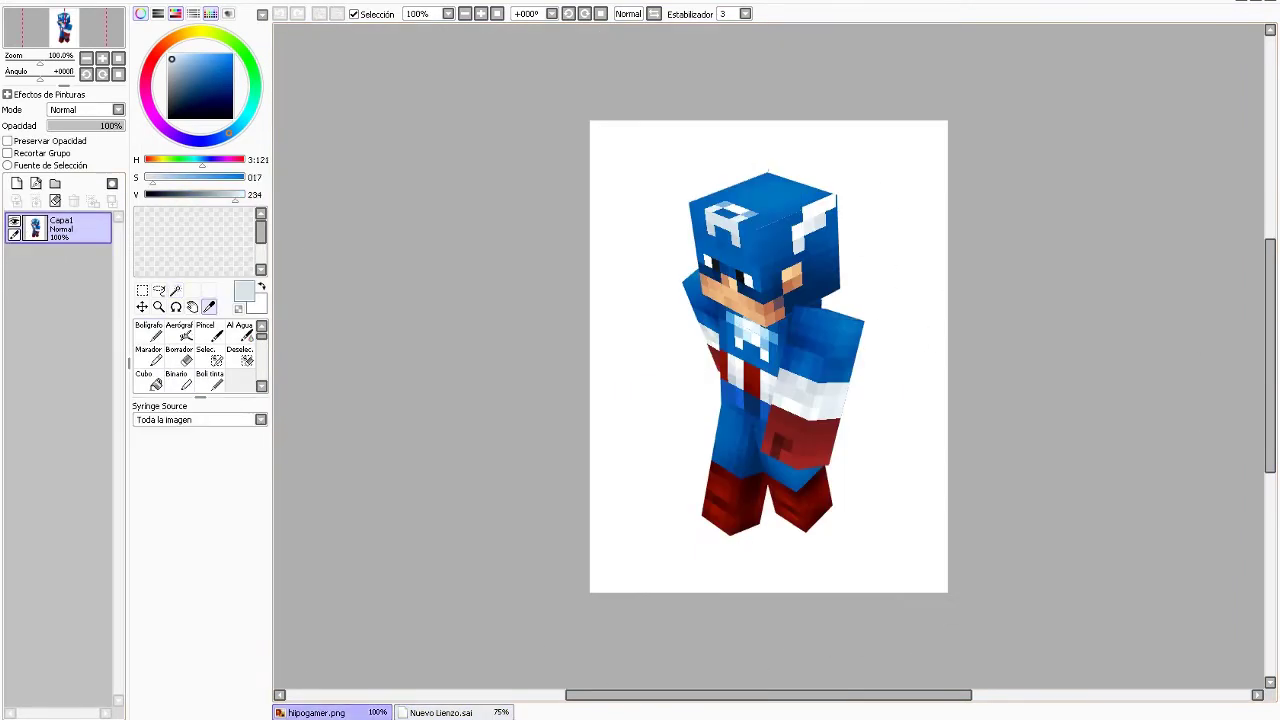
click(440, 712)
Select the letter A, head wings, middle arm bands and alternate waist stripes, paint them pale grey on Capa1, and clear the selection.
key(w)
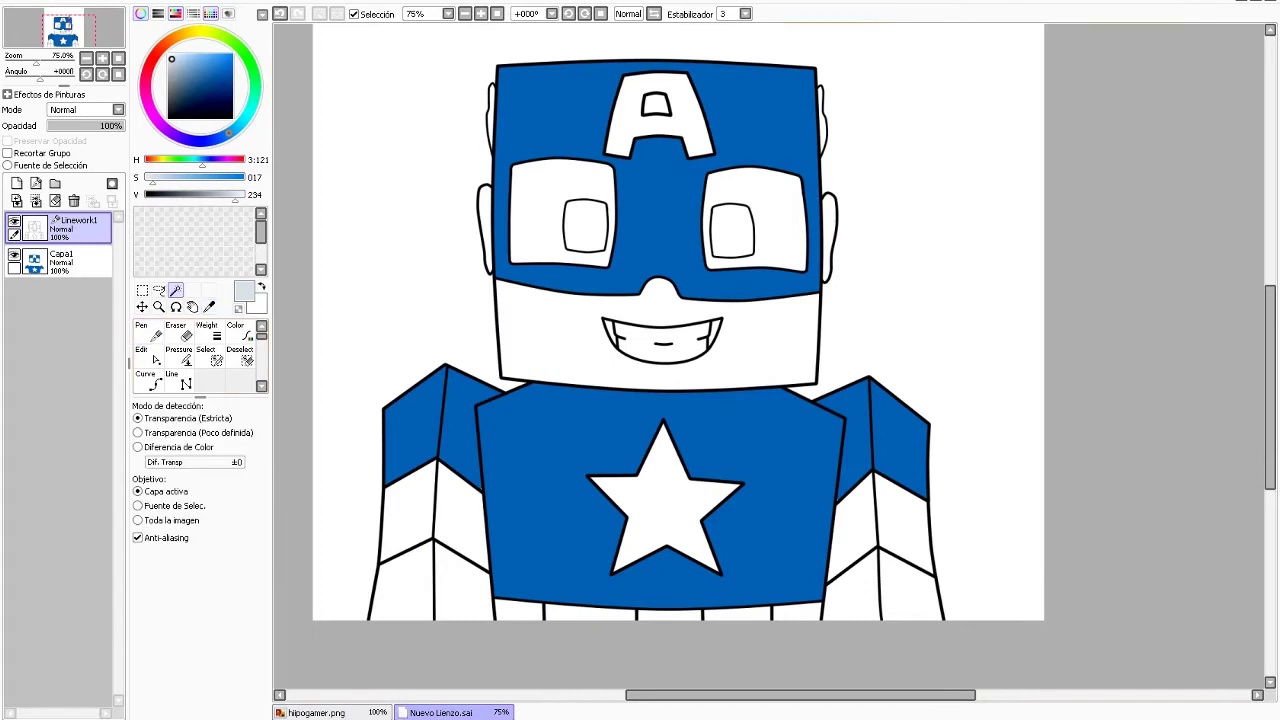
click(315, 712)
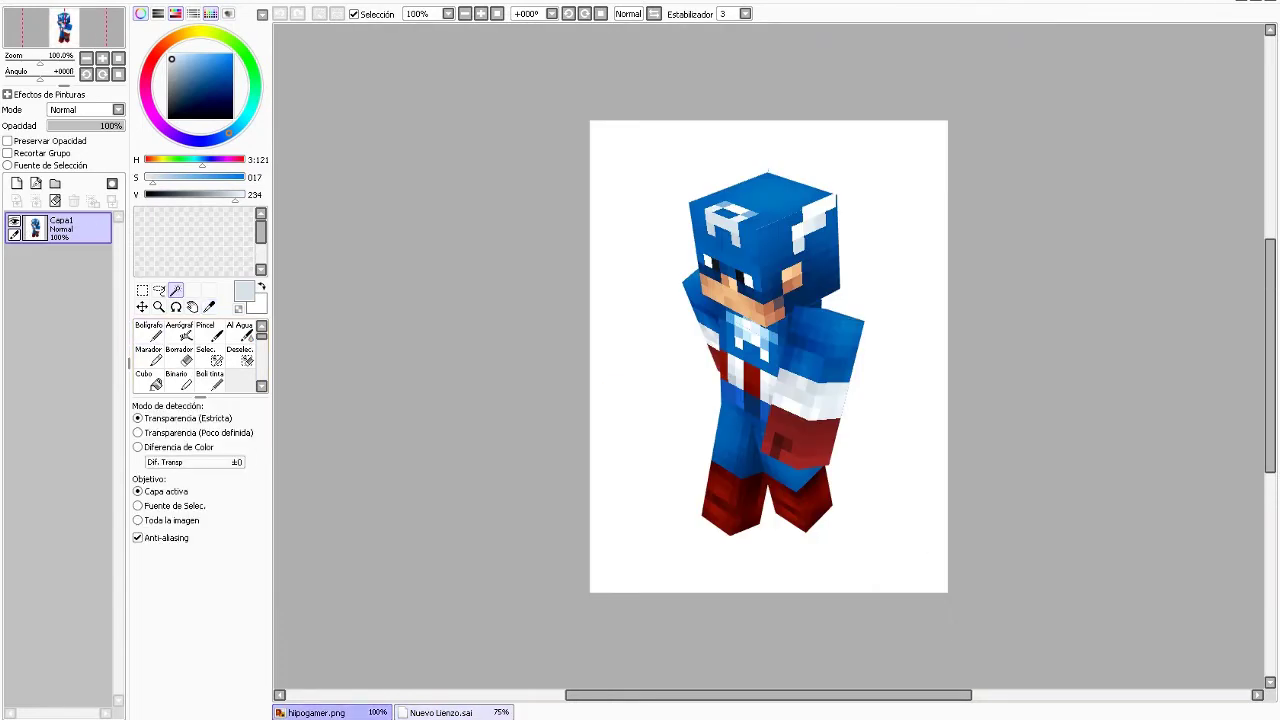
click(440, 712)
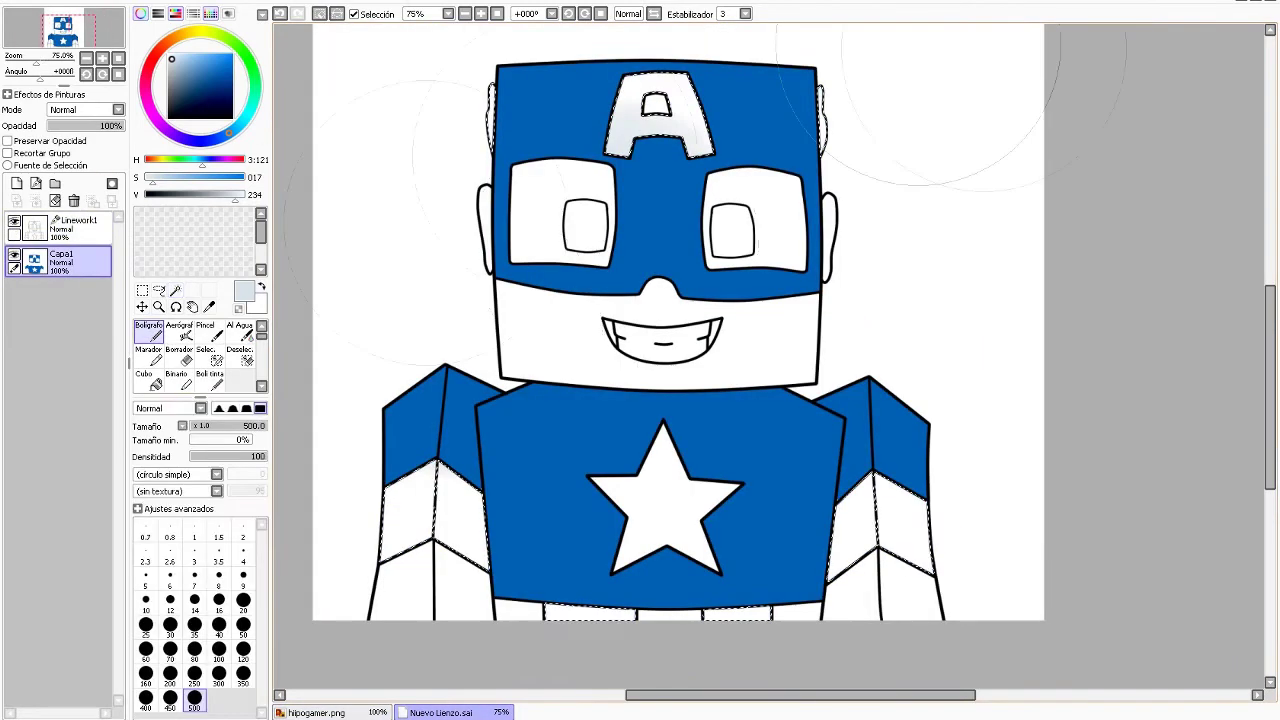
key(ctrl+d)
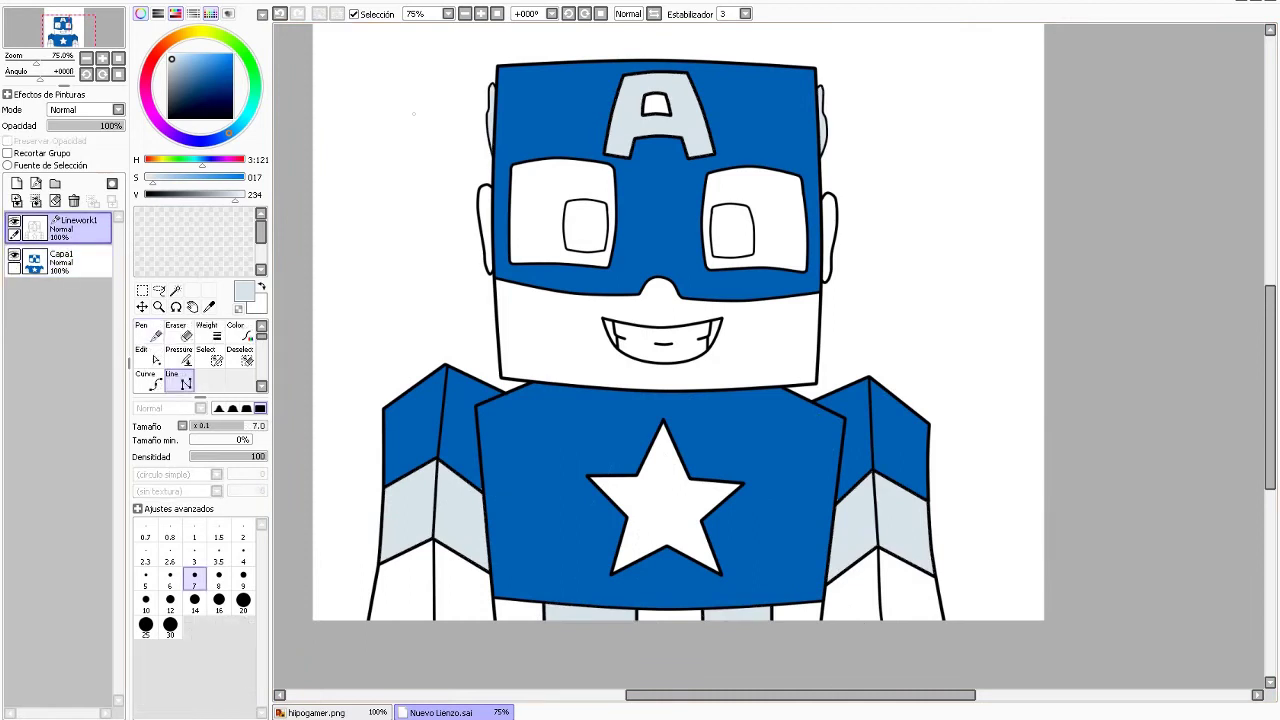
Select the opening inside the letter A with the Magic Wand and paint it suit blue on layer Capa1.
key(w)
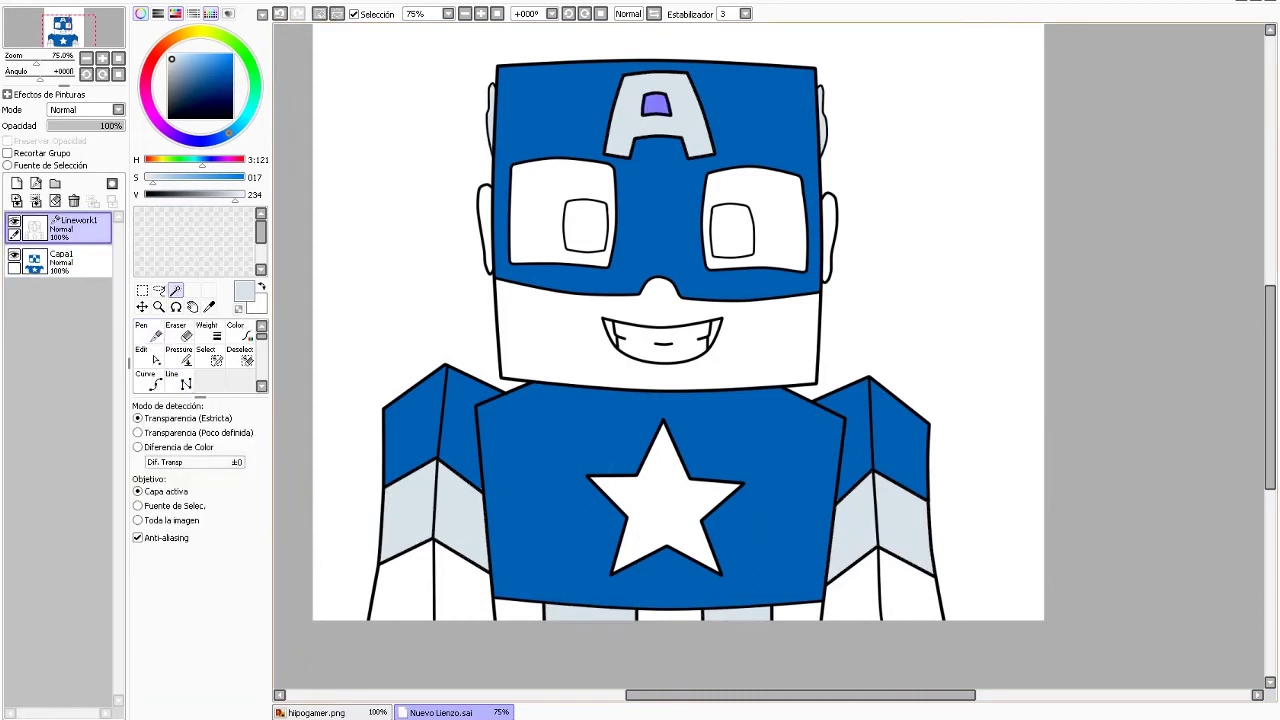
click(656, 104)
click(60, 260)
key(n)
click(656, 104)
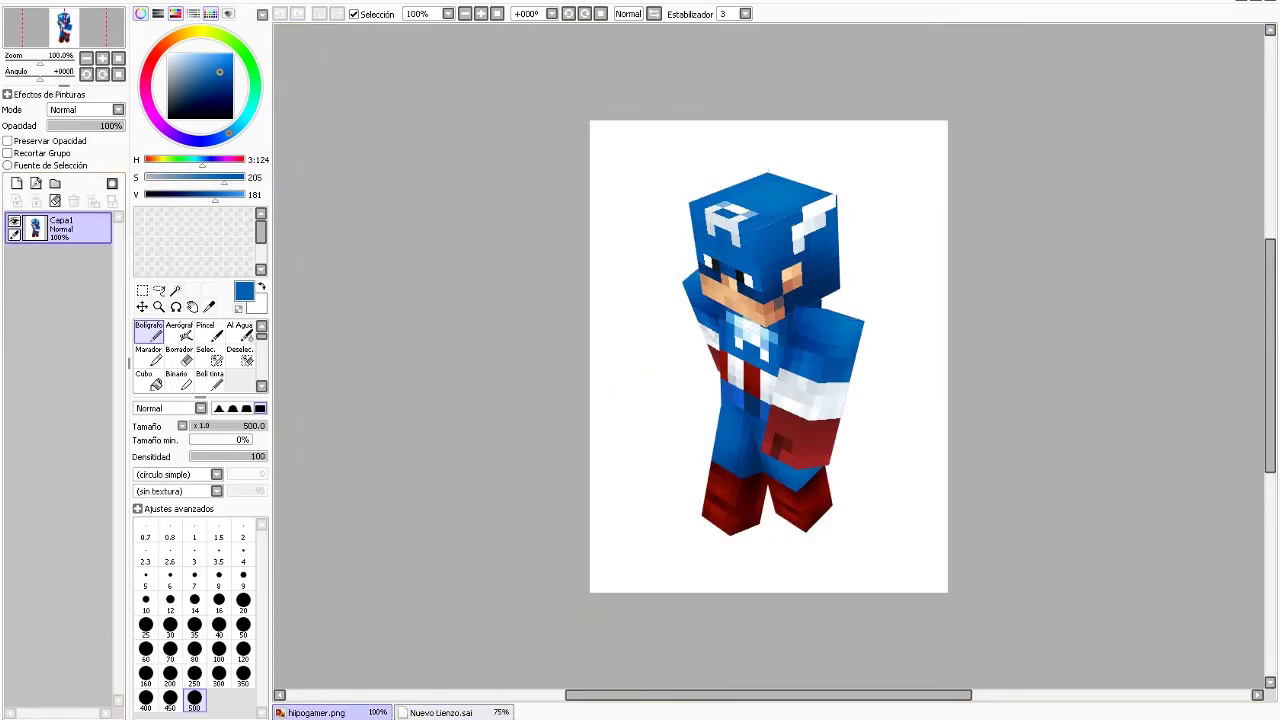
Sample dark red from the render, paint the lower arm sections and remaining waist stripes with it on Capa1, and clear the selection.
key(alt)
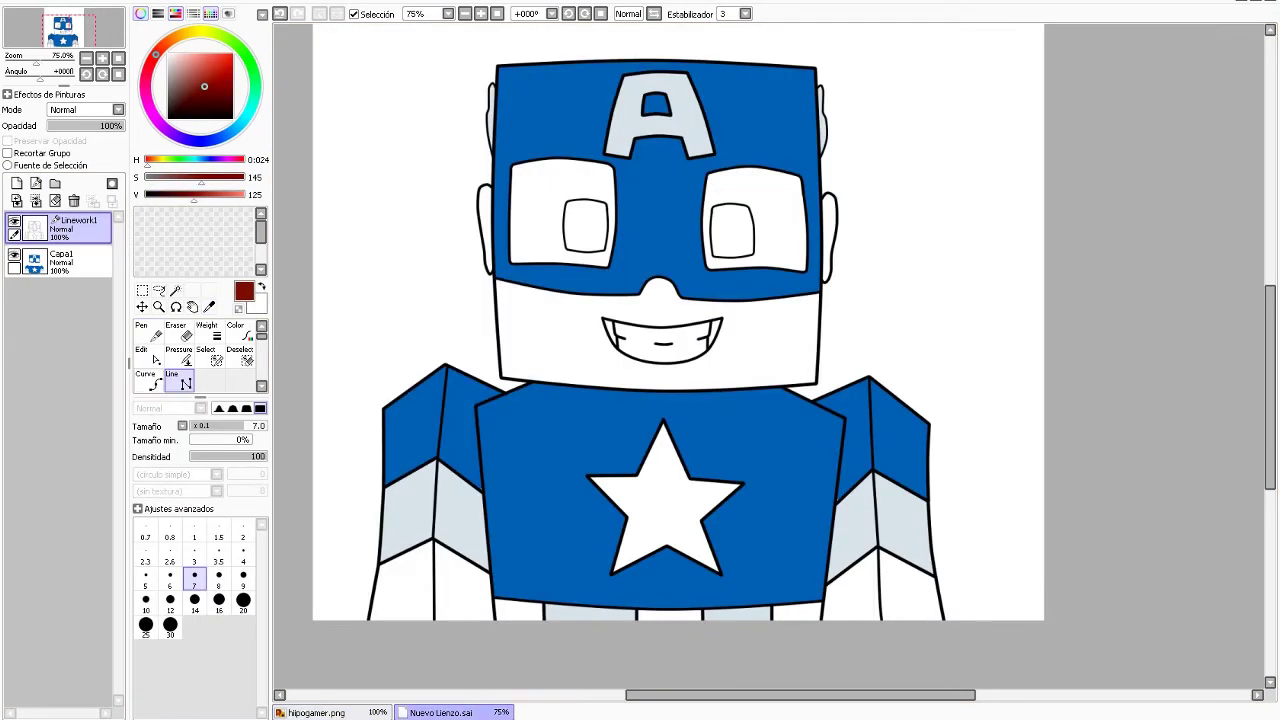
key(w)
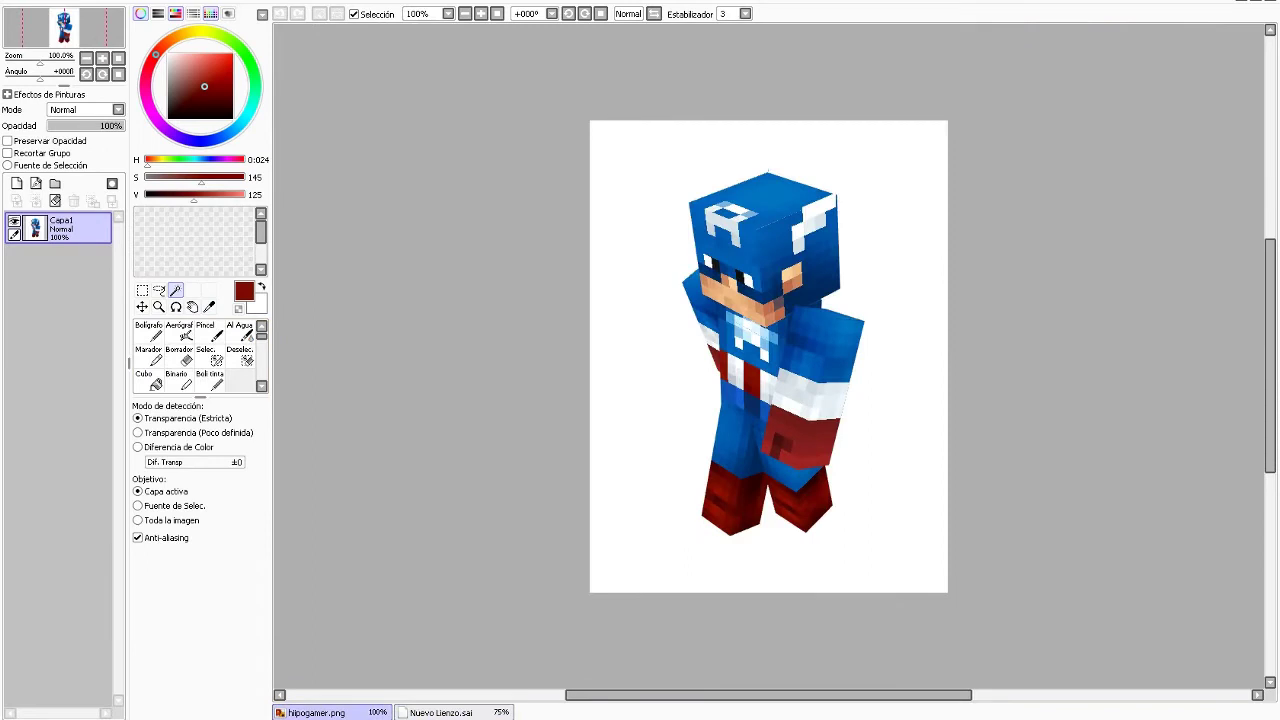
click(460, 620)
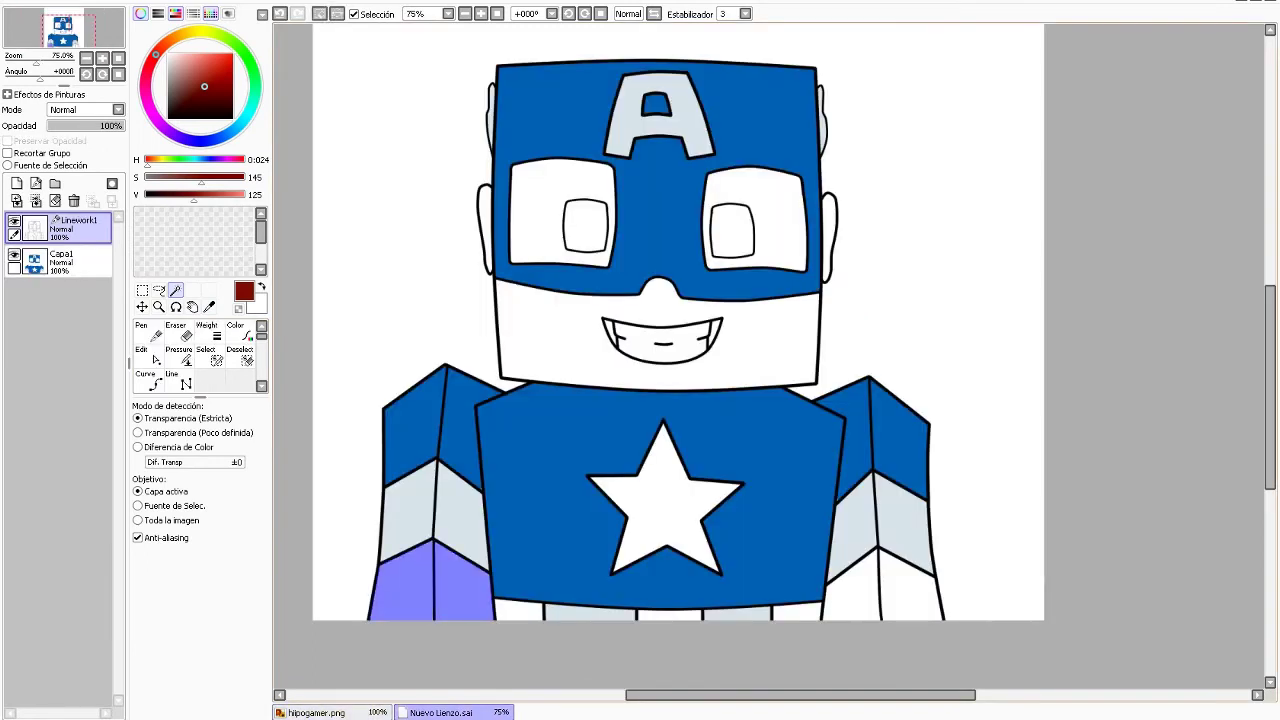
shift+click(850, 620)
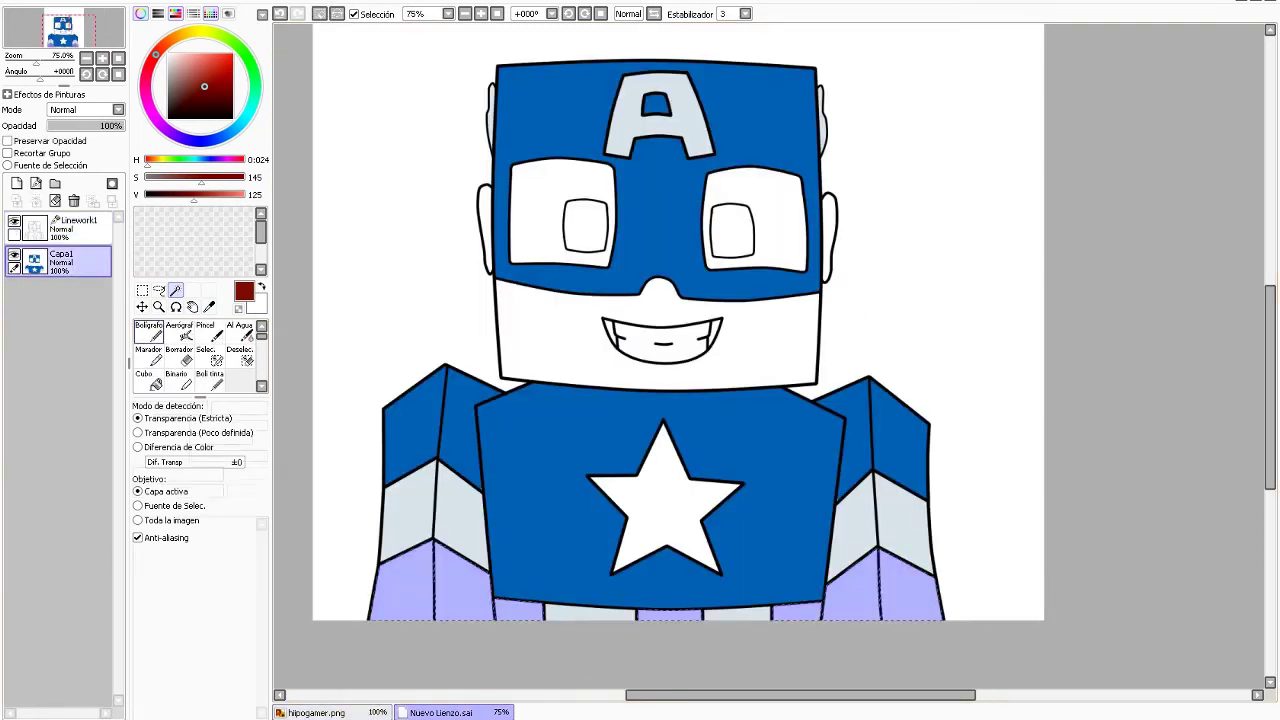
key(n)
drag(400, 590, 900, 590)
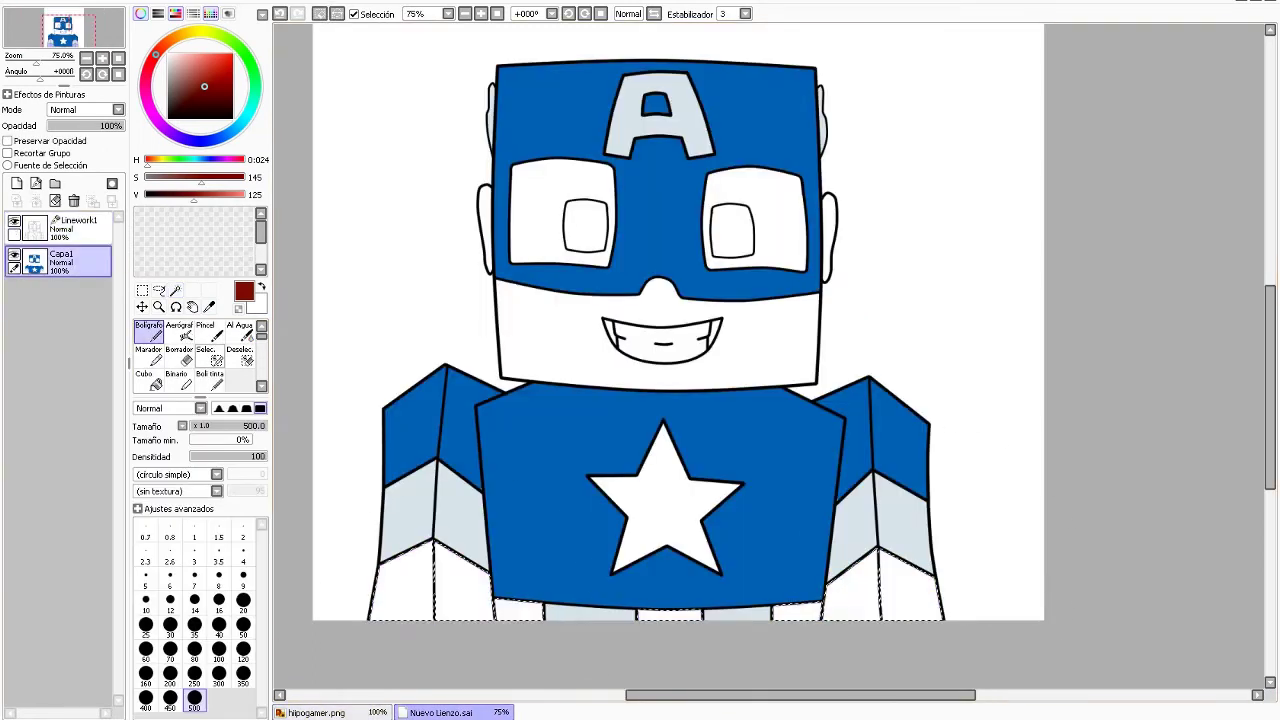
key(ctrl+d)
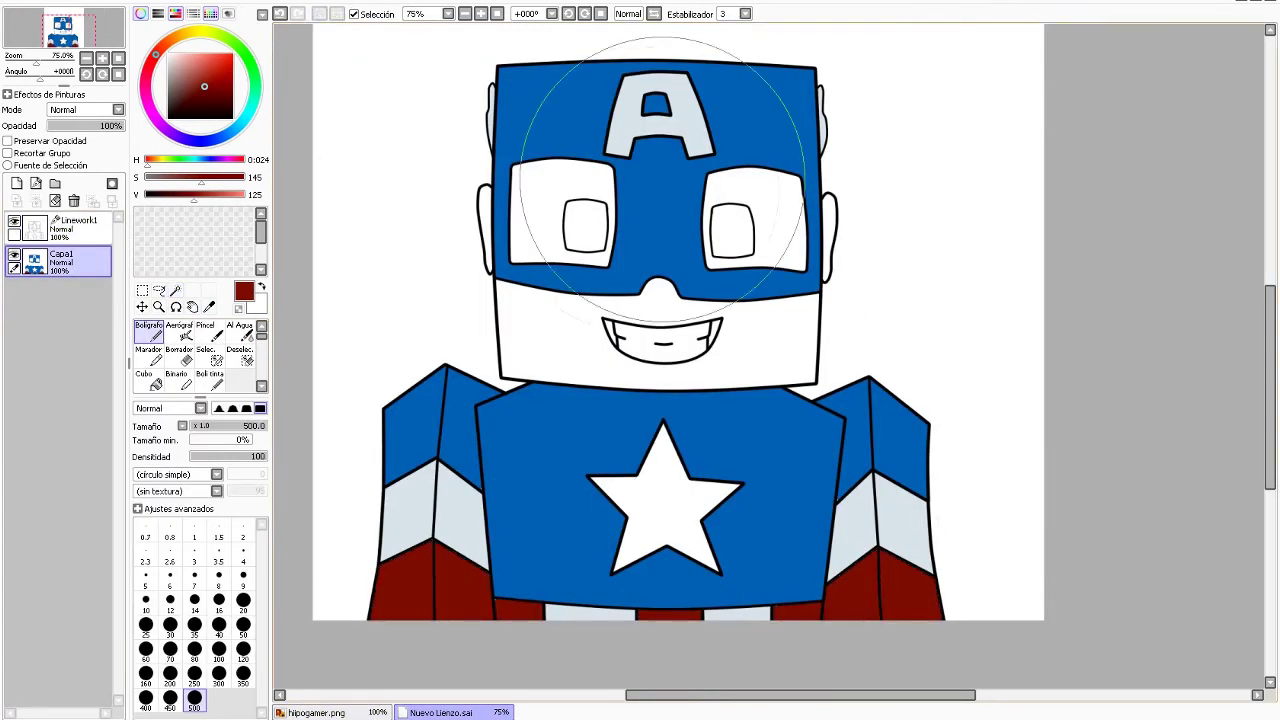
Select the chest star, paint it the sampled pale grey on layer Capa1, clear the selection and return to Linework1.
click(75, 228)
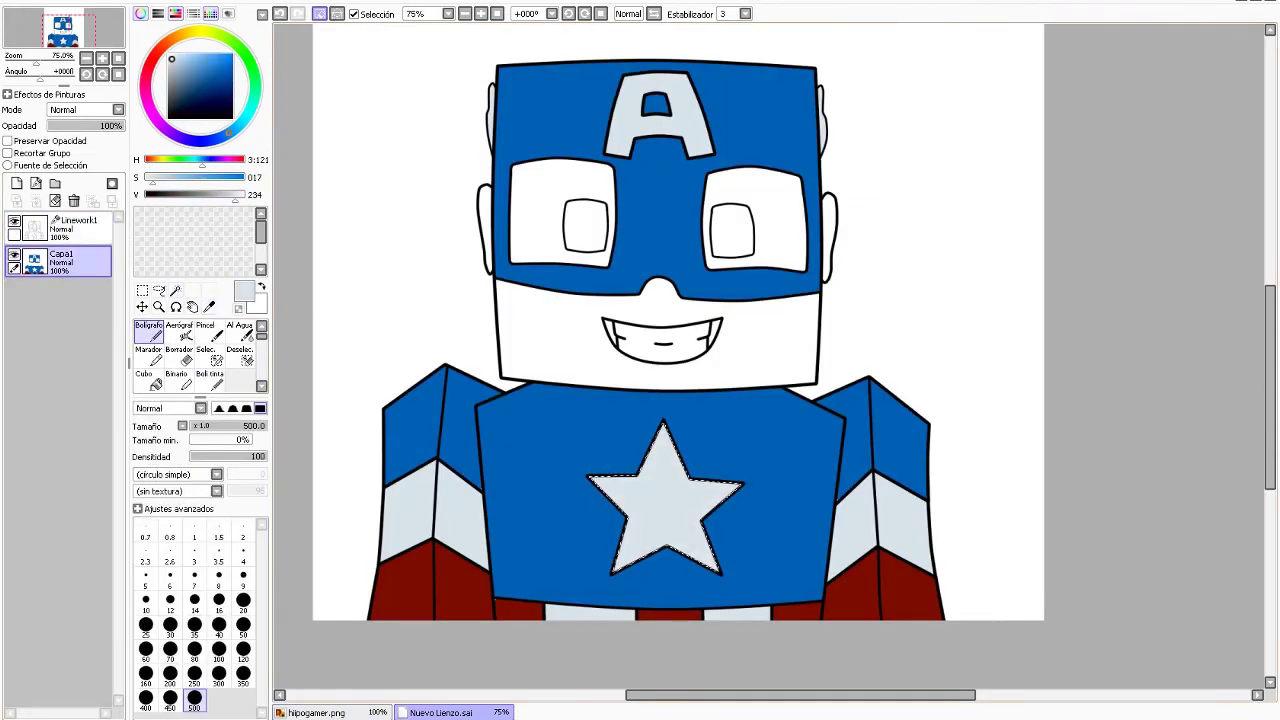
key(ctrl+d)
click(75, 228)
key(n)
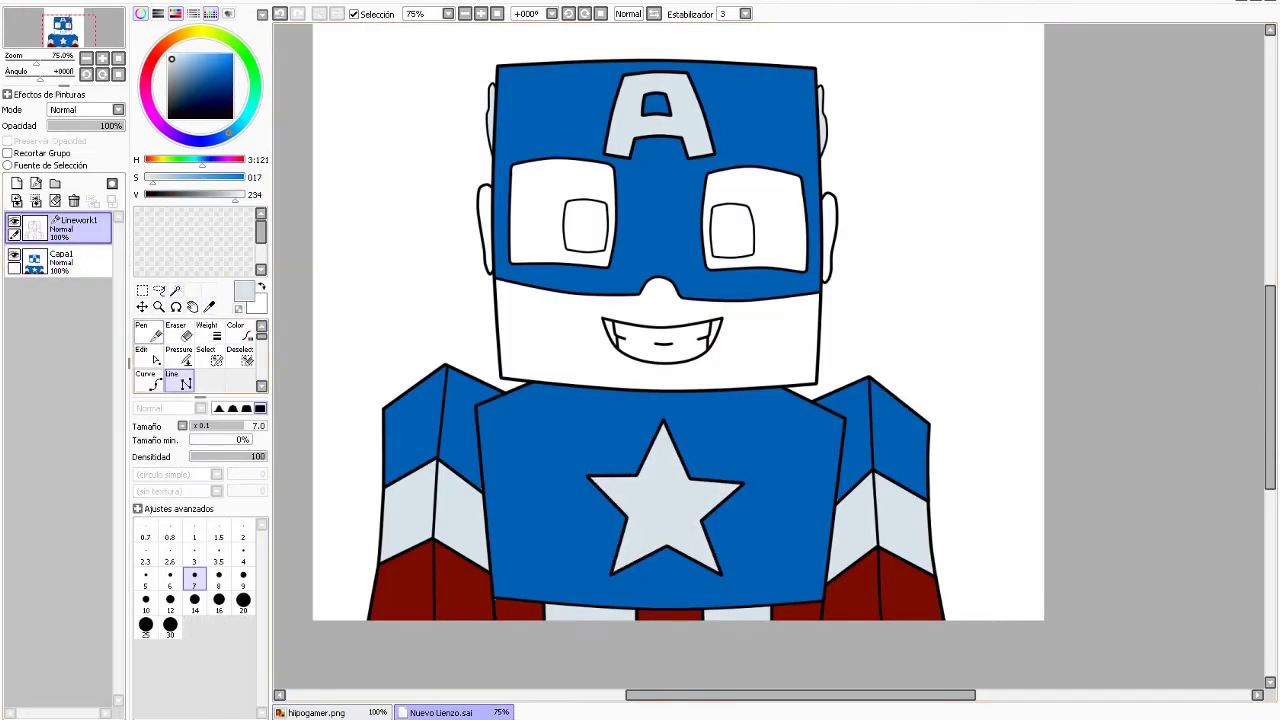
Sample near-black from the hipogamer.png render, select both pupils, and paint them on layer Capa1 with the pen at size 500.
click(316, 712)
click(209, 306)
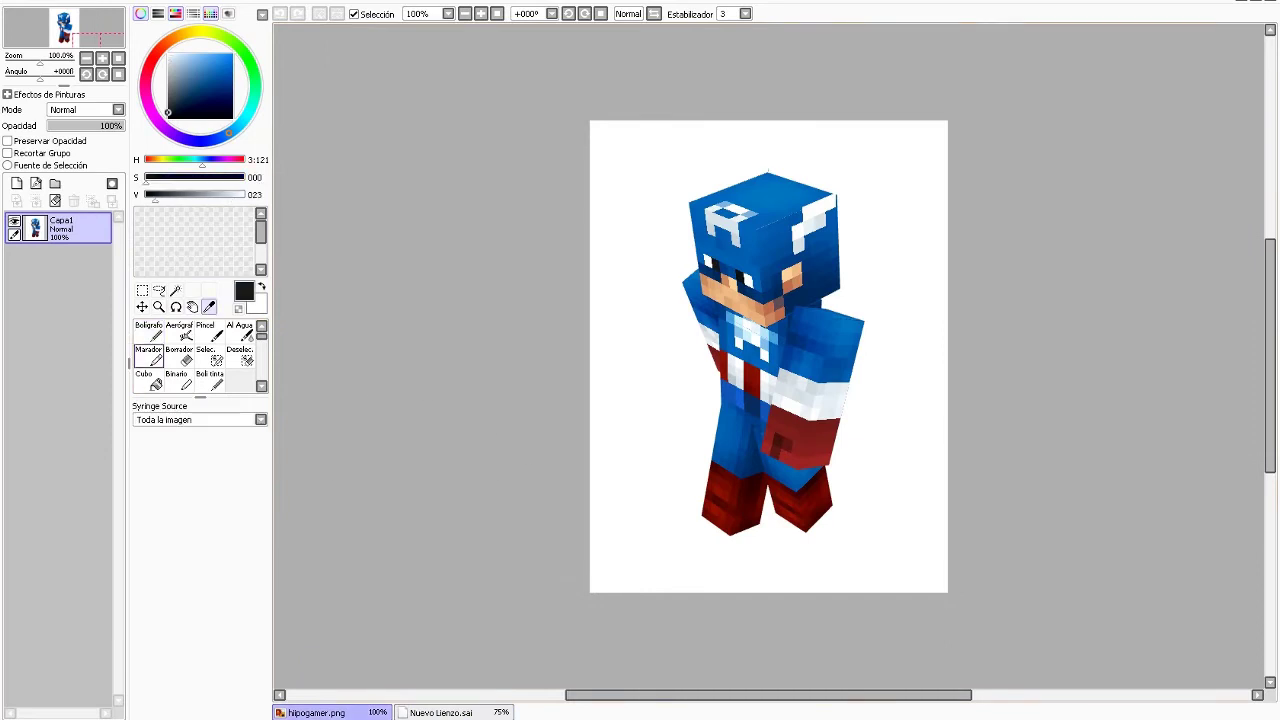
click(440, 712)
click(175, 290)
click(316, 712)
click(440, 712)
click(60, 260)
click(148, 330)
click(194, 698)
click(660, 228)
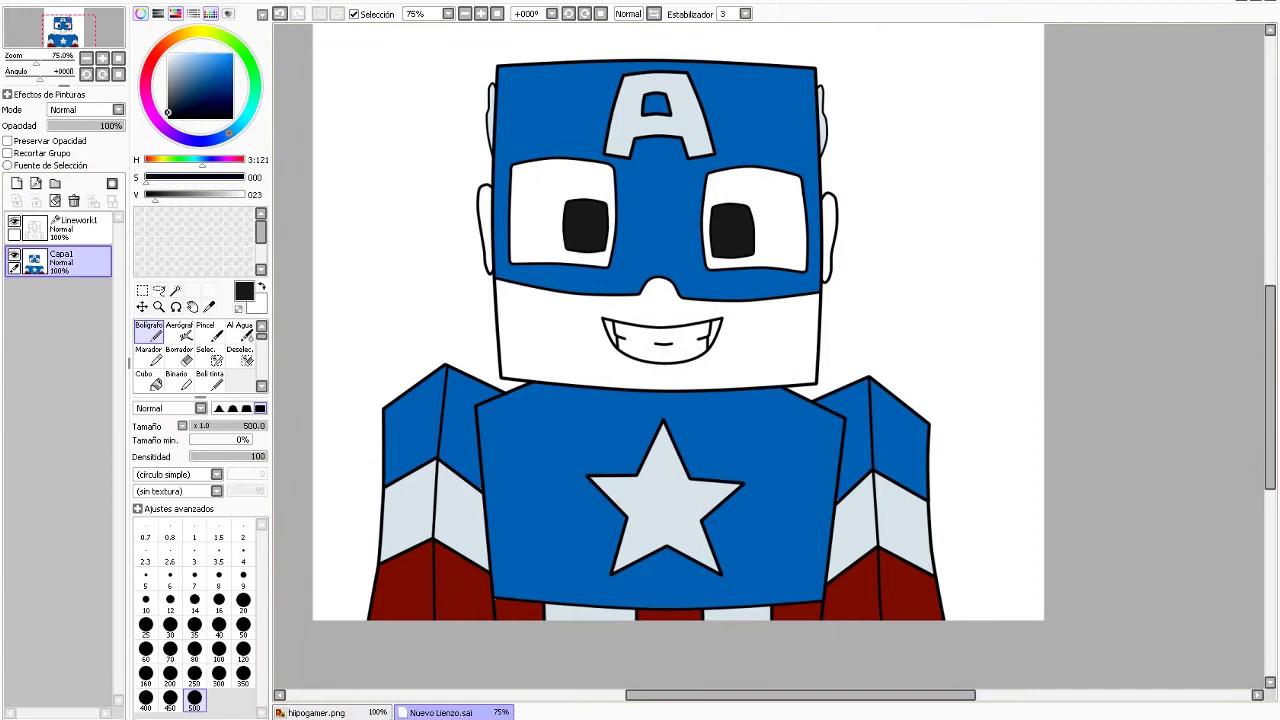
Select the teeth and both eyes around the pupils, and paint them with white sampled from the render on layer Capa1.
click(60, 228)
click(209, 306)
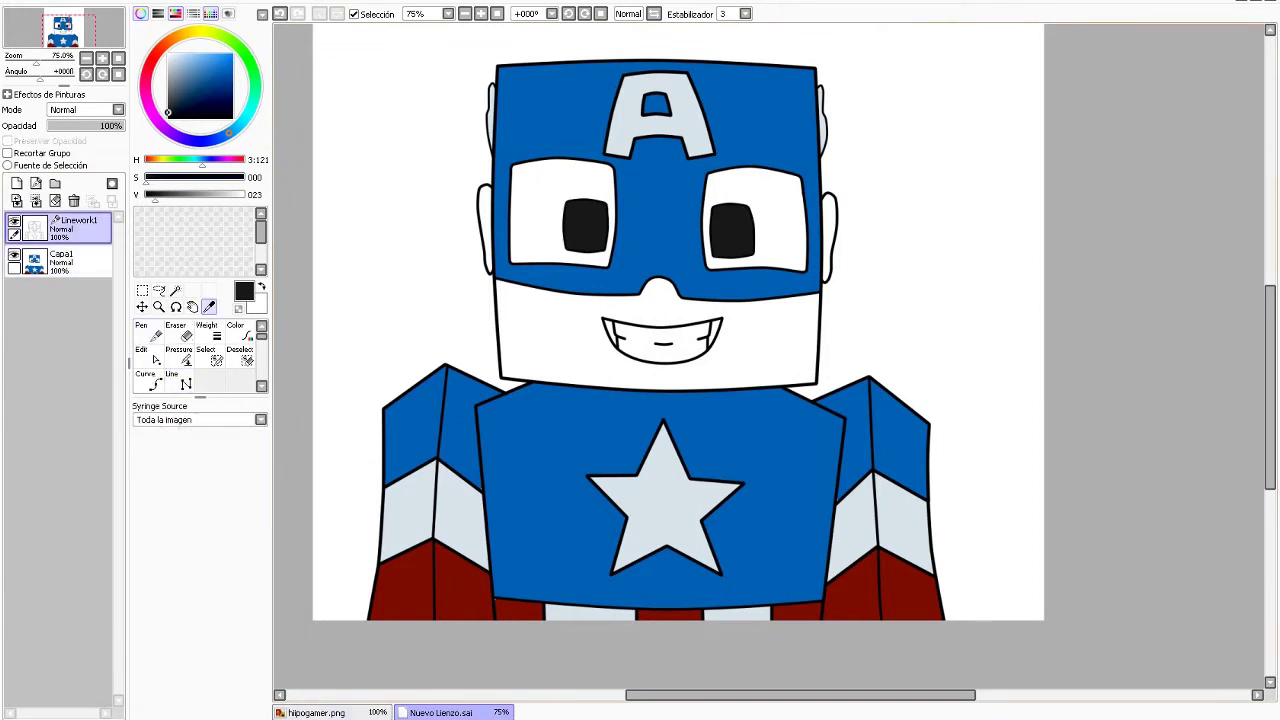
click(175, 290)
click(662, 340)
click(316, 712)
click(440, 712)
click(535, 215)
click(780, 215)
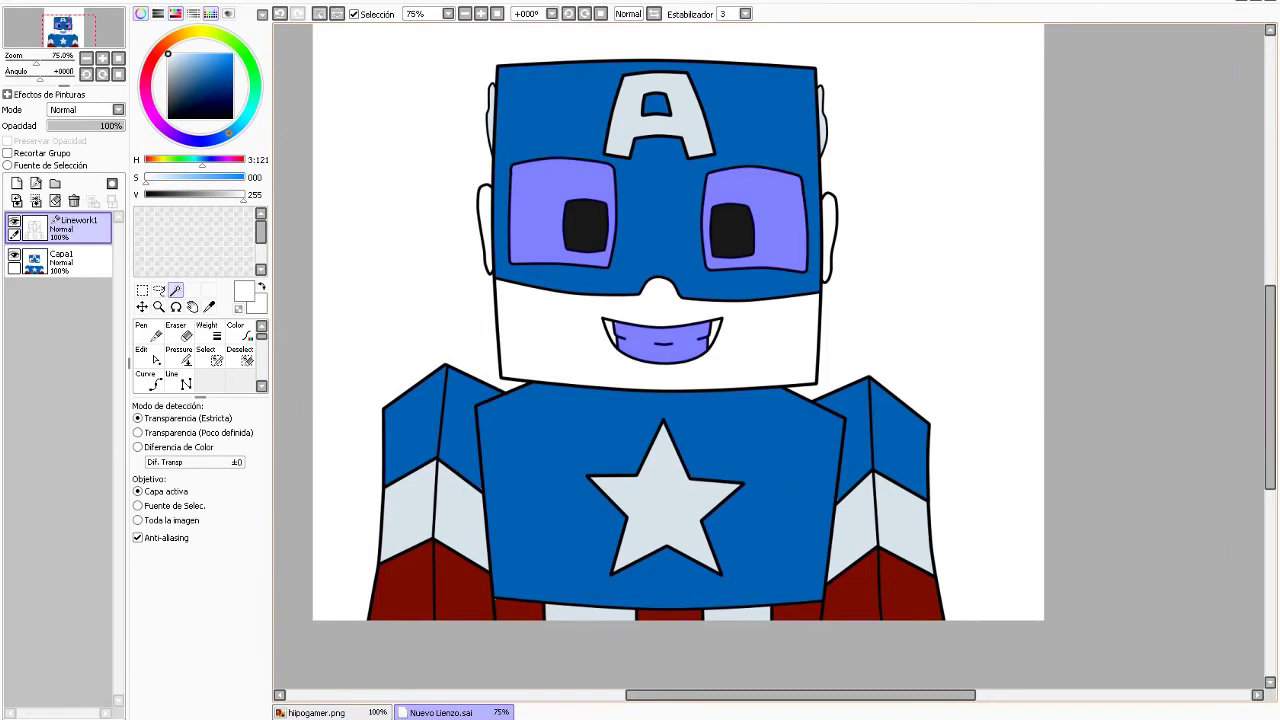
click(60, 262)
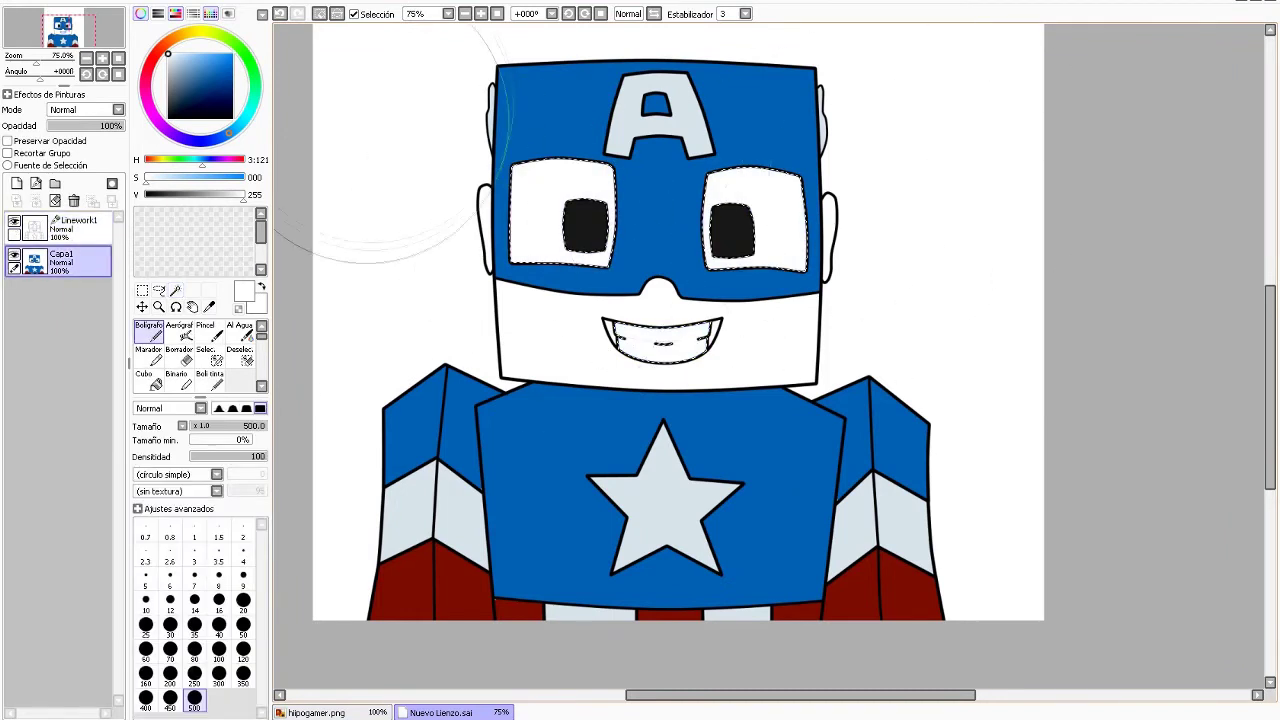
Sample the light skin tone of the face from the hipogamer.png render and return to the Linework1 layer of the drawing.
click(60, 228)
click(316, 712)
click(209, 307)
click(729, 271)
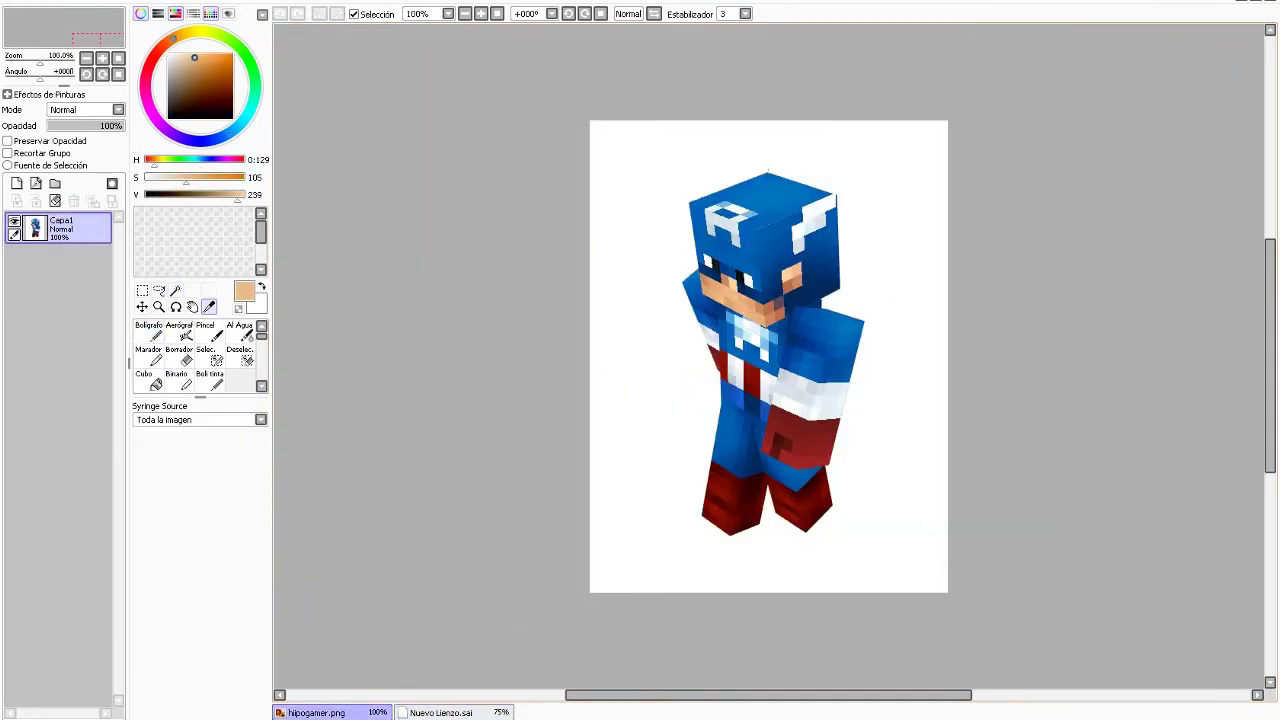
click(440, 712)
Select the lower face and both ears, paint them with the skin tone on layer Capa1, and clear the selection.
click(175, 290)
click(655, 340)
click(484, 230)
click(829, 238)
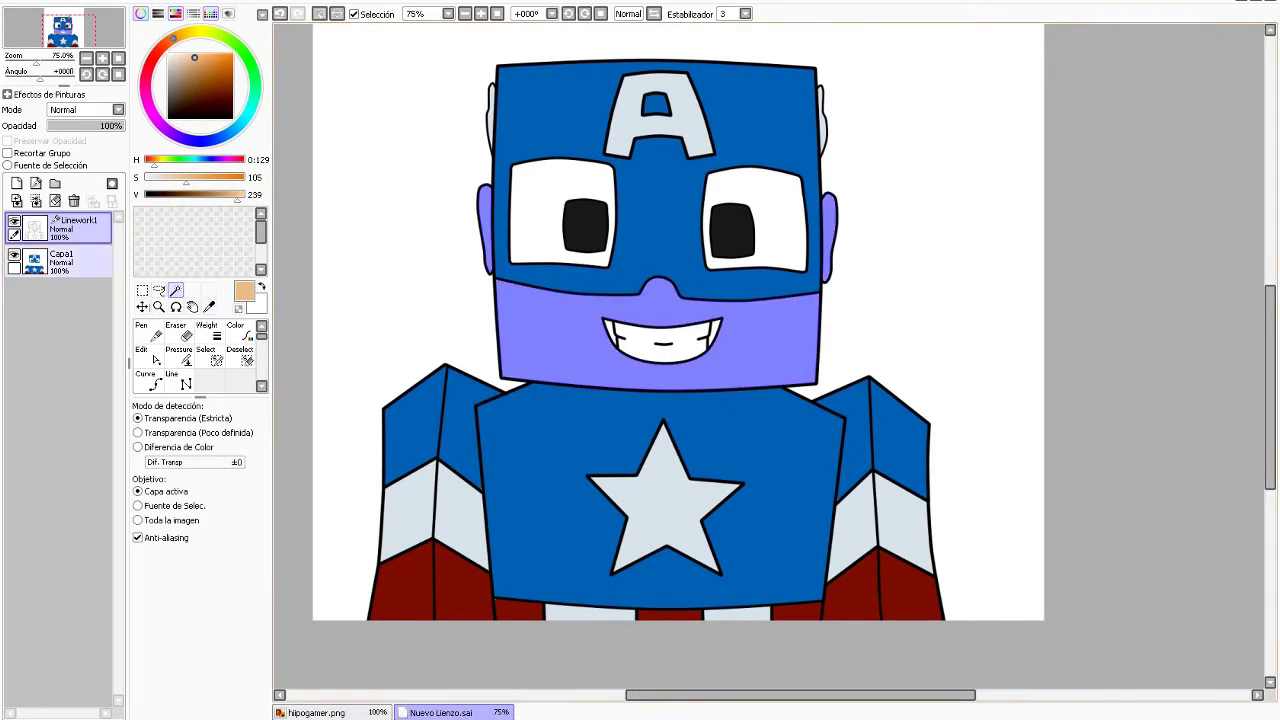
click(60, 262)
click(148, 330)
drag(611, 360, 870, 280)
drag(660, 330, 800, 40)
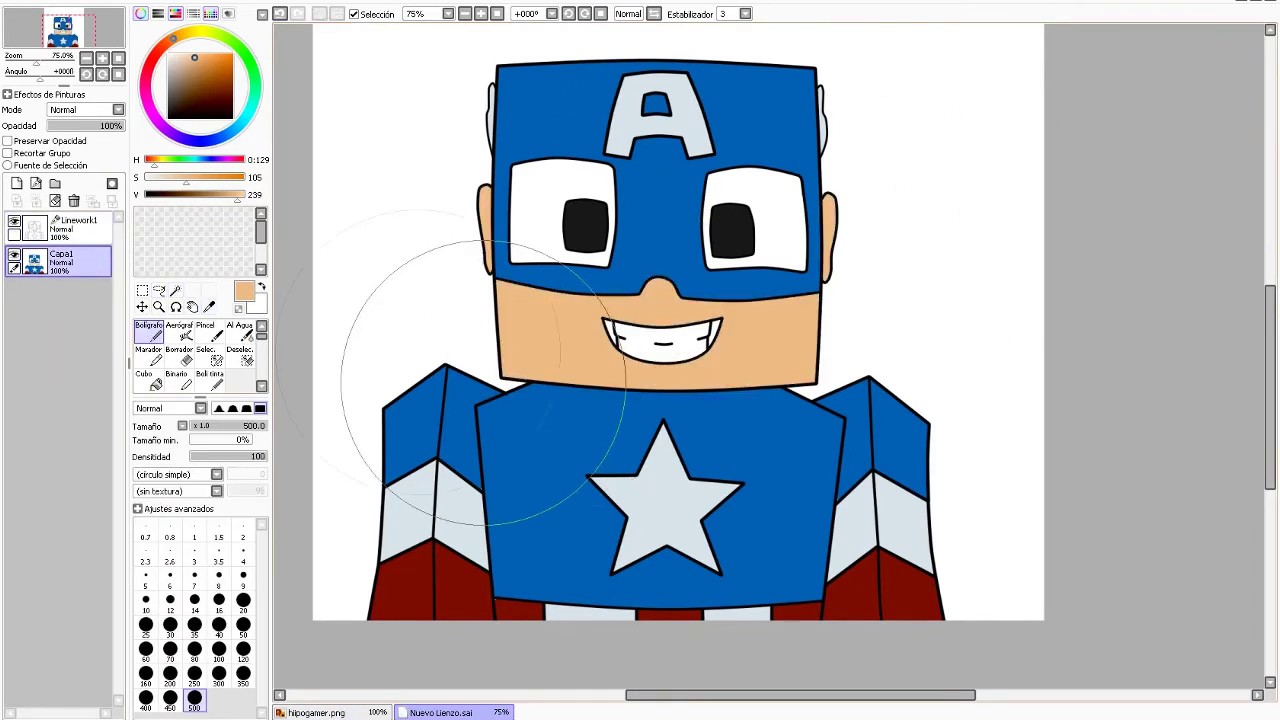
key(ctrl+d)
Select the two inner corners of the mouth beside the teeth and paint them dark grey on layer Capa1.
click(60, 228)
click(175, 290)
click(609, 330)
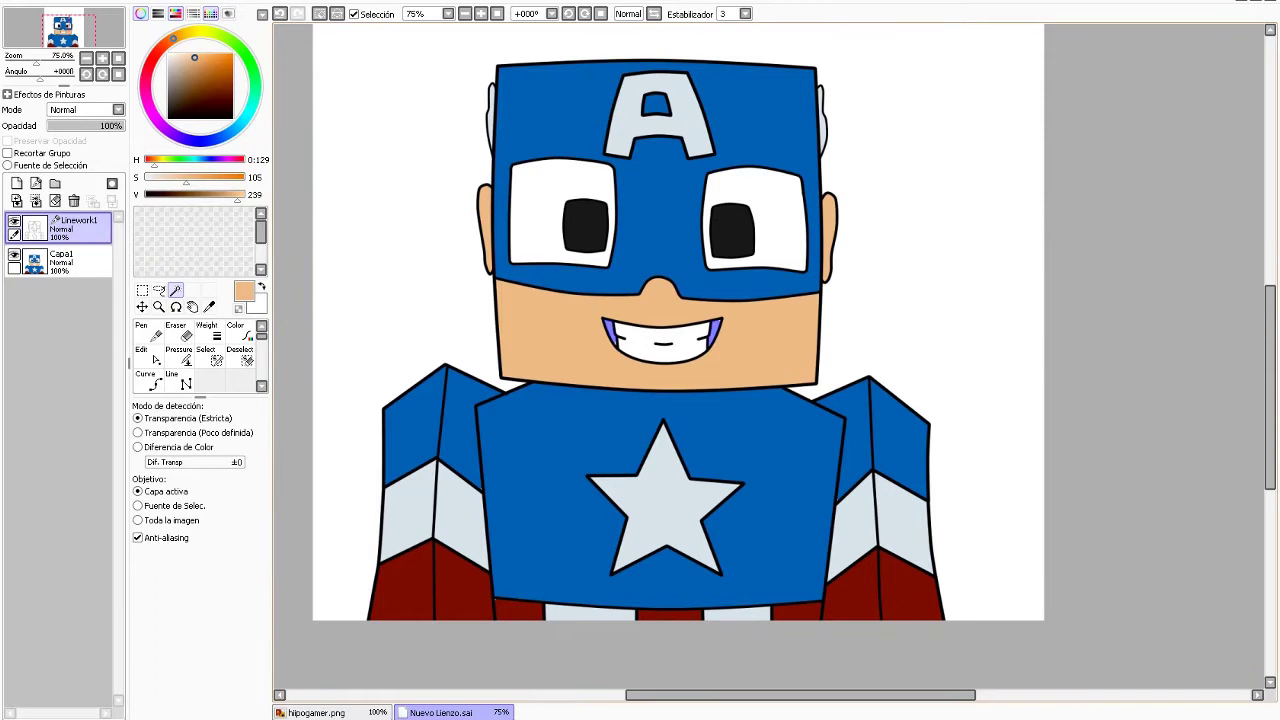
scroll(615, 333, up, 4)
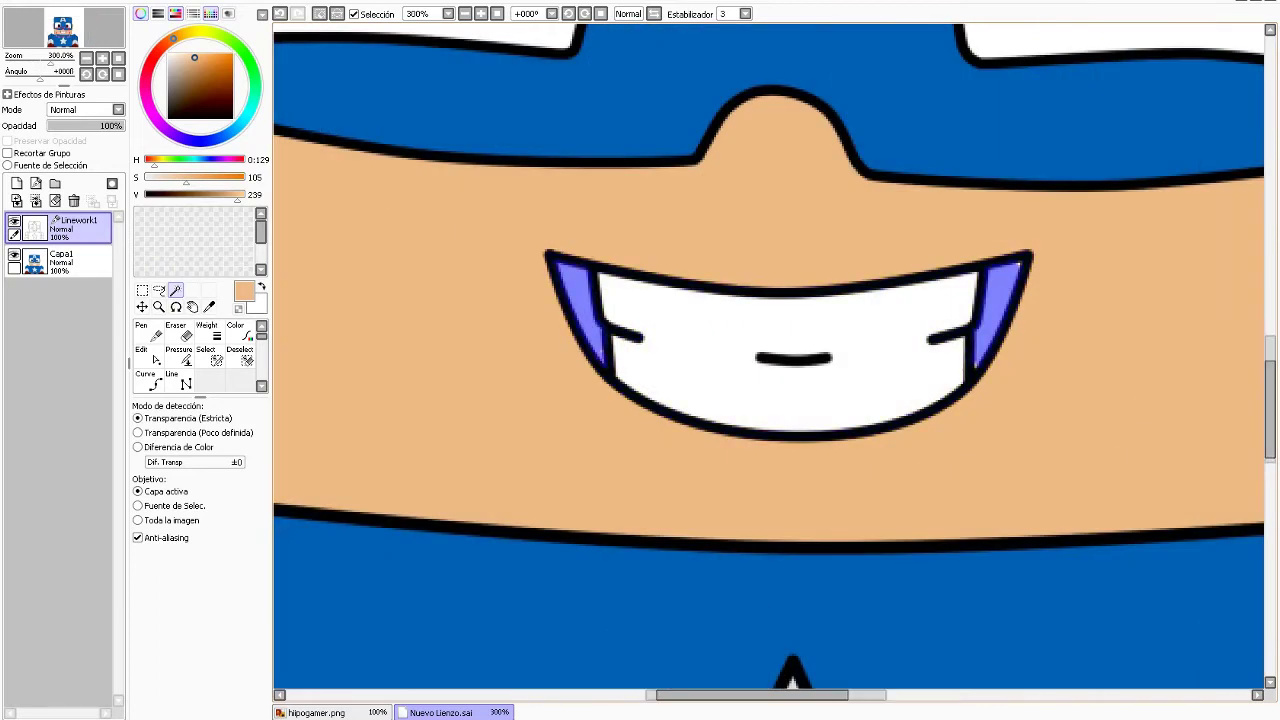
scroll(770, 360, up, 3)
scroll(770, 360, down, 5)
click(60, 260)
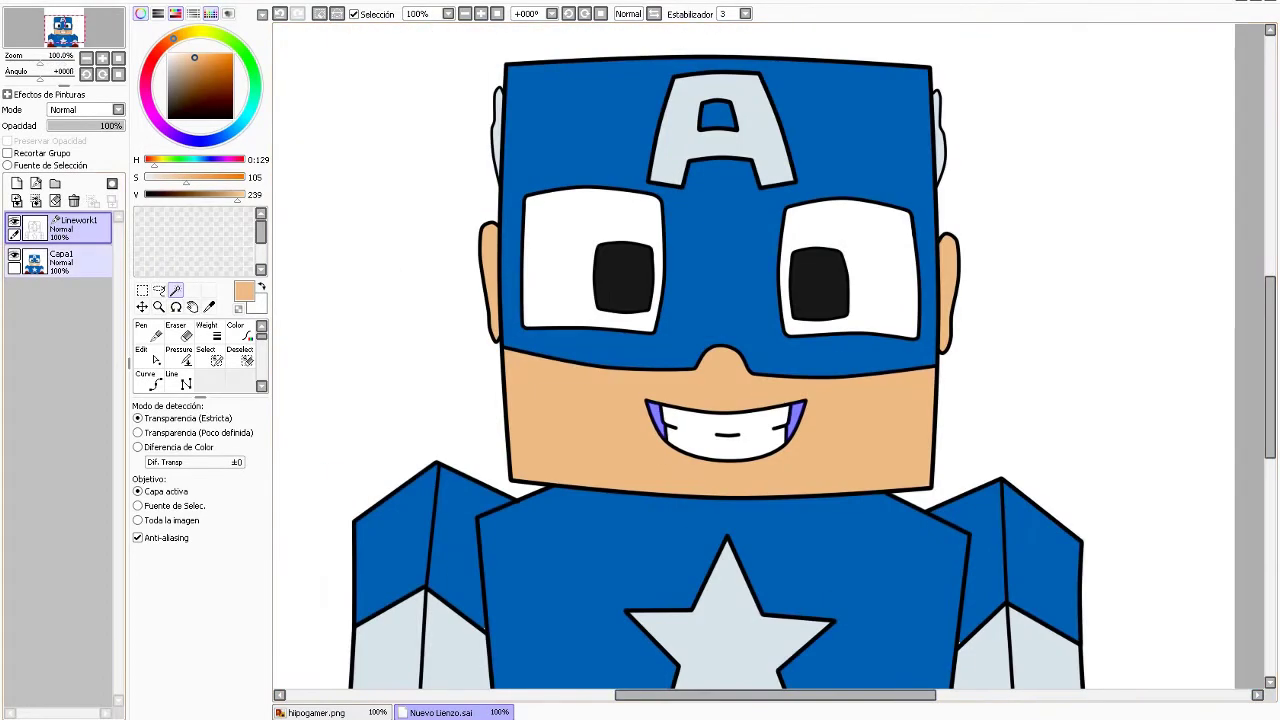
click(148, 330)
click(167, 95)
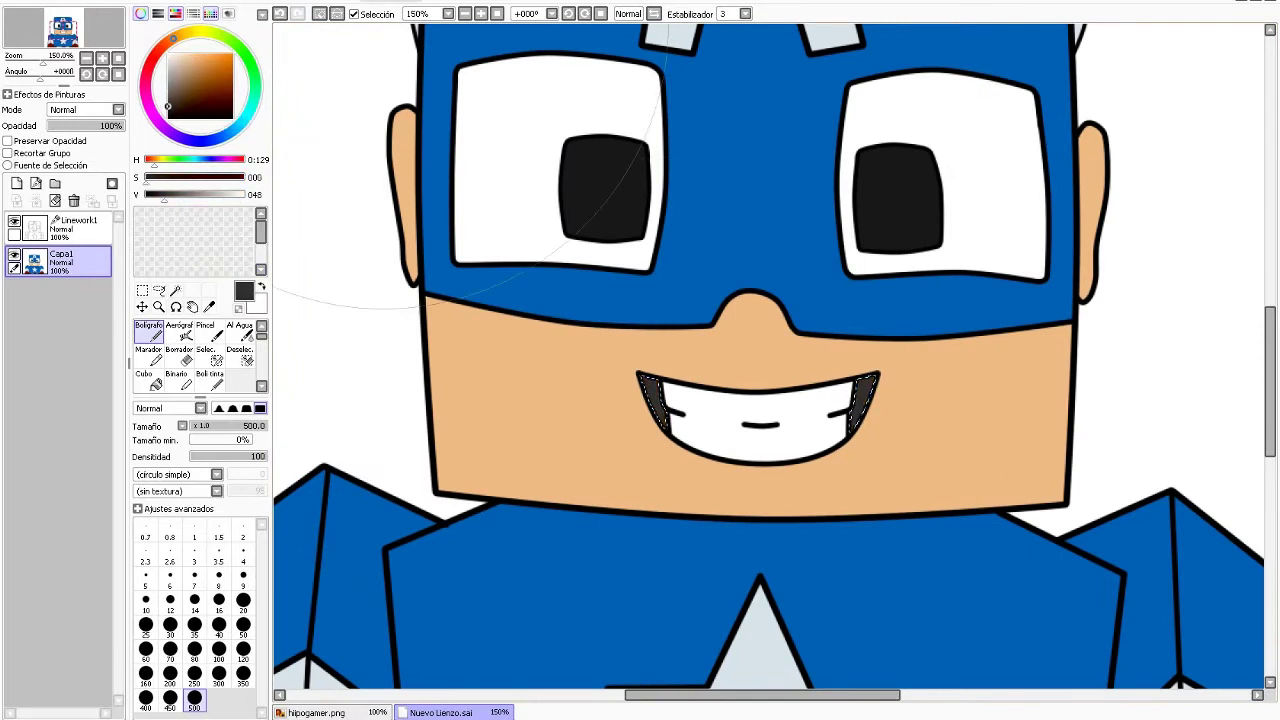
Sample the skin tone, darken it to brightness 216, and recolor the outlines of both ears on Linework1 with the Color tool.
scroll(770, 440, down, 4)
scroll(814, 453, up, 3)
scroll(814, 453, down, 1)
click(60, 228)
click(620, 400)
click(235, 330)
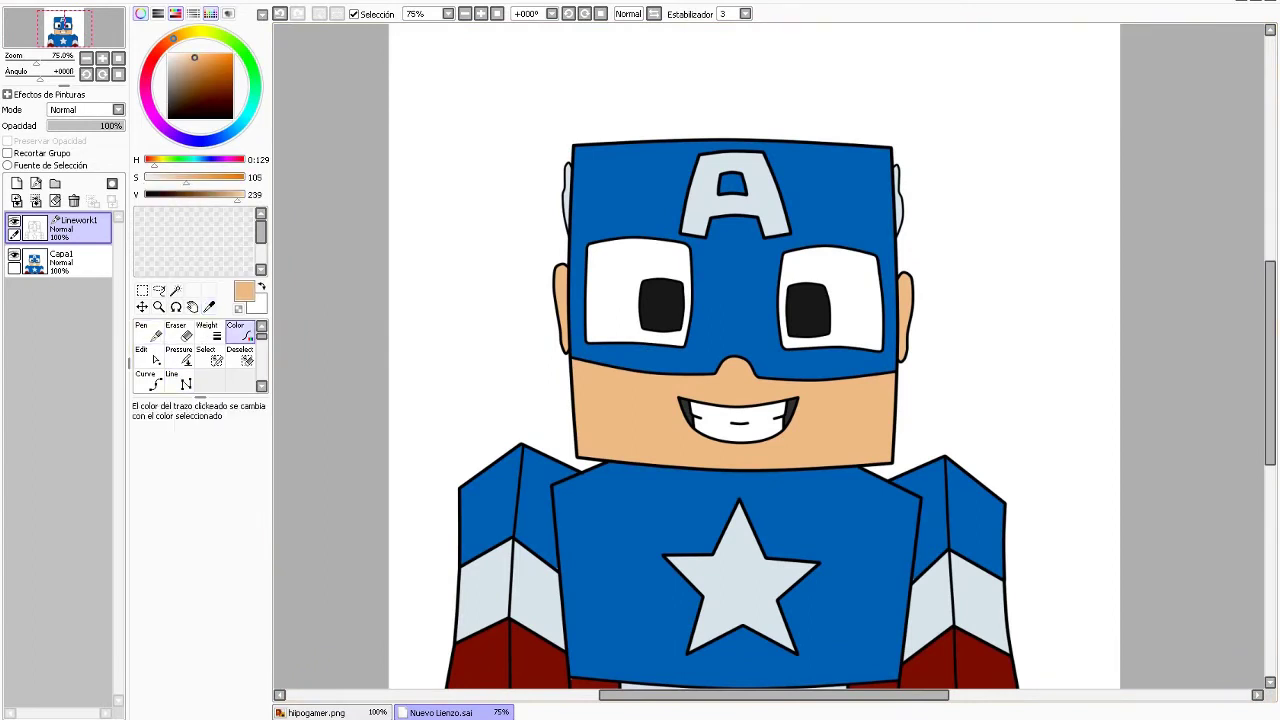
click(574, 420)
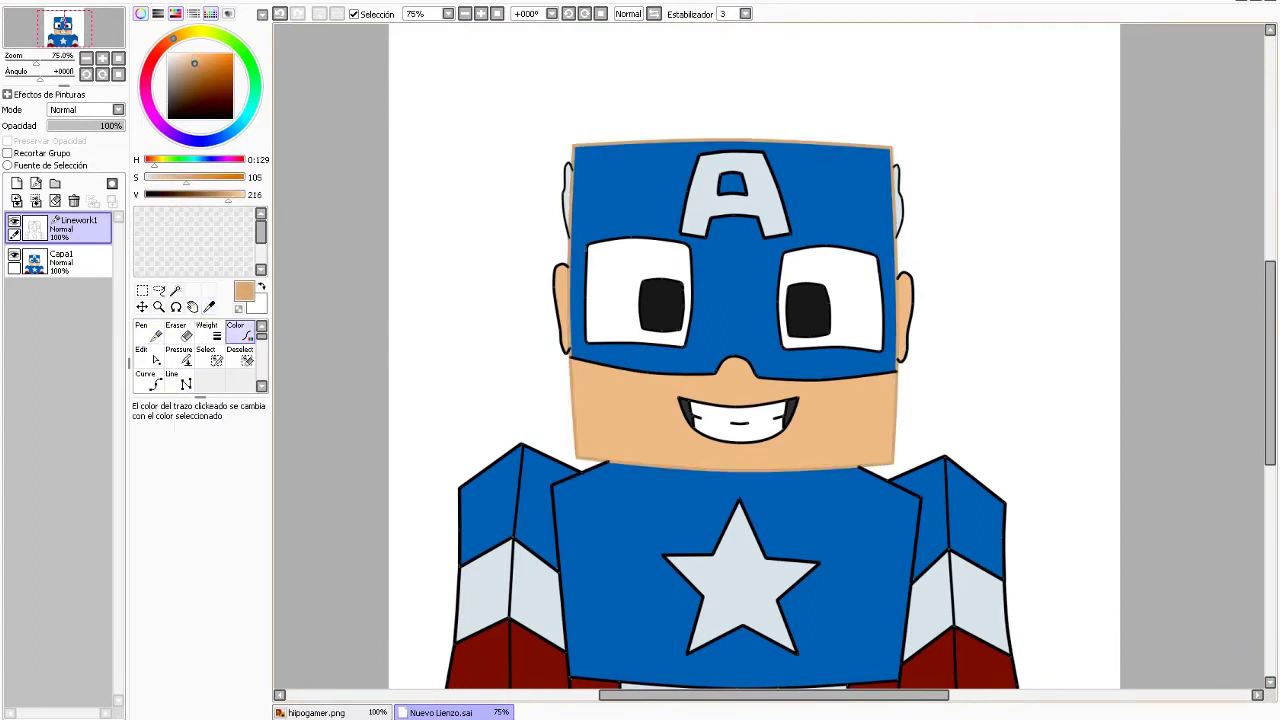
key(ctrl+z)
click(557, 300)
scroll(754, 362, down, 2)
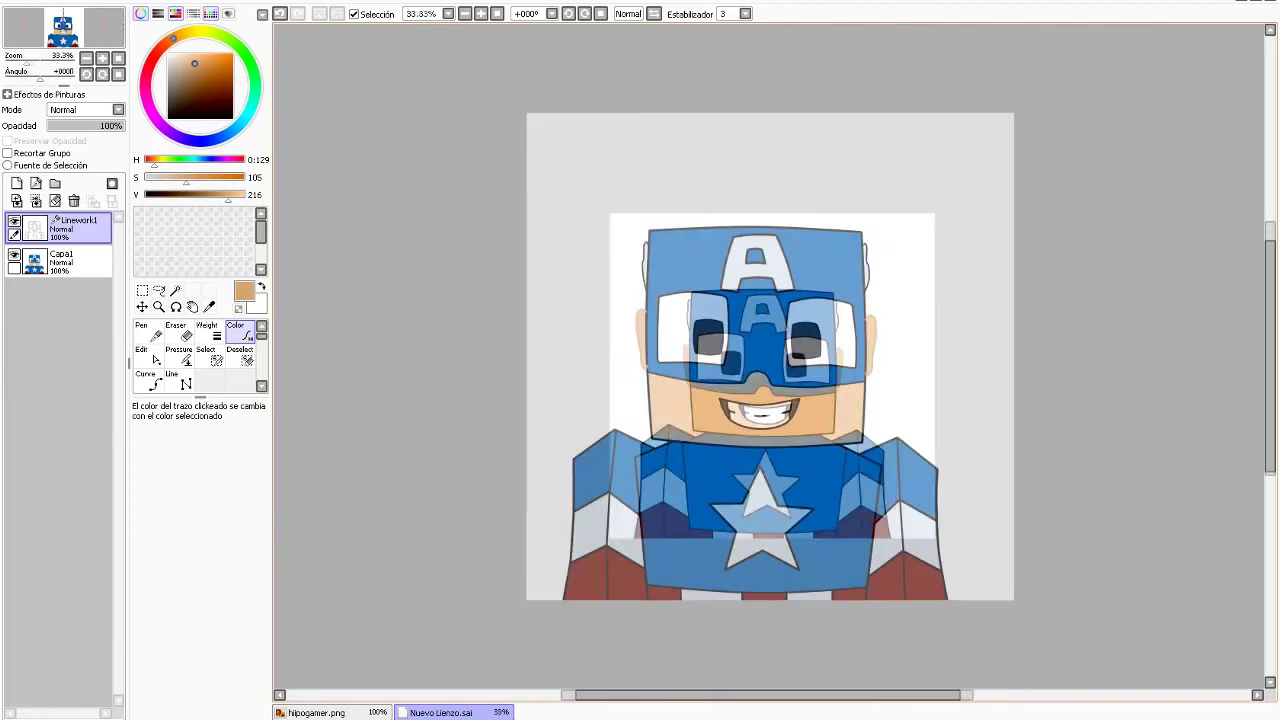
Sample the suit blue, darken it to brightness 166, and recolor the torso and upper arm outlines with it on Linework1.
key(alt)
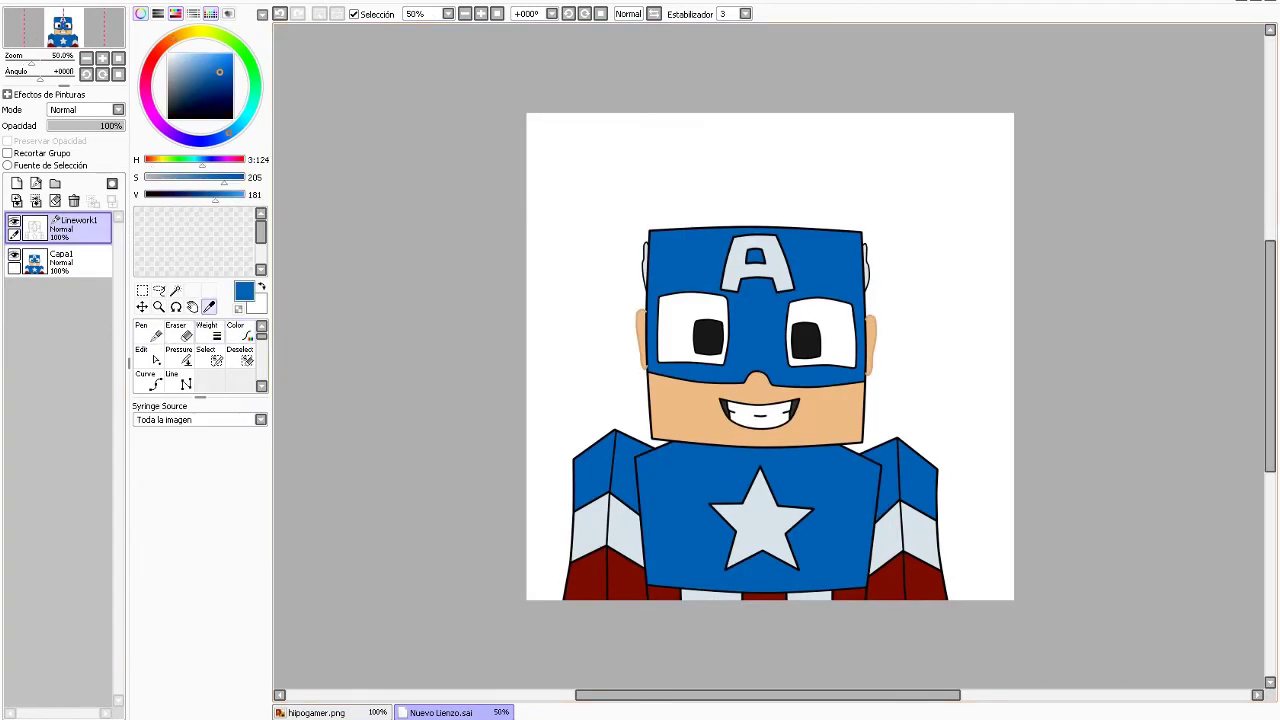
scroll(770, 420, up, 3)
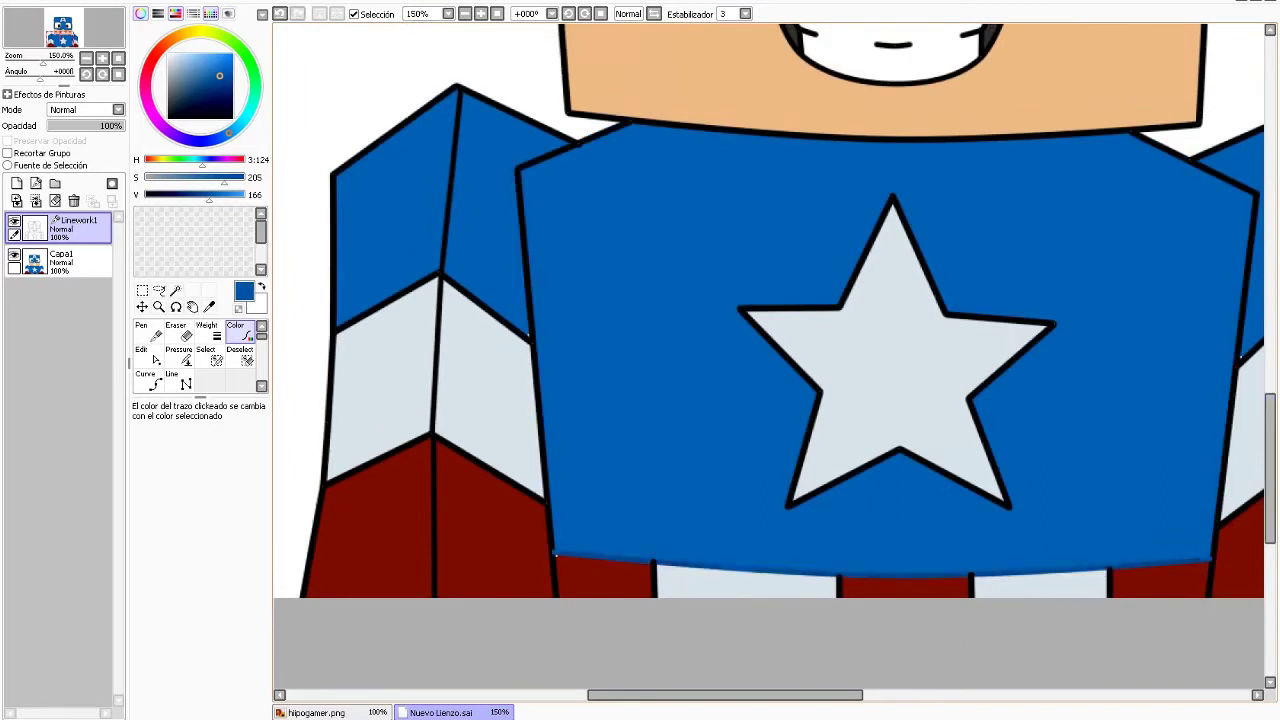
scroll(721, 530, down, 2)
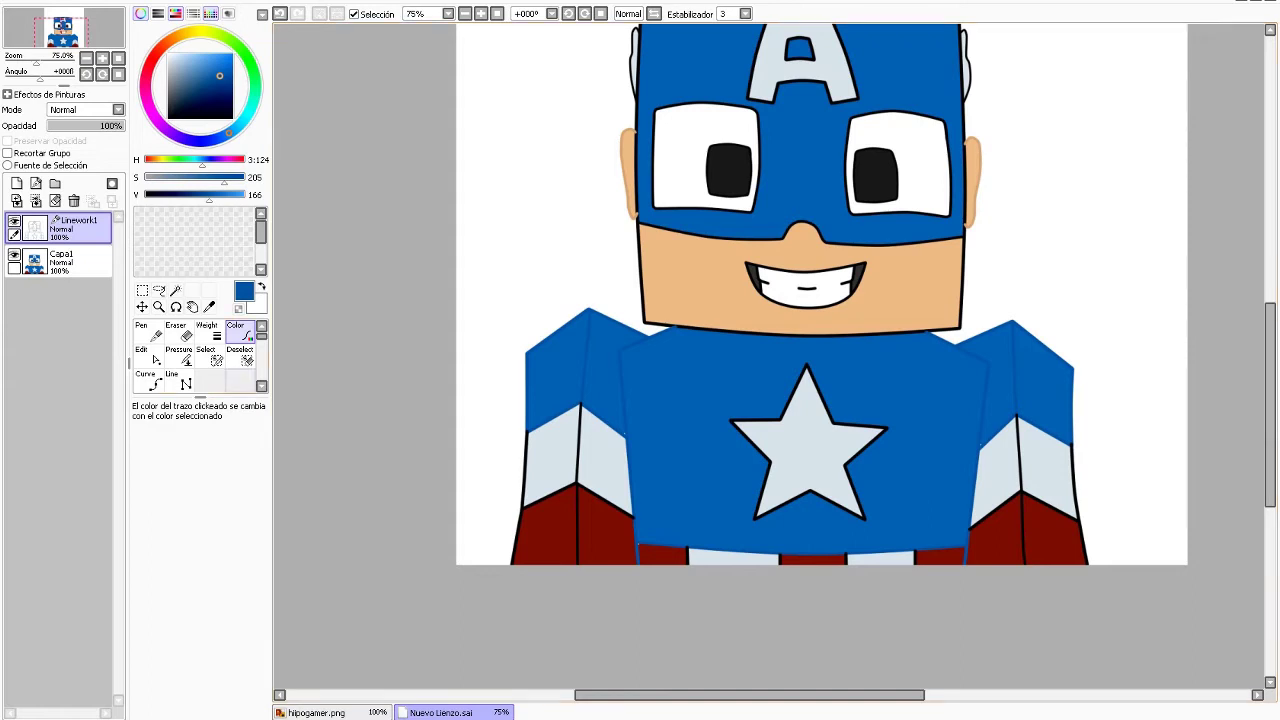
scroll(606, 443, up, 5)
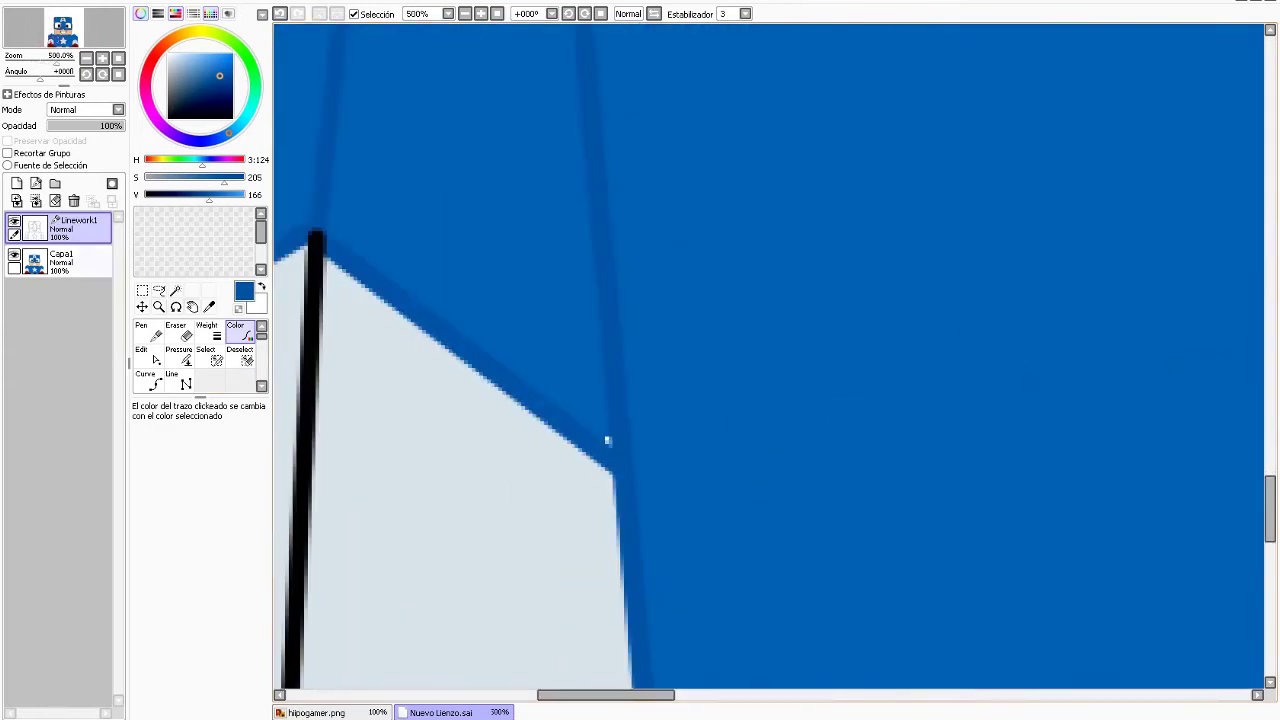
Sample the suit's light grey, darken it to brightness 214, and recolor the outlines of the light sleeve bands on Linework1 with the Color tool.
key(n)
scroll(606, 443, down, 2)
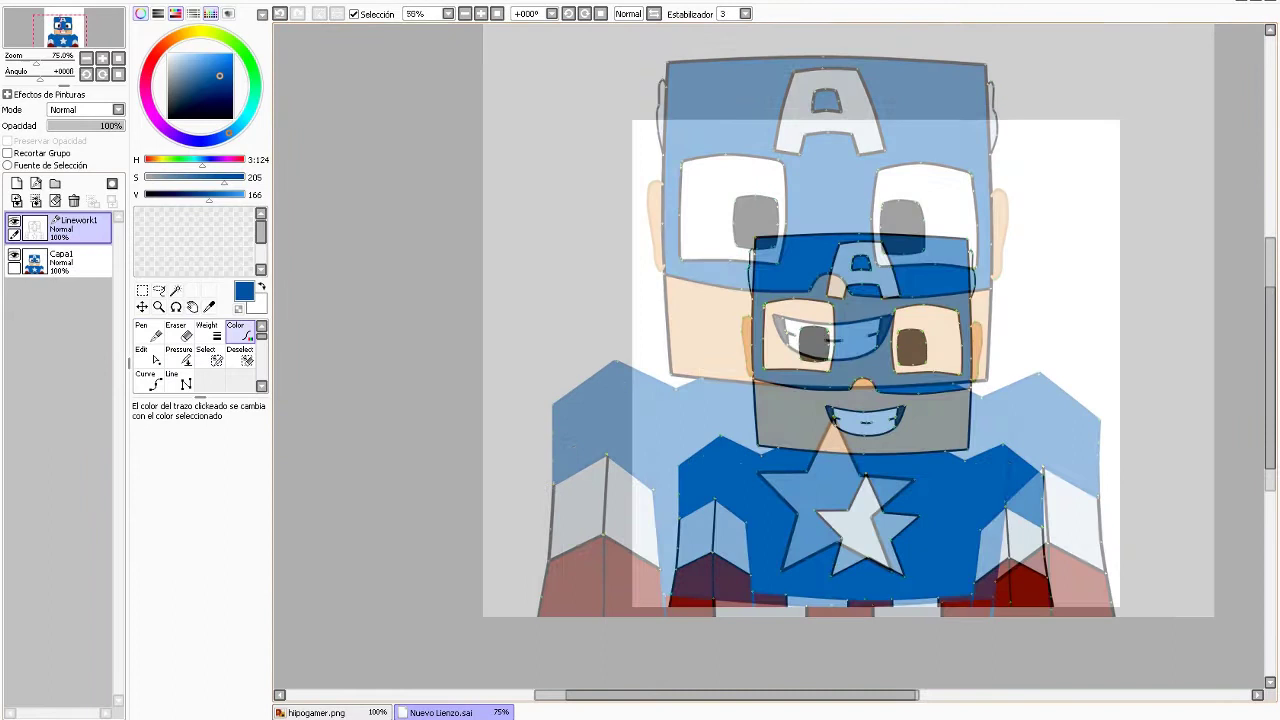
key(alt)
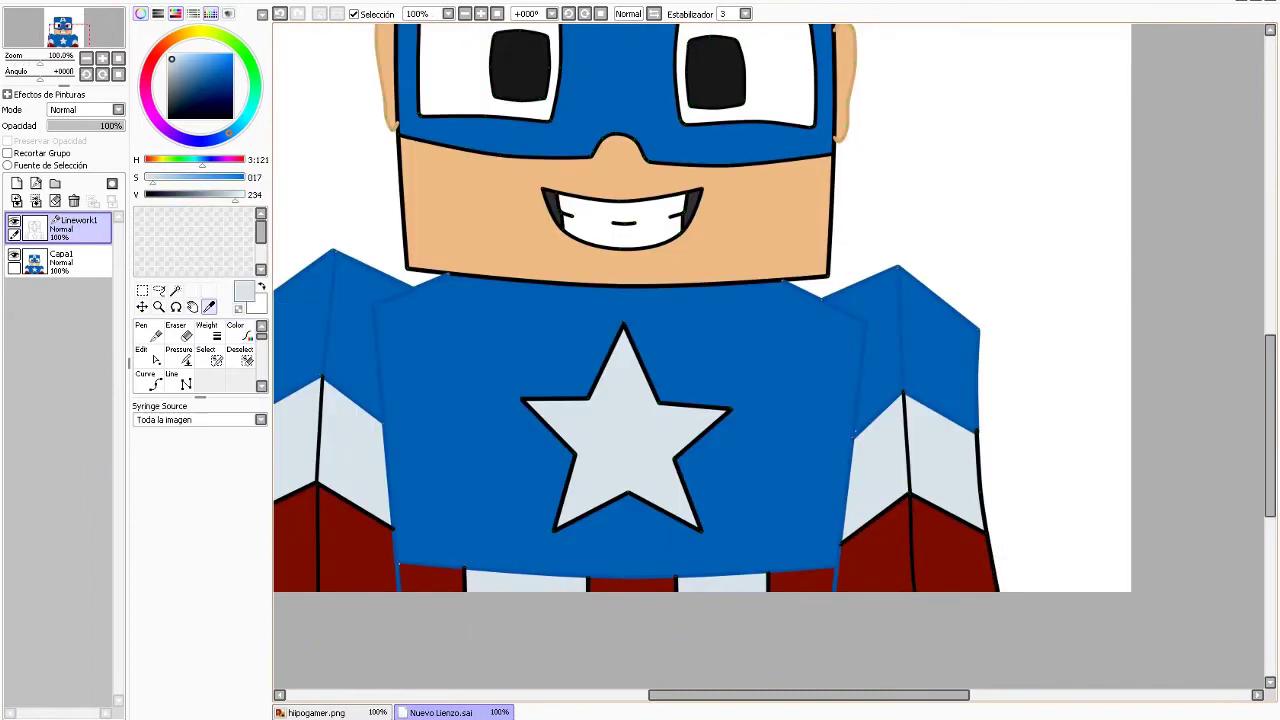
key(e)
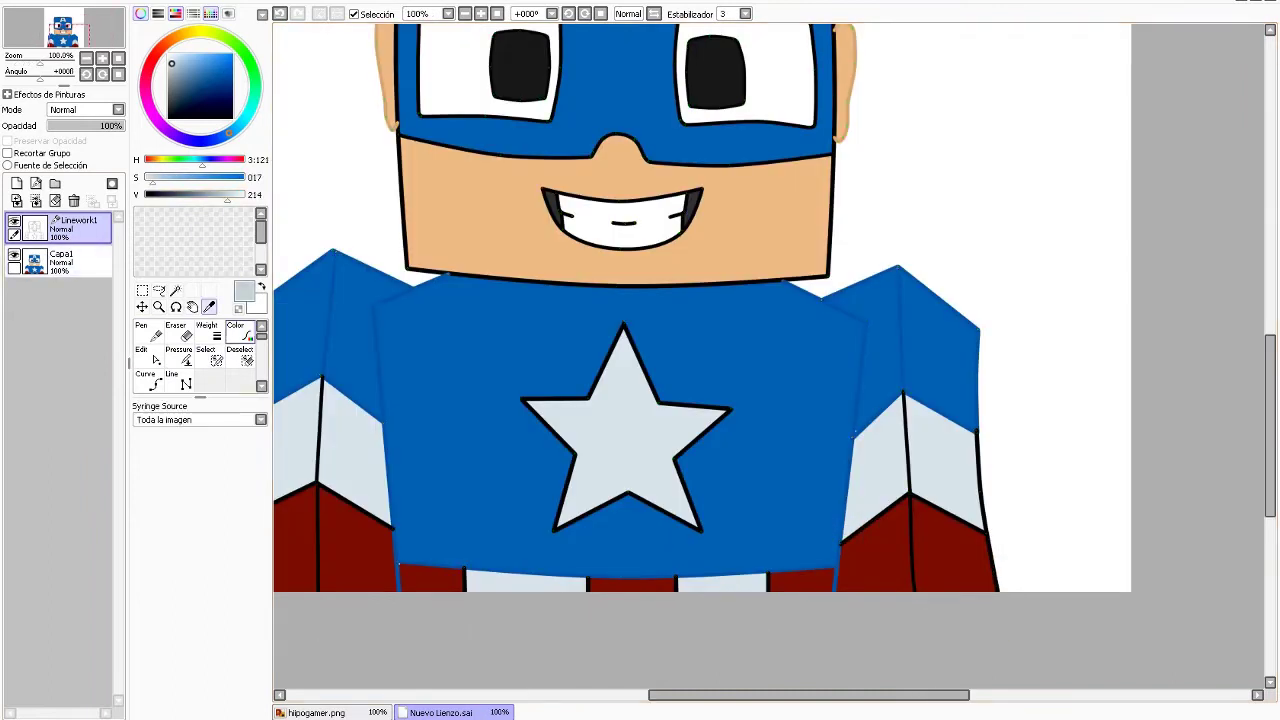
click(235, 330)
click(321, 430)
click(355, 507)
drag(808, 694, 754, 694)
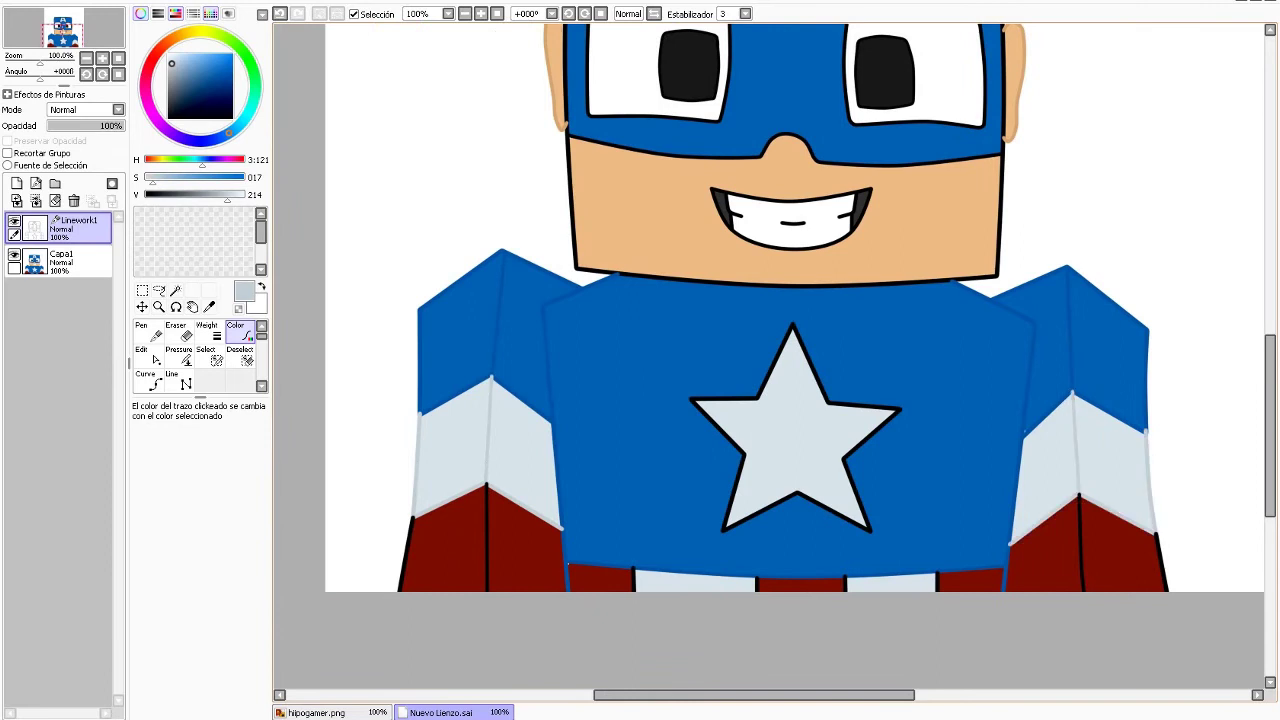
Sample the suit blue on layer Capa1 and touch up the unpainted speck where the torso meets the light sleeve band.
click(60, 260)
scroll(1034, 418, up, 5)
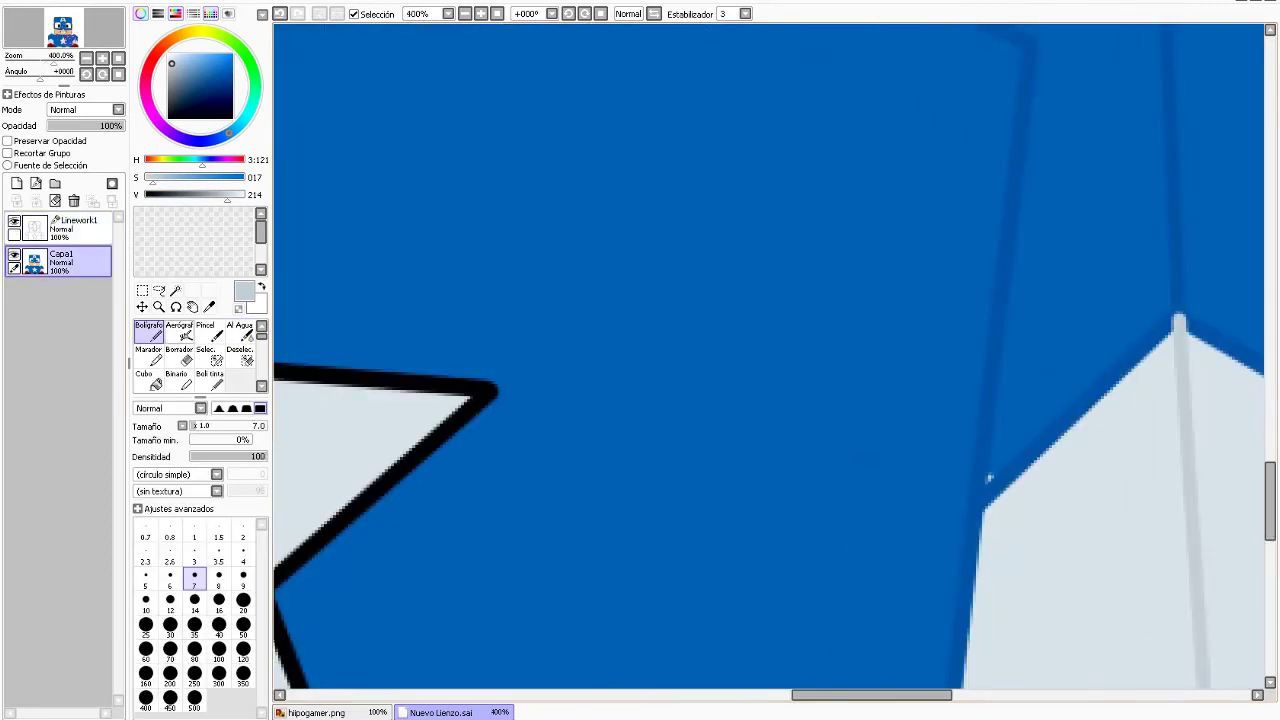
alt+click(870, 458)
scroll(749, 491, down, 5)
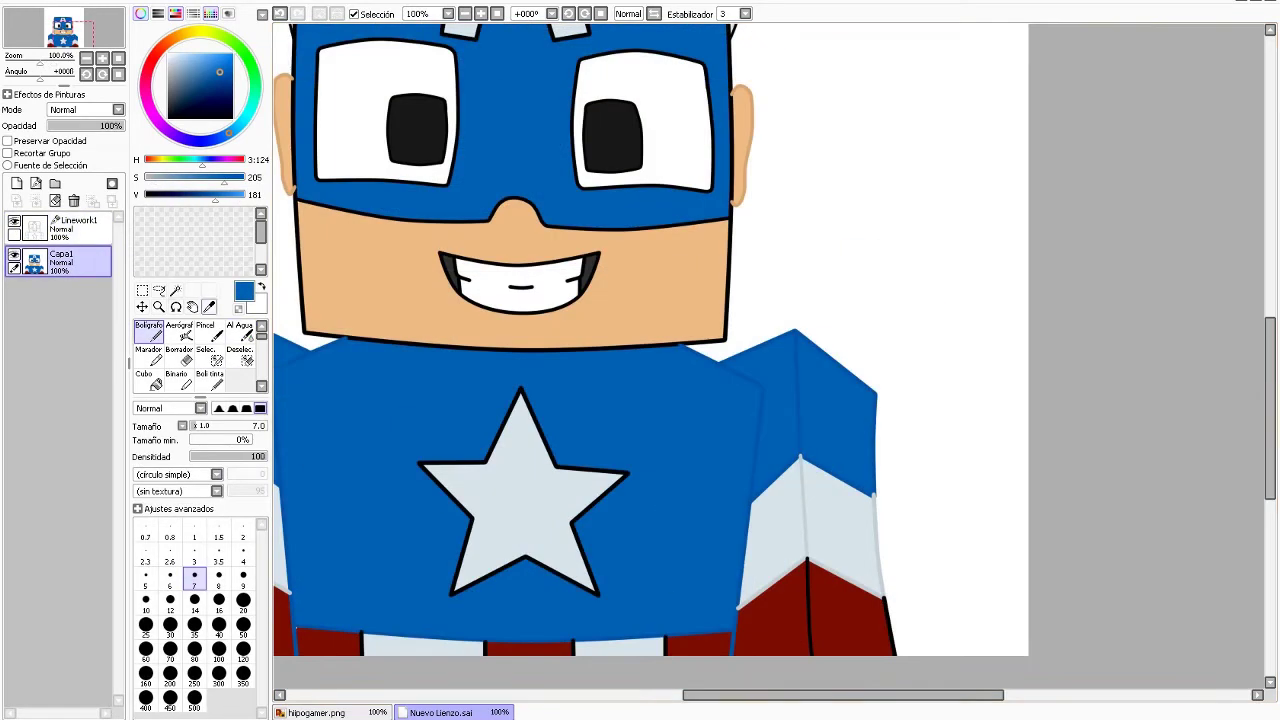
Sample the star's light grey, darken it to brightness 214, and recolor the outlines of the chest star, forehead A and head wings on Linework1.
alt+click(520, 500)
click(60, 226)
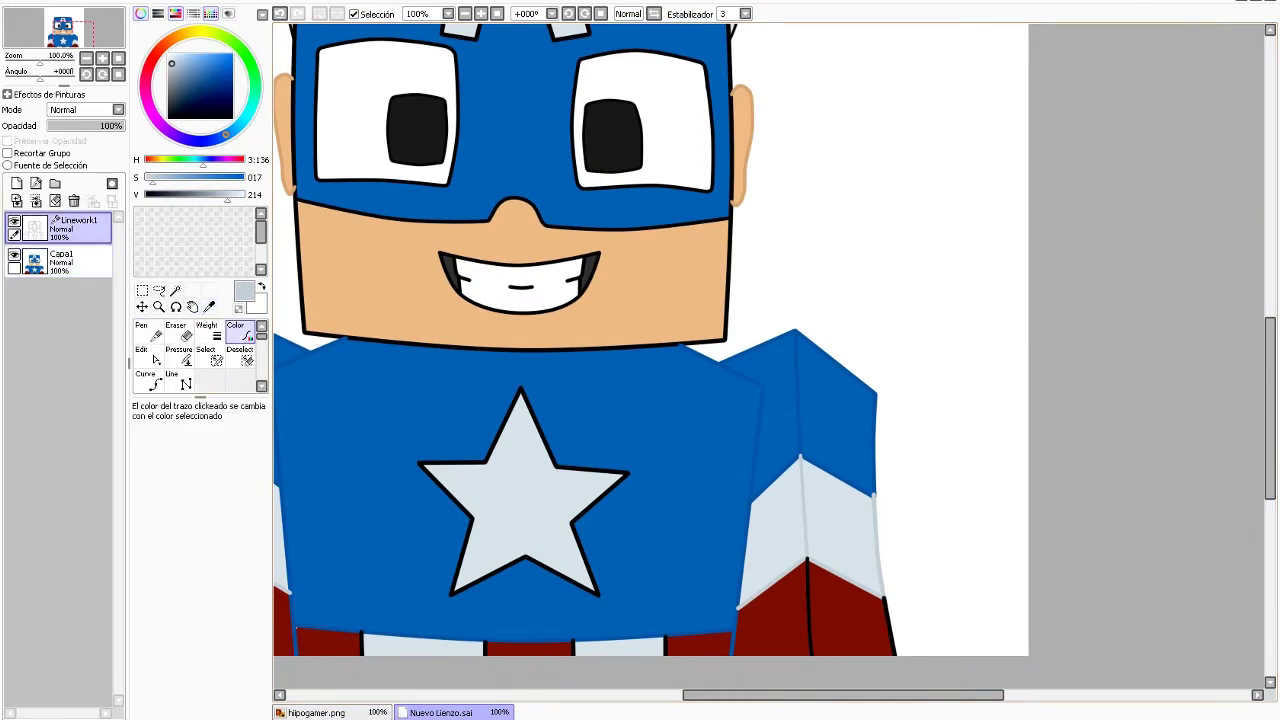
scroll(520, 480, down, 4)
scroll(842, 680, up, 8)
scroll(842, 680, down, 5)
scroll(842, 680, up, 3)
scroll(842, 680, down, 1)
scroll(842, 680, down, 4)
scroll(842, 680, up, 5)
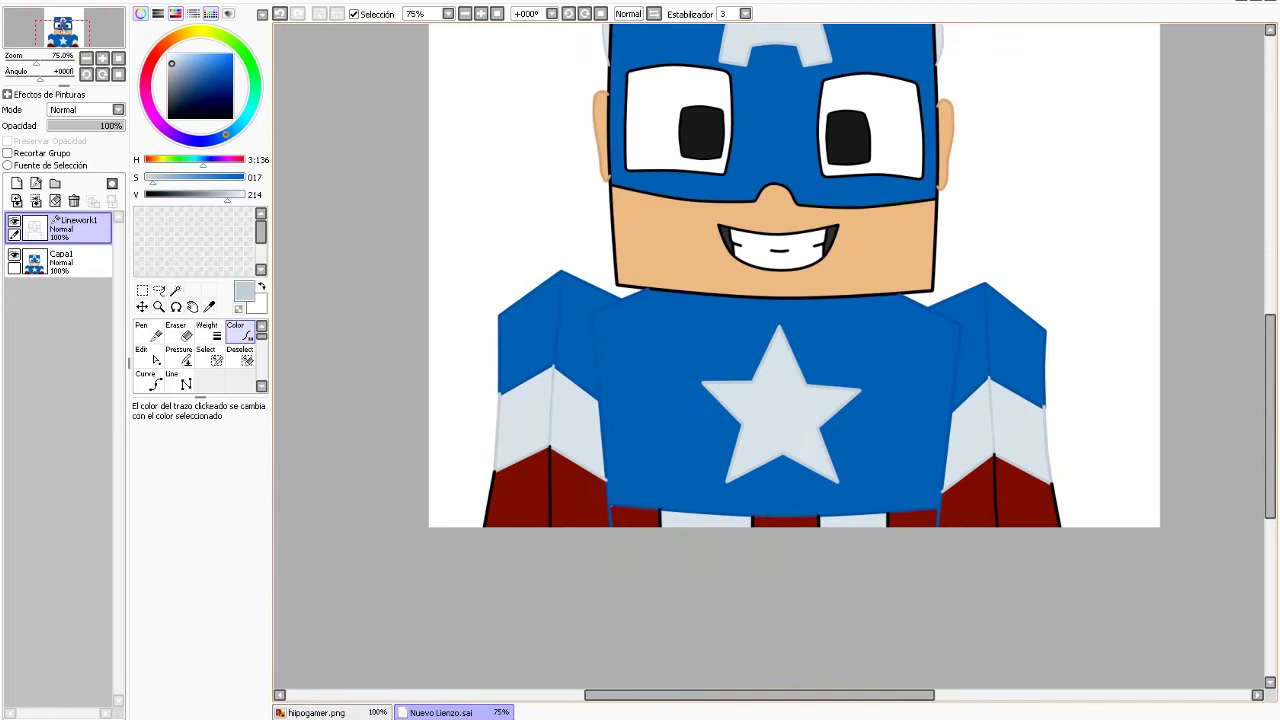
scroll(650, 500, up, 1)
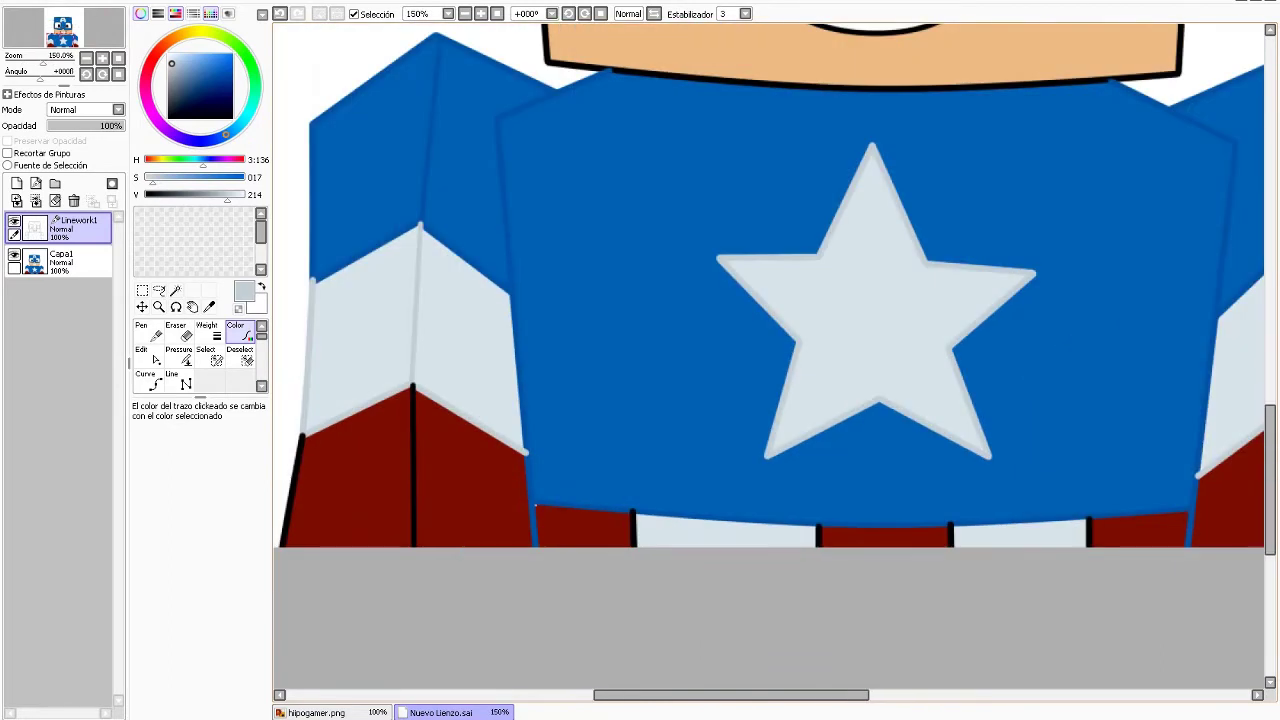
Sample the suit's dark red, darken it to brightness 108, and recolor the outlines of the red sleeves and waist stripes.
alt+click(536, 506)
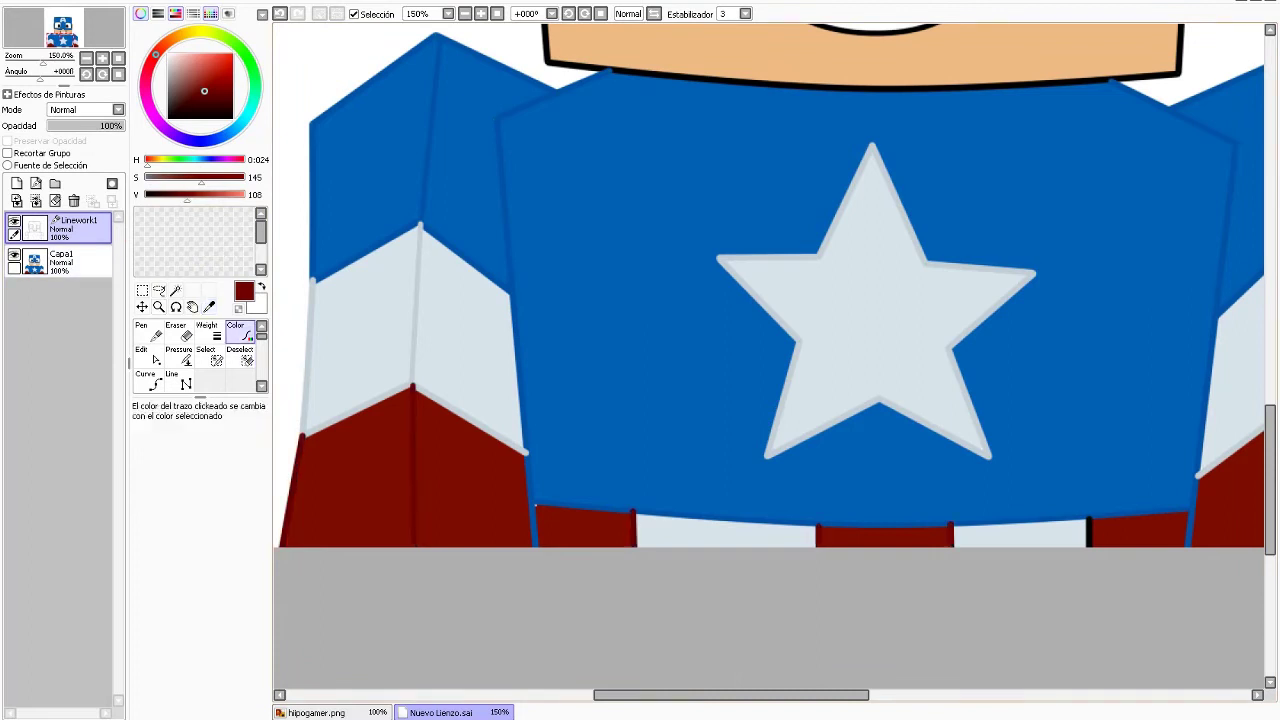
scroll(770, 360, down, 4)
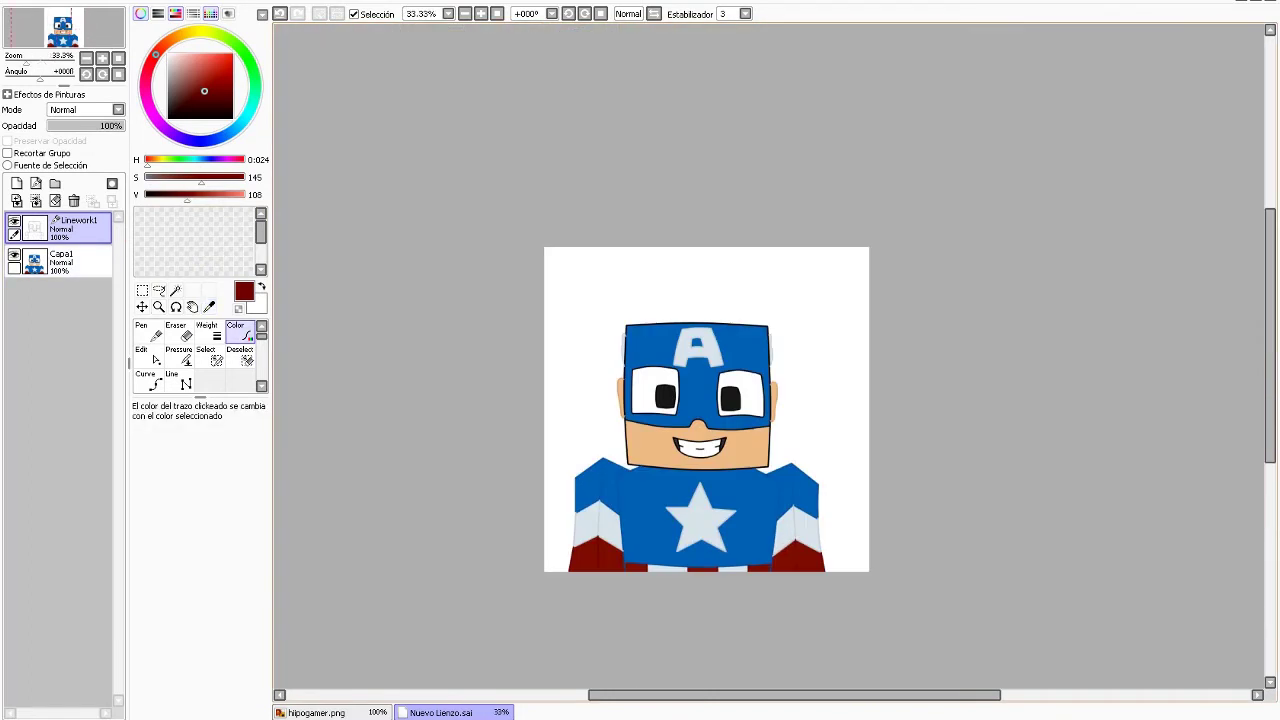
Taper the mouth corners and the ends of the small tooth lines with the Pressure tool on Linework1.
scroll(692, 441, up, 5)
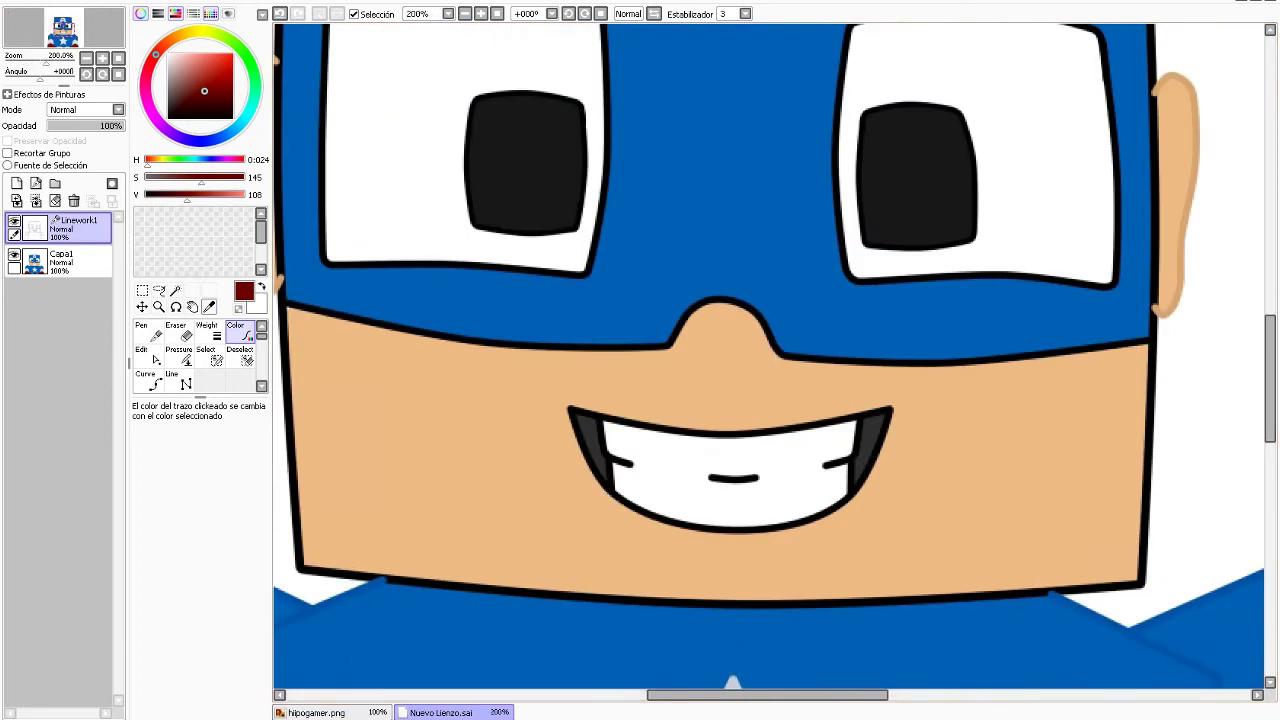
click(180, 354)
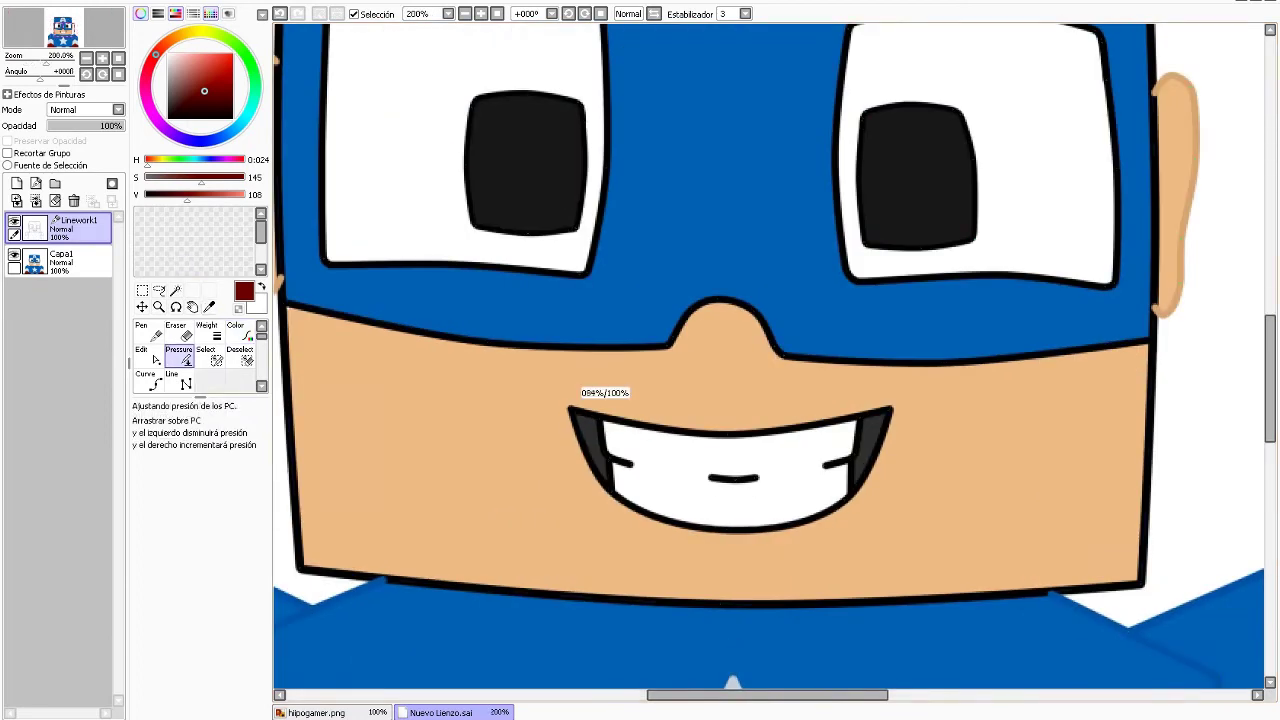
drag(578, 402, 898, 404)
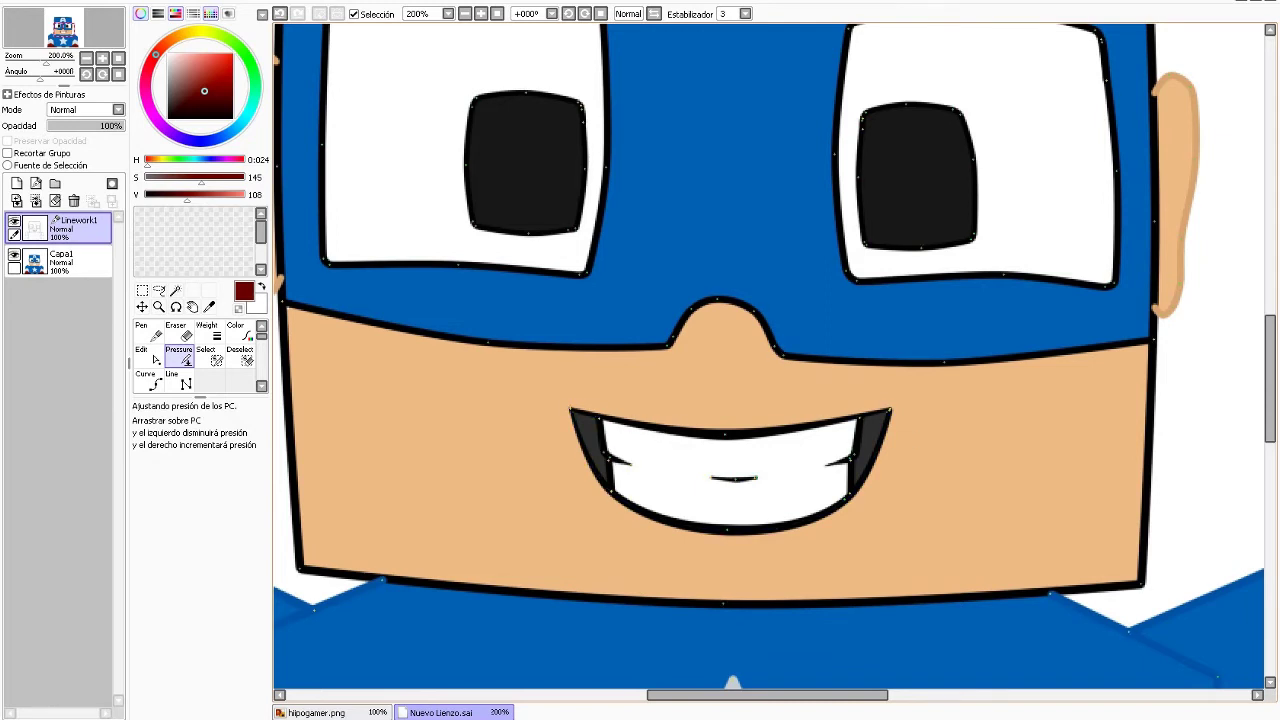
Vary the line pressure along the mask edge around the nose and on the eye, pupil and head outlines.
scroll(712, 300, down, 2)
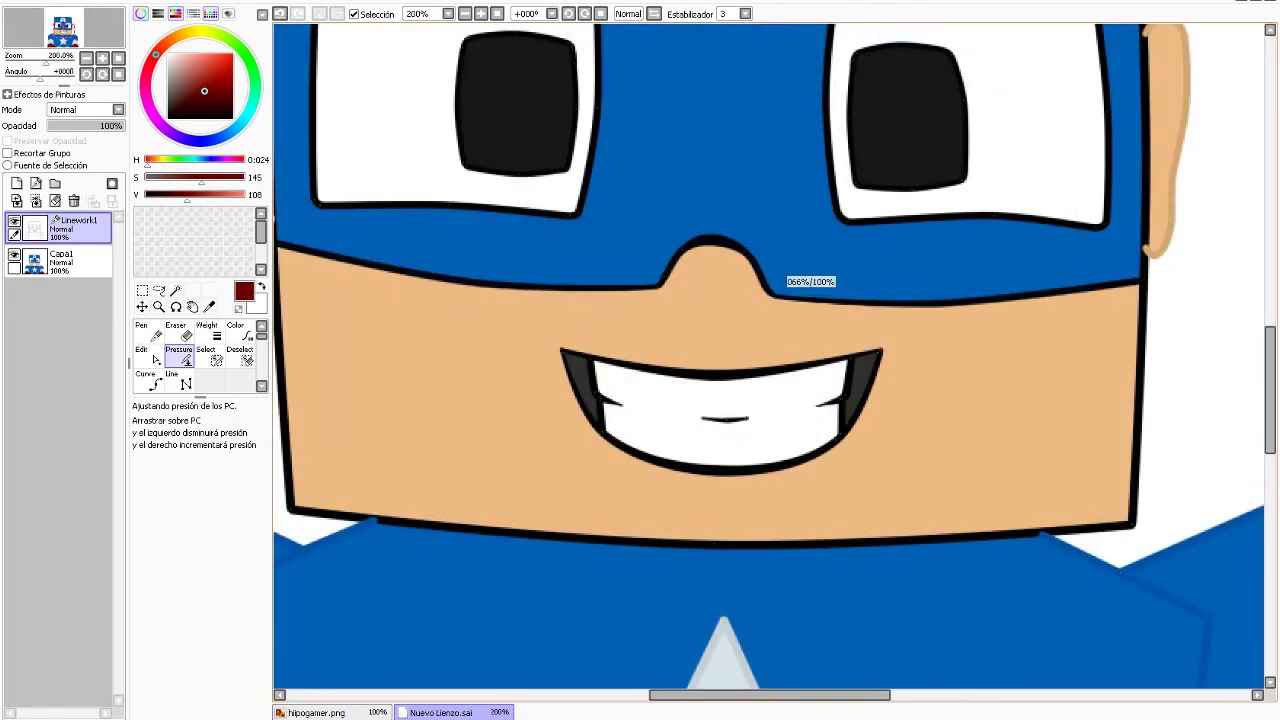
scroll(786, 282, down, 2)
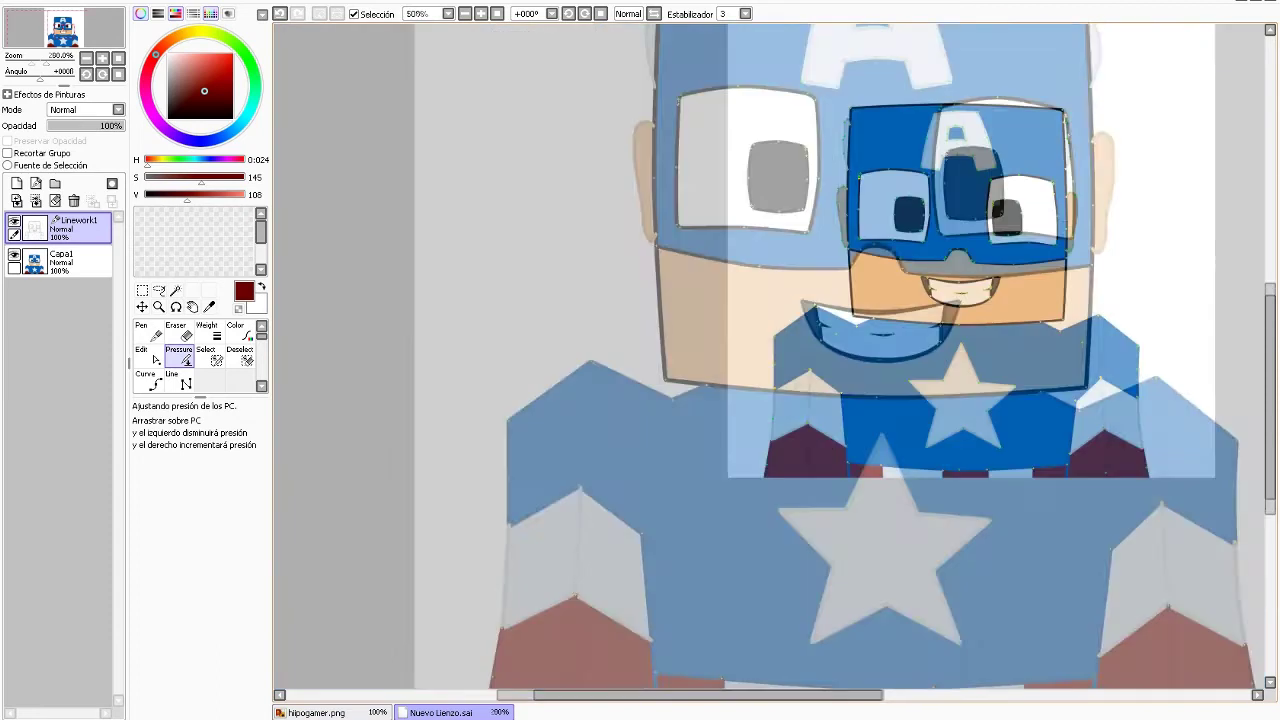
scroll(786, 282, up, 2)
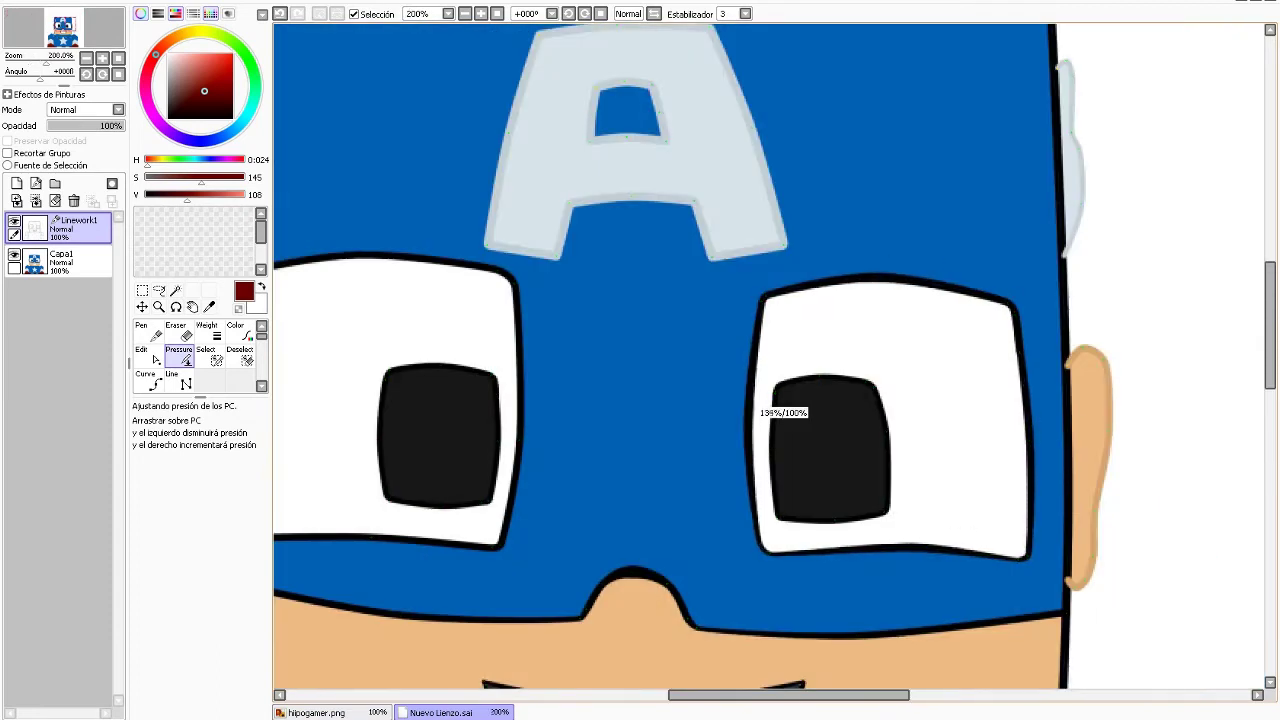
drag(790, 695, 712, 695)
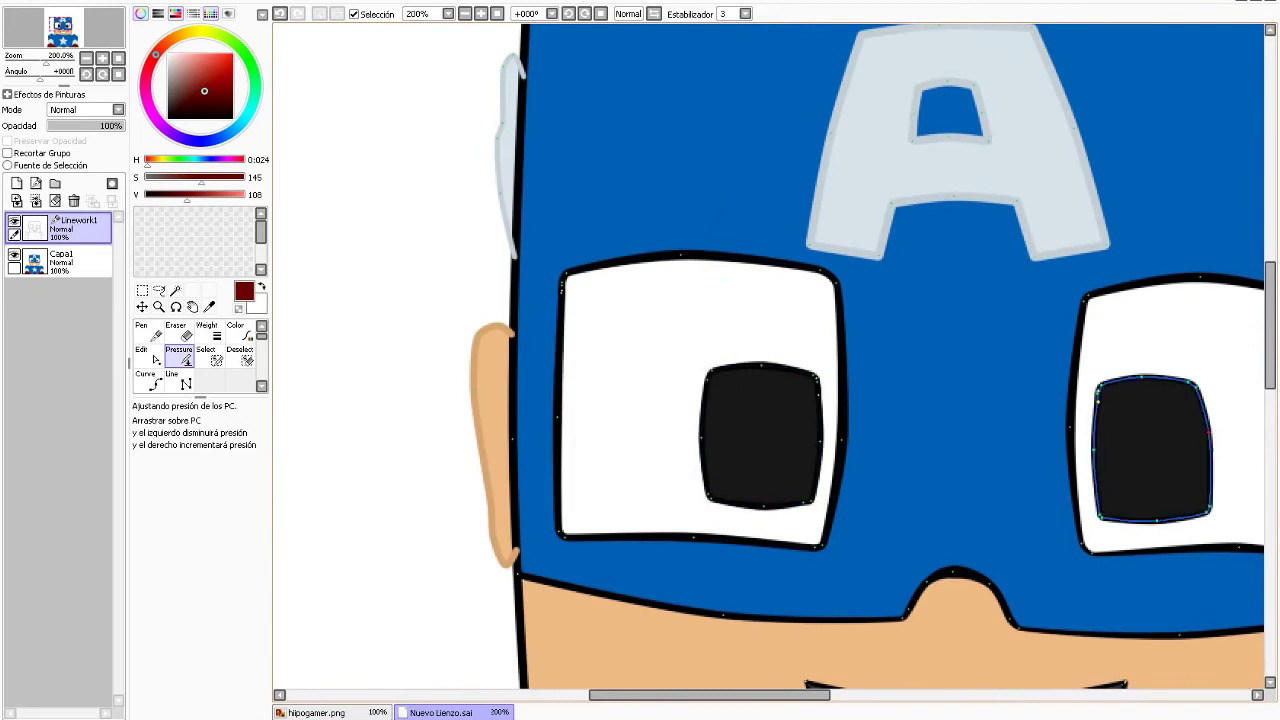
scroll(1090, 440, down, 3)
scroll(1063, 434, up, 3)
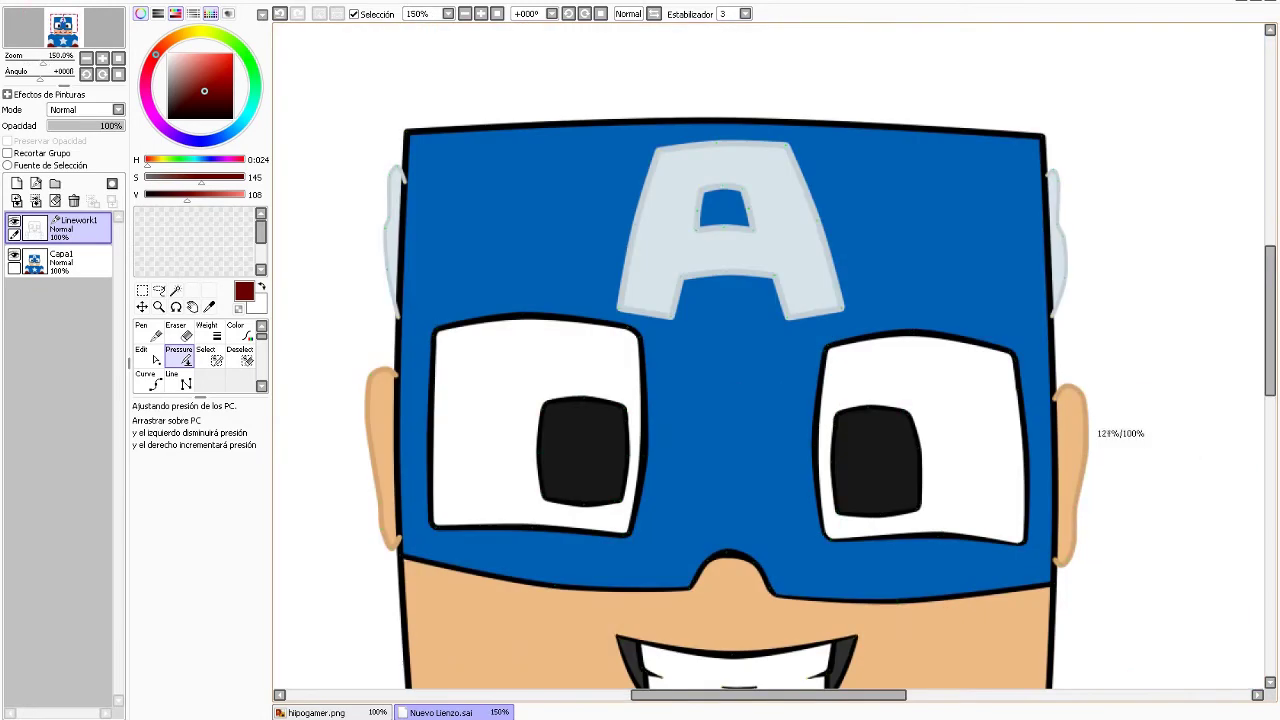
scroll(672, 110, down, 2)
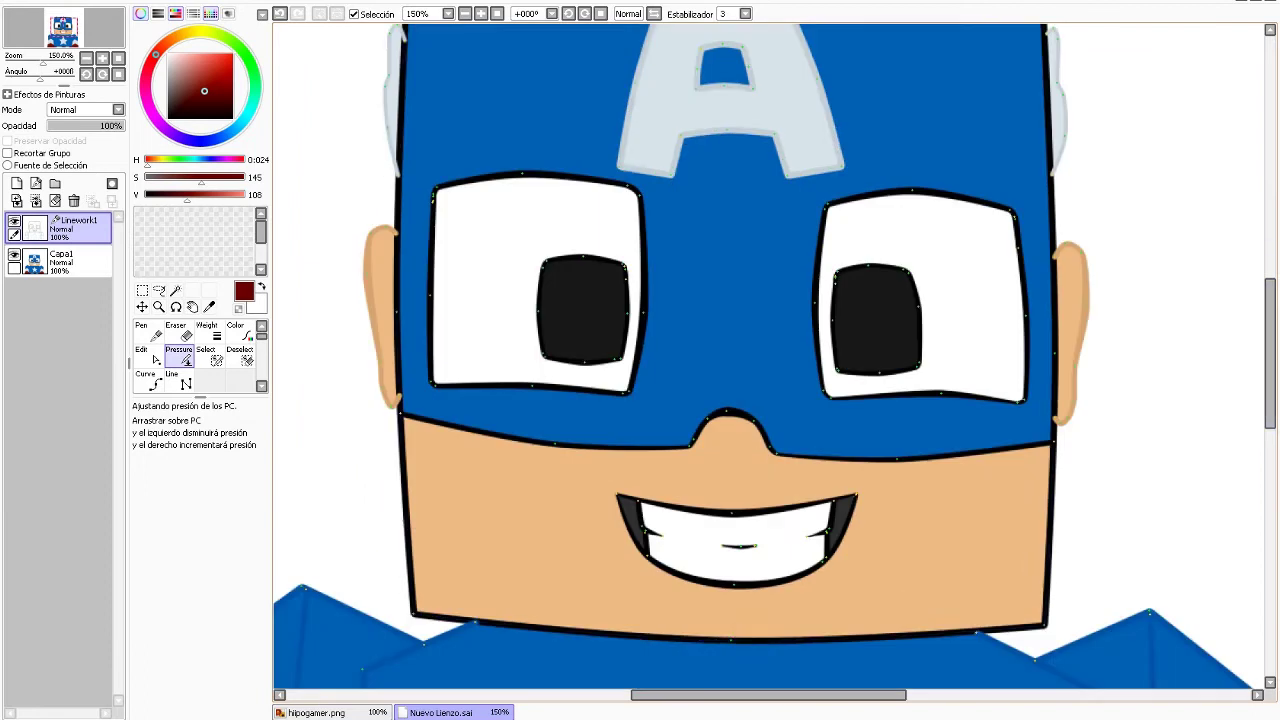
Adjust the line pressure at the points of the sleeve and arm outlines.
scroll(745, 622, down, 3)
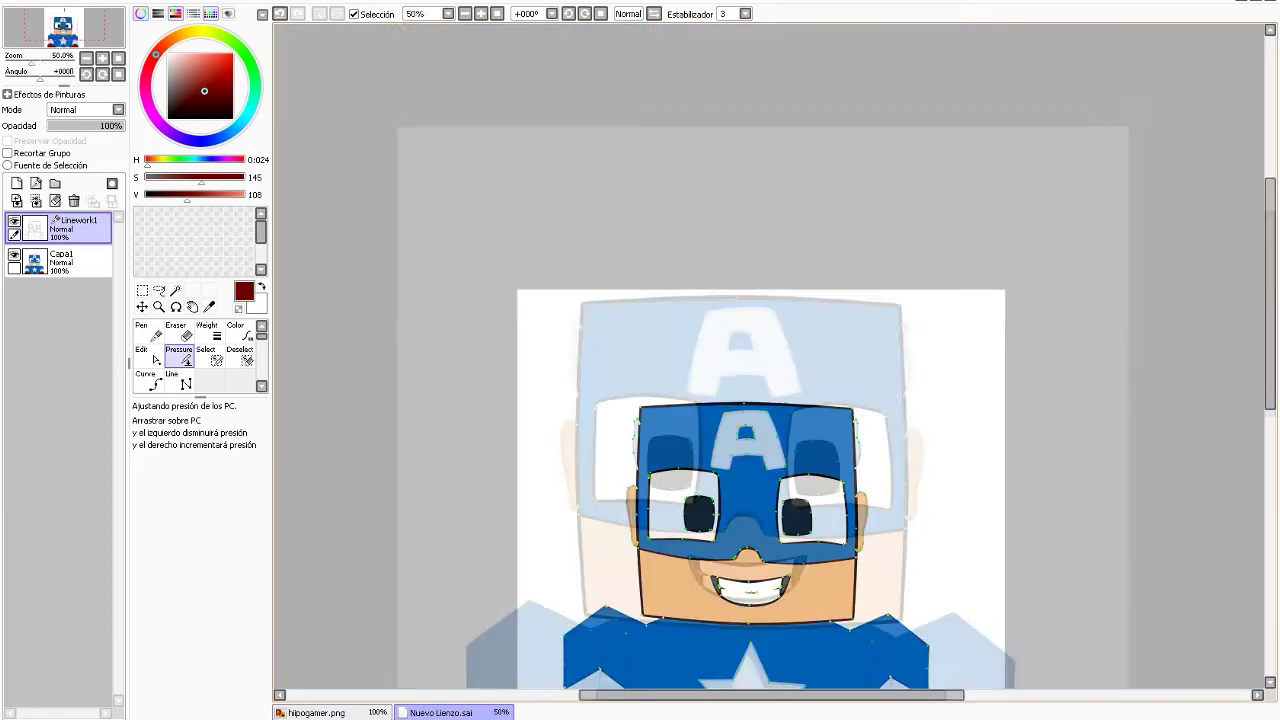
scroll(600, 480, up, 2)
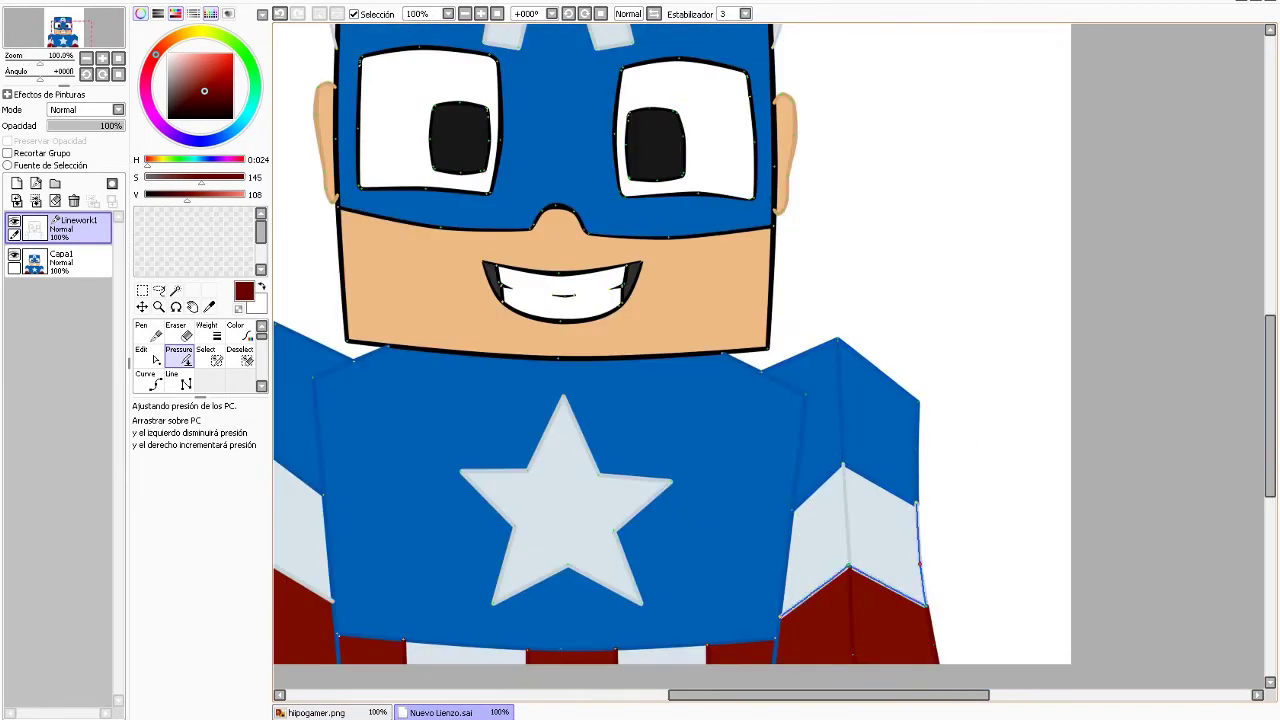
scroll(940, 628, left, 3)
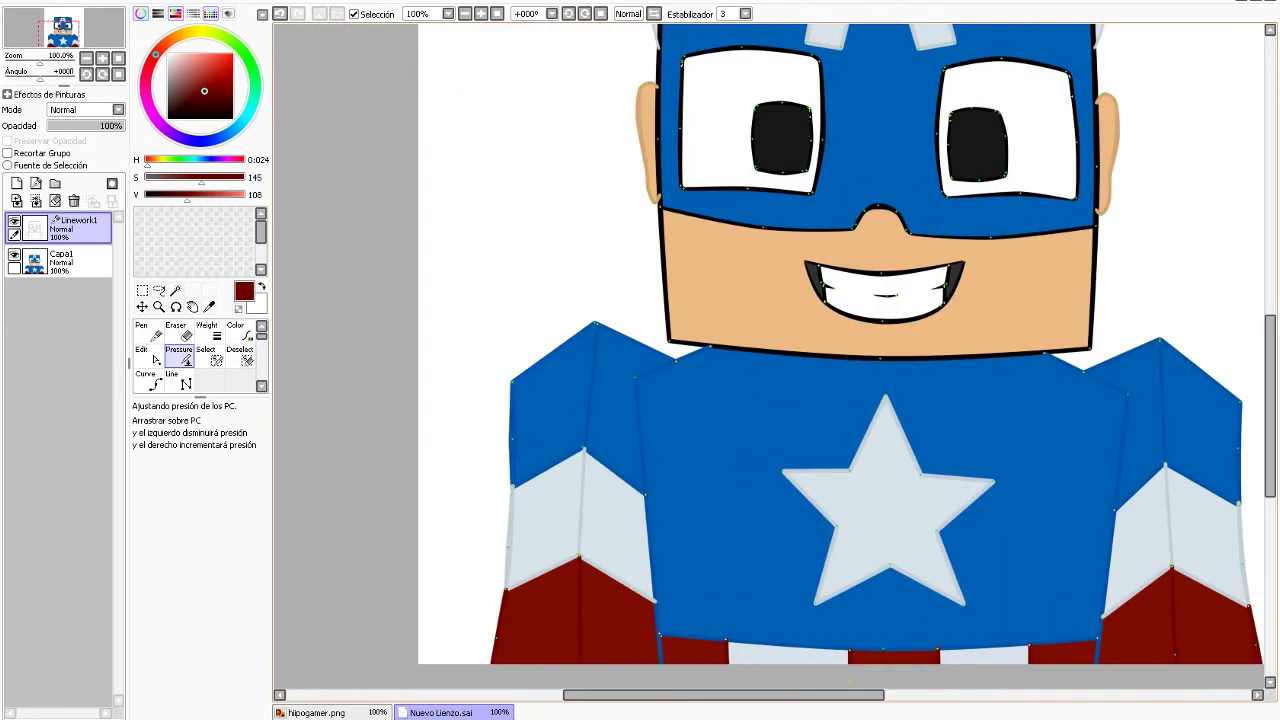
scroll(770, 360, down, 2)
scroll(770, 360, up, 1)
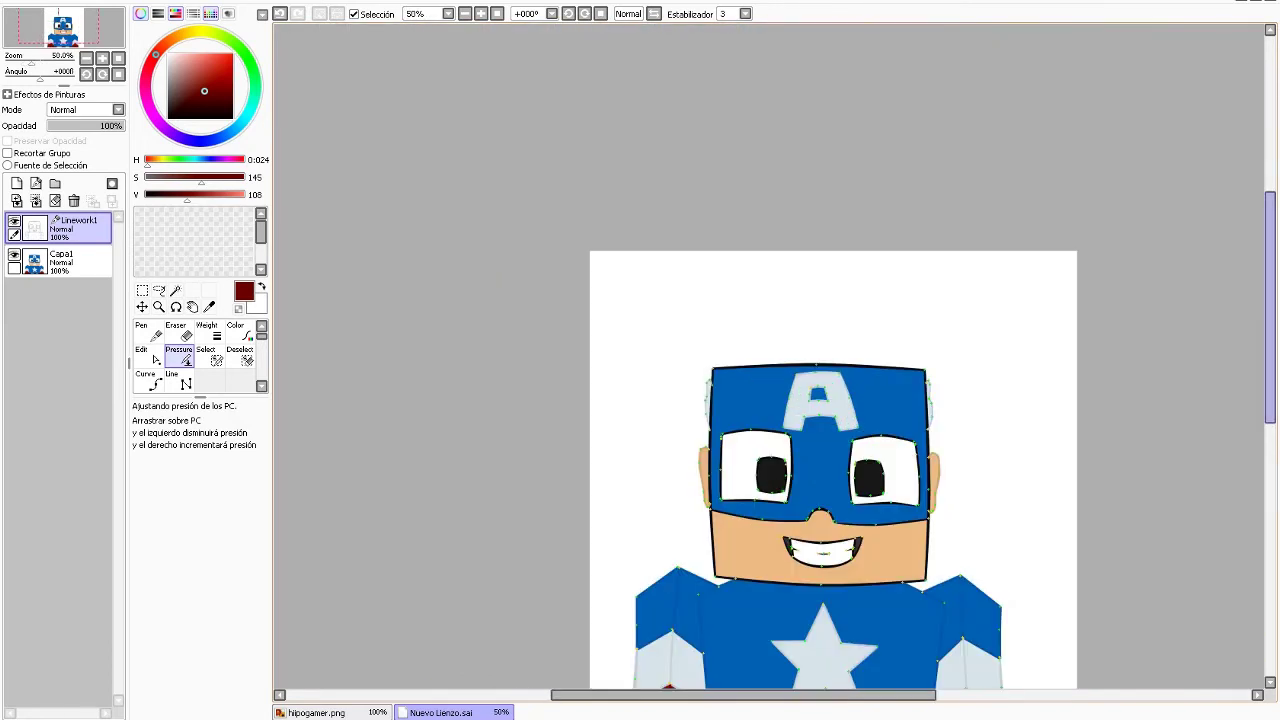
scroll(770, 360, down, 2)
Erase small gaps in both side lines of the head just below the mask edge with a size 7 eraser on Linework1.
key(n)
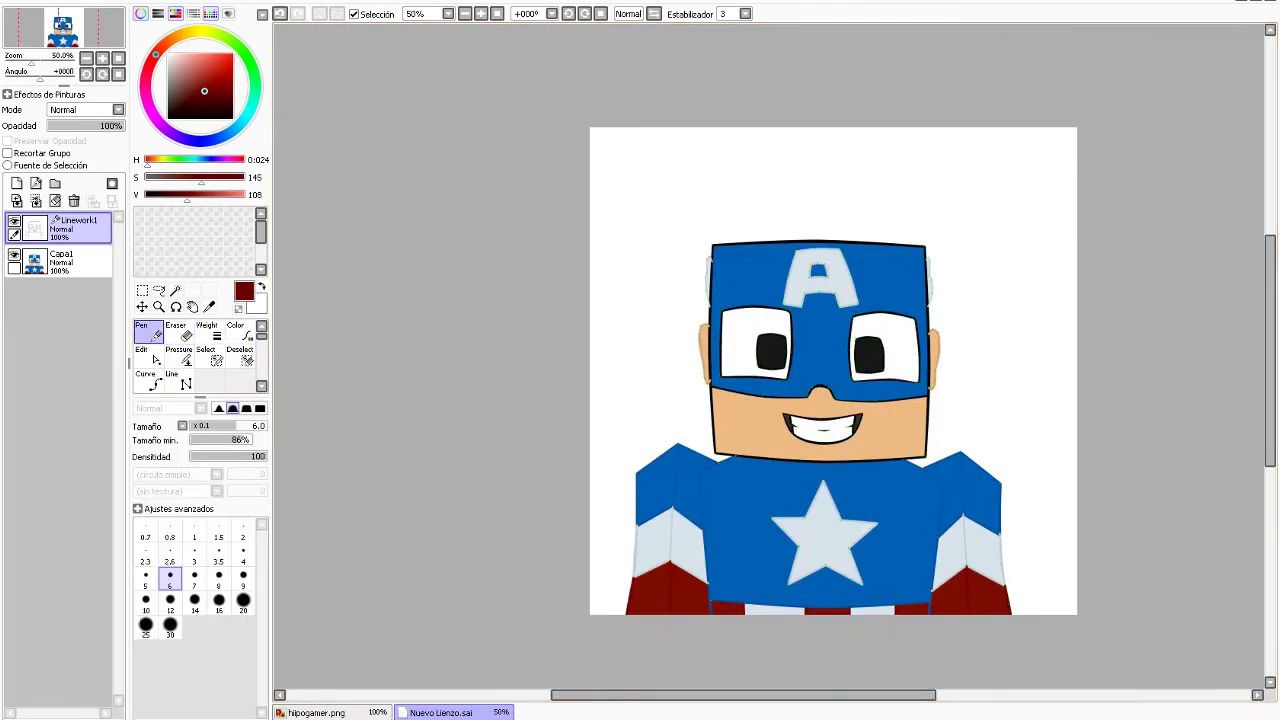
key(q)
key(e)
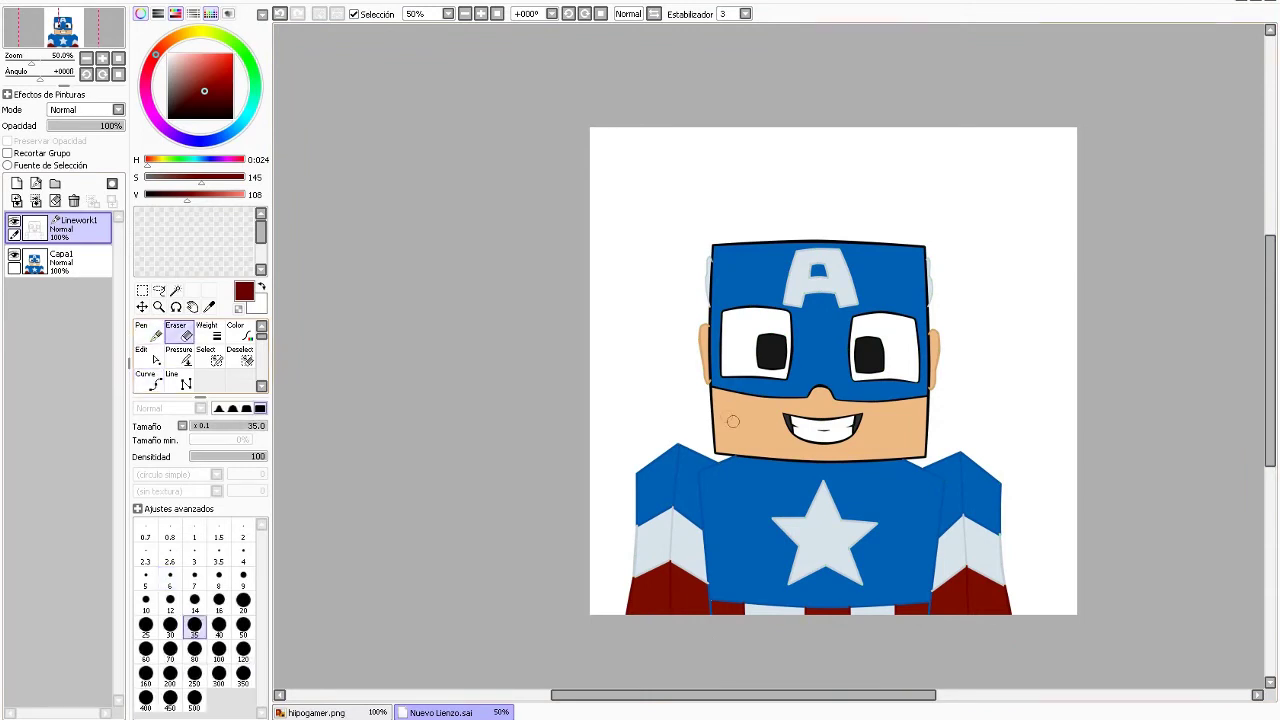
scroll(470, 371, up, 10)
click(194, 578)
scroll(590, 420, down, 5)
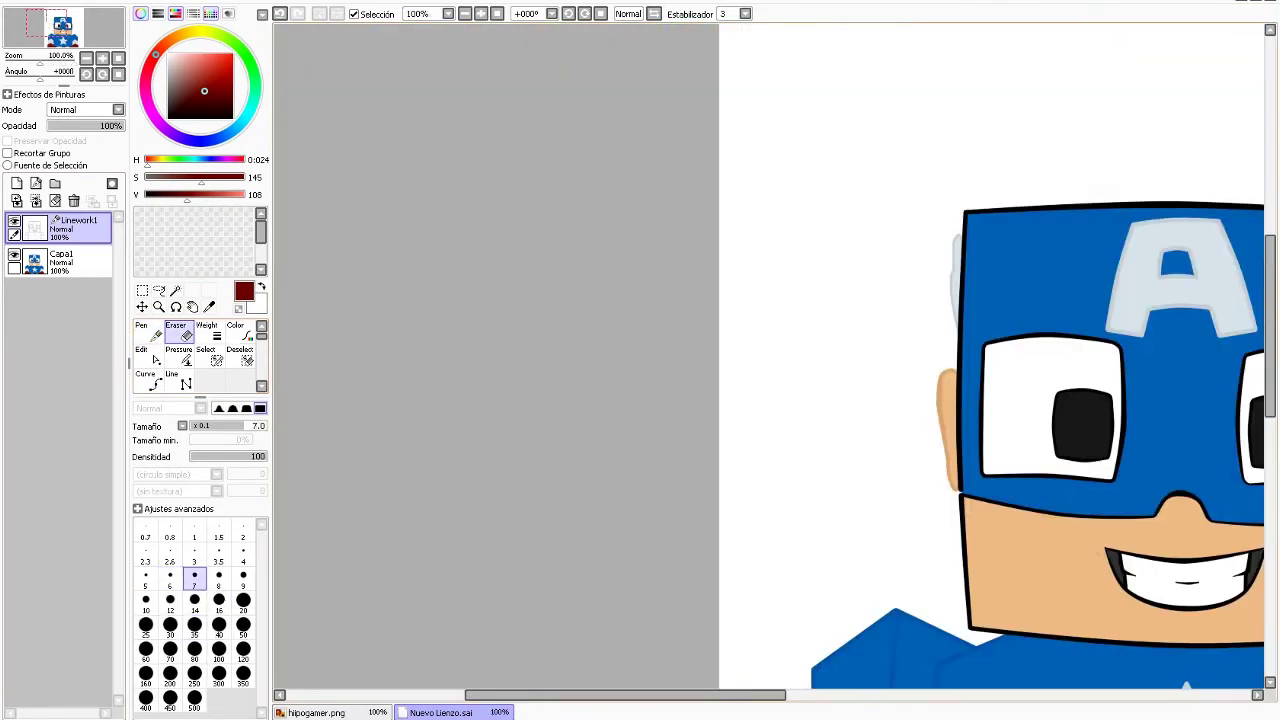
scroll(880, 551, up, 2)
scroll(823, 603, down, 3)
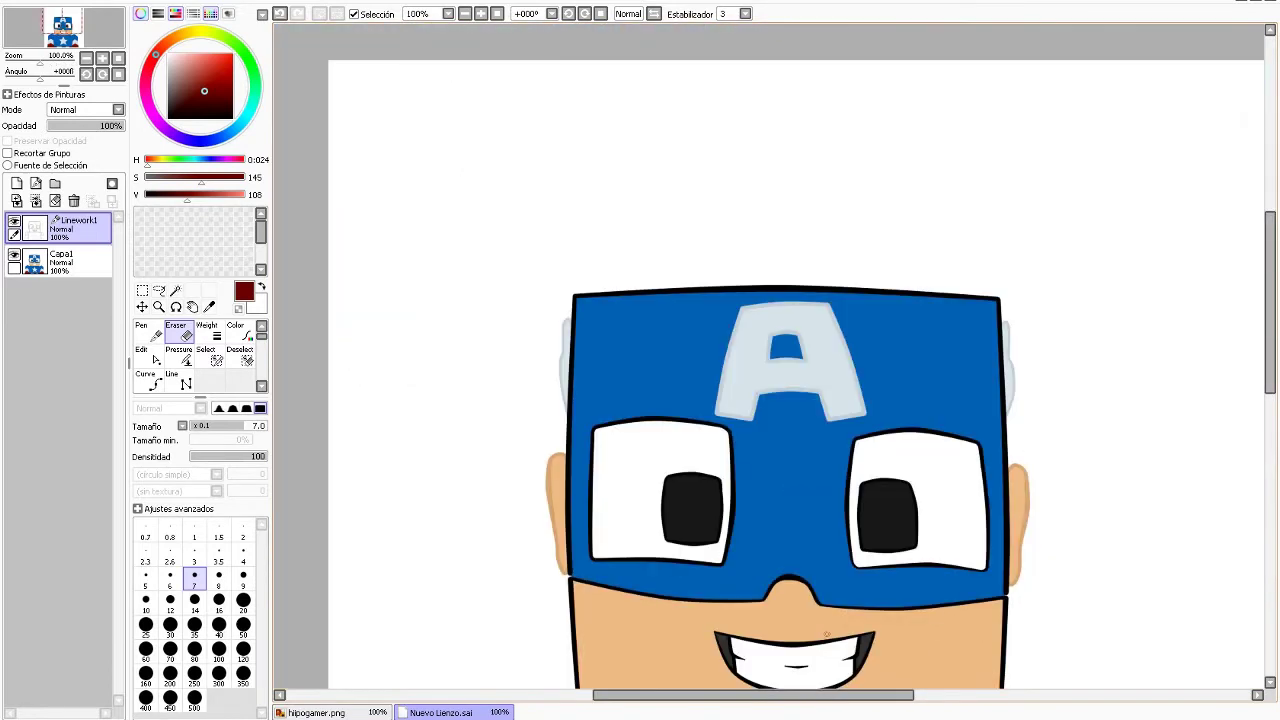
scroll(572, 580, up, 5)
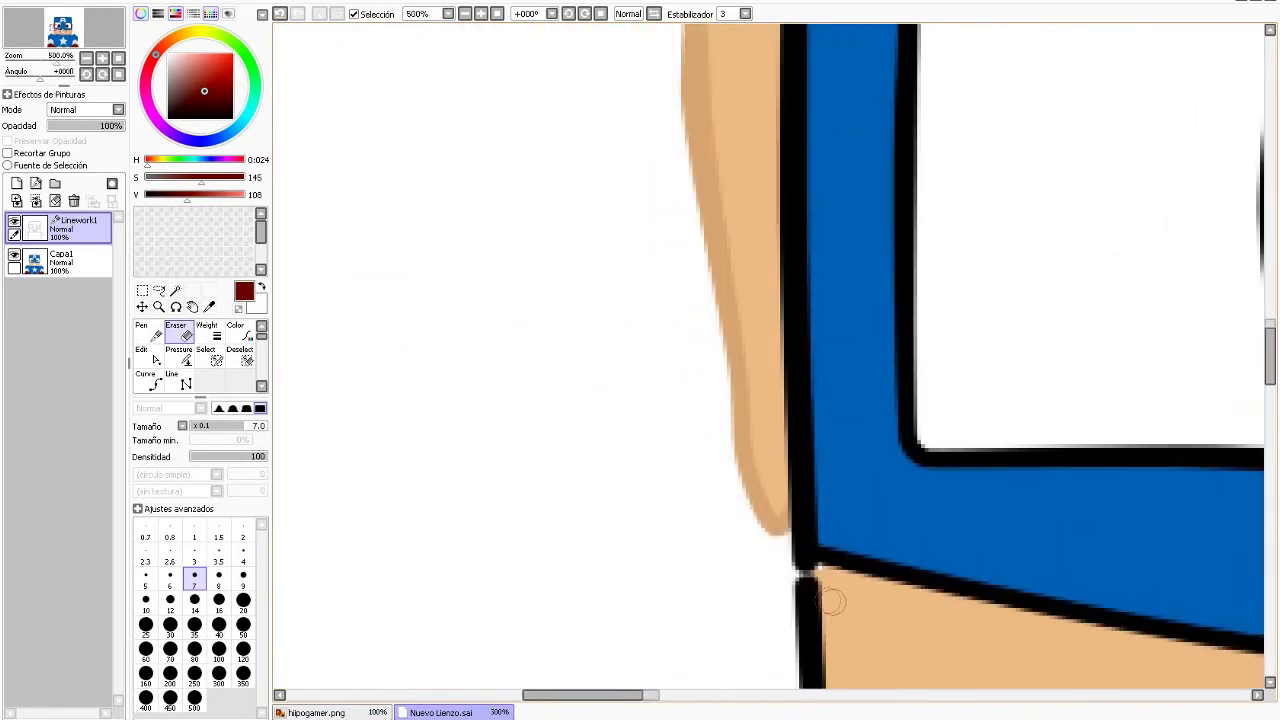
scroll(808, 535, down, 2)
scroll(988, 197, up, 3)
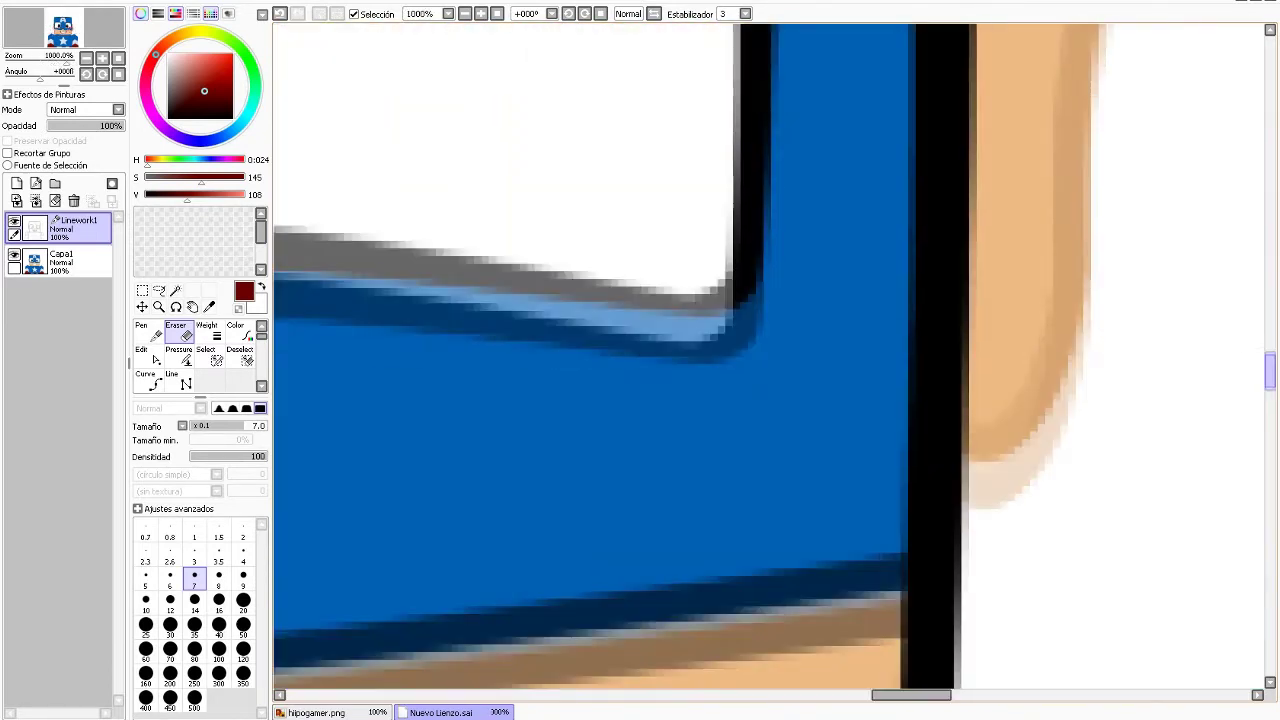
scroll(988, 197, down, 5)
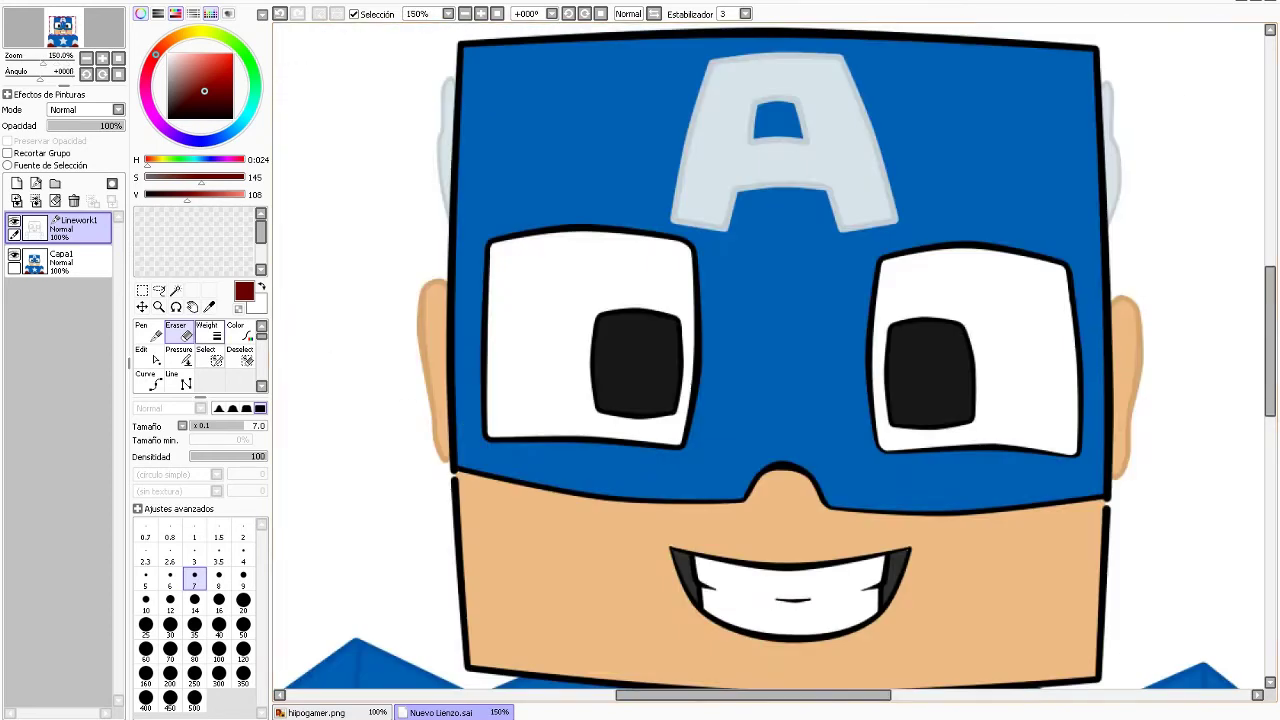
Sample the skin tone, set it to brightness 216, and recolor the lower face outline with the Color tool.
click(236, 333)
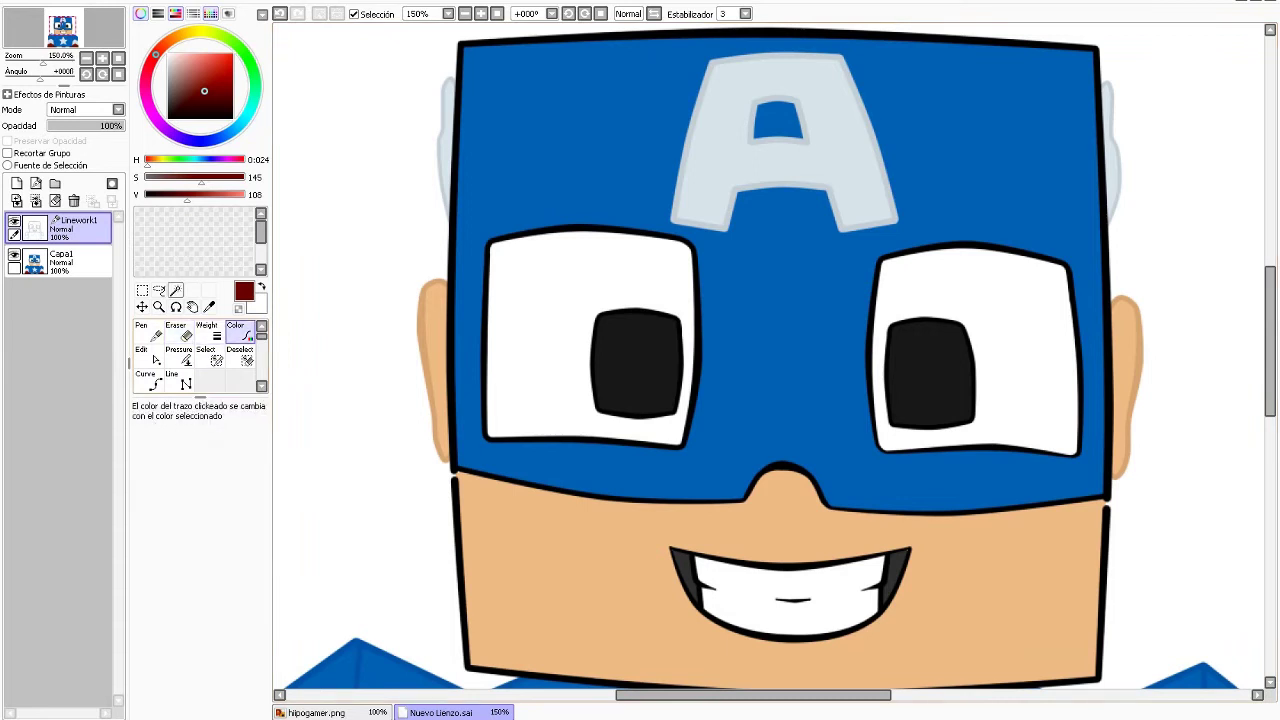
alt+click(600, 560)
click(456, 580)
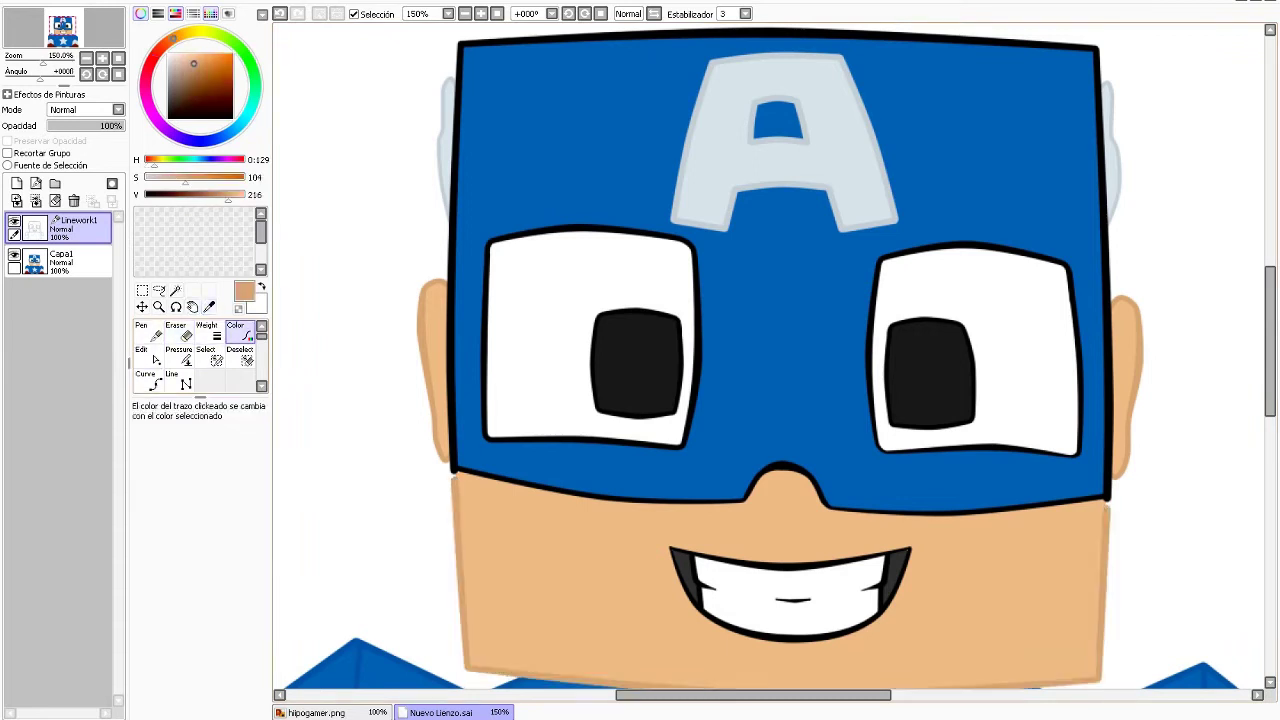
Sample the mask blue, darken it to brightness 166, and recolor the upper head outline and the mask's lower edge.
alt+click(780, 300)
click(452, 300)
click(600, 490)
Sample the dark fill of the pupils and recolor both pupil outlines with it.
scroll(775, 360, down, 3)
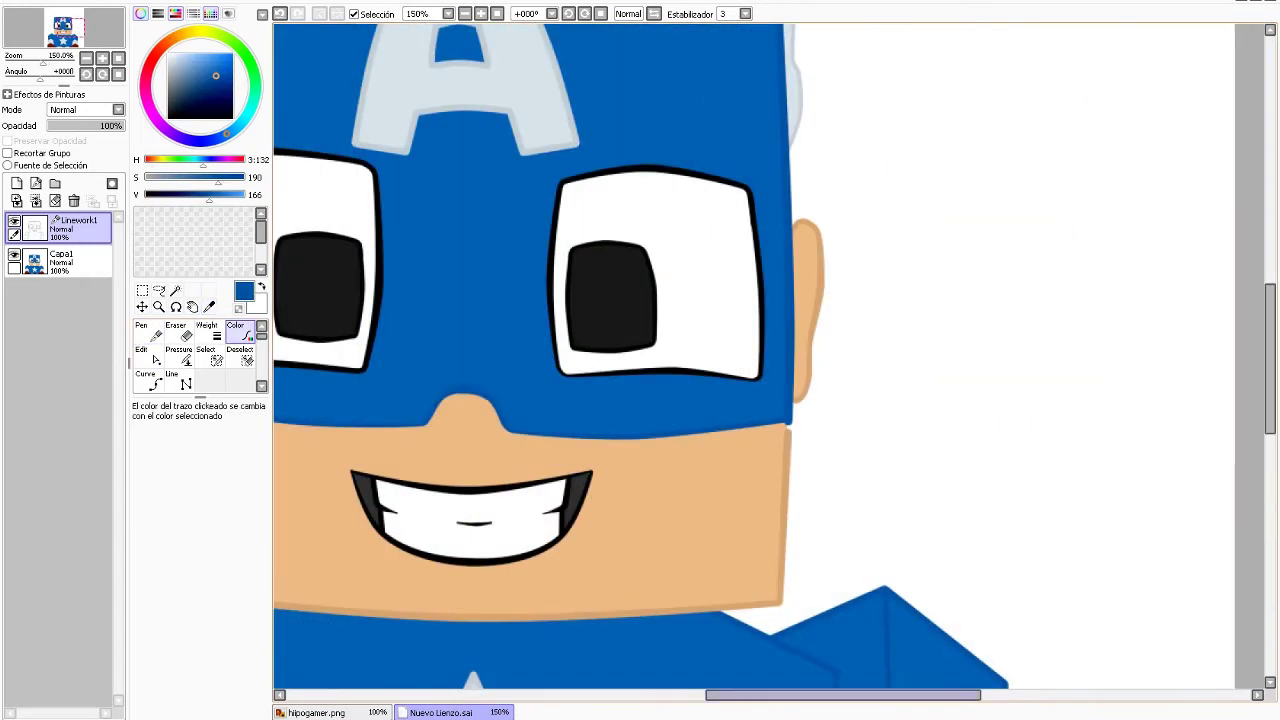
key(alt)
alt+click(530, 285)
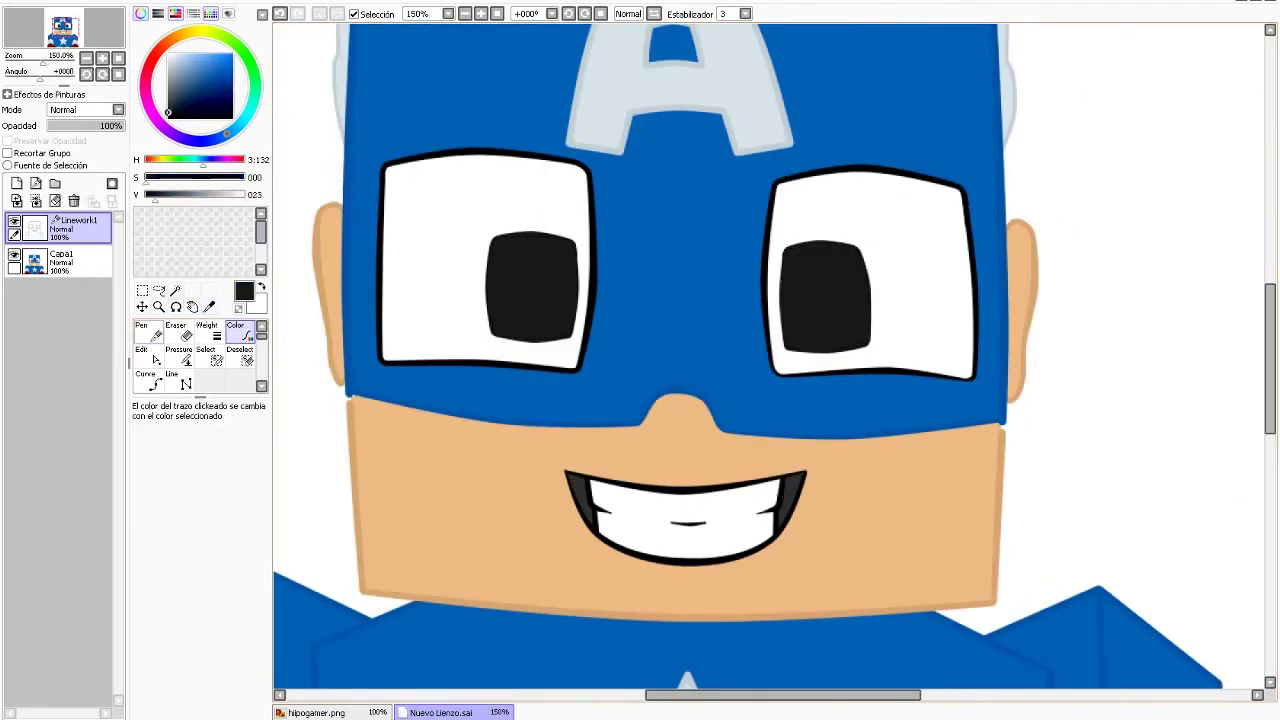
Sample the eye white, darken it to brightness 238, and recolor both eye outlines with the light gray.
alt+click(530, 195)
click(530, 158)
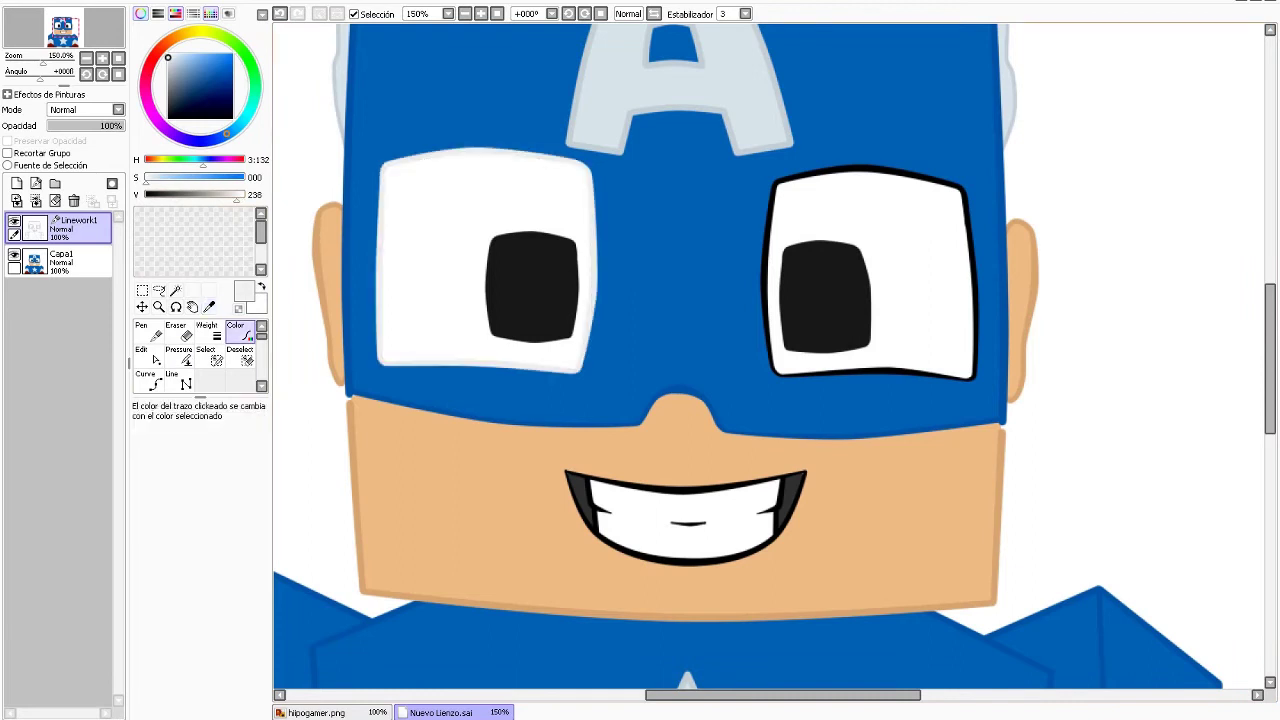
scroll(650, 300, down, 5)
scroll(676, 287, up, 5)
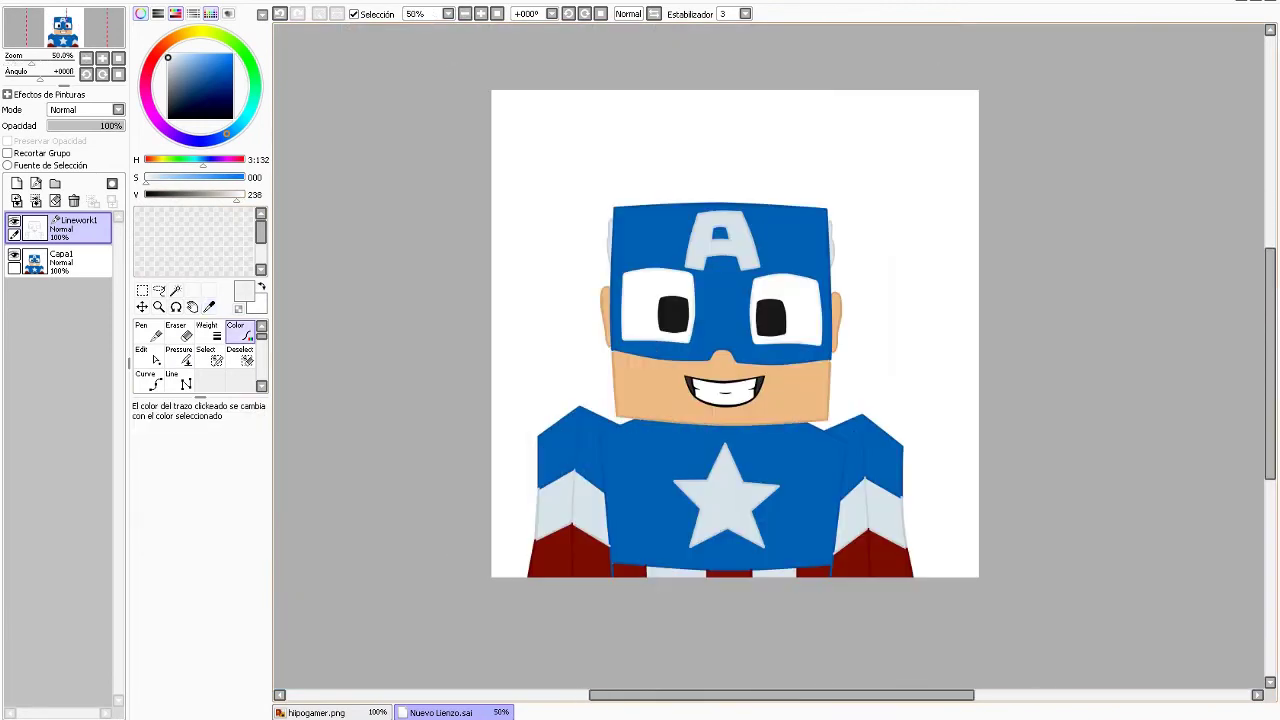
Erase the parts of both torso side lines that extend below the waistline on Linework1 with a size 7 eraser.
scroll(831, 332, up, 6)
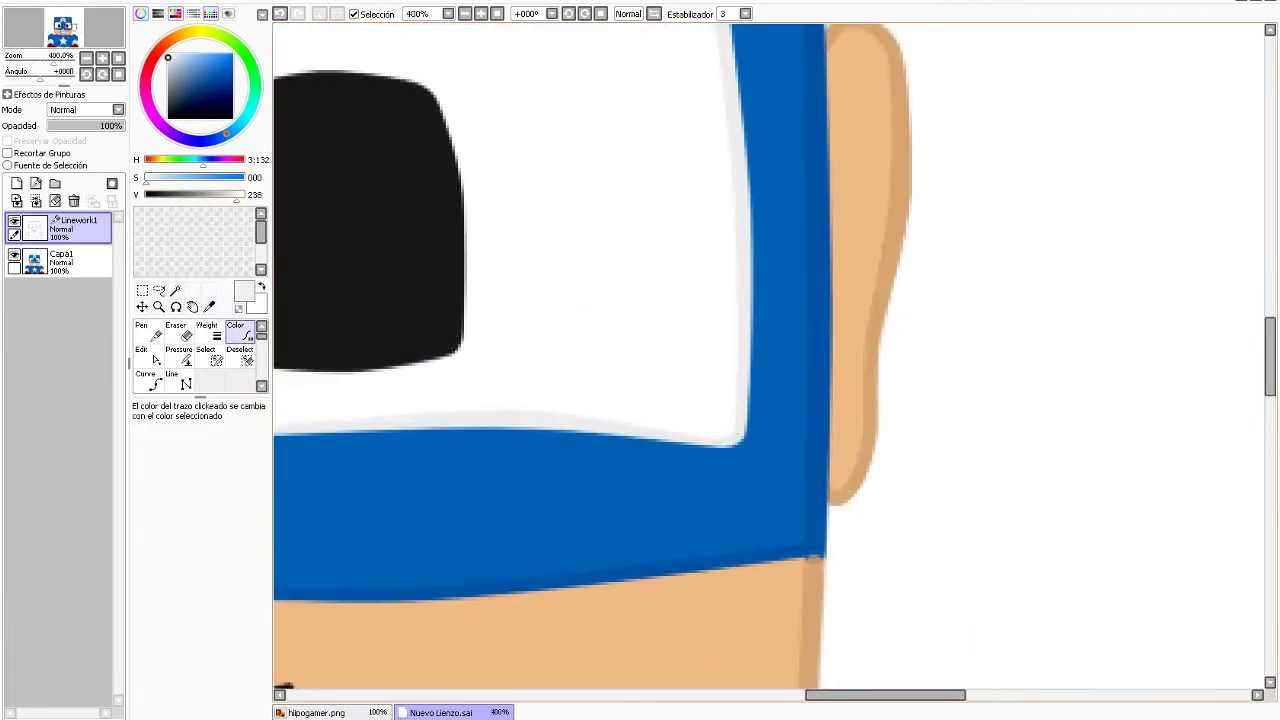
key(h)
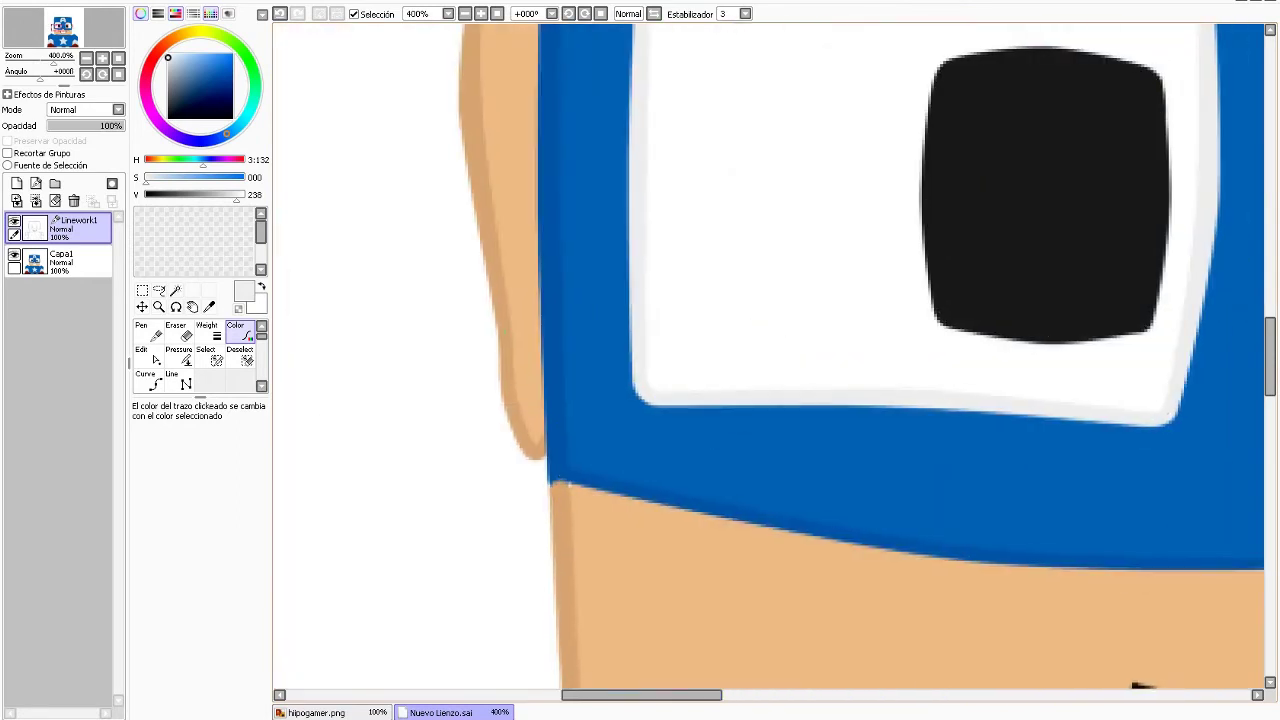
scroll(768, 362, down, 5)
scroll(890, 530, down, 5)
scroll(890, 530, up, 6)
key(e)
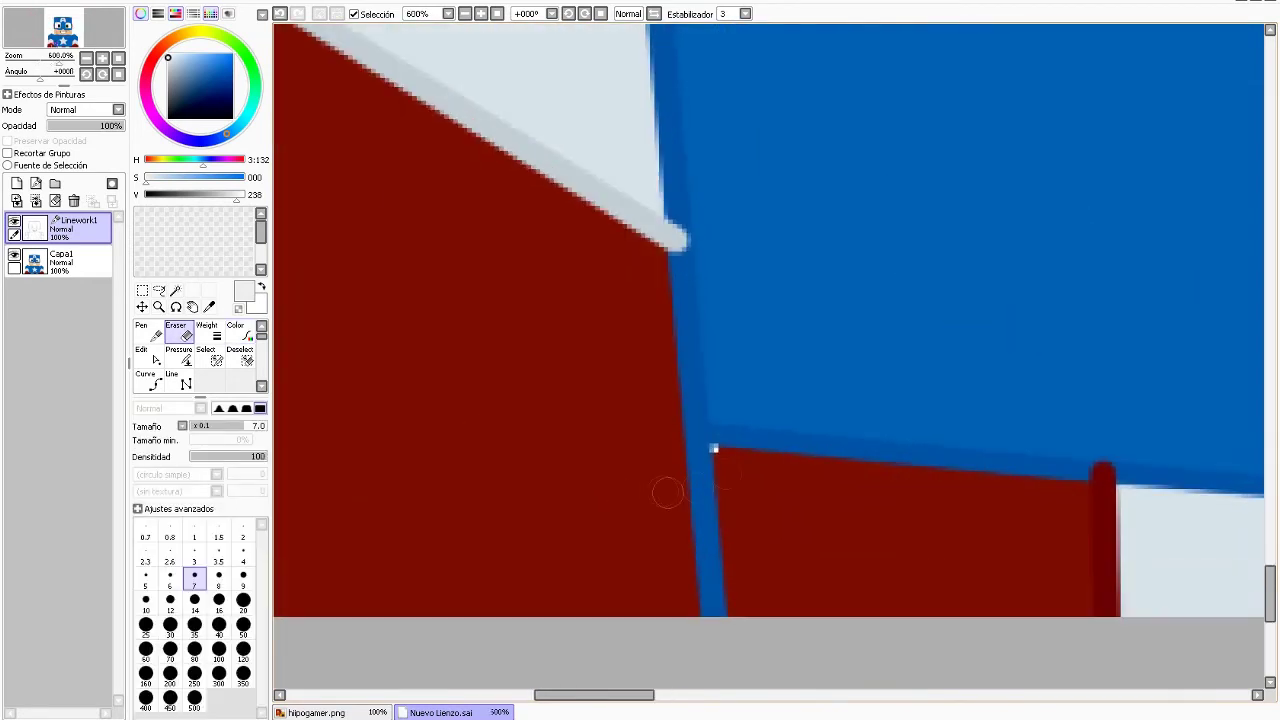
scroll(890, 530, down, 4)
scroll(849, 497, up, 3)
scroll(857, 600, down, 3)
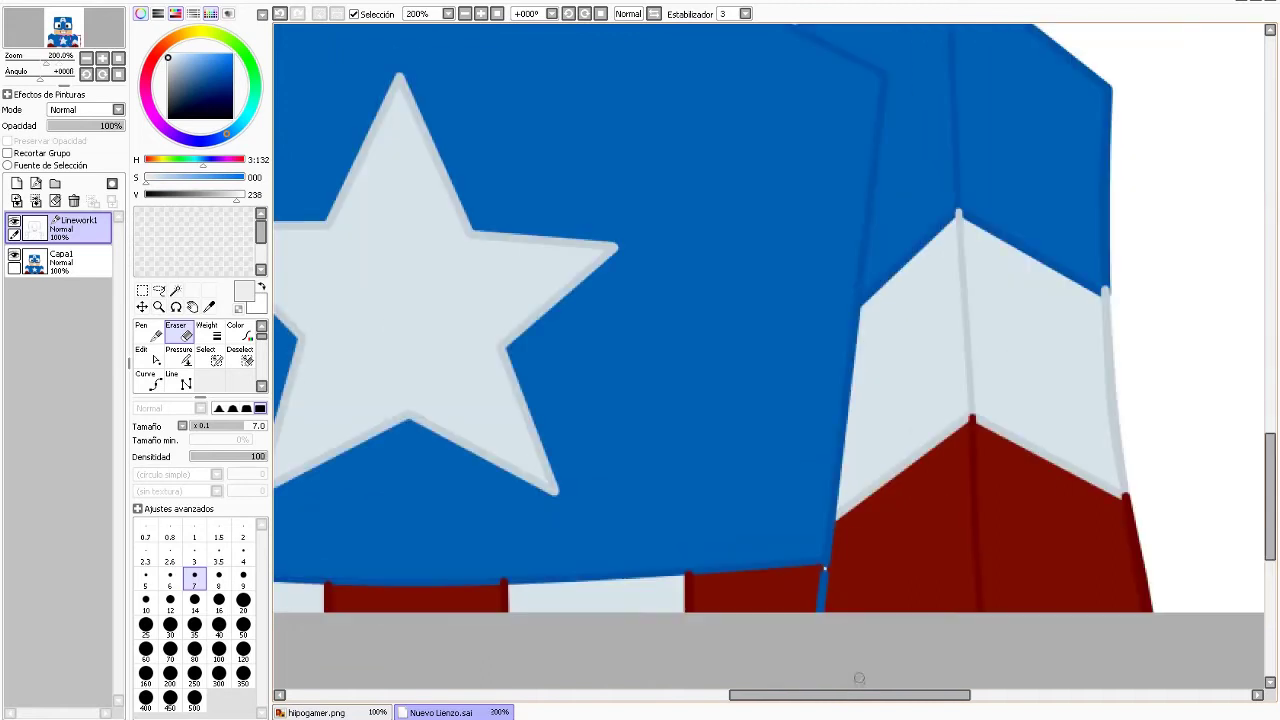
Redraw the torso side lines below the waistline in dark red at brightness 108 with the Curve tool at size 6.
scroll(1123, 568, left, 3)
key(c)
right_click(1125, 585)
click(1121, 592)
scroll(1123, 568, left, 4)
key(q)
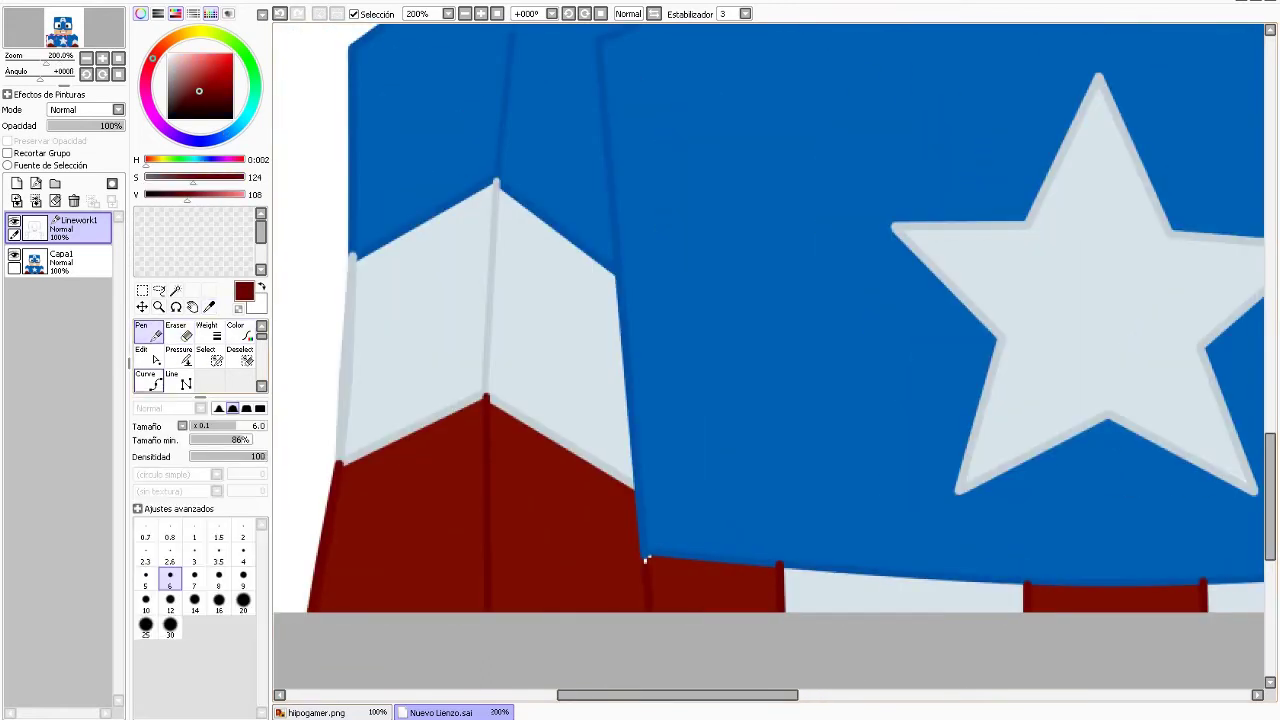
scroll(645, 560, up, 3)
key(Return)
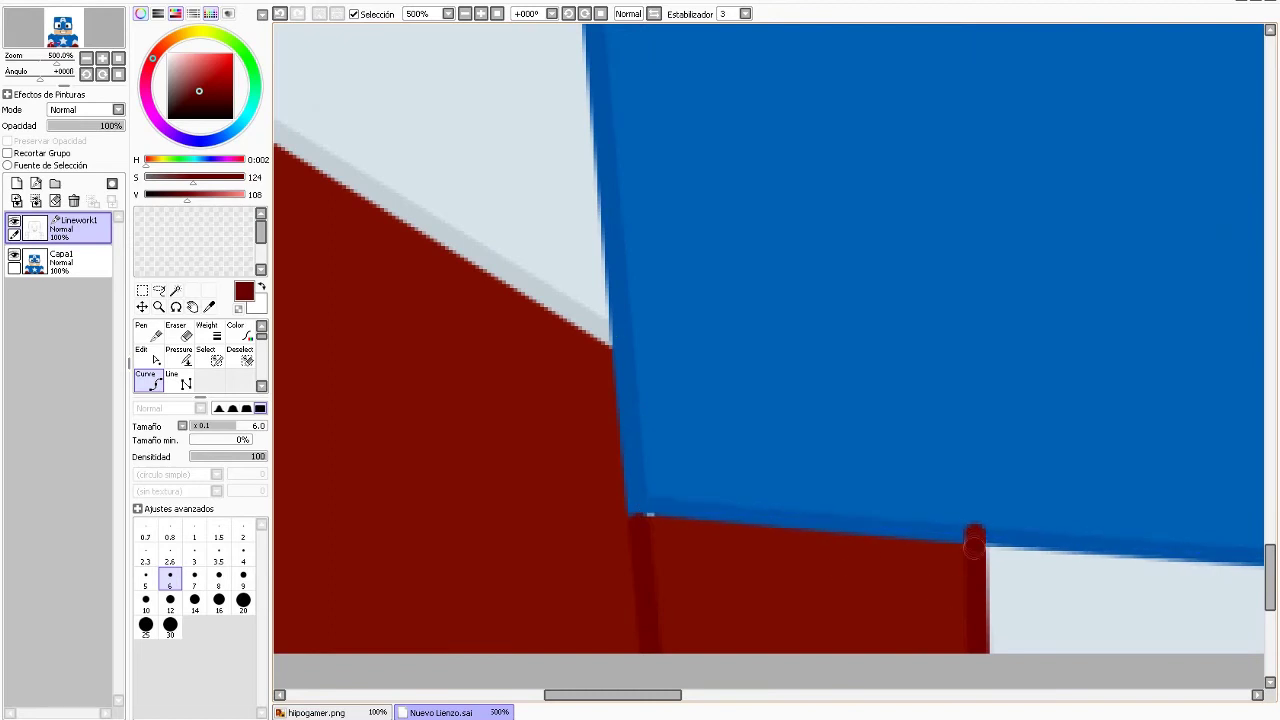
scroll(822, 688, right, 15)
click(840, 520)
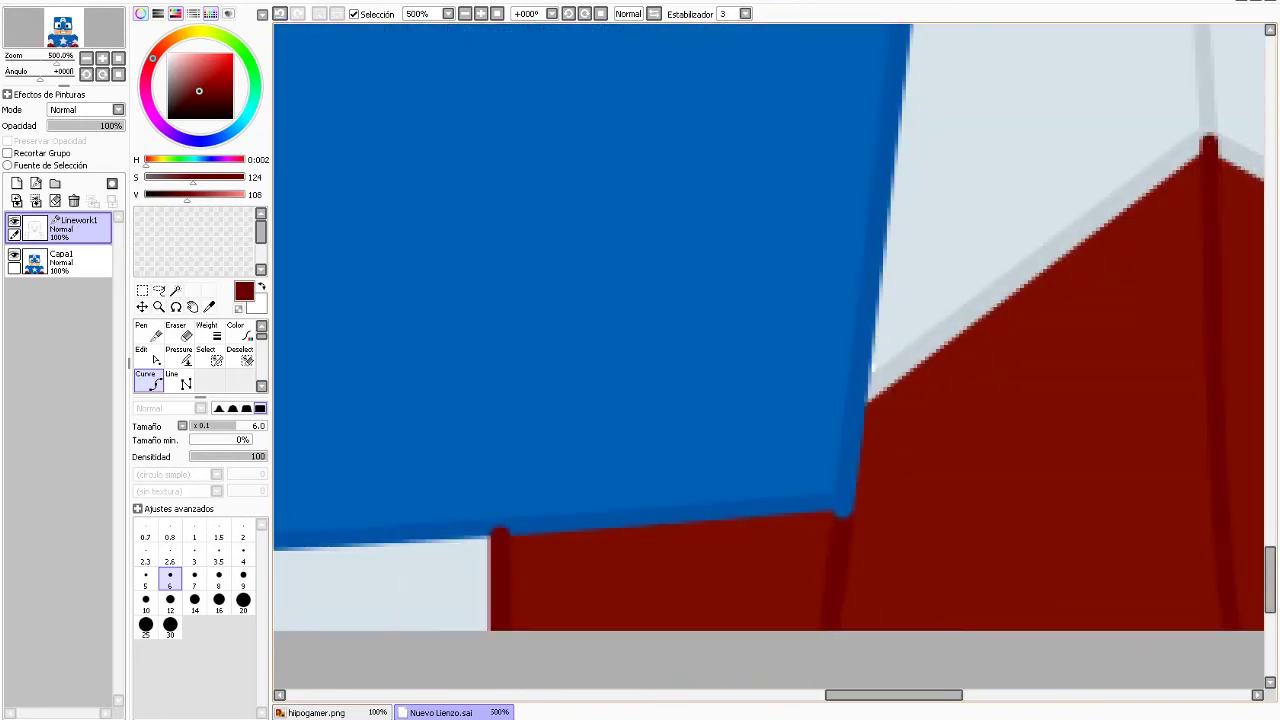
Examine the line joints at the belt stripes, shoulders and white sleeve bands for leftover gaps.
scroll(822, 688, left, 6)
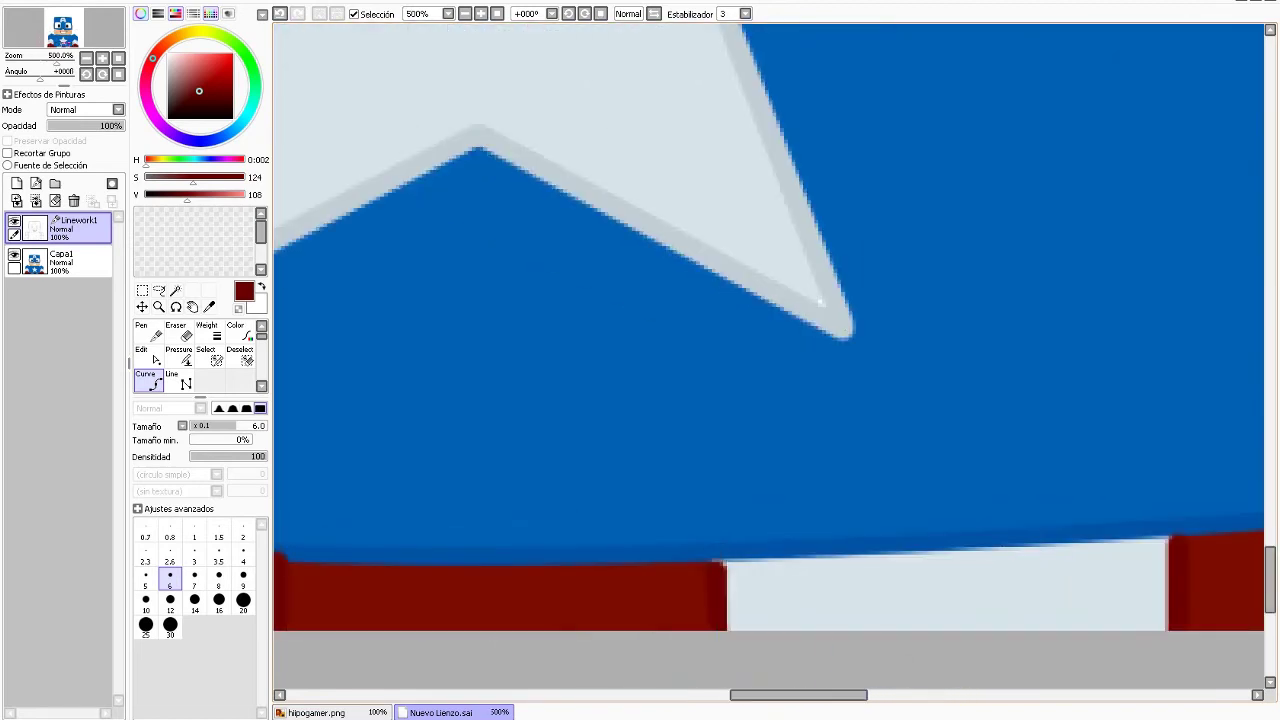
scroll(822, 688, down, 8)
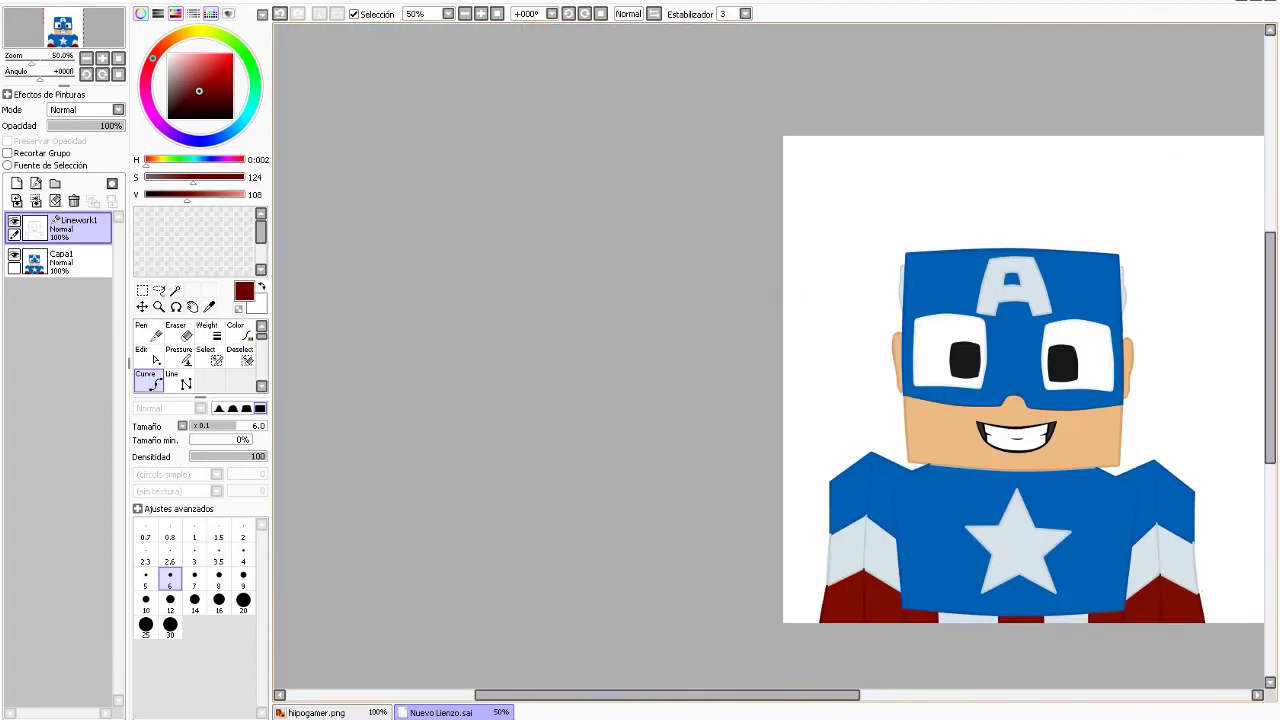
scroll(688, 498, up, 8)
scroll(688, 498, down, 3)
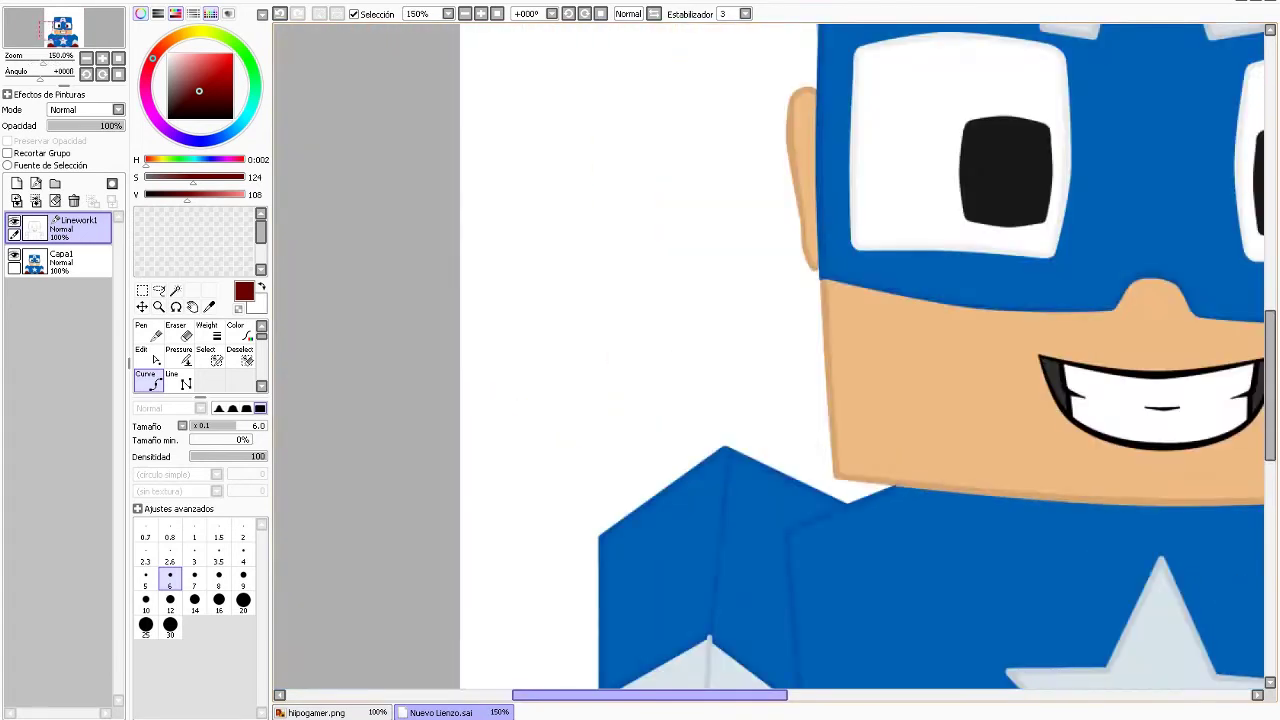
scroll(688, 498, up, 3)
scroll(688, 498, up, 1)
scroll(688, 498, down, 9)
scroll(900, 318, up, 8)
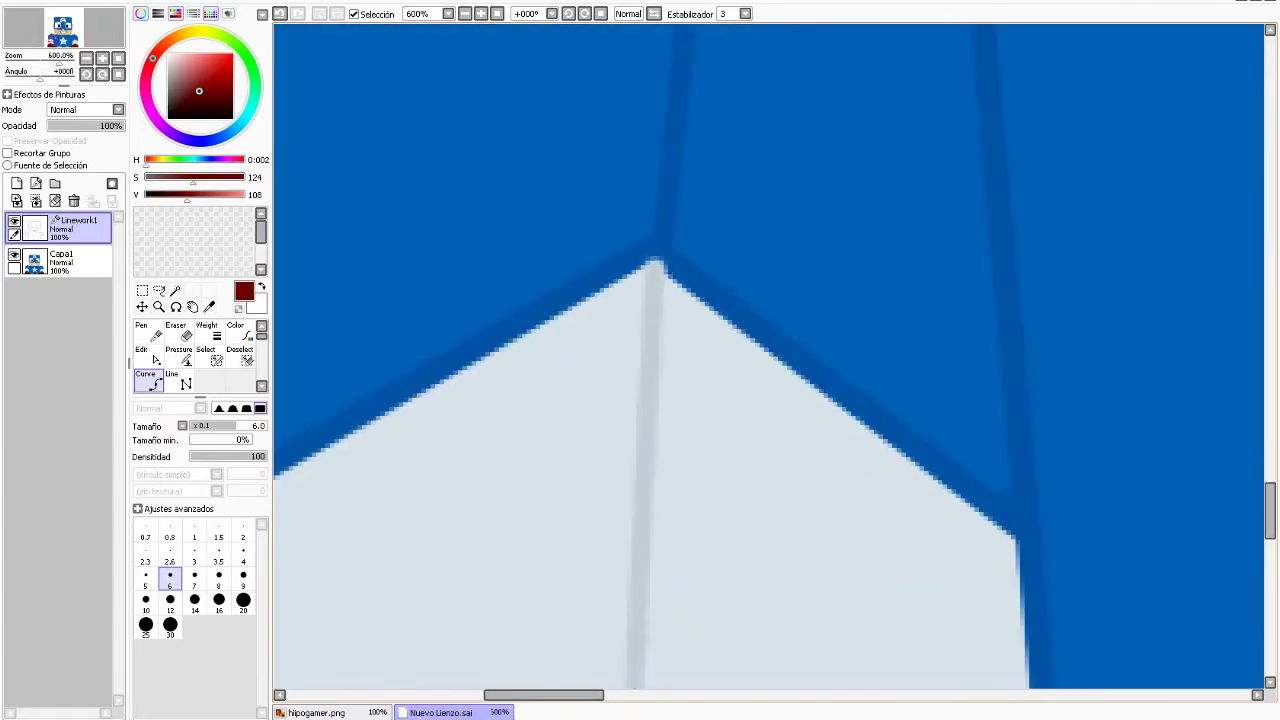
Recolor both eye outlines with the darker mask blue at brightness 166.
drag(733, 598, 1130, 598)
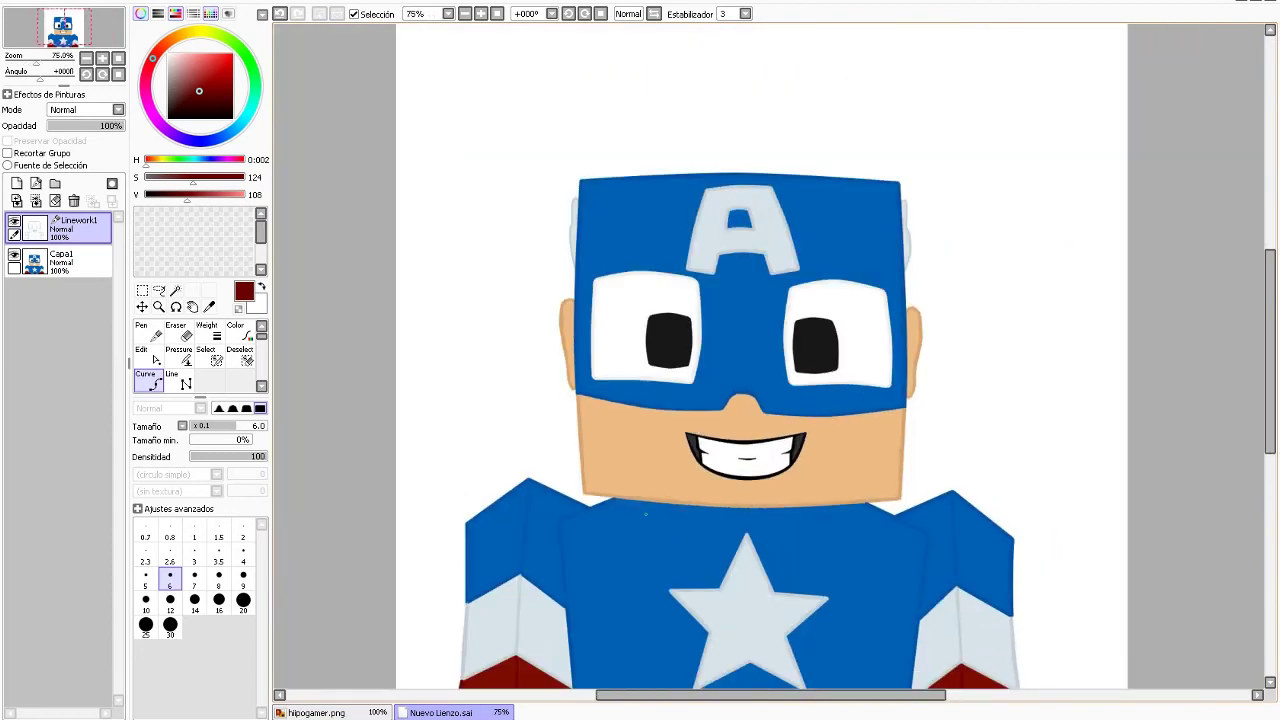
key(alt)
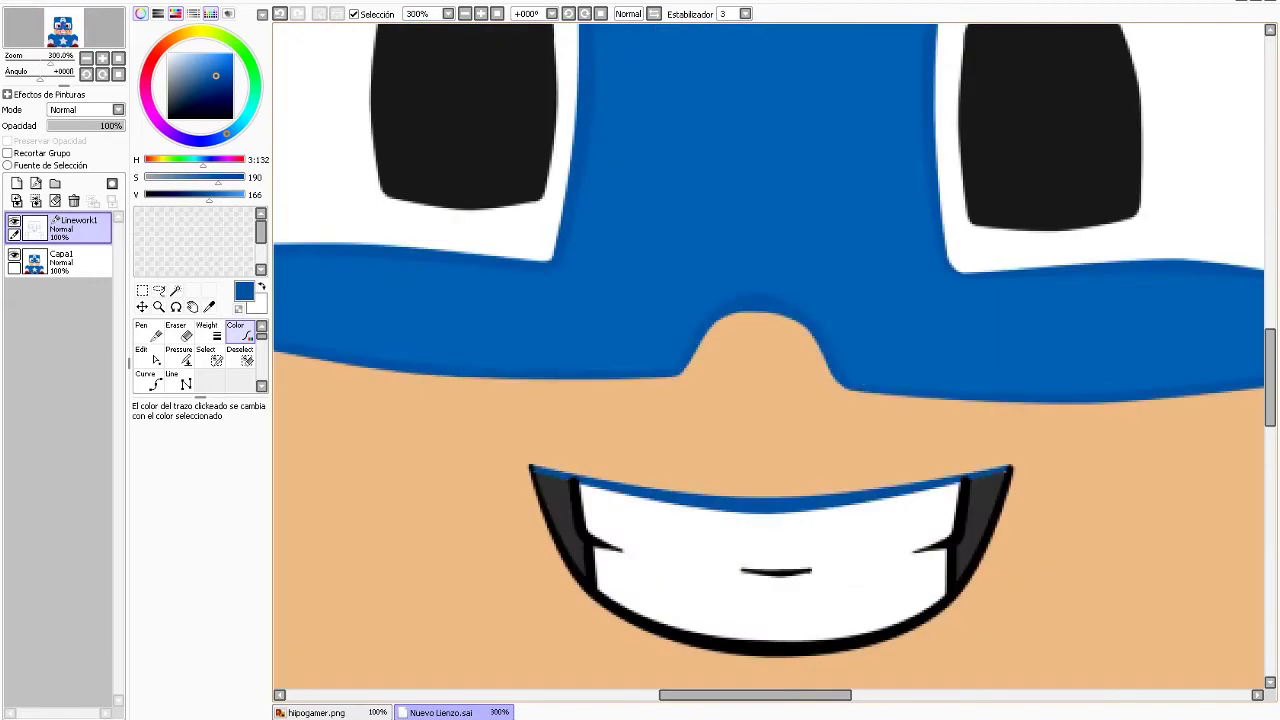
Try recoloring the mouth outline with the skin line tone at brightness 216 and the tooth lines with gray at brightness 208.
key(alt)
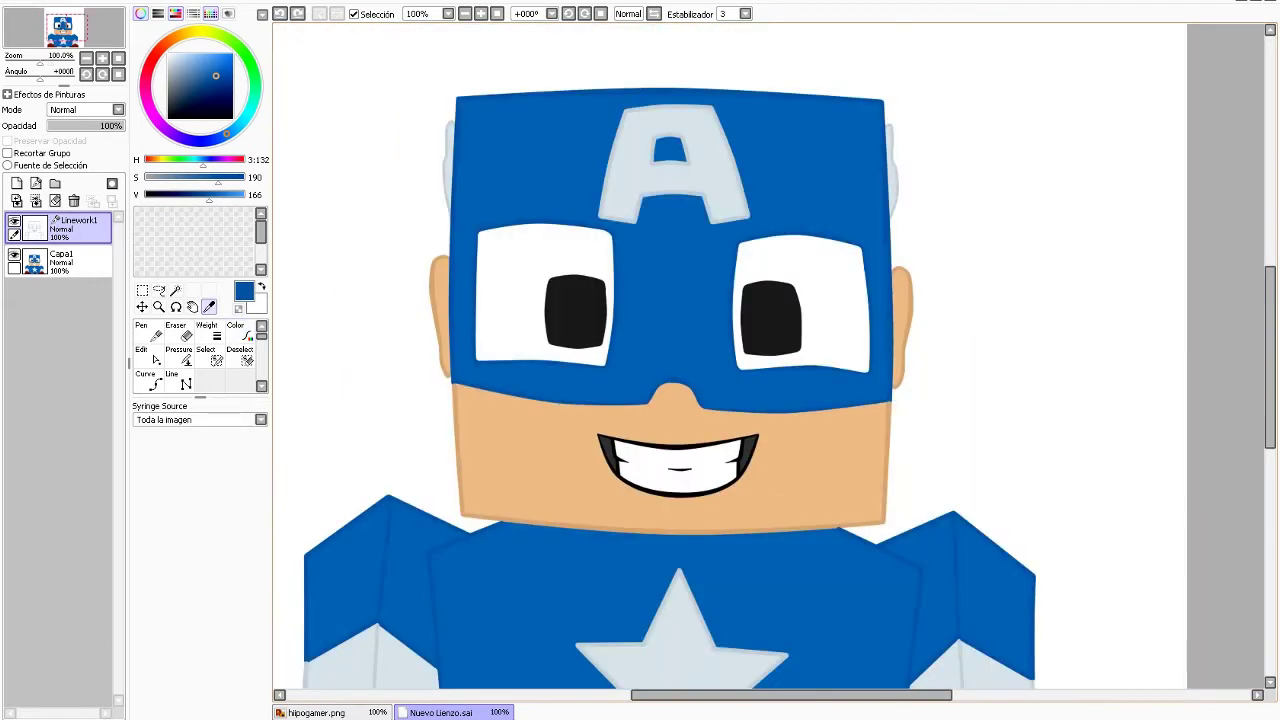
click(675, 420)
click(900, 430)
click(900, 625)
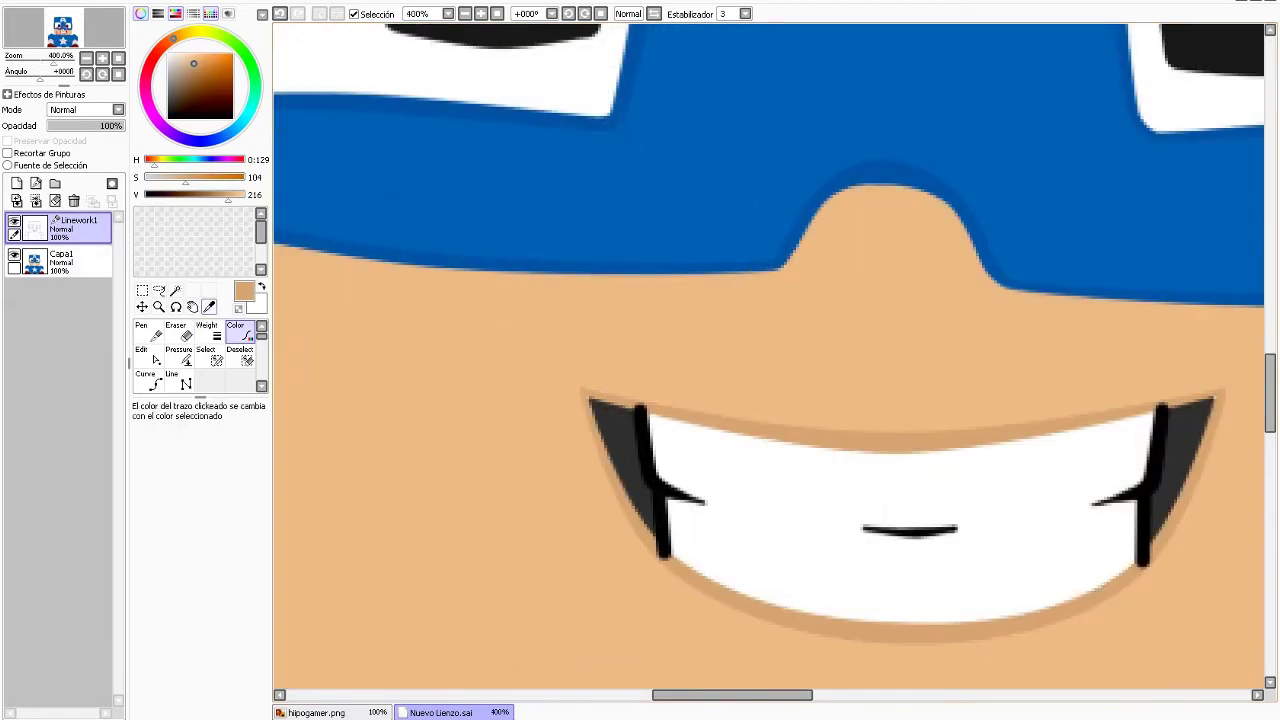
key(alt)
click(640, 440)
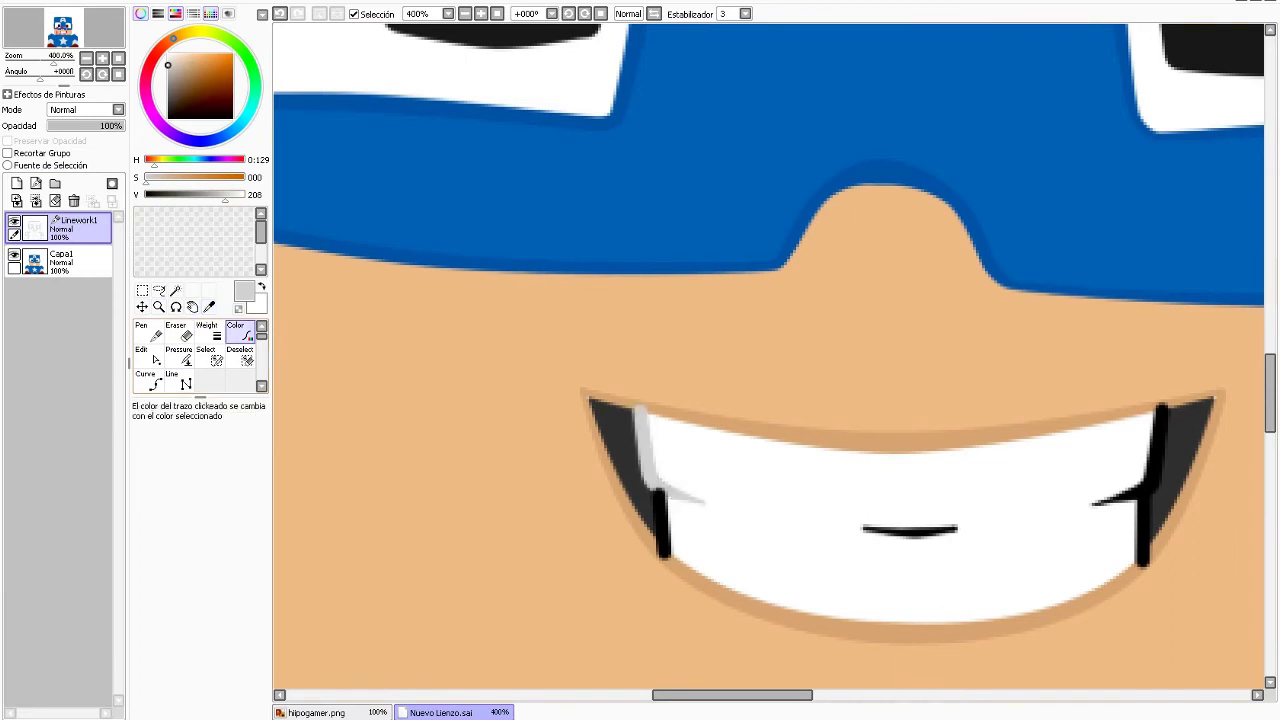
key(c)
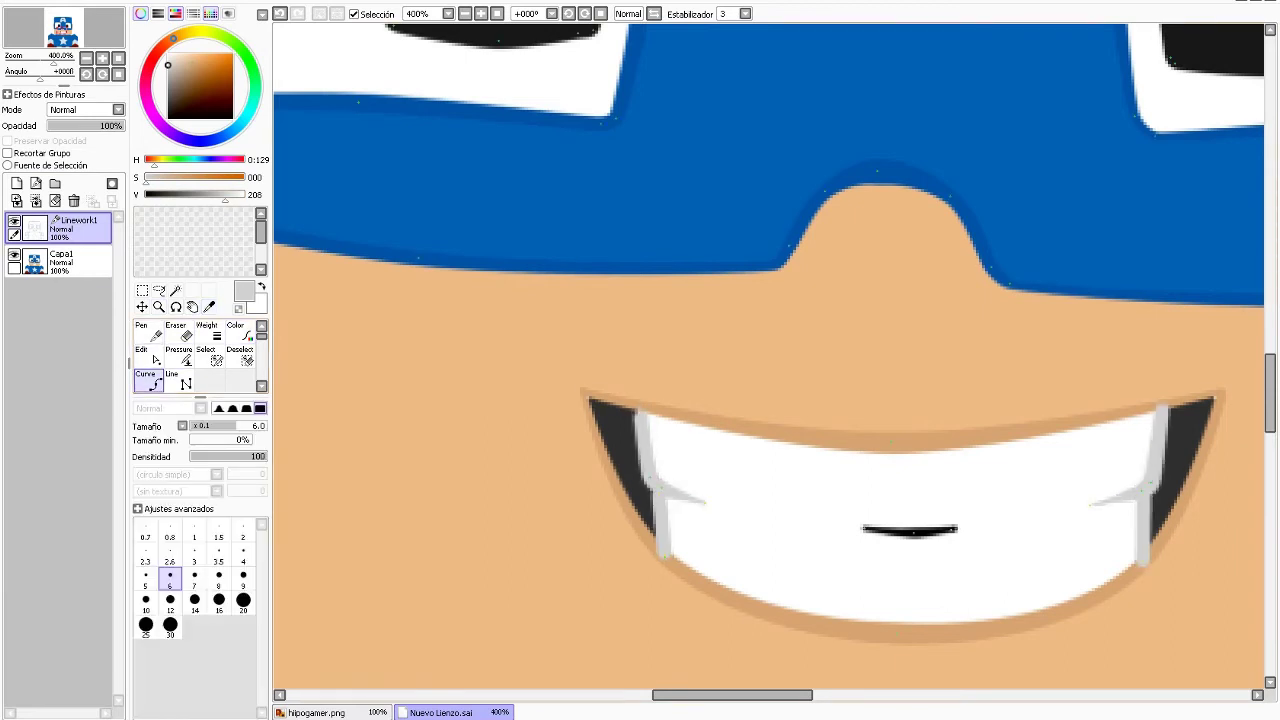
Select the blue areas of the mask and the chest with the magic wand on Linework1.
scroll(797, 544, down, 5)
scroll(850, 581, up, 2)
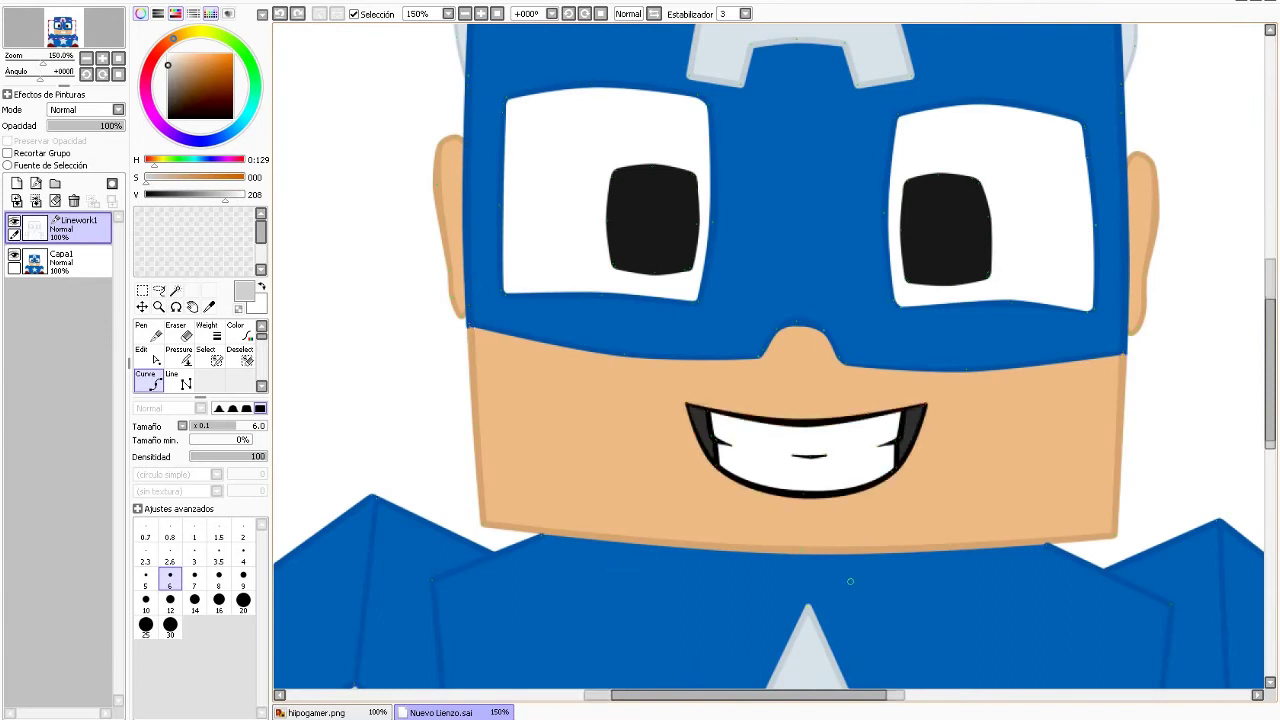
scroll(850, 581, down, 3)
scroll(850, 581, up, 3)
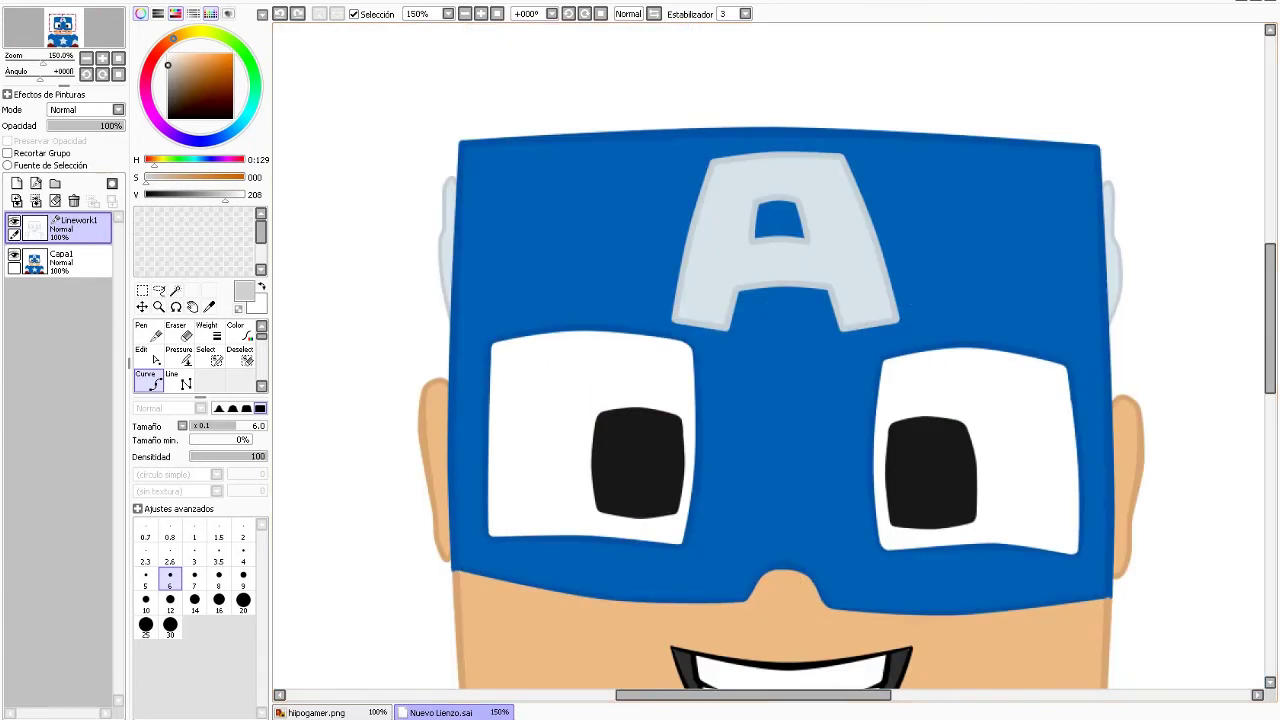
key(w)
scroll(780, 400, down, 1)
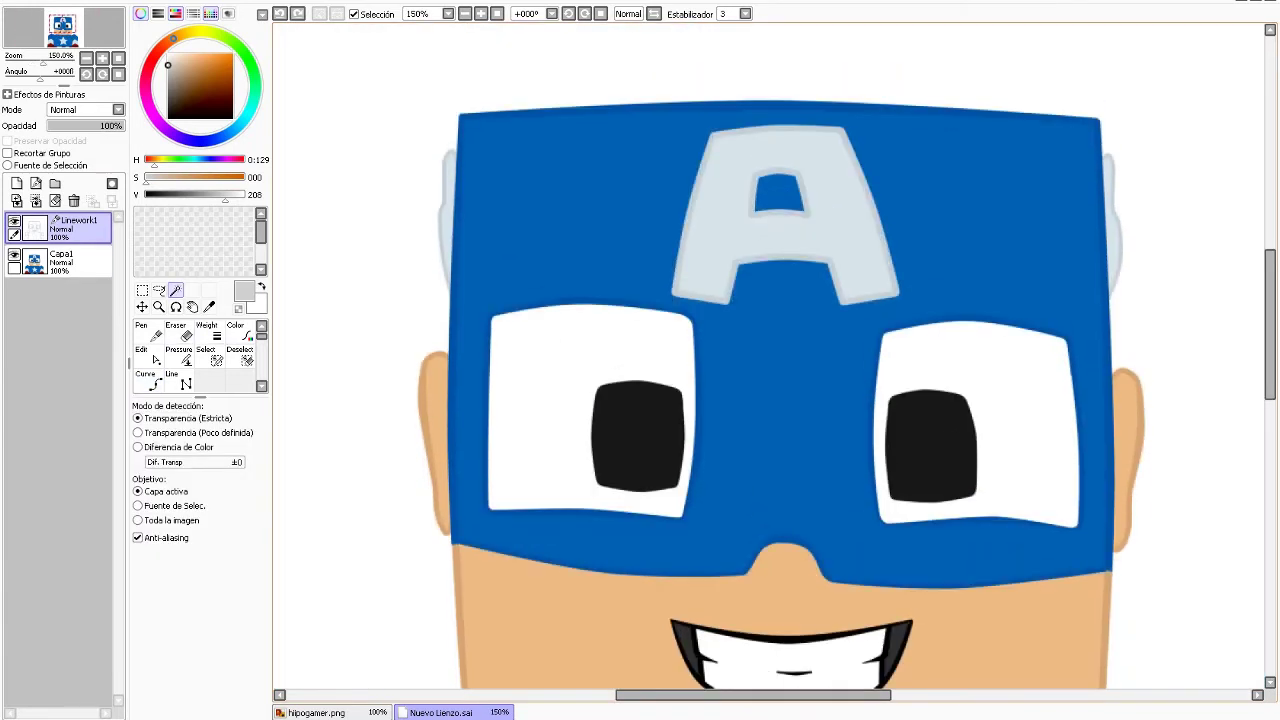
click(780, 330)
scroll(774, 356, down, 5)
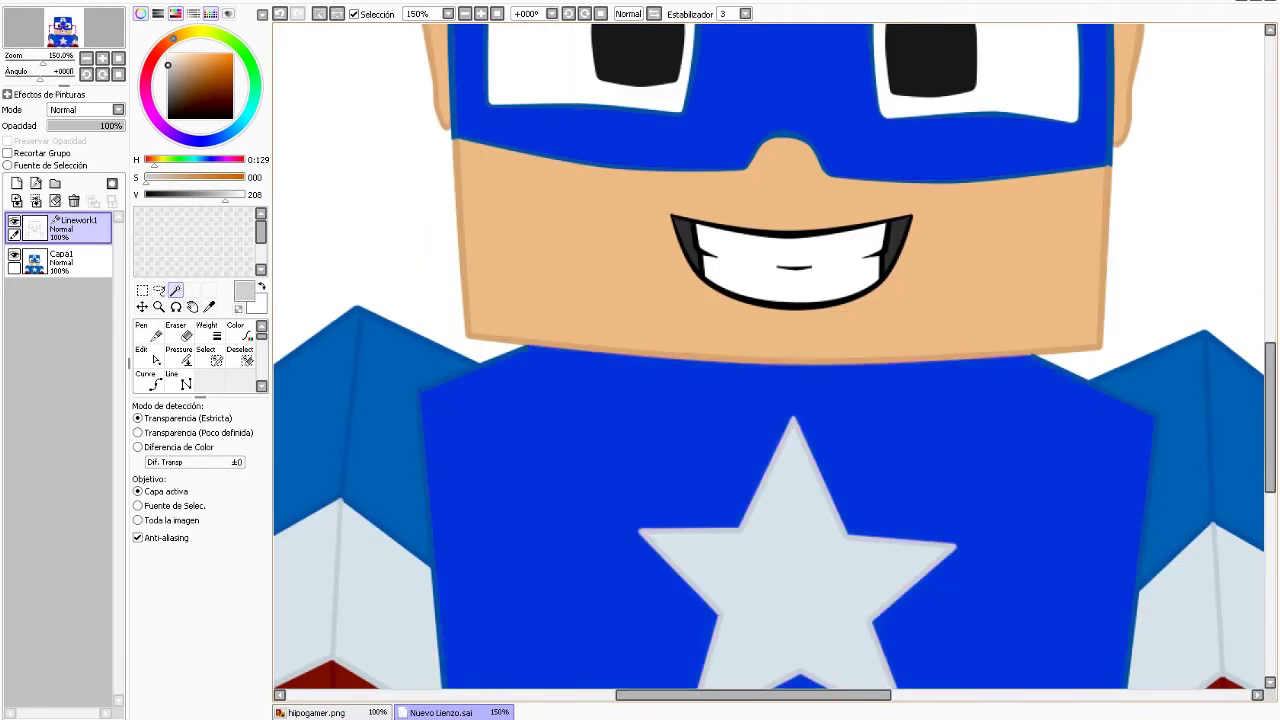
Make Capa1 the active layer and set the Bolígrafo brush to size 80.
click(60, 260)
key(n)
scroll(774, 356, down, 3)
click(194, 648)
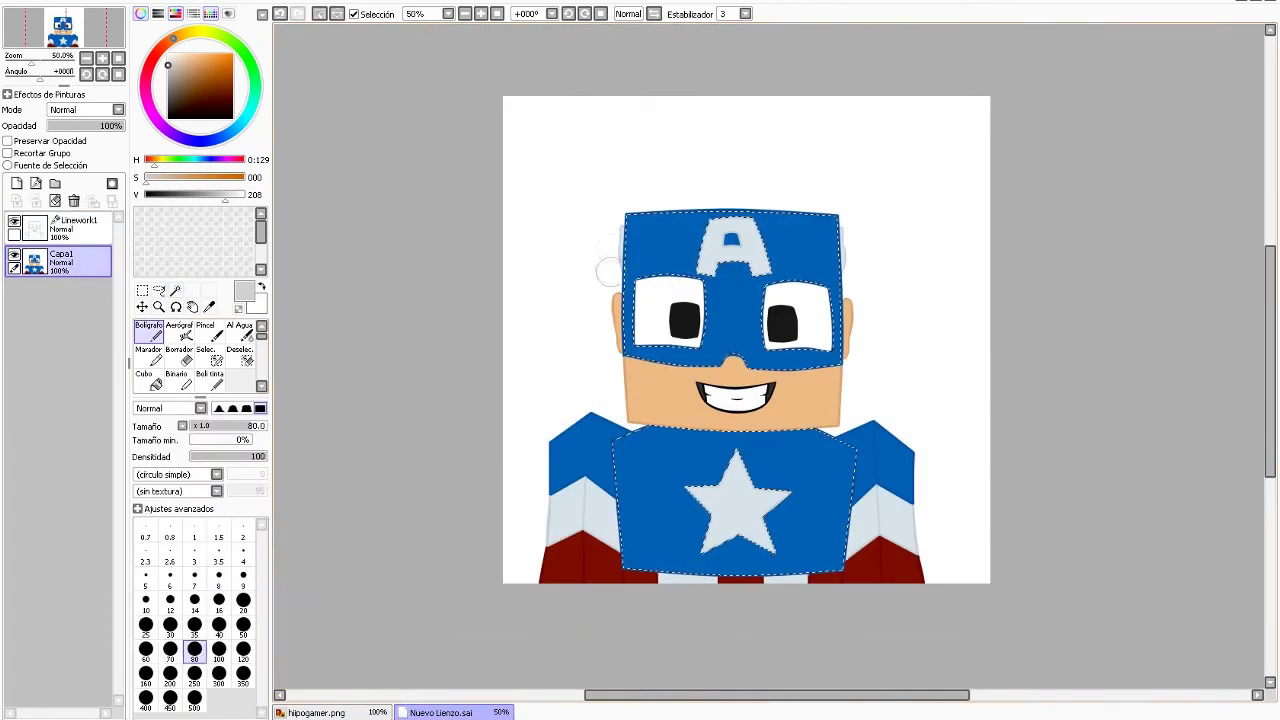
Sample the mask blue, darken it to brightness 154, and paint shading along the mask's upper and side edges.
alt+click(680, 265)
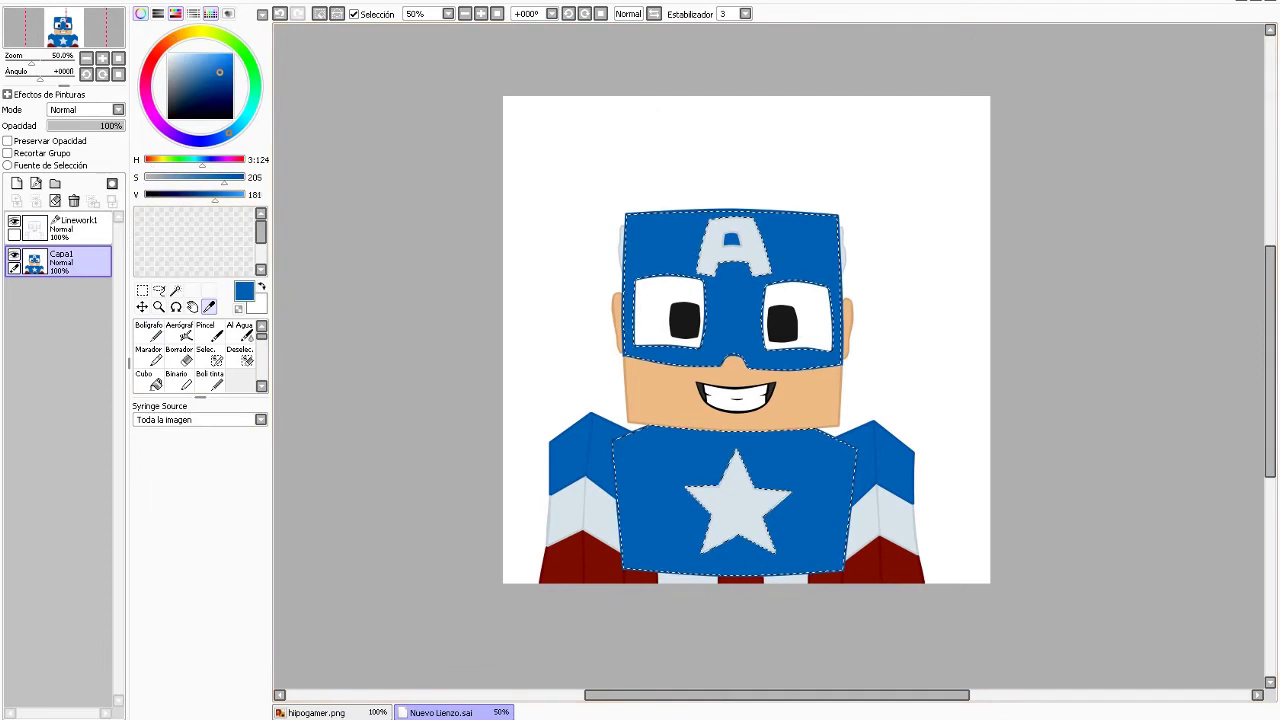
scroll(667, 240, up, 4)
mouse_move(445, 362)
mouse_down()
mouse_move(730, 160)
mouse_move(1143, 214)
mouse_up()
scroll(1170, 280, down, 1)
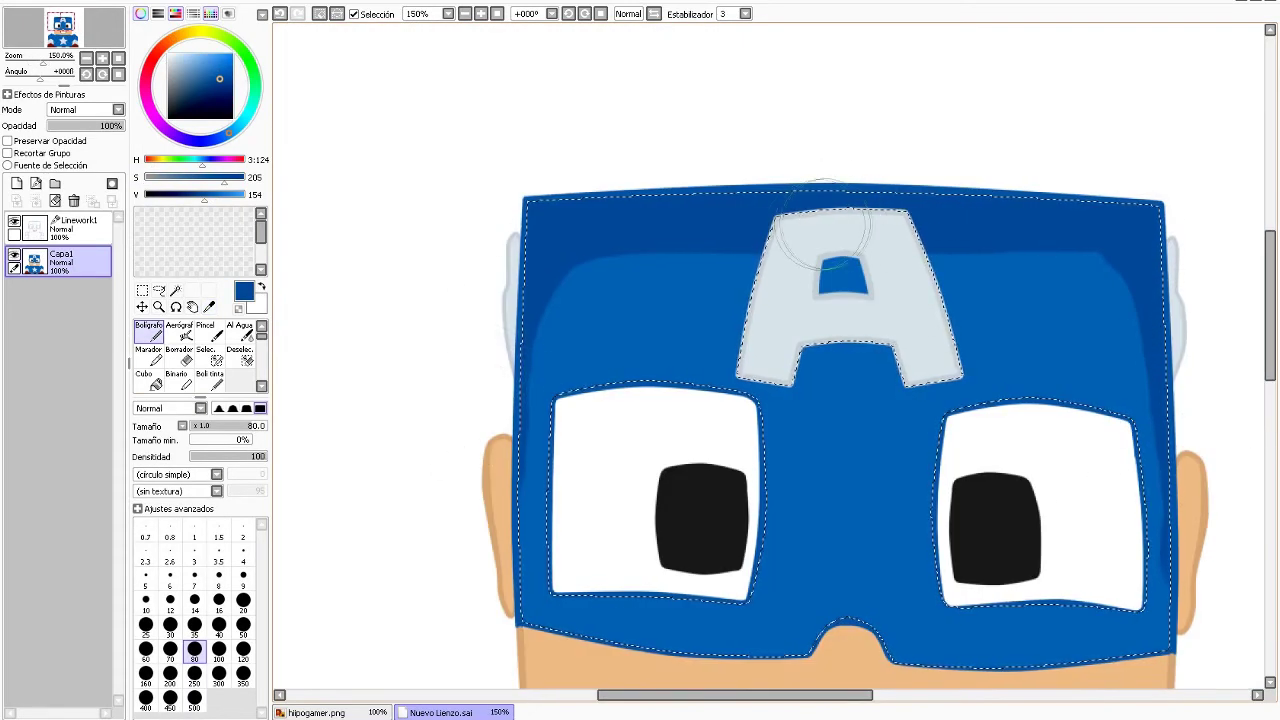
Paint the same darker blue shading along the mask's lower edge and around the nose opening.
scroll(1015, 230, down, 5)
scroll(371, 257, up, 6)
mouse_move(371, 257)
mouse_down()
mouse_move(441, 289)
mouse_move(886, 486)
mouse_up()
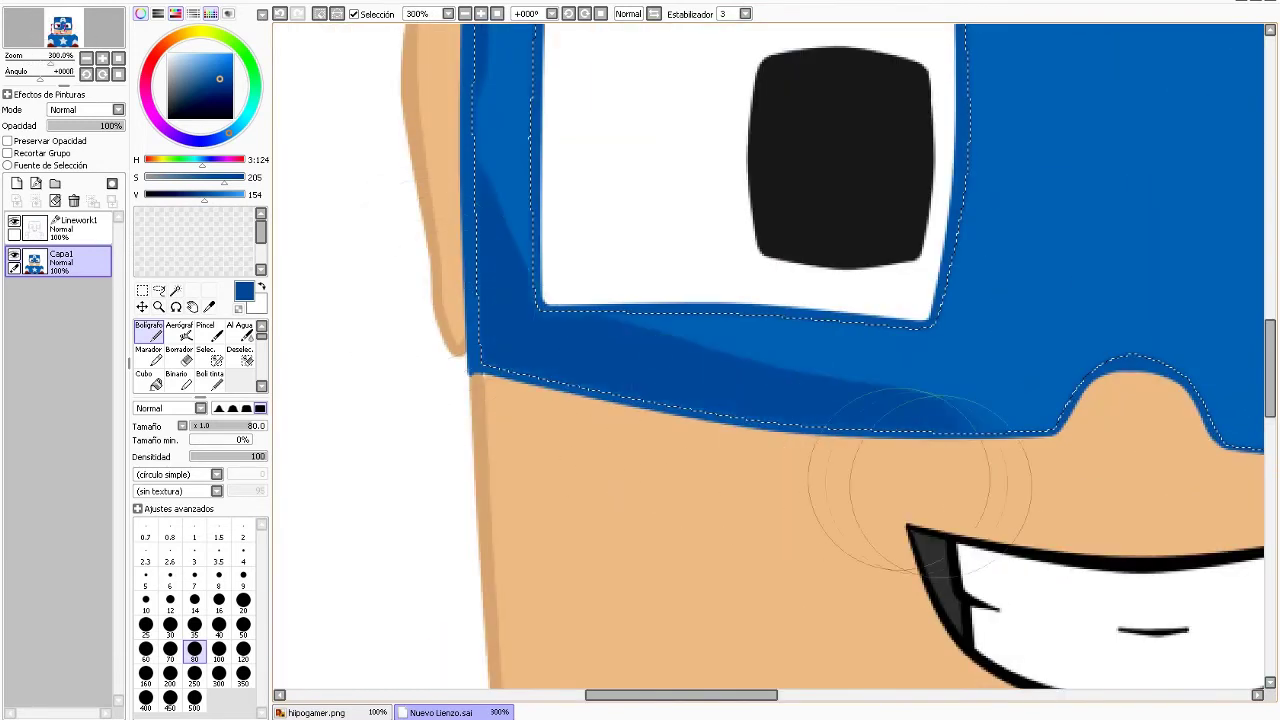
scroll(886, 486, down, 6)
scroll(1115, 530, up, 6)
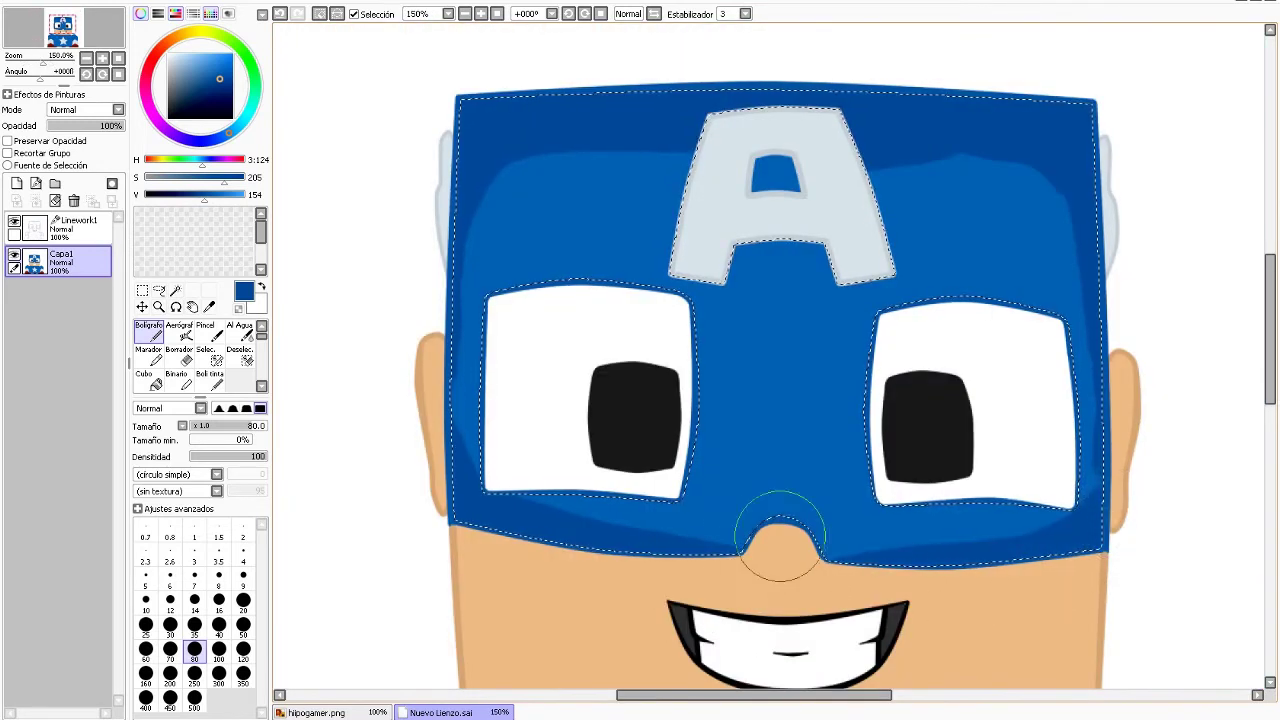
drag(760, 505, 810, 520)
Blend the mask's shading into the base blue with the blur brush at size 70.
key(b)
key(bracketright)
key(bracketright)
key(bracketright)
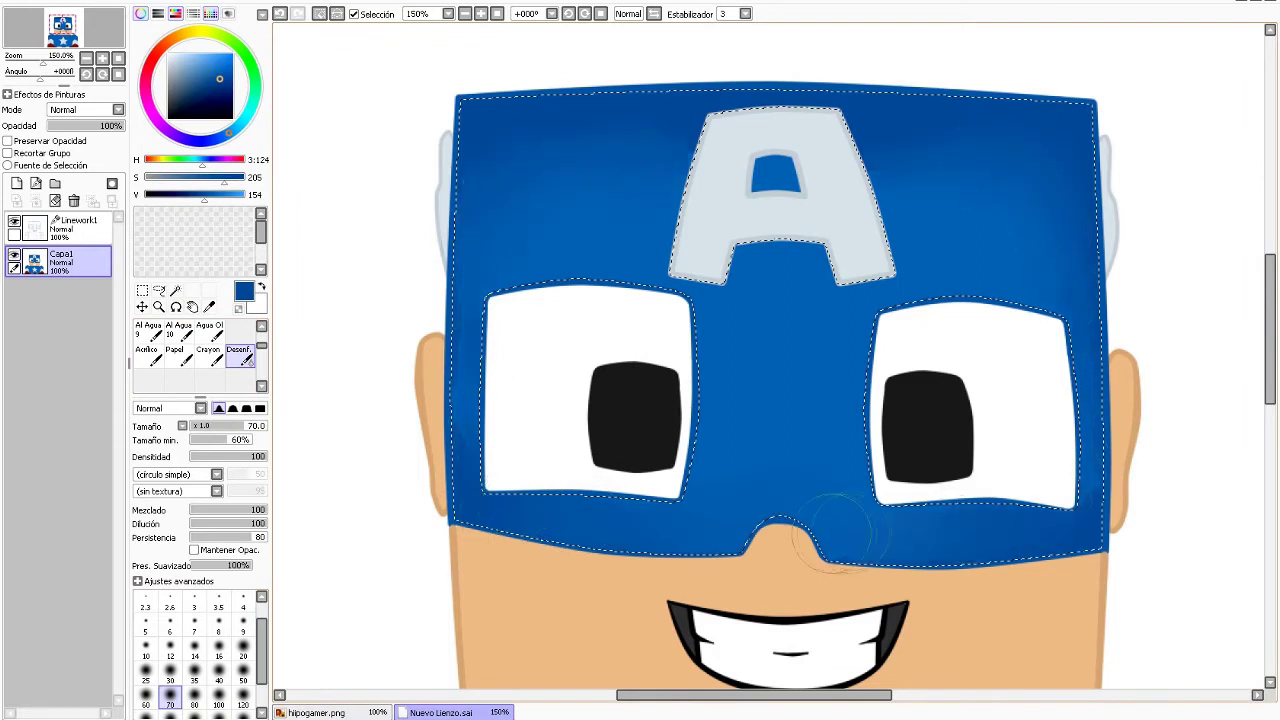
Undo the blended shading on the mask.
scroll(840, 530, down, 4)
scroll(840, 530, up, 6)
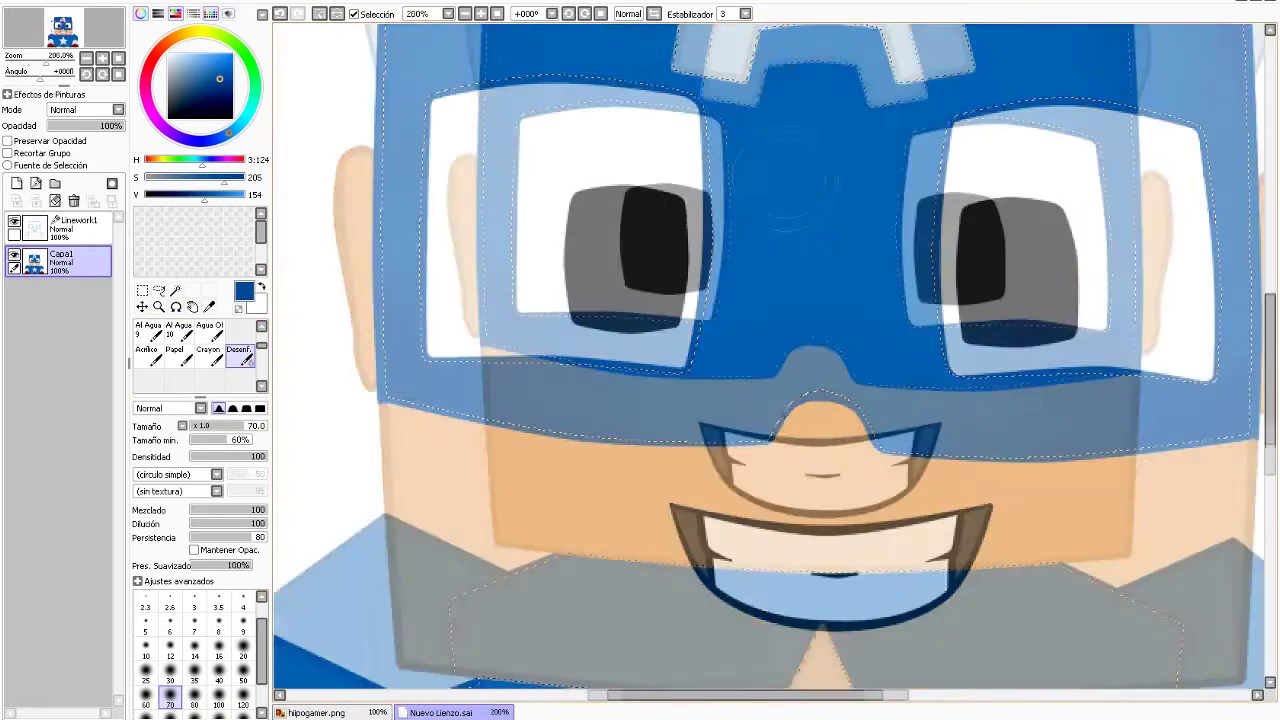
scroll(790, 180, down, 1)
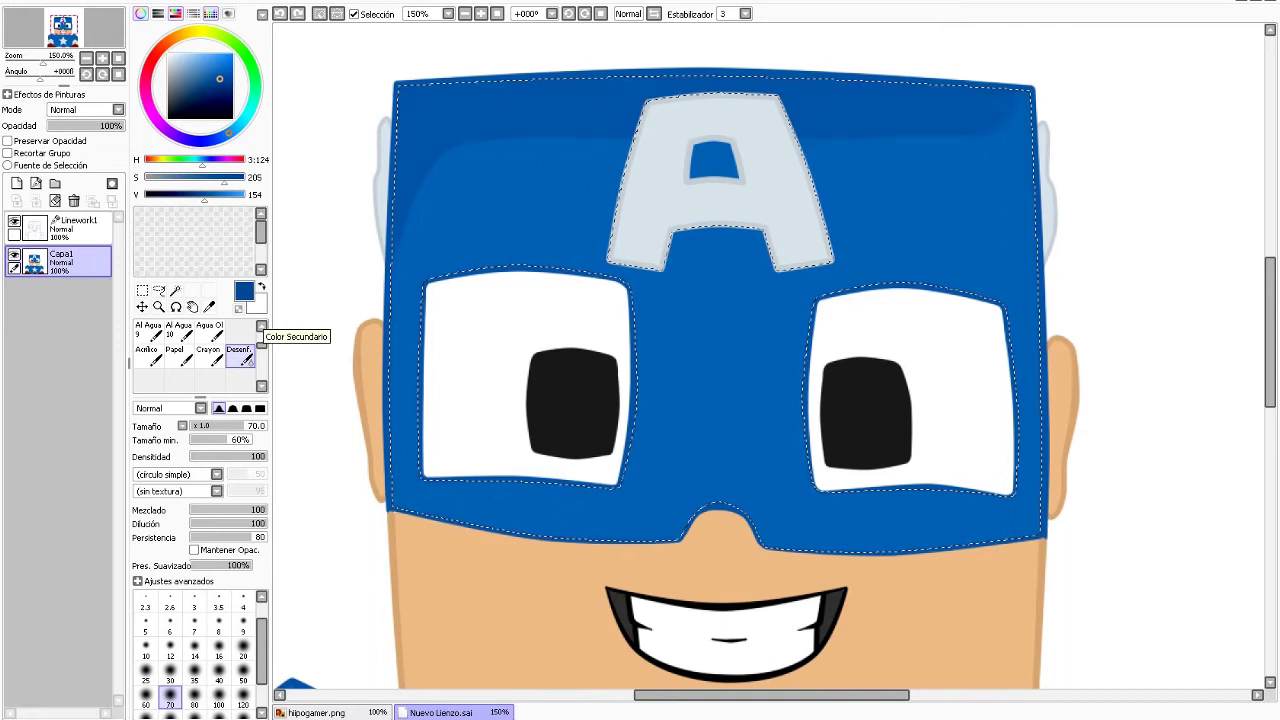
Darken the blue to brightness 122 and shade the mask's upper and side edges with the size 80 Bolígrafo brush.
drag(205, 194, 192, 194)
scroll(200, 355, up, 3)
click(148, 330)
mouse_move(343, 186)
mouse_down()
mouse_move(496, 102)
mouse_move(862, 90)
mouse_move(1044, 139)
mouse_move(1073, 266)
mouse_move(1010, 171)
mouse_move(1015, 127)
mouse_move(400, 156)
mouse_move(375, 205)
mouse_up()
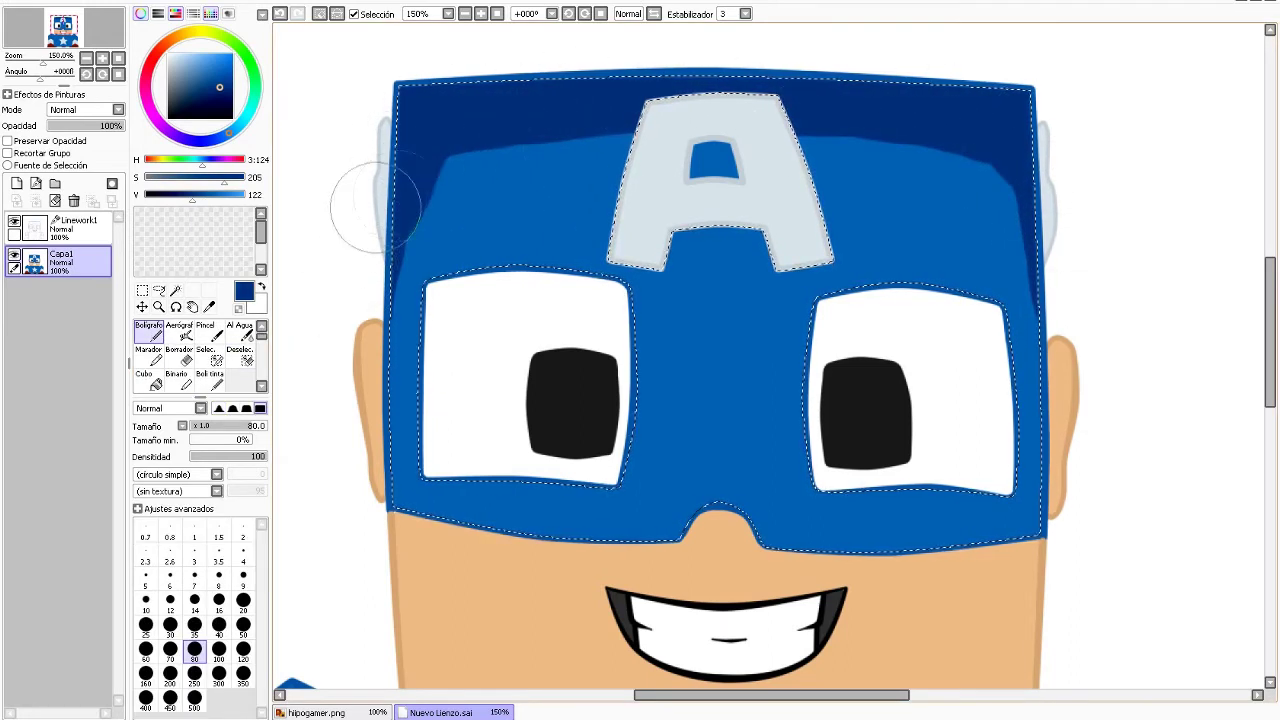
Continue the brightness 122 blue shading along the mask's lower edge and around the nose opening.
scroll(375, 205, down, 2)
scroll(700, 350, up, 2)
mouse_move(1100, 430)
mouse_down()
mouse_move(948, 491)
mouse_move(500, 457)
mouse_move(771, 443)
mouse_move(750, 445)
mouse_up()
scroll(750, 445, down, 1)
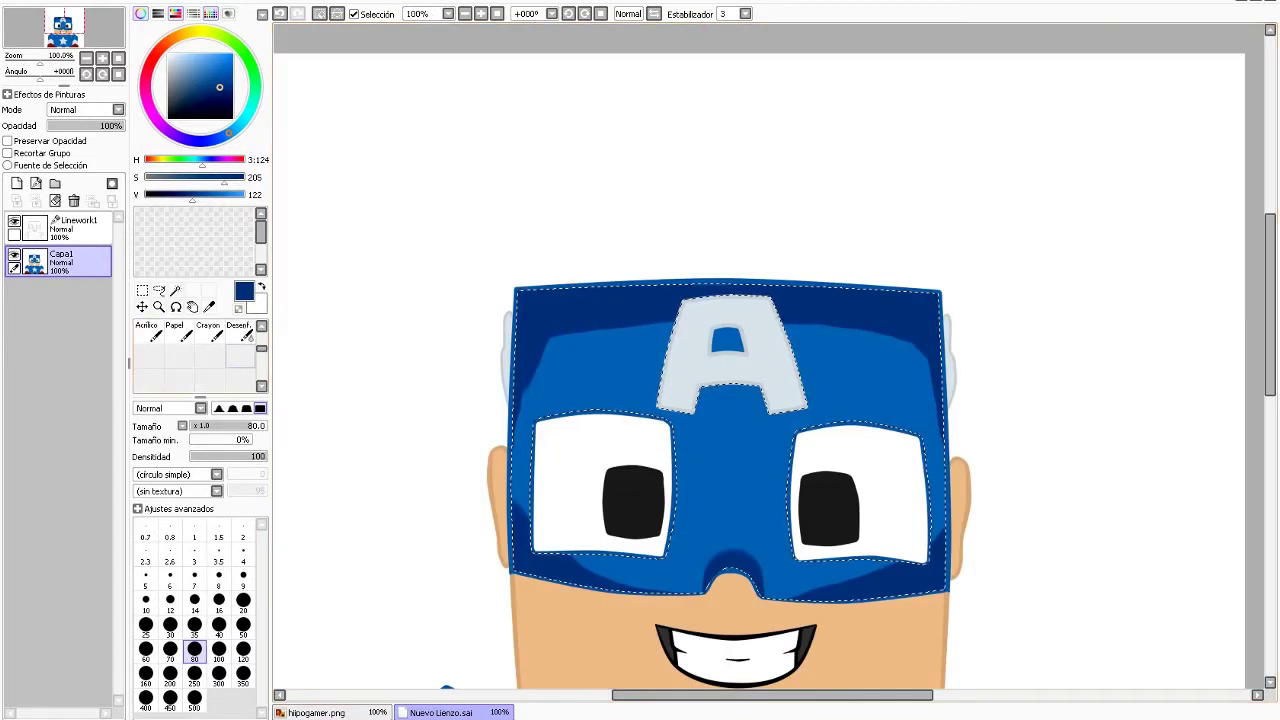
Blend the mask's dark blue shading into the base blue with the size 70 Desenf. brush.
click(240, 333)
drag(795, 340, 568, 345)
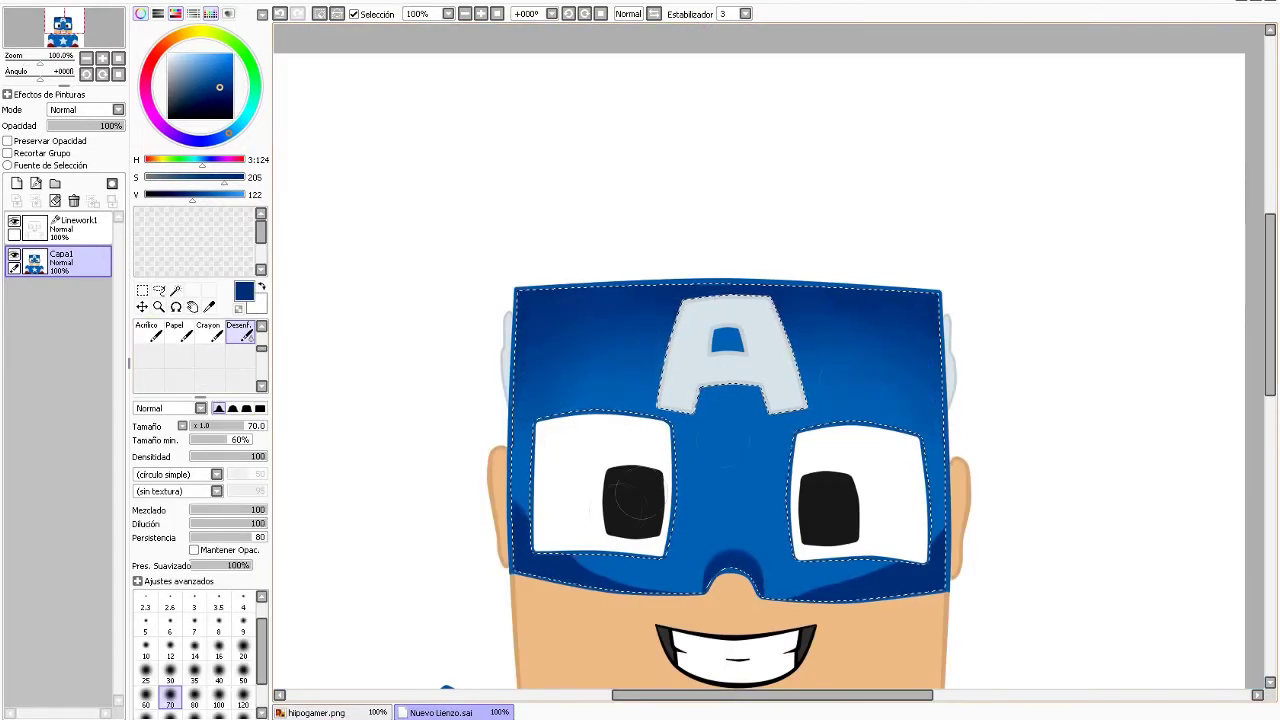
drag(883, 361, 550, 540)
scroll(936, 533, down, 3)
scroll(686, 652, up, 3)
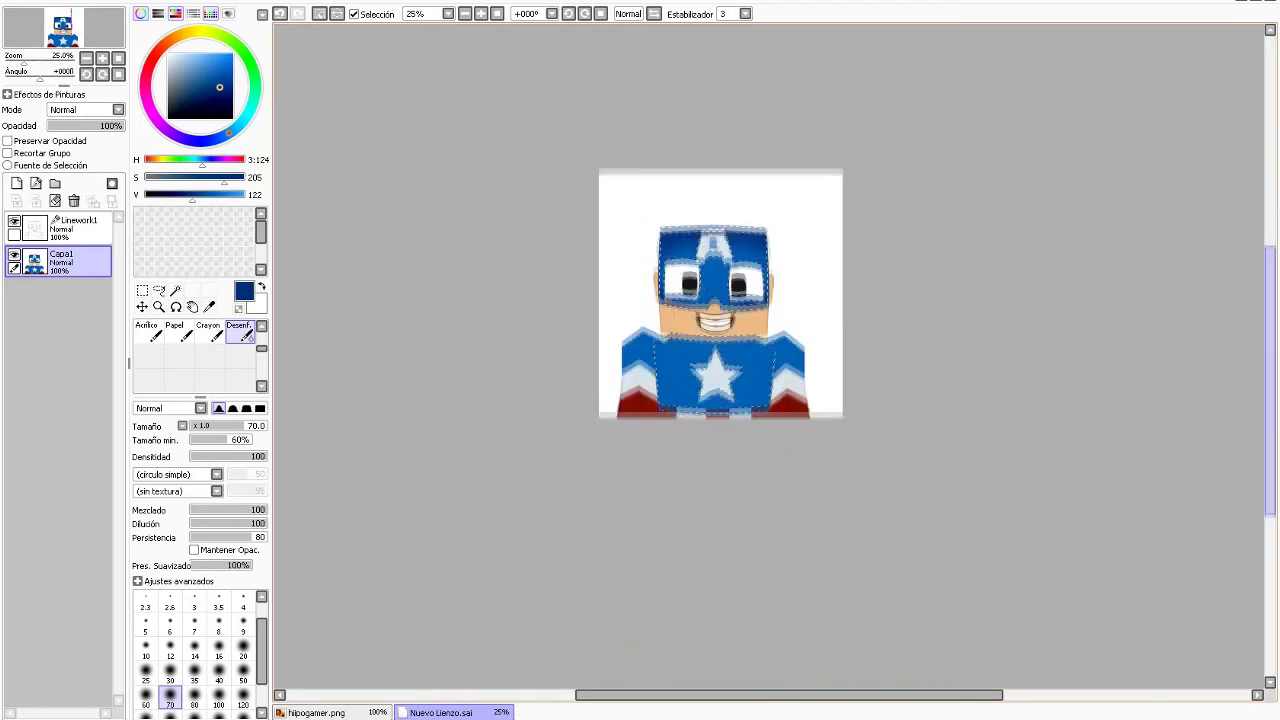
Shade the chest panel's edges around the star in the brightness 122 blue and blend the shading with the size 70 blur brush.
key(n)
mouse_move(568, 510)
mouse_down()
mouse_move(562, 478)
mouse_move(691, 302)
mouse_move(1006, 330)
mouse_move(1022, 545)
mouse_move(772, 605)
mouse_move(564, 498)
mouse_move(560, 460)
mouse_up()
key(b)
mouse_move(610, 370)
mouse_down()
mouse_move(846, 333)
mouse_move(985, 560)
mouse_move(598, 470)
mouse_up()
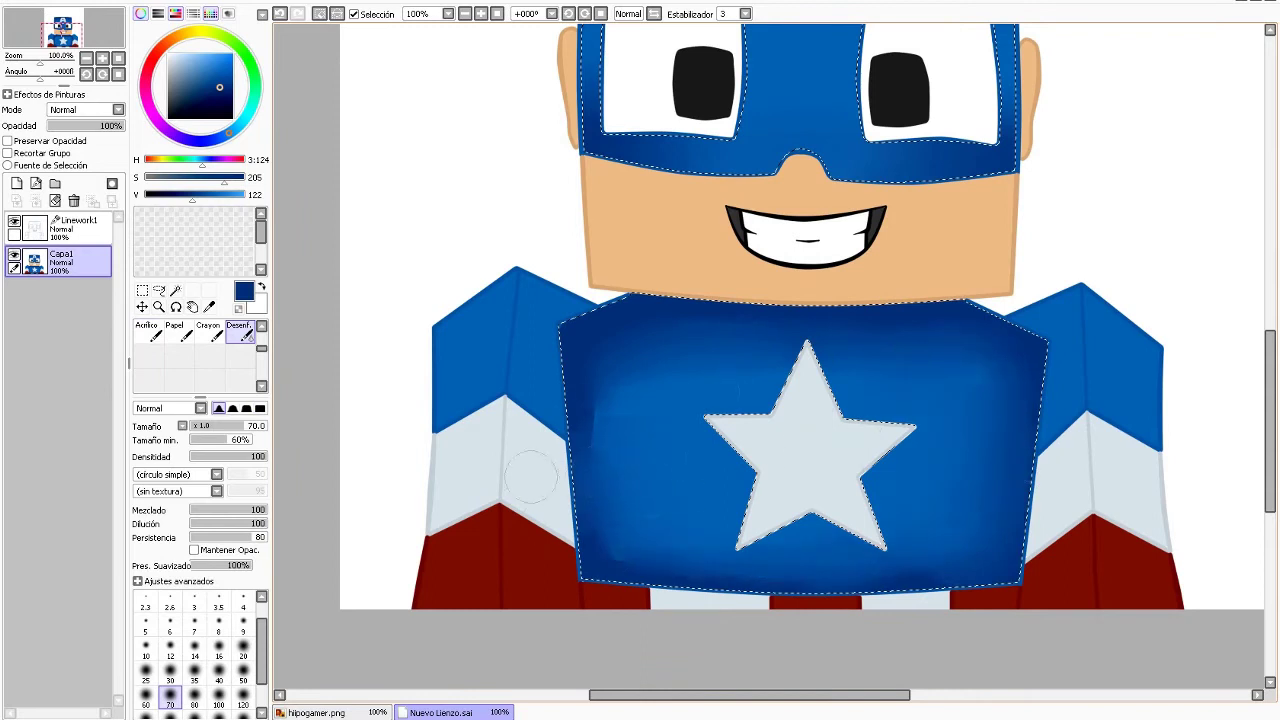
scroll(690, 366, down, 3)
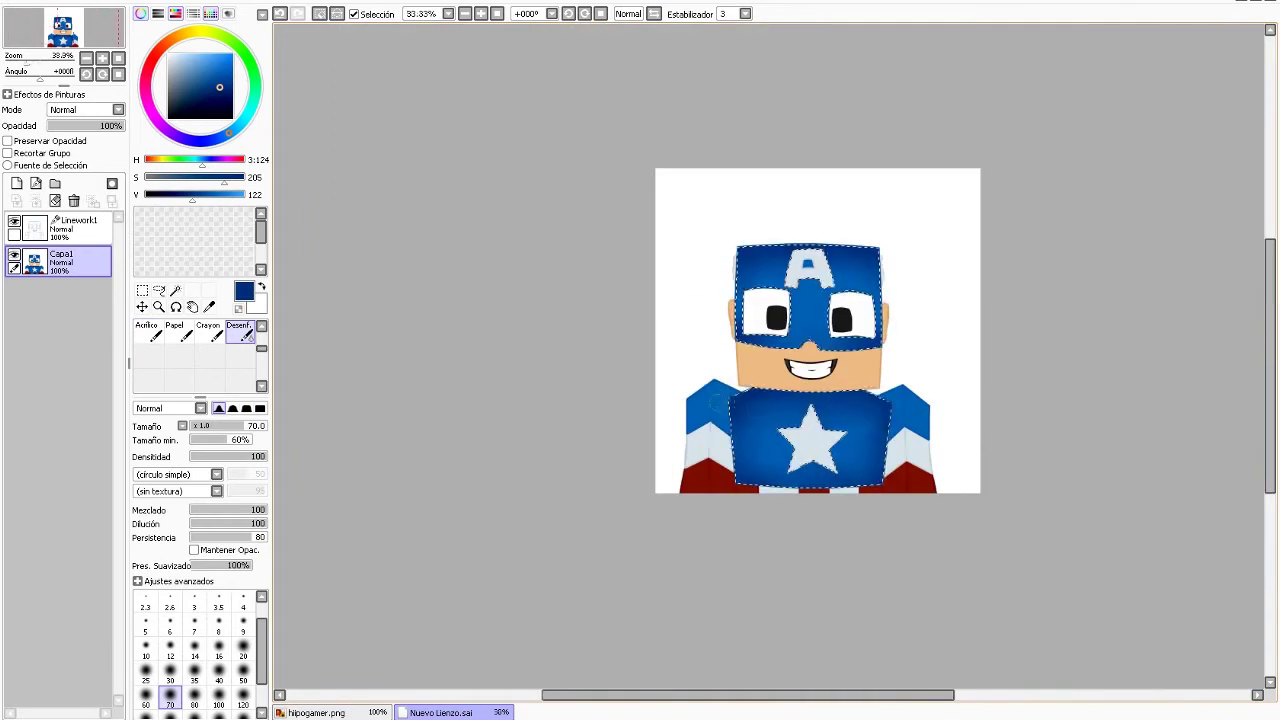
scroll(762, 352, up, 1)
Select the star, the forehead A and the mask's side wings from the Linework1 outlines, with Capa1 as the active layer.
click(78, 228)
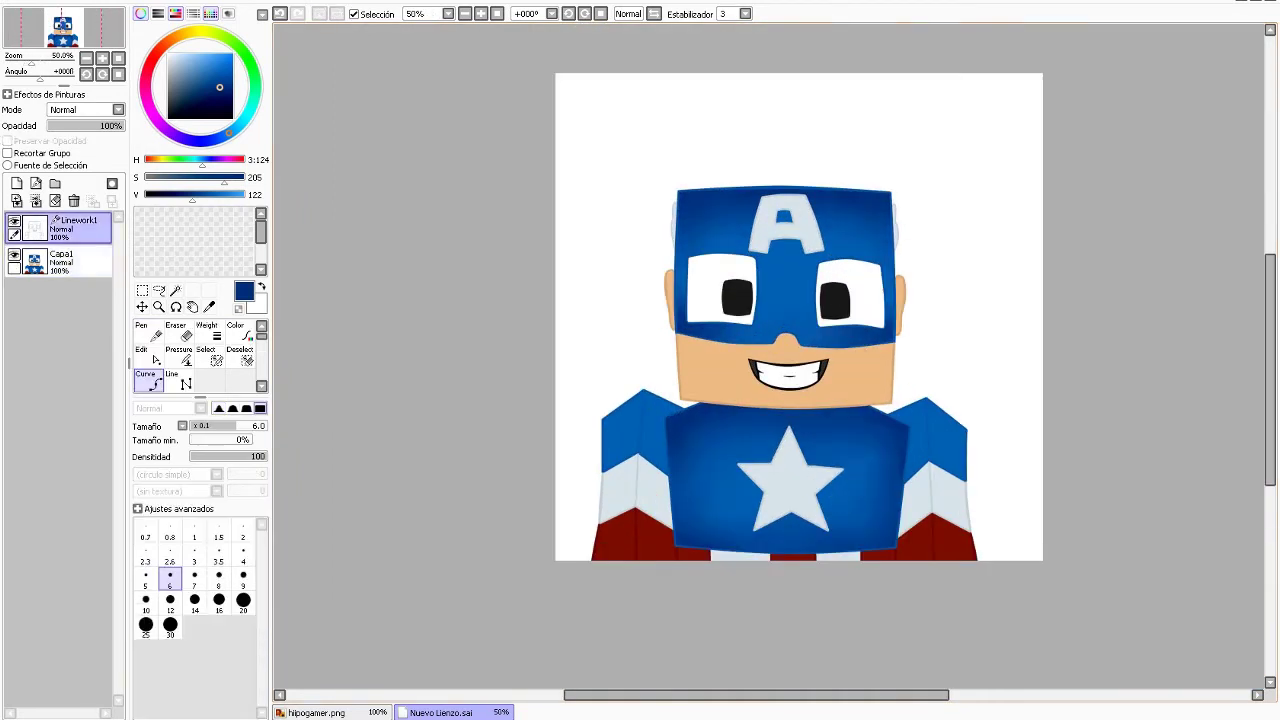
click(175, 290)
click(790, 480)
scroll(790, 480, down, 1)
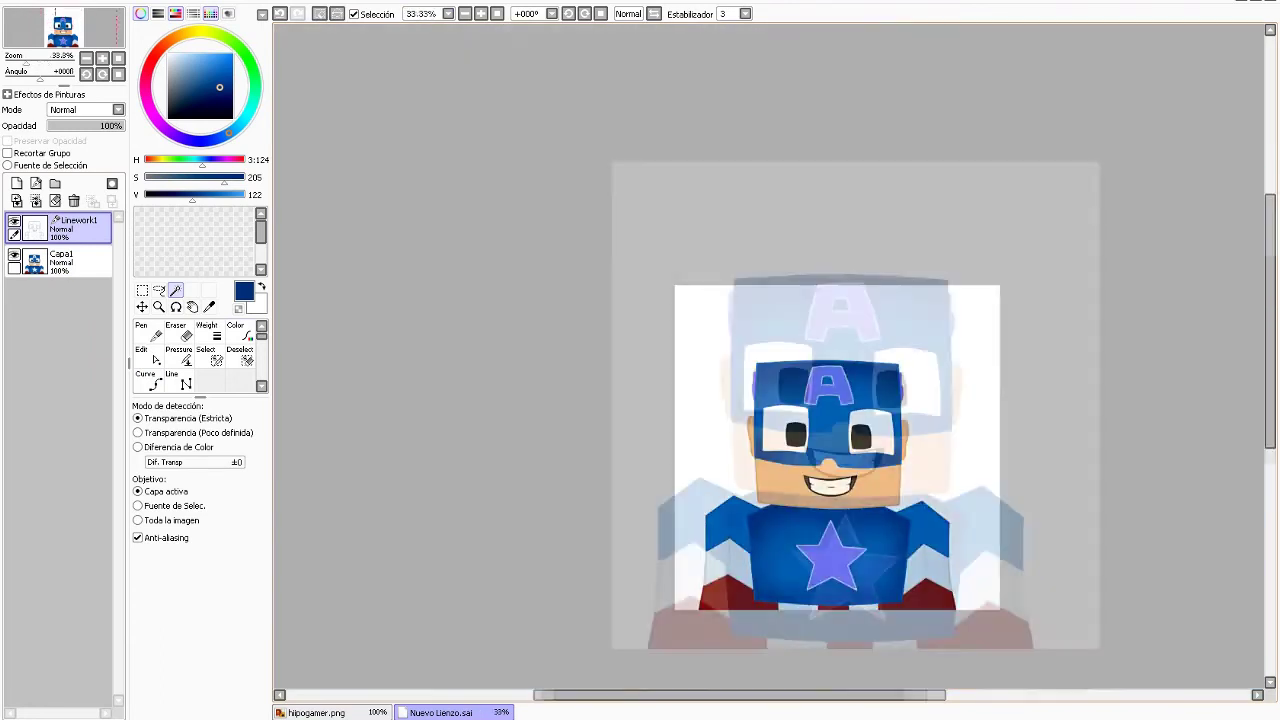
scroll(752, 528, up, 2)
click(60, 260)
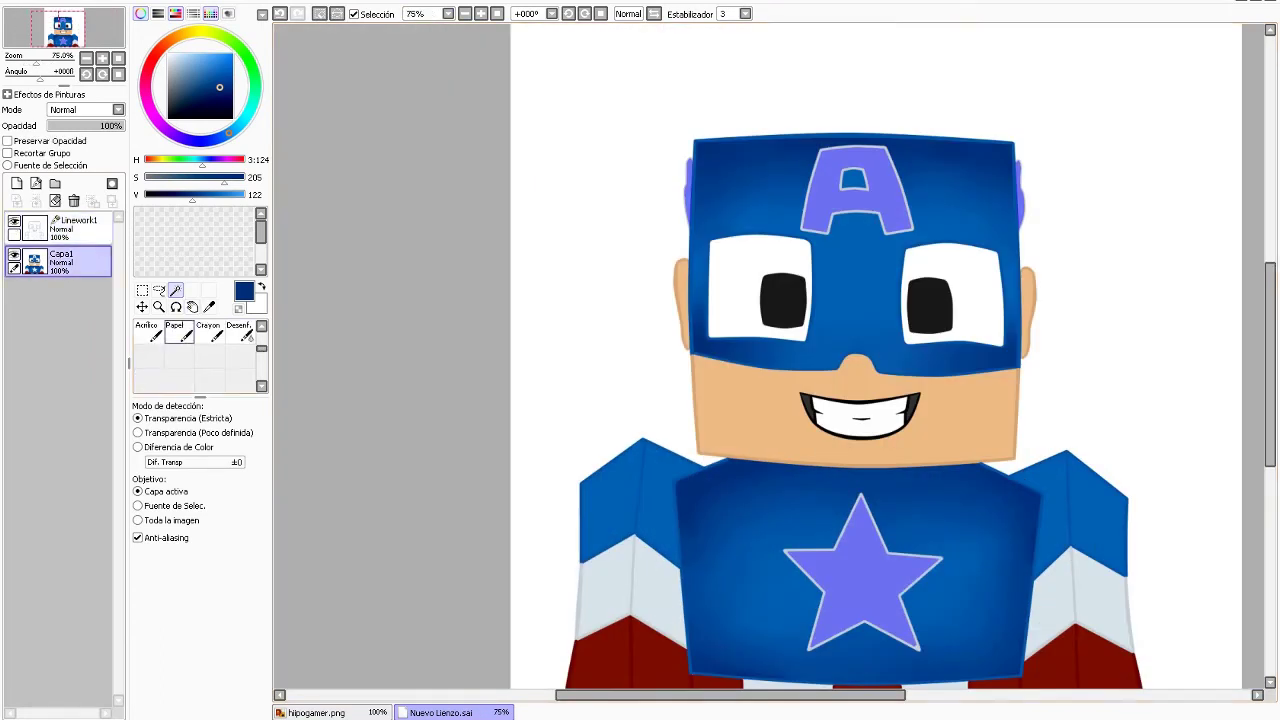
Shade the forehead A's edges and inner opening with a grey of brightness 174 using the Bolígrafo brush.
alt+click(860, 580)
scroll(820, 286, up, 4)
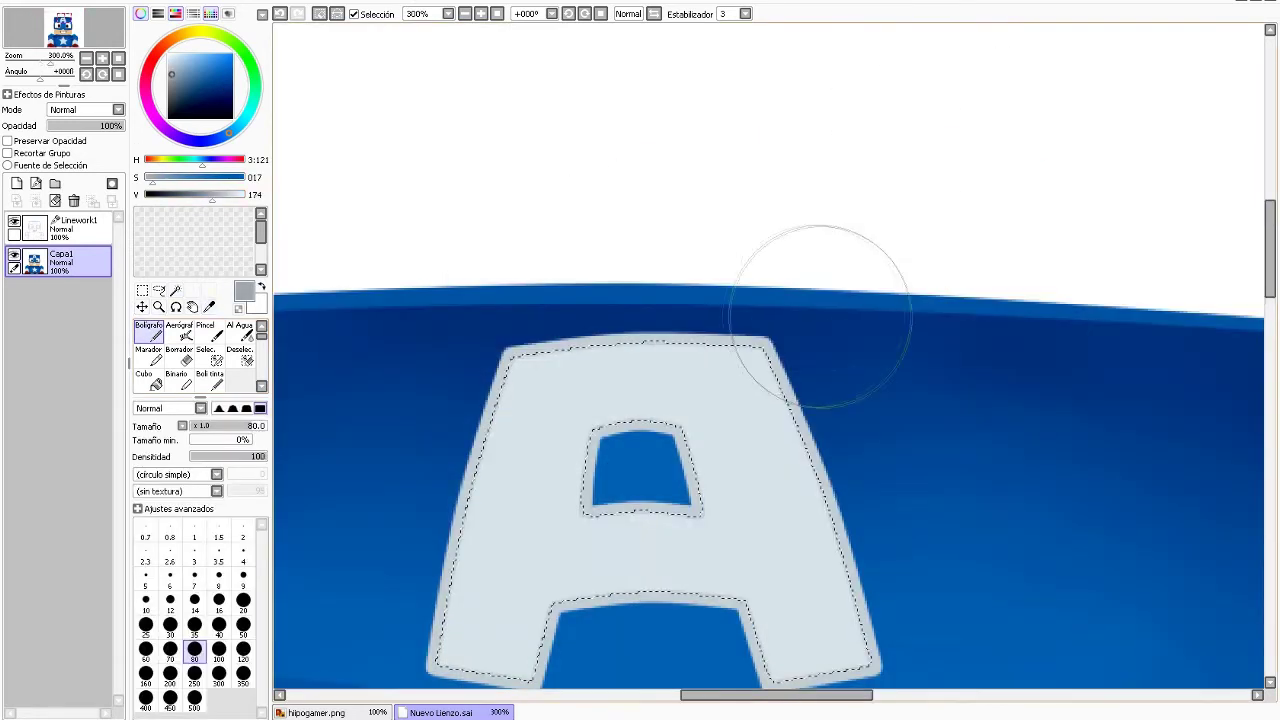
drag(600, 465, 750, 470)
mouse_move(745, 295)
mouse_down()
mouse_move(885, 520)
mouse_move(890, 600)
mouse_up()
mouse_move(540, 300)
mouse_down()
mouse_move(465, 600)
mouse_move(750, 300)
mouse_up()
drag(625, 375, 715, 440)
Shade the mask's side wings in the same grey with the size 40 Bolígrafo brush.
scroll(343, 366, down, 4)
scroll(800, 662, up, 3)
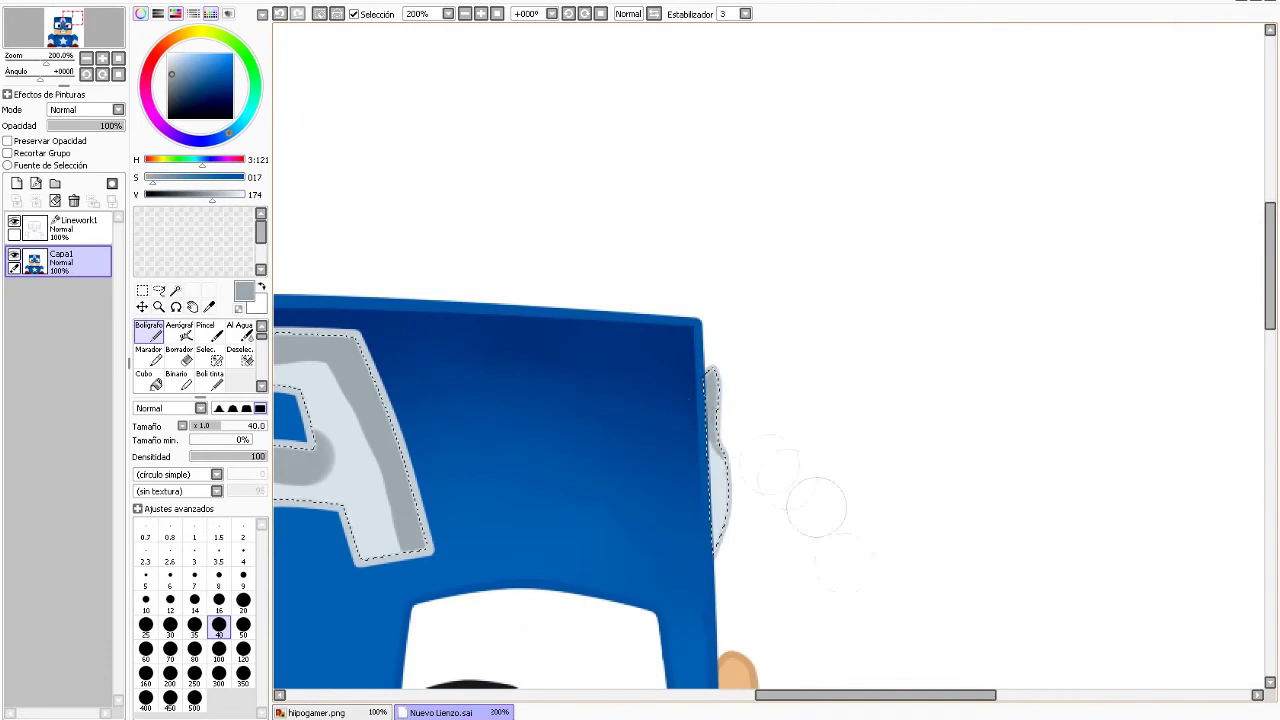
drag(814, 500, 1000, 640)
Shade the chest star's points and edges in the brightness 174 grey with the size 40 Bolígrafo brush.
scroll(675, 385, down, 5)
drag(680, 385, 790, 390)
drag(930, 395, 1060, 405)
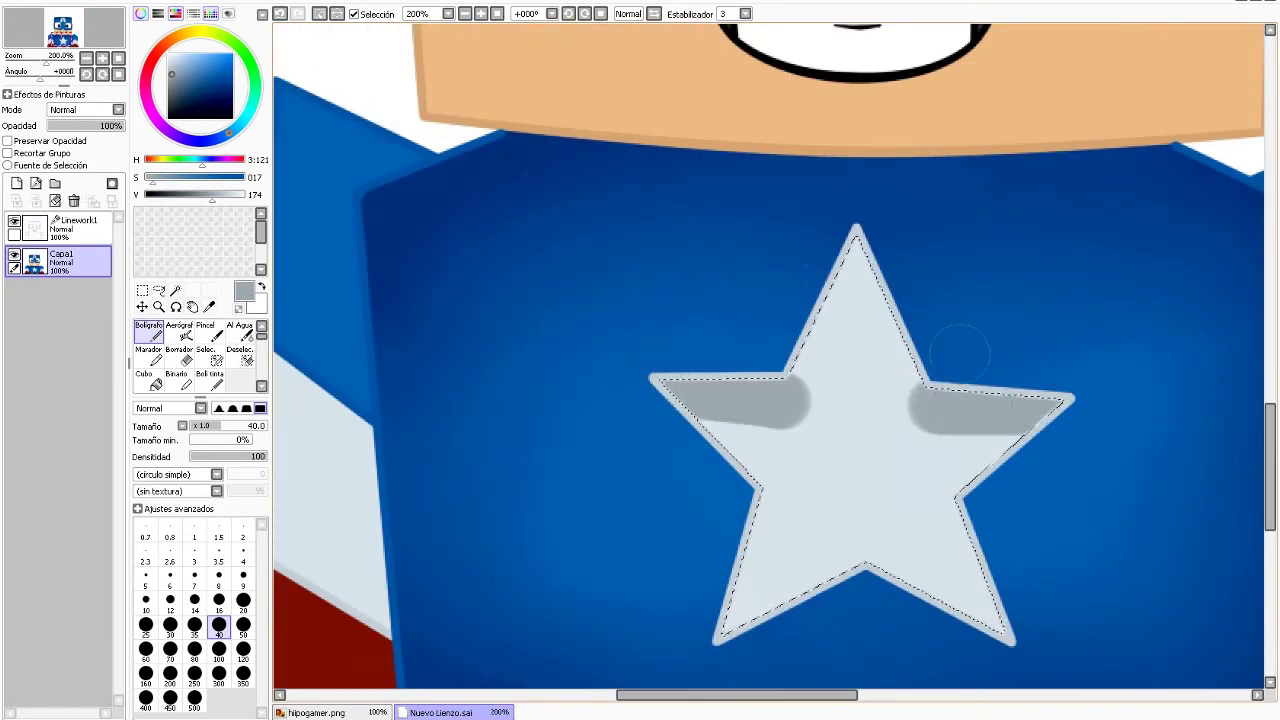
drag(800, 360, 855, 240)
drag(860, 240, 920, 380)
mouse_move(730, 630)
mouse_down()
mouse_move(890, 582)
mouse_move(1000, 630)
mouse_up()
scroll(773, 517, down, 4)
scroll(200, 355, down, 2)
Blend the grey shading on the forehead A and side wings with the size 70 Desenf. brush.
click(239, 379)
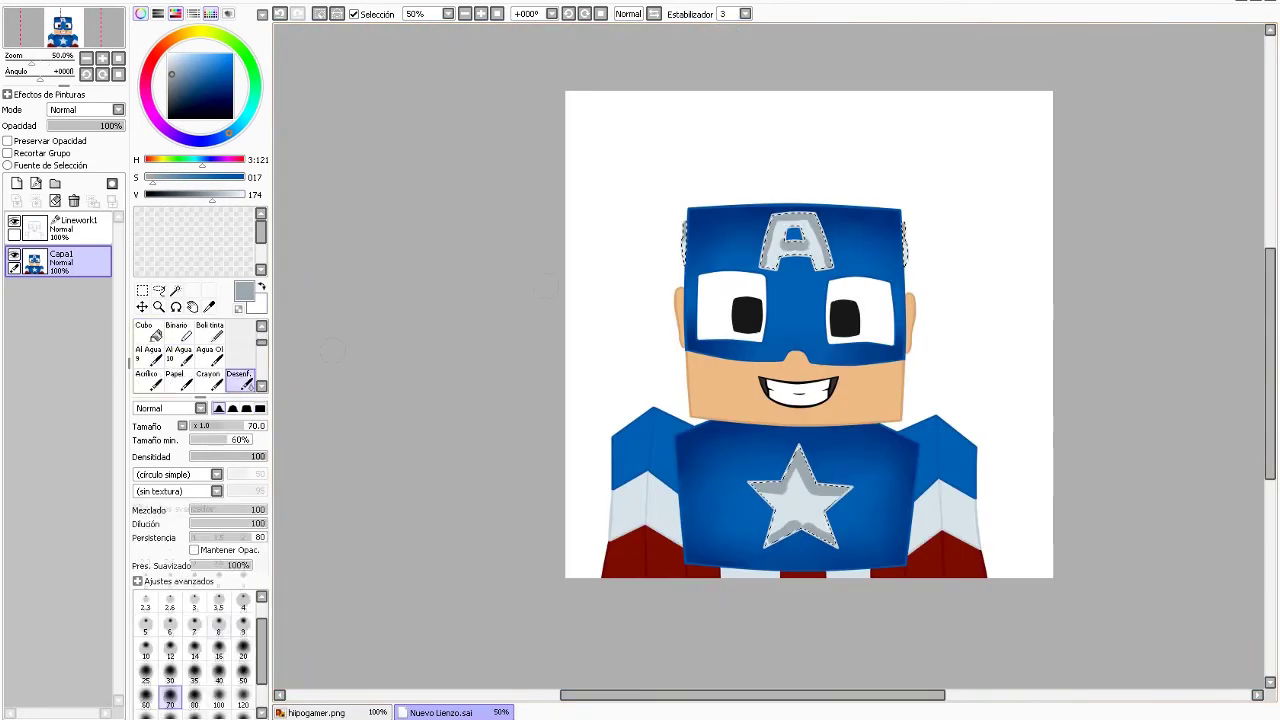
scroll(794, 240, up, 4)
mouse_move(640, 330)
mouse_down()
mouse_move(580, 300)
mouse_move(690, 210)
mouse_move(900, 330)
mouse_up()
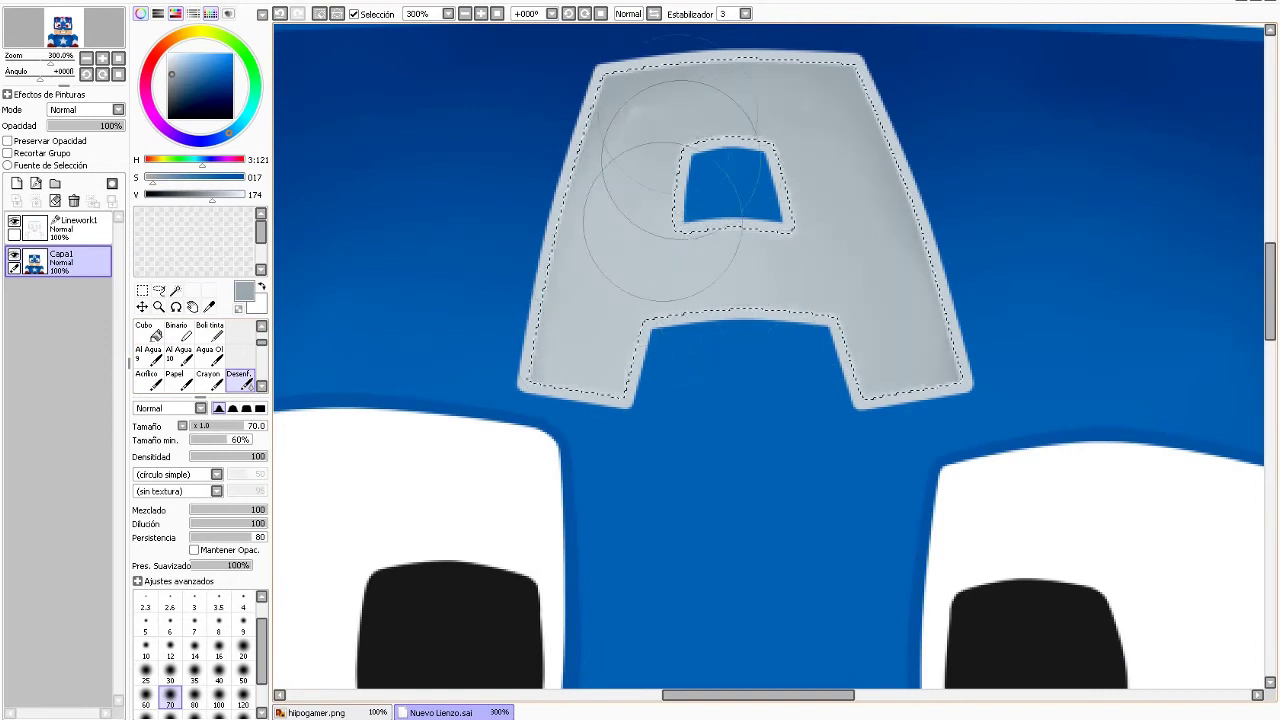
scroll(570, 630, down, 5)
scroll(570, 630, up, 3)
scroll(570, 625, down, 5)
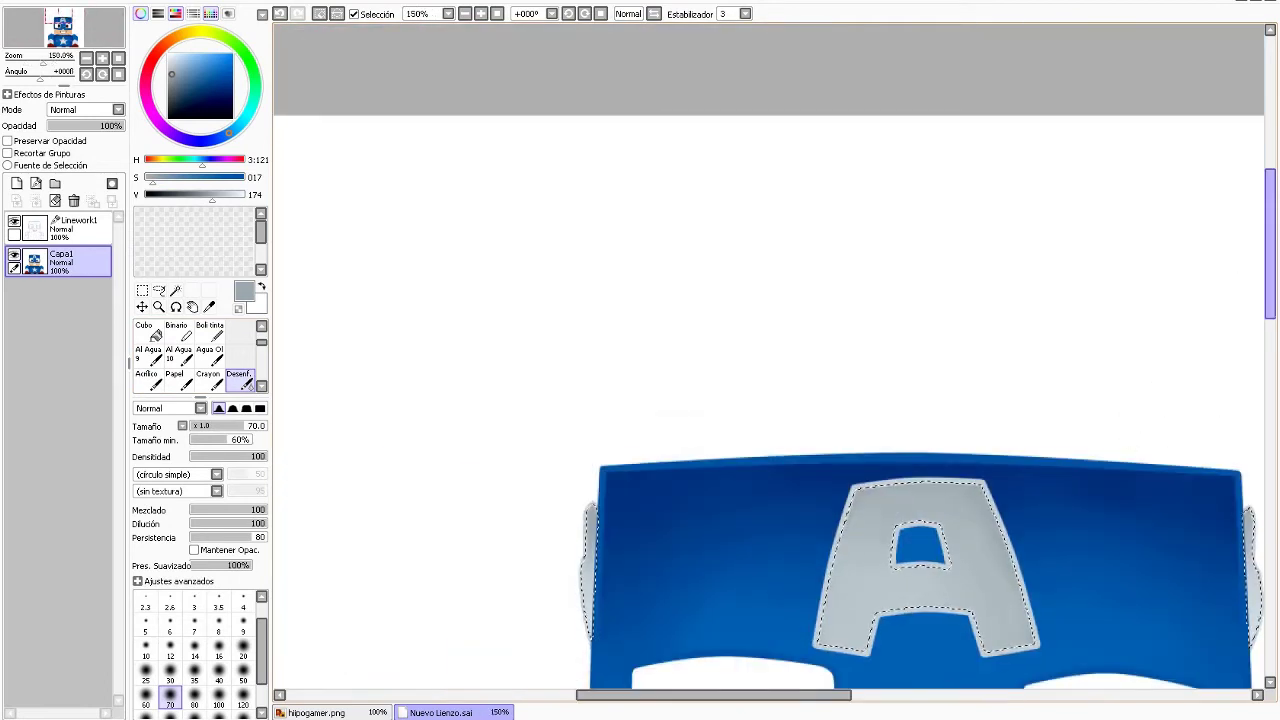
Blend the grey shading on the chest star with the size 70 blur brush.
mouse_move(900, 457)
mouse_down()
mouse_move(1006, 514)
mouse_move(905, 453)
mouse_up()
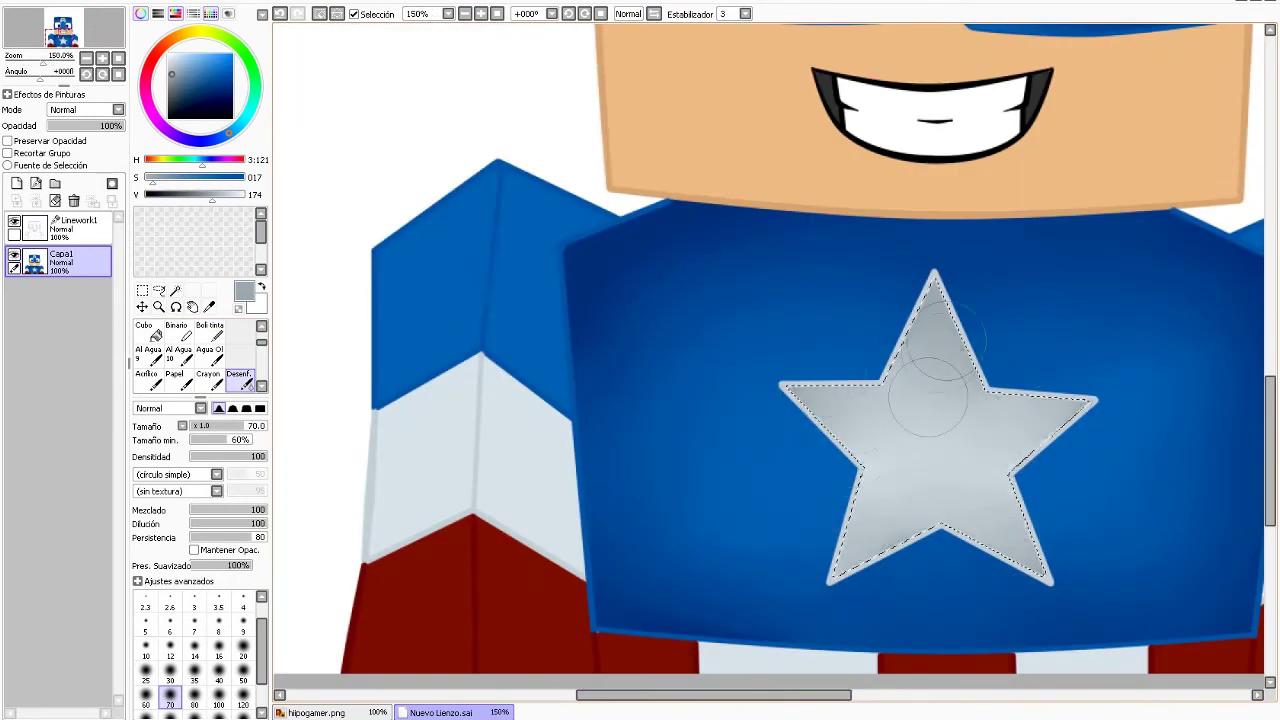
scroll(698, 128, down, 4)
scroll(977, 368, up, 2)
Select the face and ear skin and shade its edges on Capa1 in a brightness 188 brown with the size 60 Bolígrafo brush.
click(75, 225)
click(175, 290)
click(700, 330)
scroll(700, 330, down, 3)
scroll(1035, 270, up, 3)
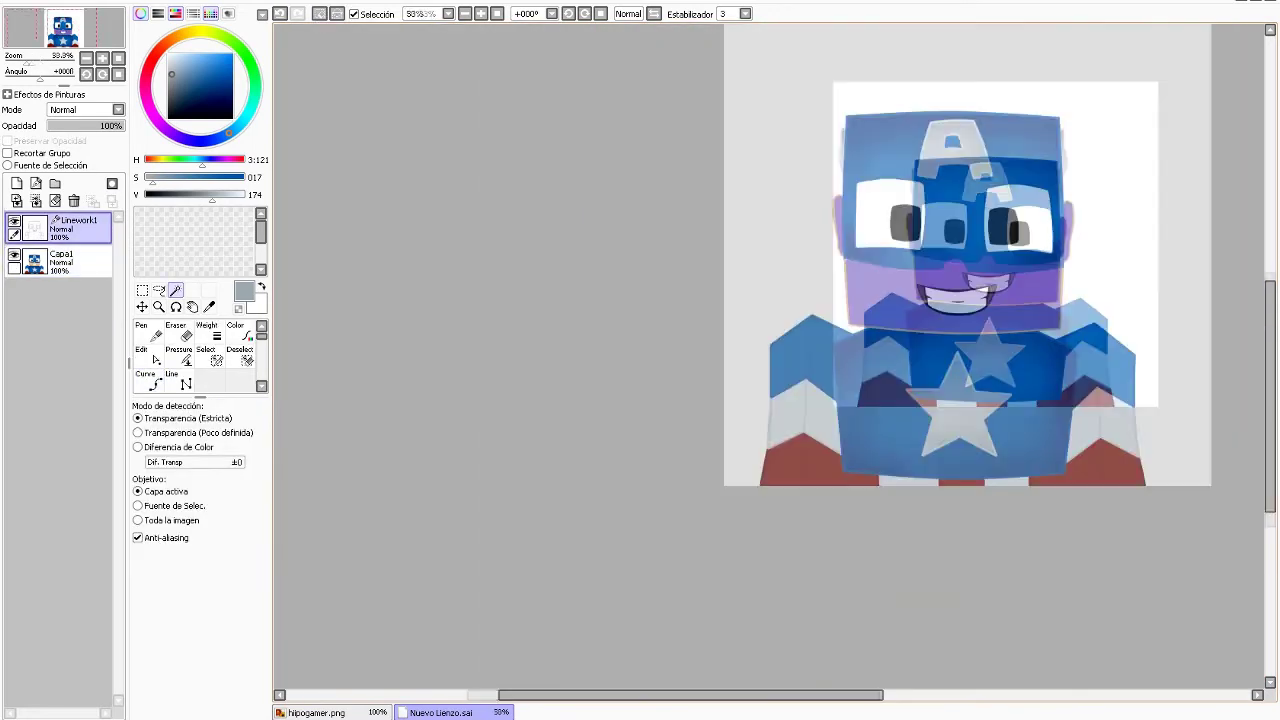
click(58, 260)
click(148, 330)
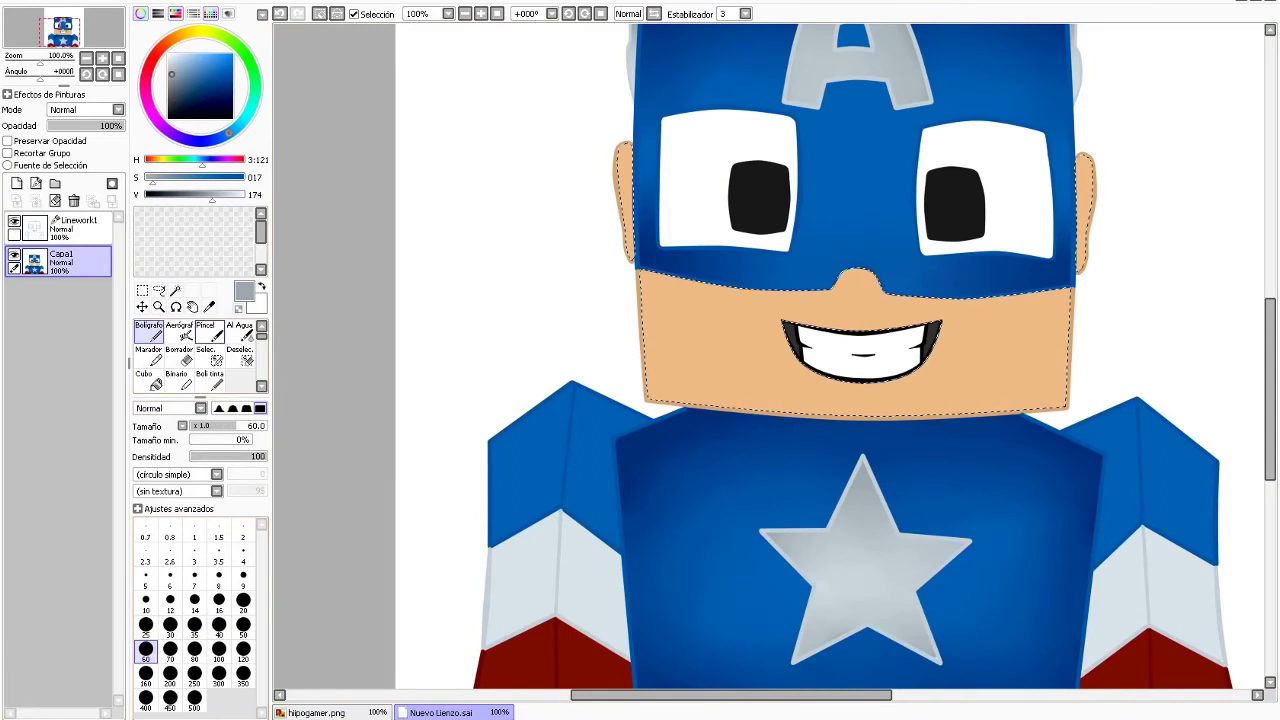
alt+click(700, 330)
scroll(705, 300, up, 1)
drag(612, 285, 1240, 330)
scroll(1240, 330, down, 1)
mouse_move(1230, 280)
mouse_down()
mouse_move(1230, 330)
mouse_move(1105, 438)
mouse_move(885, 440)
mouse_move(640, 395)
mouse_move(620, 260)
mouse_up()
scroll(1111, 225, down, 3)
scroll(1111, 225, up, 2)
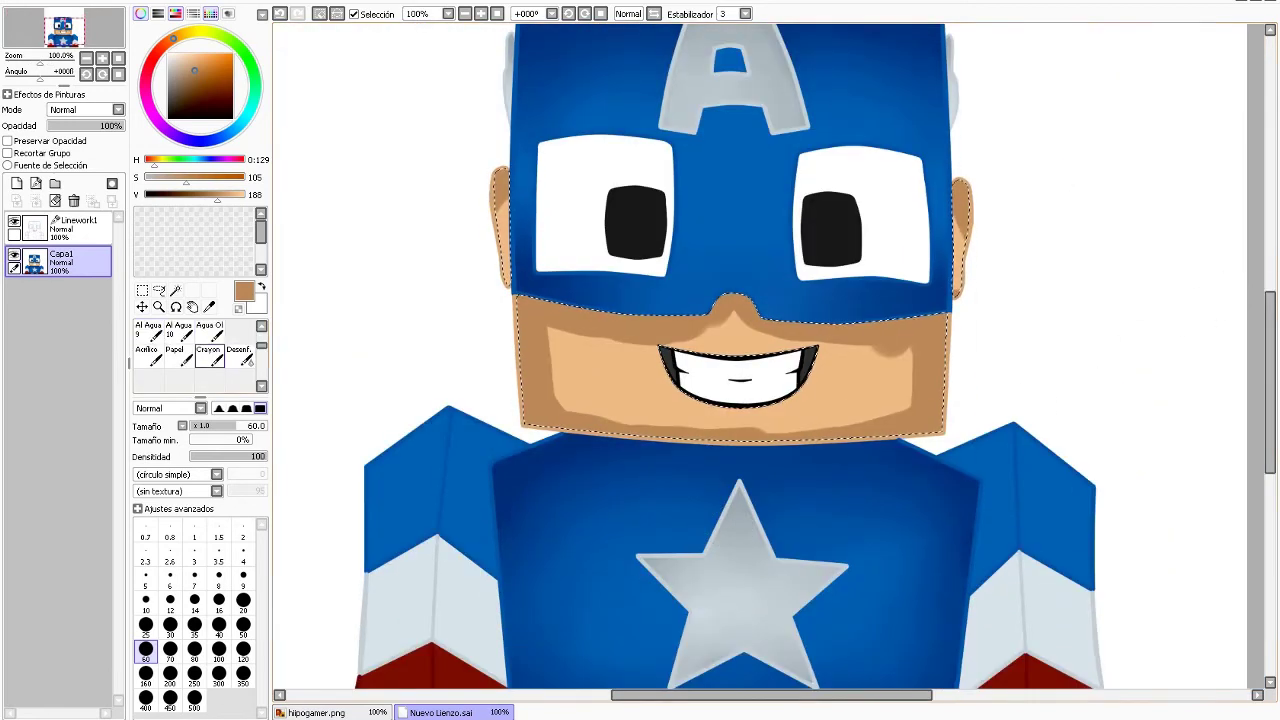
Blend the skin shading on the face and ears with the size 70 blur brush and clear the selection.
key(b)
mouse_move(545, 350)
mouse_down()
mouse_move(760, 330)
mouse_move(655, 430)
mouse_up()
scroll(607, 80, down, 2)
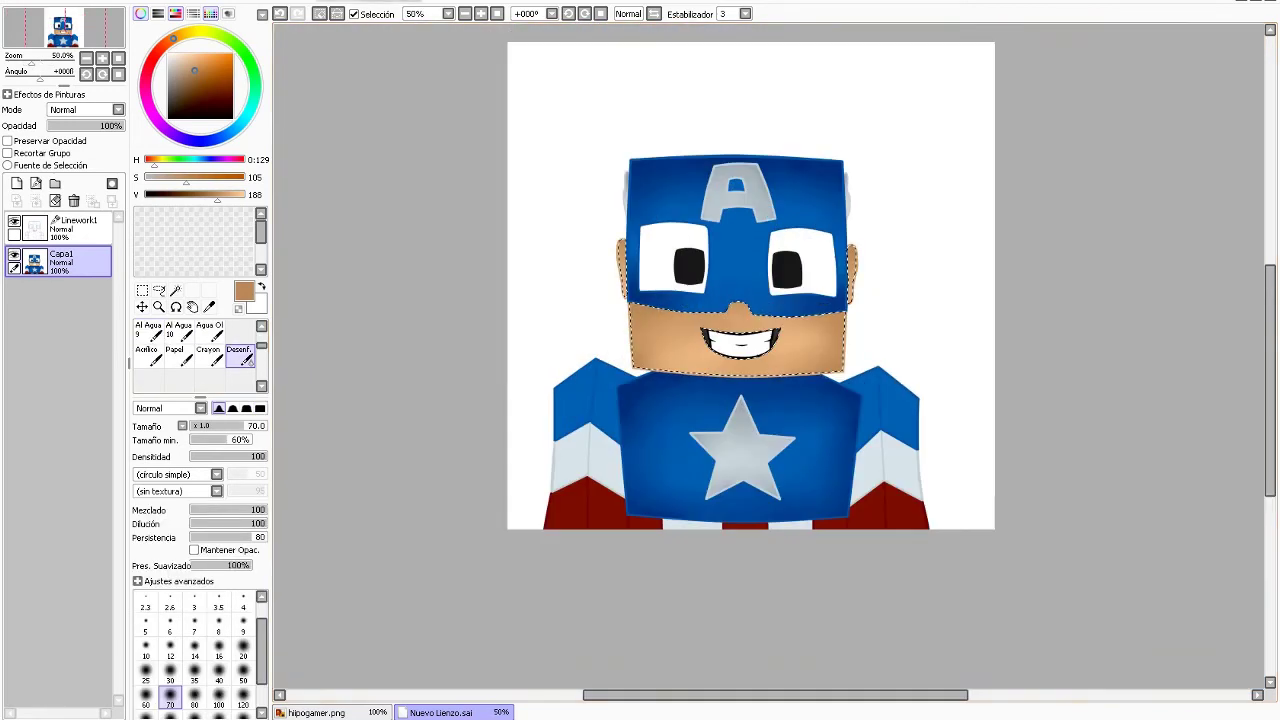
key(ctrl+d)
scroll(695, 318, up, 2)
Select the whites of both eyes and shade their edges on Capa1 in a brightness 200 grey with the size 60 Bolígrafo brush.
click(75, 228)
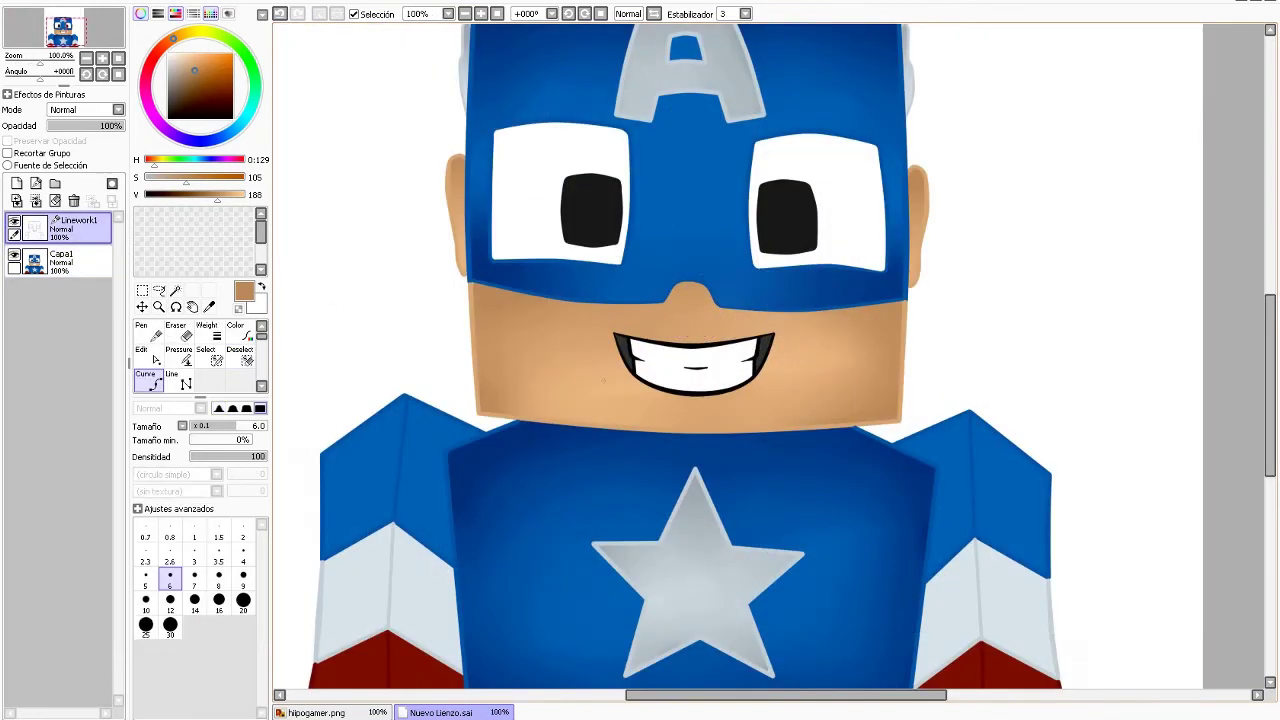
scroll(700, 360, down, 3)
scroll(700, 360, up, 3)
scroll(700, 360, down, 1)
scroll(638, 400, up, 2)
key(alt)
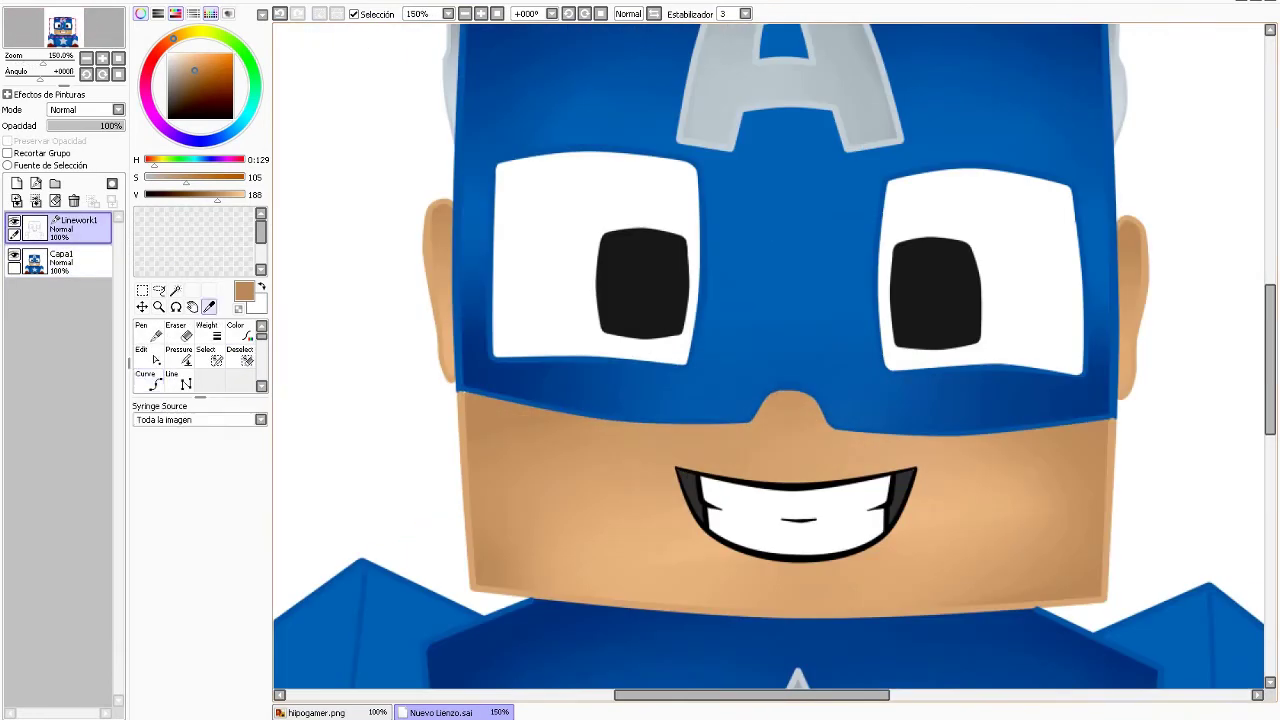
click(60, 260)
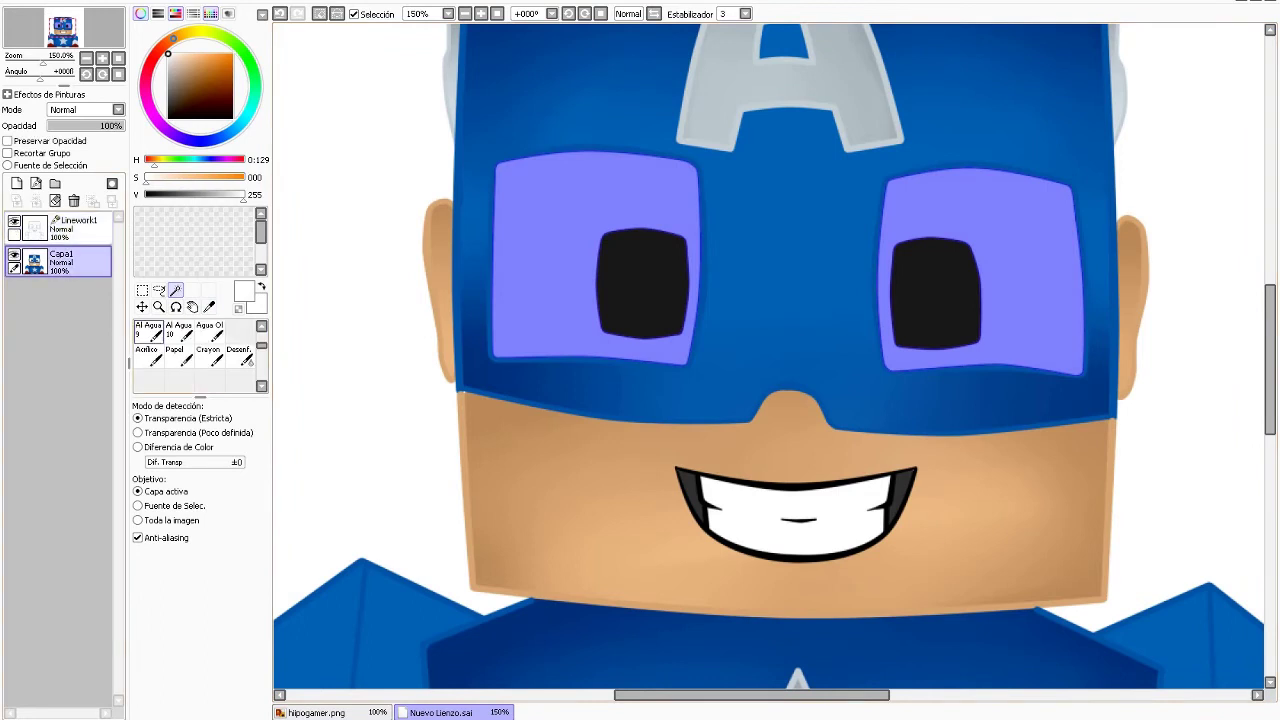
click(148, 330)
click(168, 67)
mouse_move(502, 185)
mouse_down()
mouse_move(541, 150)
mouse_move(630, 372)
mouse_up()
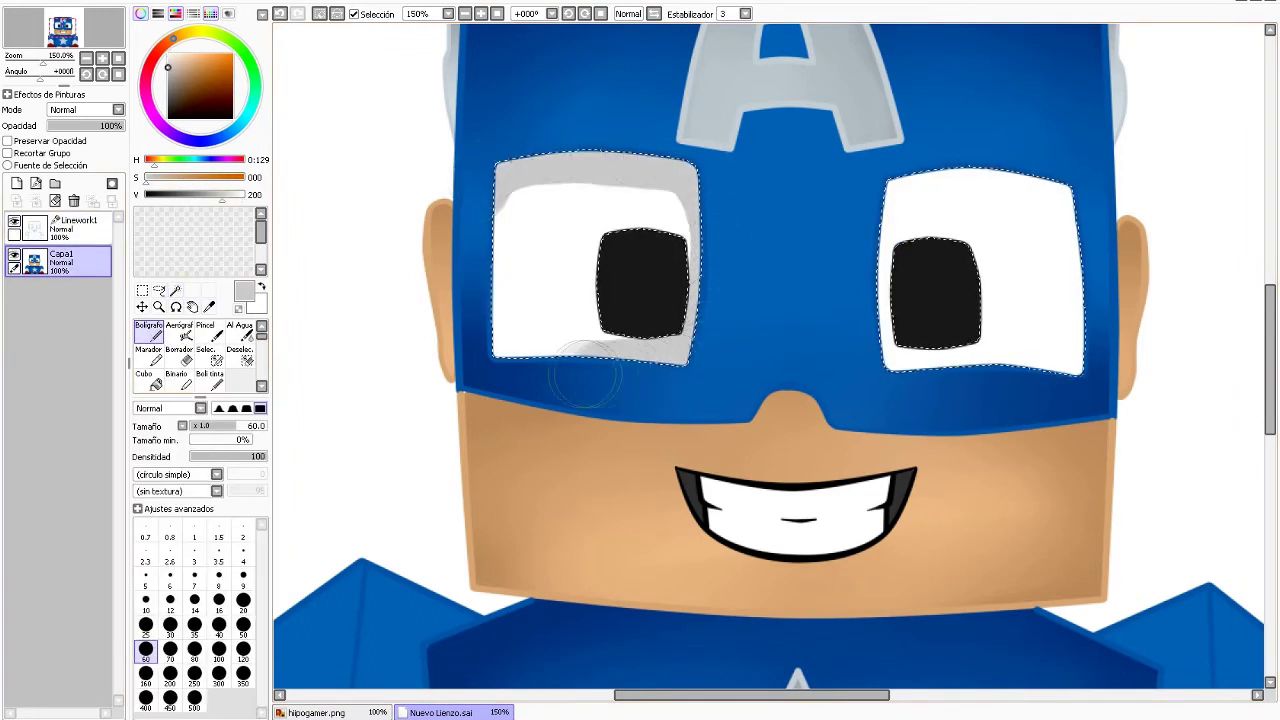
drag(505, 225, 505, 185)
mouse_move(890, 185)
mouse_down()
mouse_move(1070, 190)
mouse_move(886, 351)
mouse_move(863, 220)
mouse_up()
key(ctrl+z)
Blend the grey shading in both eyes with the size 70 Desenf. brush and clear the selection.
scroll(200, 360, down, 2)
click(240, 378)
mouse_move(527, 350)
mouse_down()
mouse_move(527, 215)
mouse_move(640, 330)
mouse_up()
drag(900, 200, 1050, 350)
scroll(758, 356, down, 3)
scroll(758, 356, up, 2)
key(ctrl+d)
scroll(758, 300, down, 1)
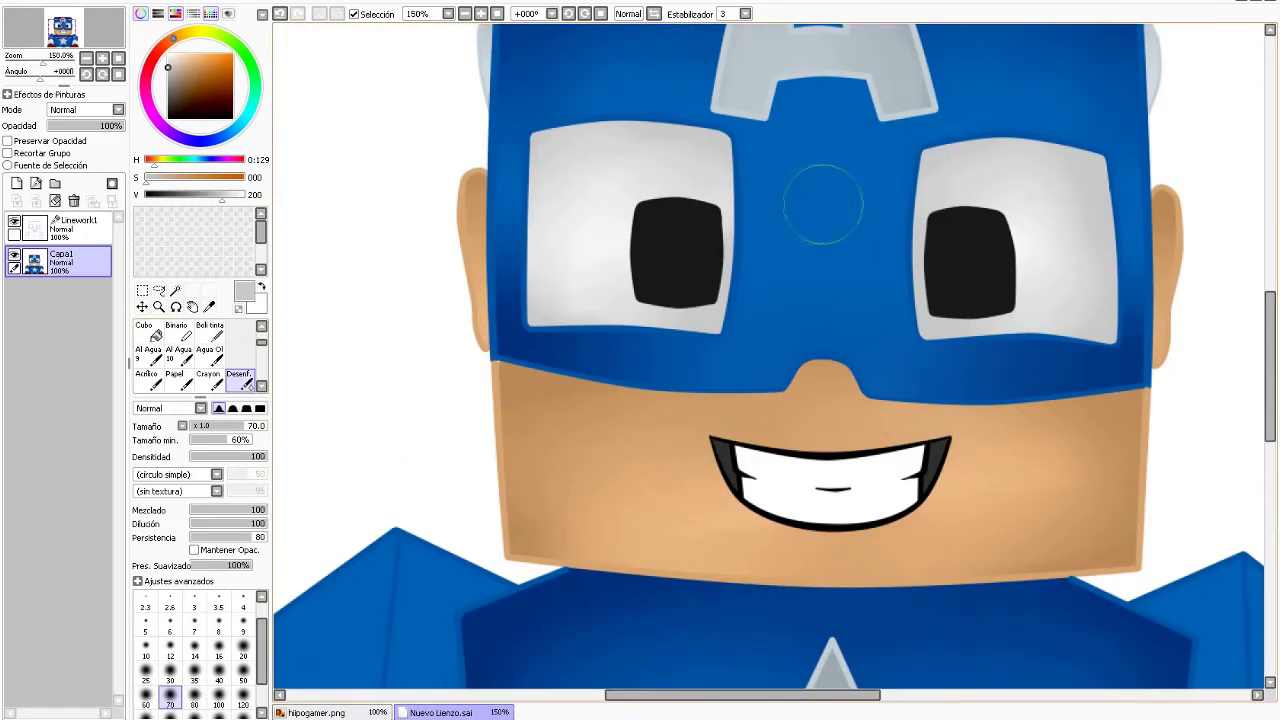
Select the inner blue faces of both shoulders and paint them on Capa1 in a brightness 150 blue with the size 60 Bolígrafo brush.
scroll(757, 229, up, 1)
scroll(757, 229, down, 1)
key(c)
scroll(868, 384, down, 4)
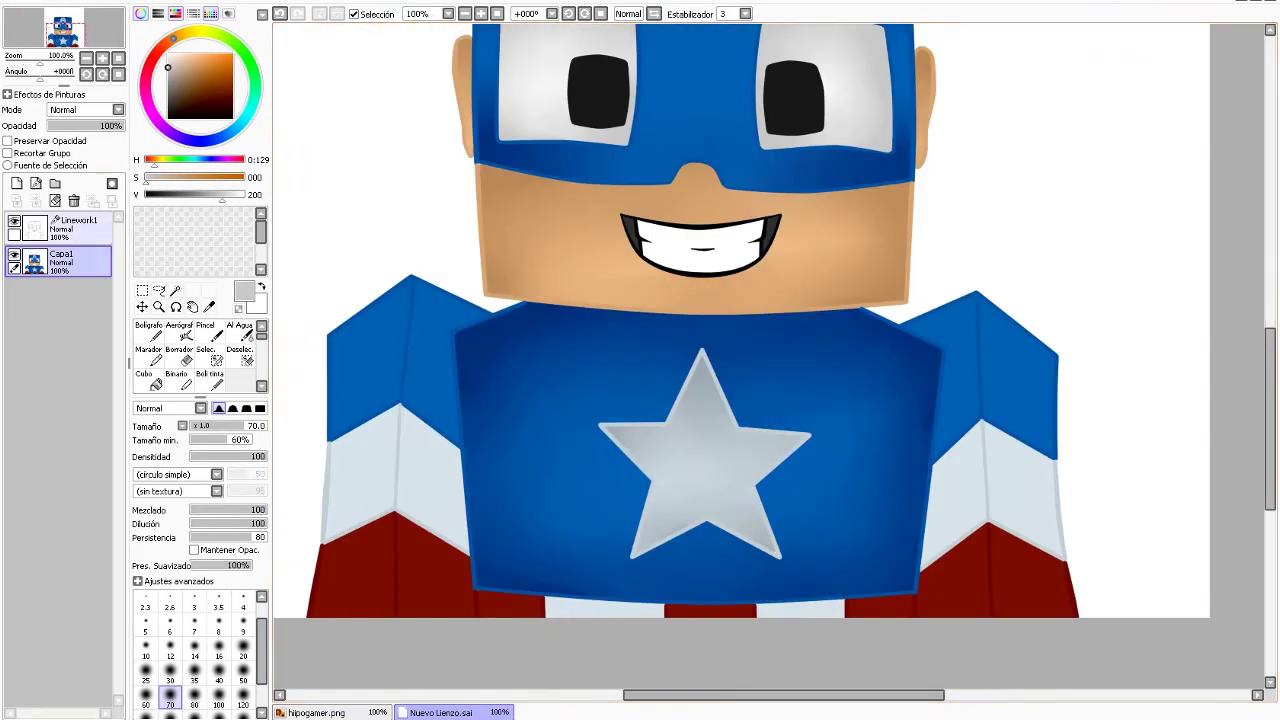
click(75, 228)
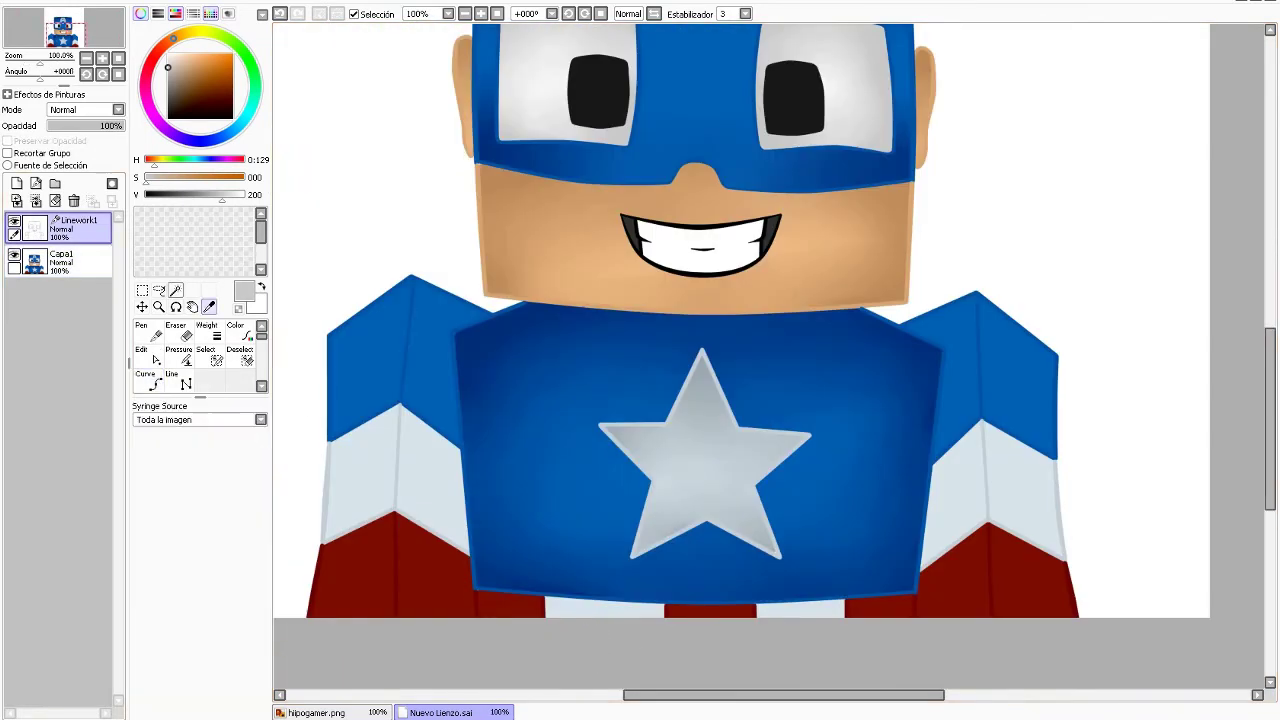
click(175, 290)
click(368, 345)
click(430, 370)
shift+click(958, 380)
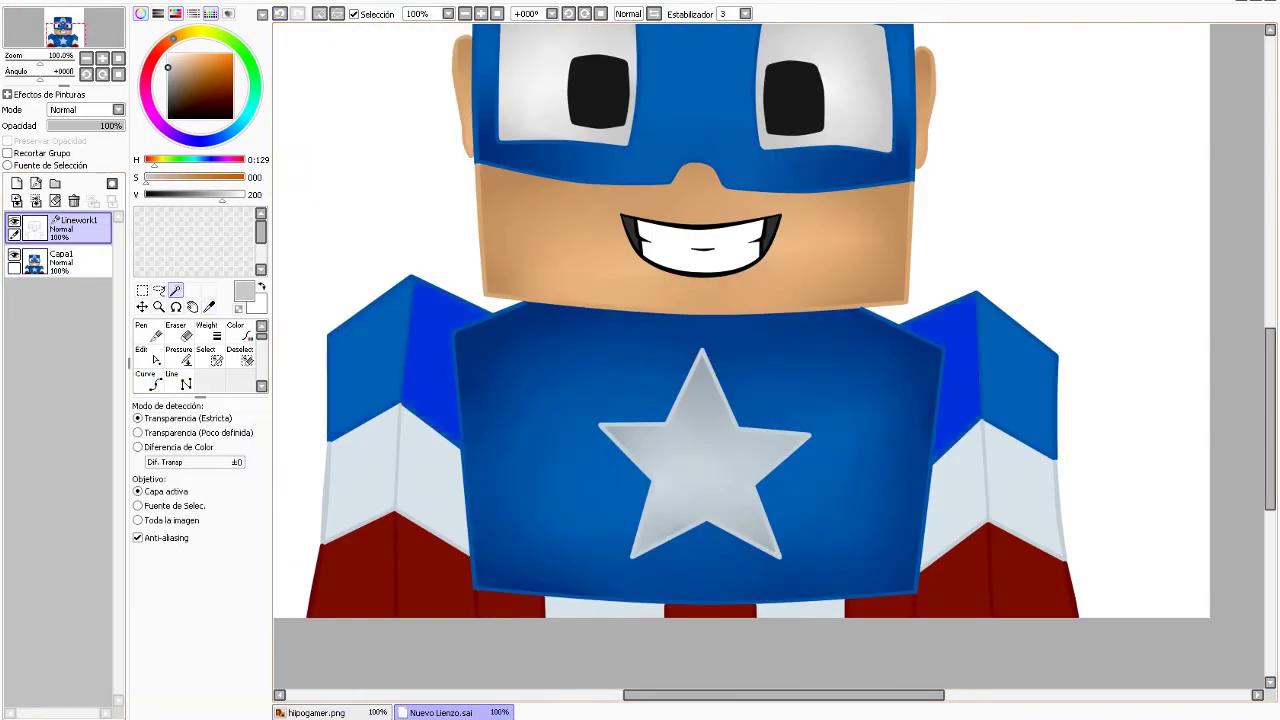
click(60, 262)
click(208, 306)
click(440, 380)
key(n)
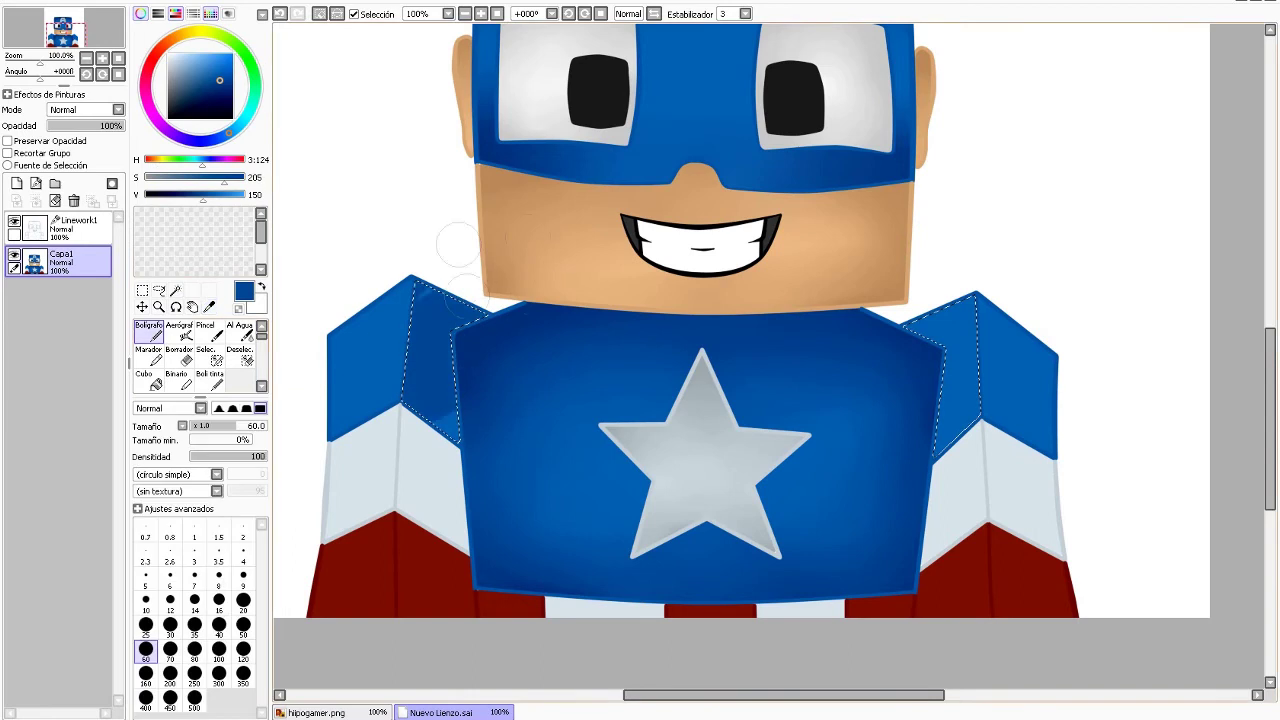
Select the inner faces of both white sleeve bands and paint them on Capa1 in a brightness 200 grey.
click(75, 228)
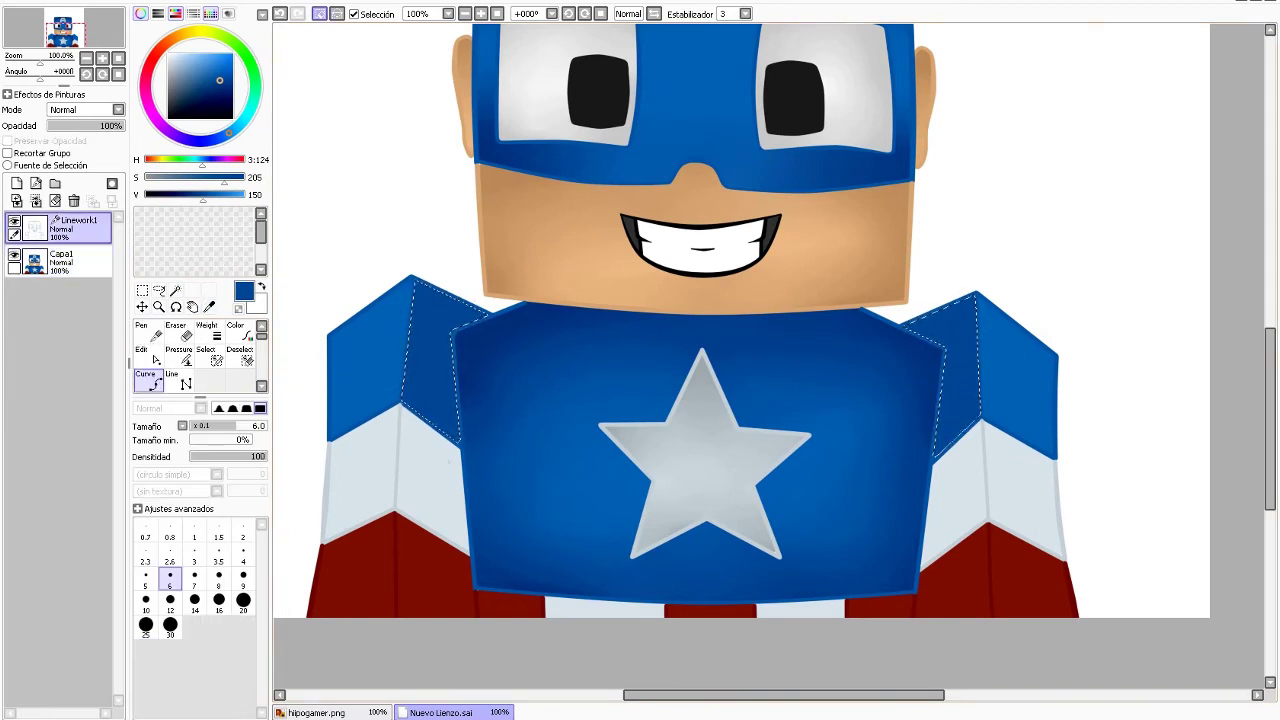
click(175, 290)
click(430, 470)
shift+click(955, 480)
click(60, 262)
click(208, 306)
click(430, 470)
drag(235, 194, 222, 194)
key(n)
drag(430, 415, 440, 545)
drag(955, 430, 955, 530)
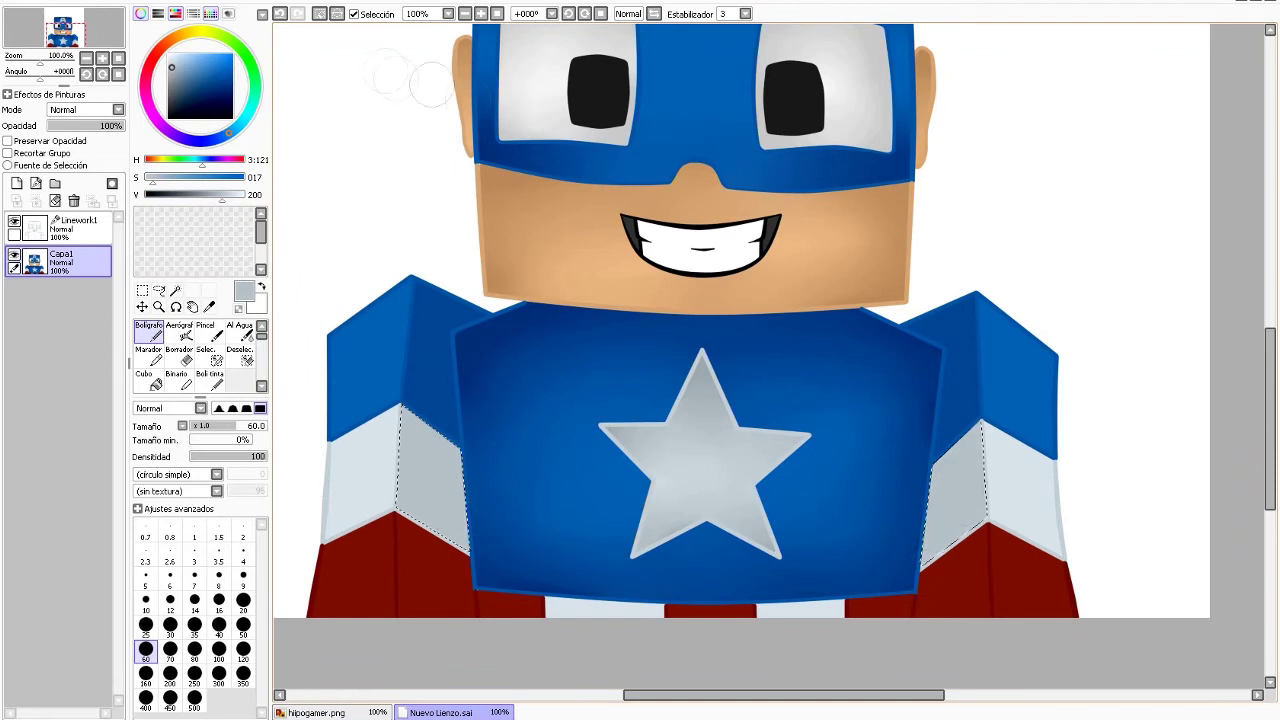
Select the inner faces of both red sleeve sections and paint them on Capa1 in a brightness 98 dark red.
click(75, 228)
click(175, 290)
click(60, 262)
click(435, 565)
shift+click(955, 570)
click(208, 306)
click(350, 580)
key(n)
drag(400, 525, 465, 560)
drag(985, 560, 904, 608)
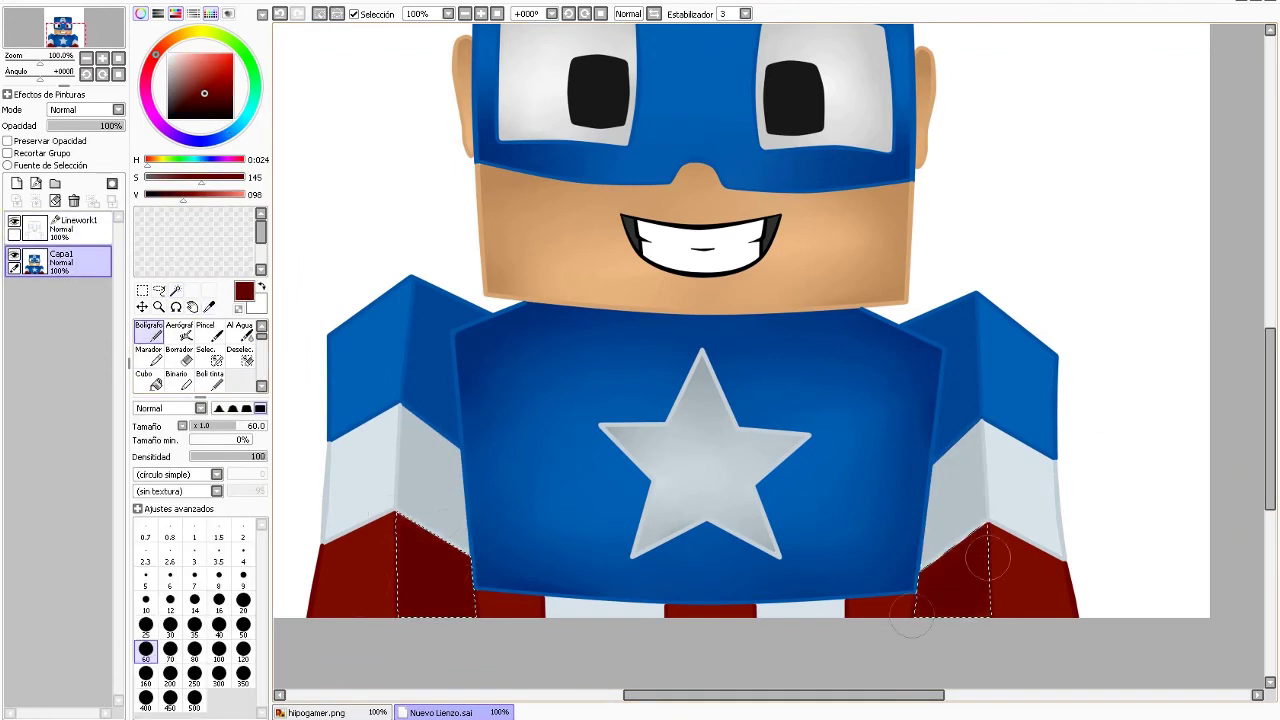
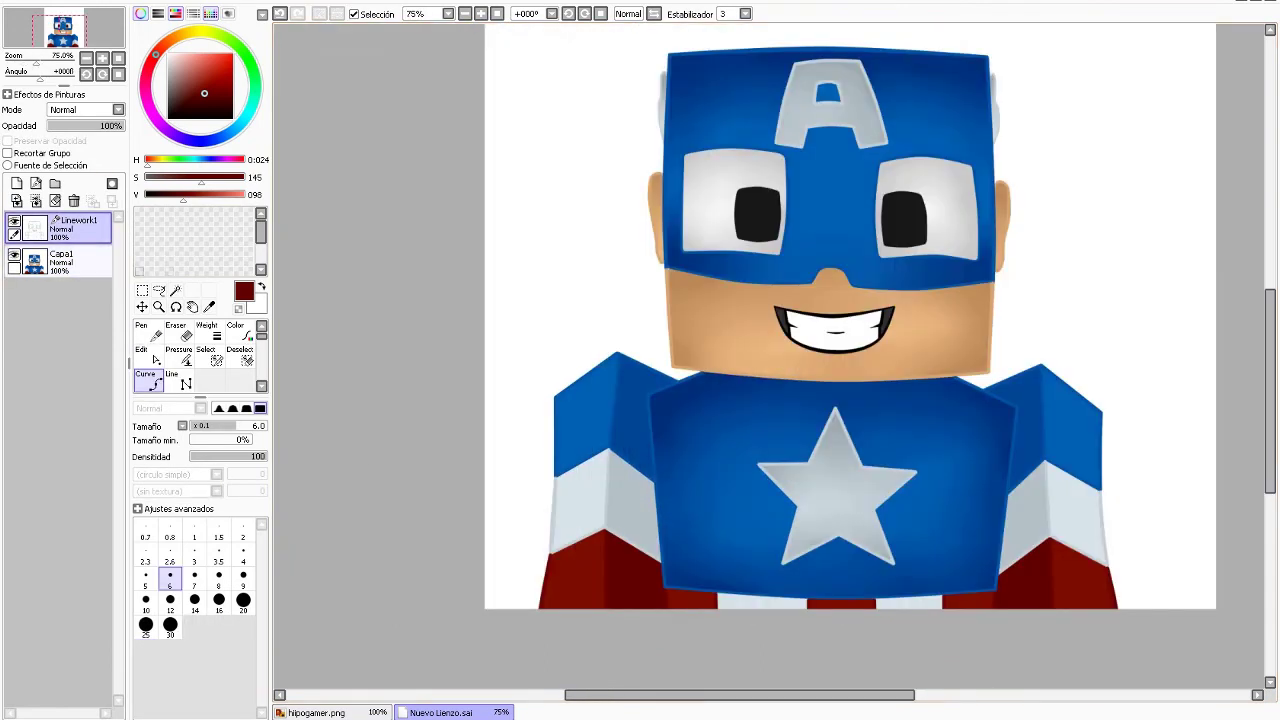
Select the outer blue faces of both shoulders and paint their edges on Capa1 in a brightness 122 blue with the size 60 Bolígrafo brush.
click(175, 290)
click(585, 410)
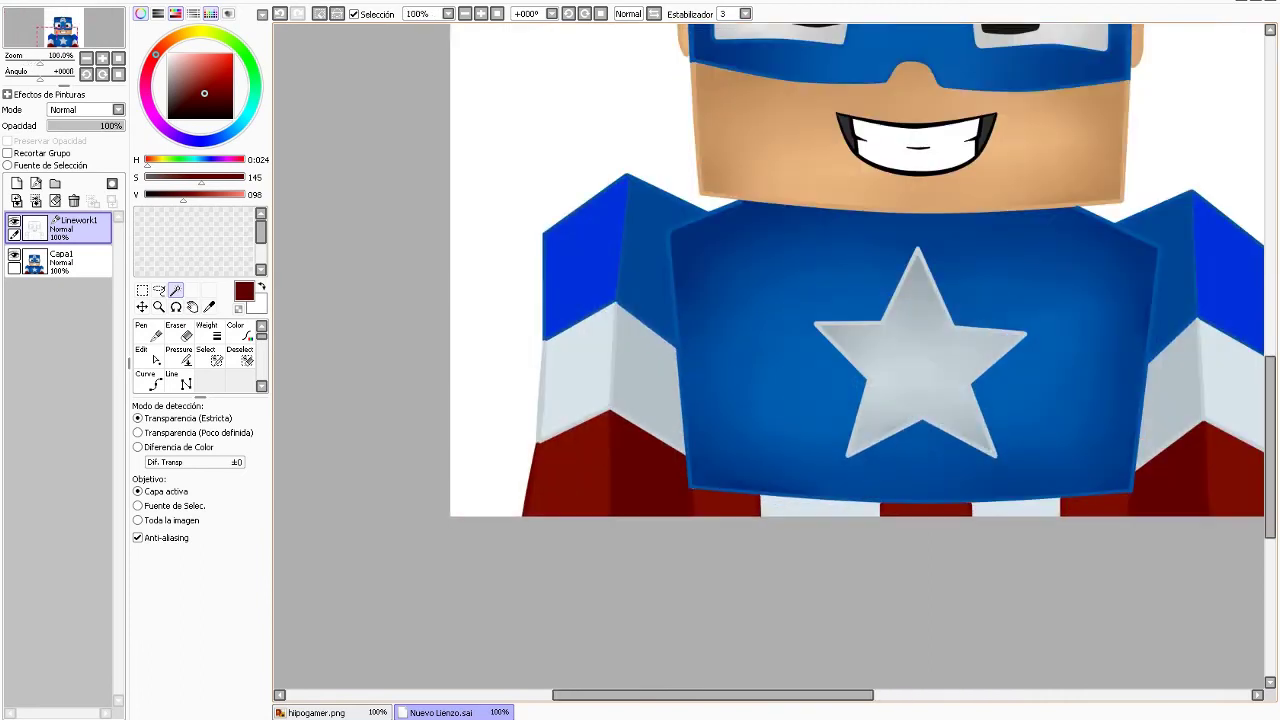
click(60, 260)
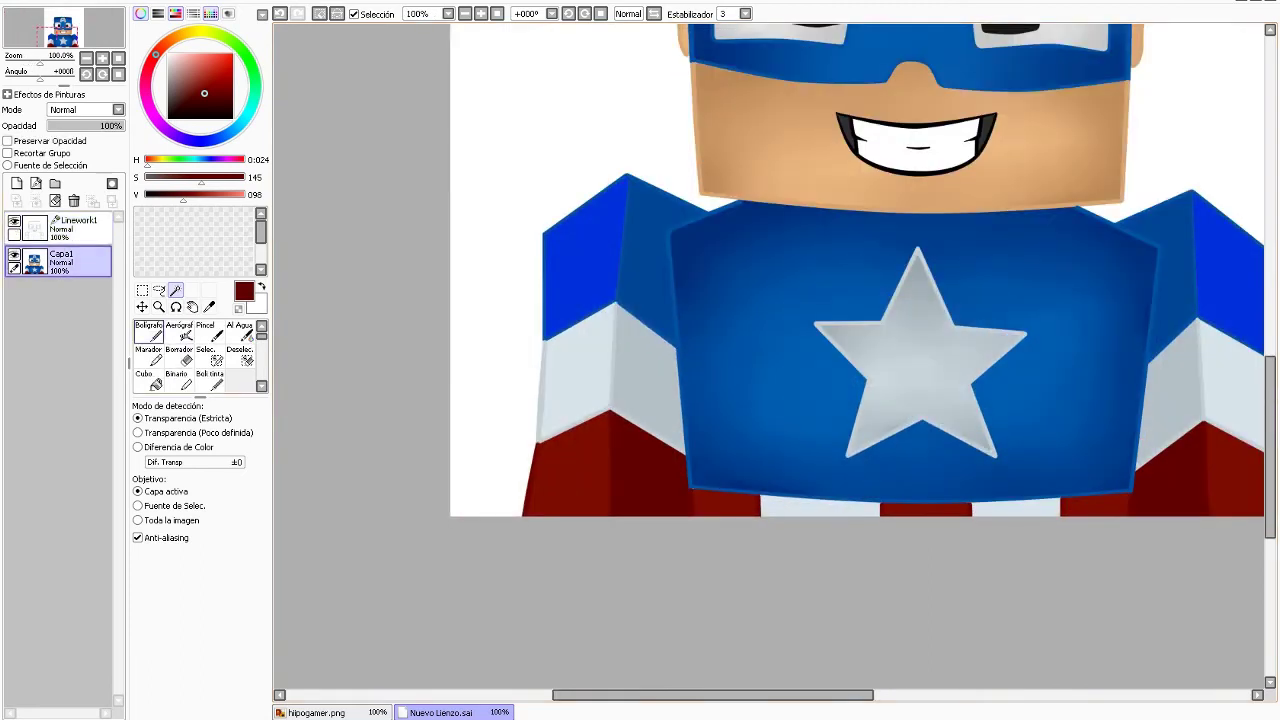
click(208, 306)
key(n)
mouse_move(520, 228)
mouse_down()
mouse_move(631, 218)
mouse_move(524, 270)
mouse_up()
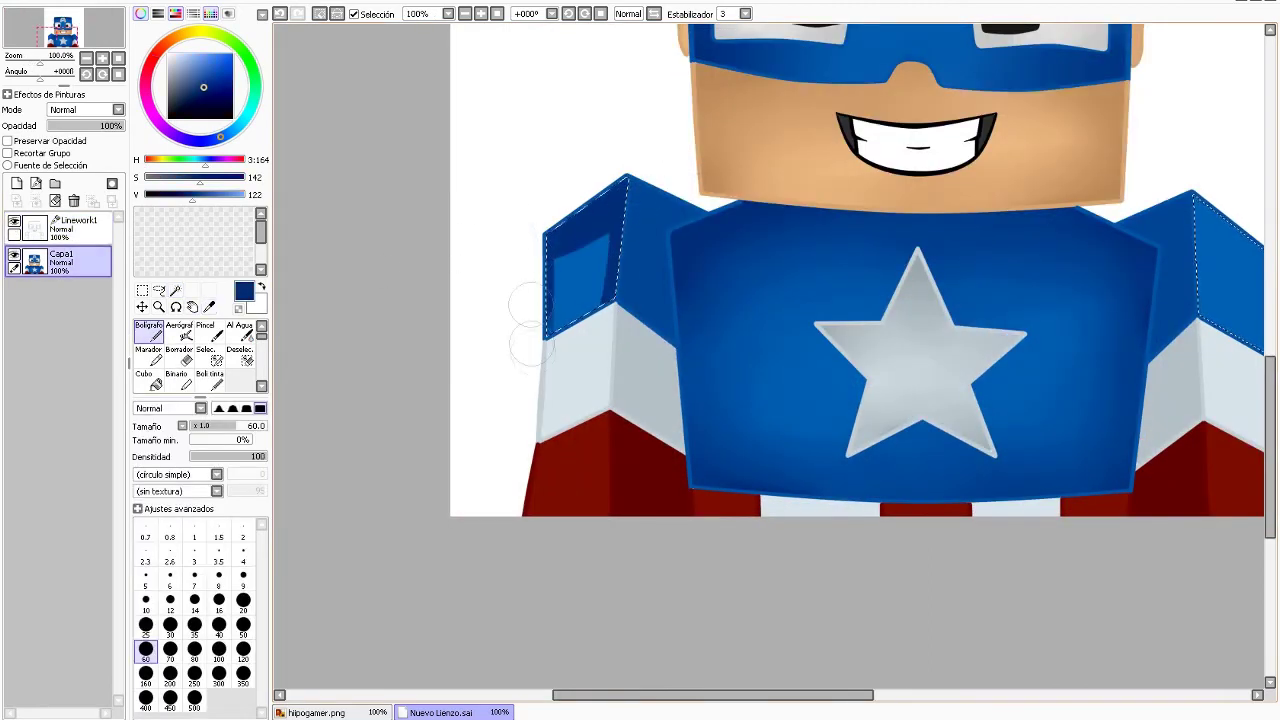
scroll(1171, 371, right, 3)
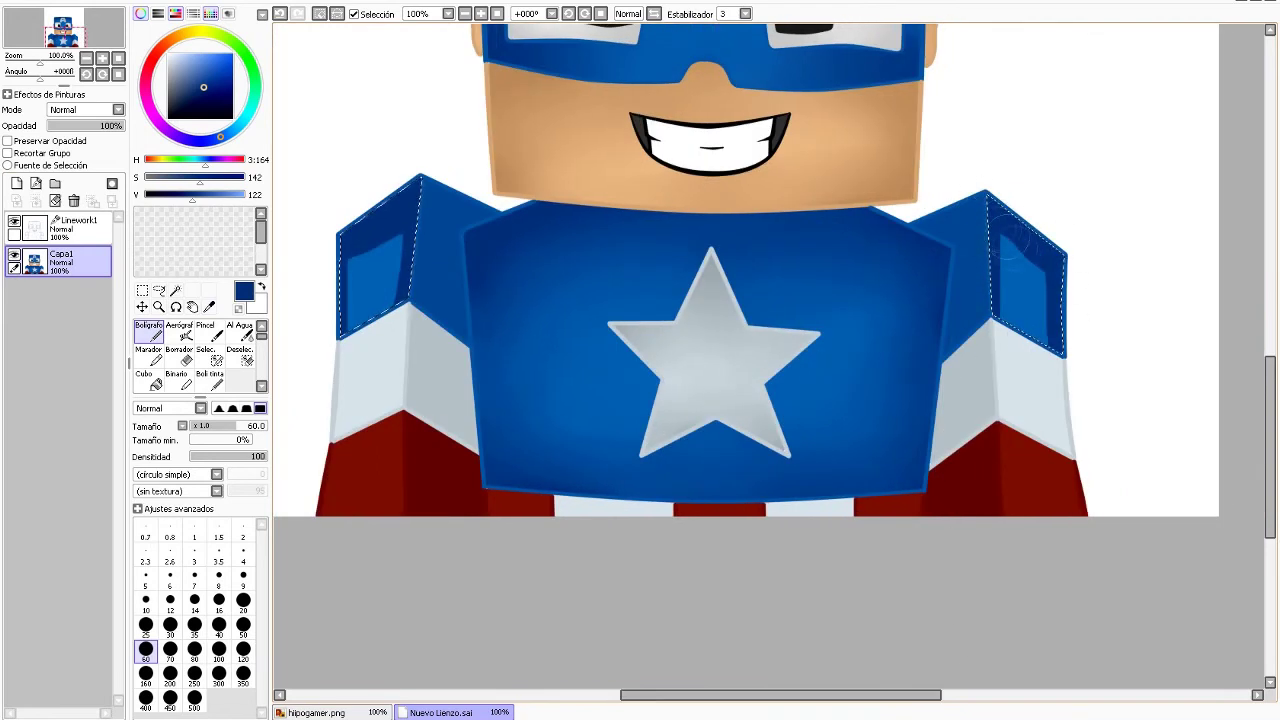
Blend the dark blue shading on both outer shoulder faces with the size 50 Desenf. brush and clear the selection.
key(d)
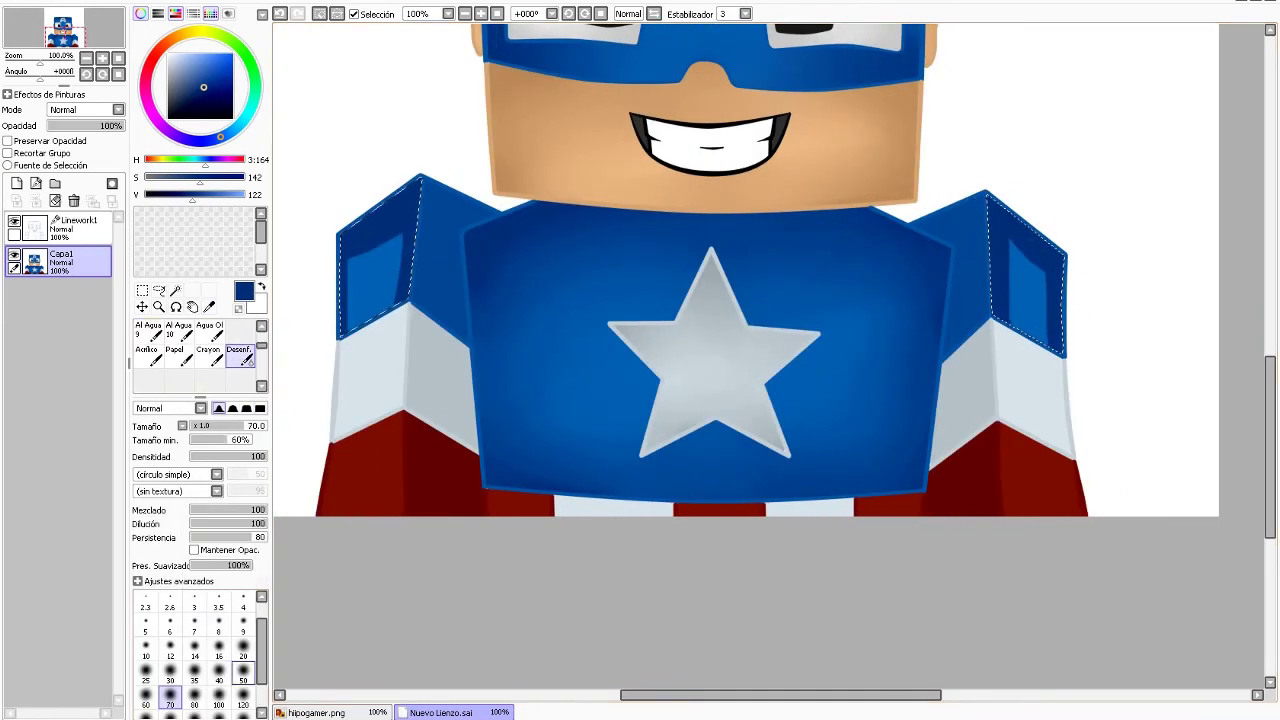
scroll(471, 171, up, 3)
scroll(700, 509, down, 1)
scroll(722, 334, up, 1)
scroll(722, 334, down, 3)
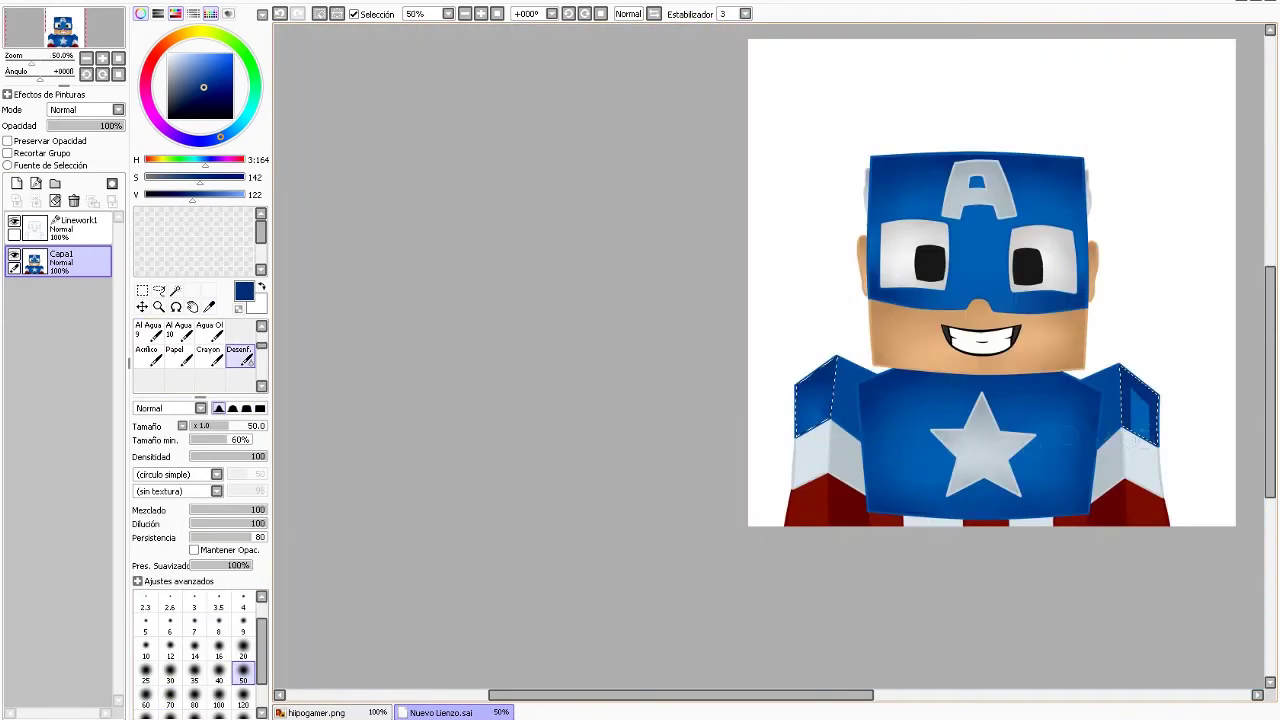
scroll(1086, 314, up, 3)
scroll(1060, 200, down, 3)
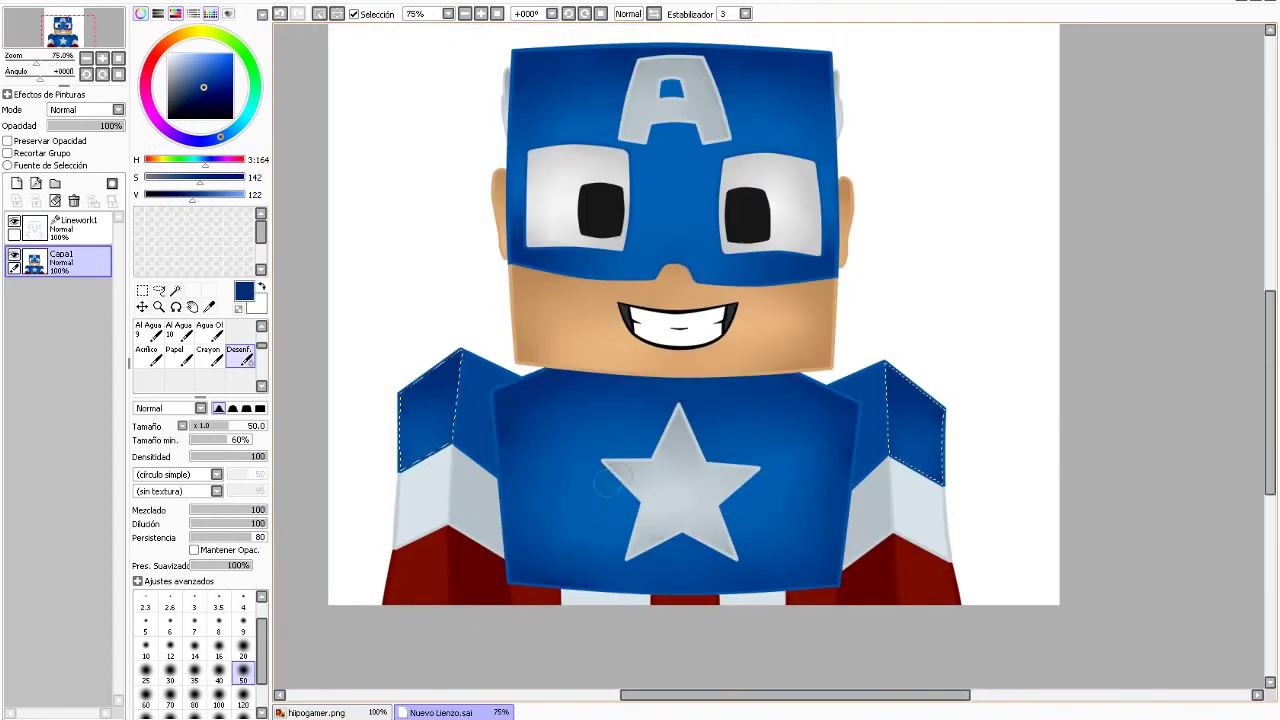
Select the inner blue faces of both shoulders and shade them on Capa1 in a brightness 106 blue with the size 60 Bolígrafo brush.
click(80, 228)
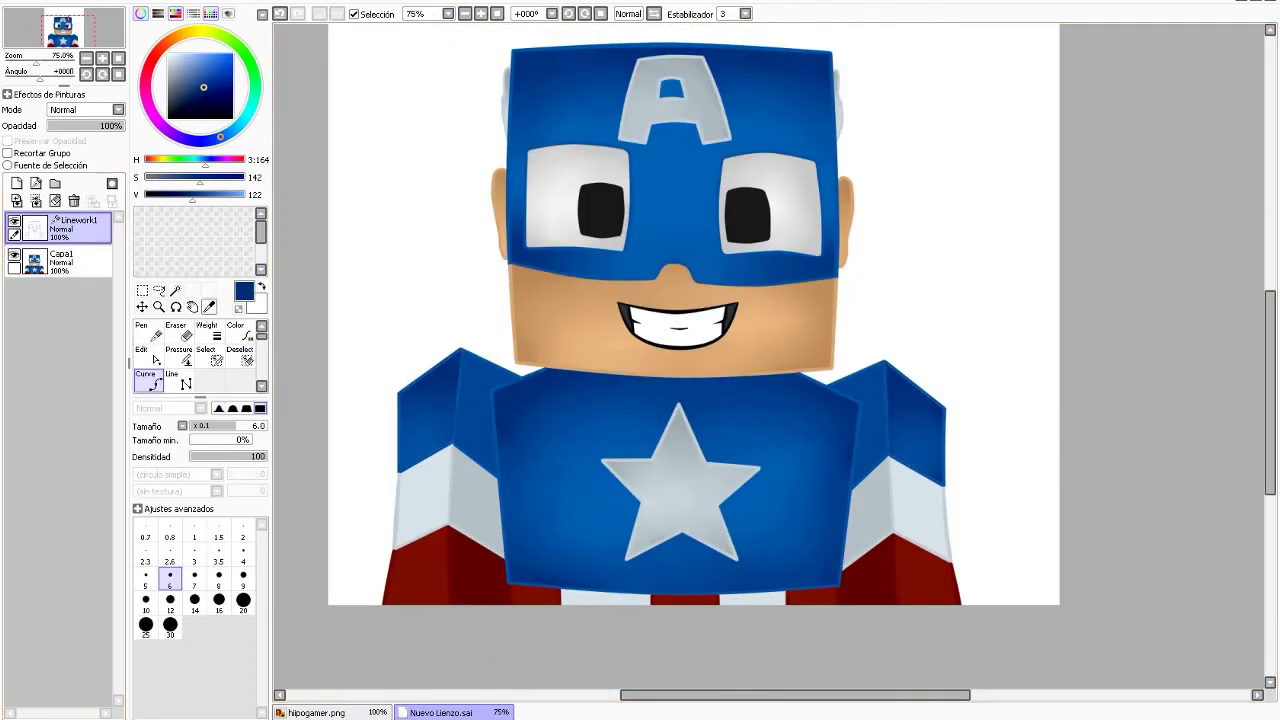
key(w)
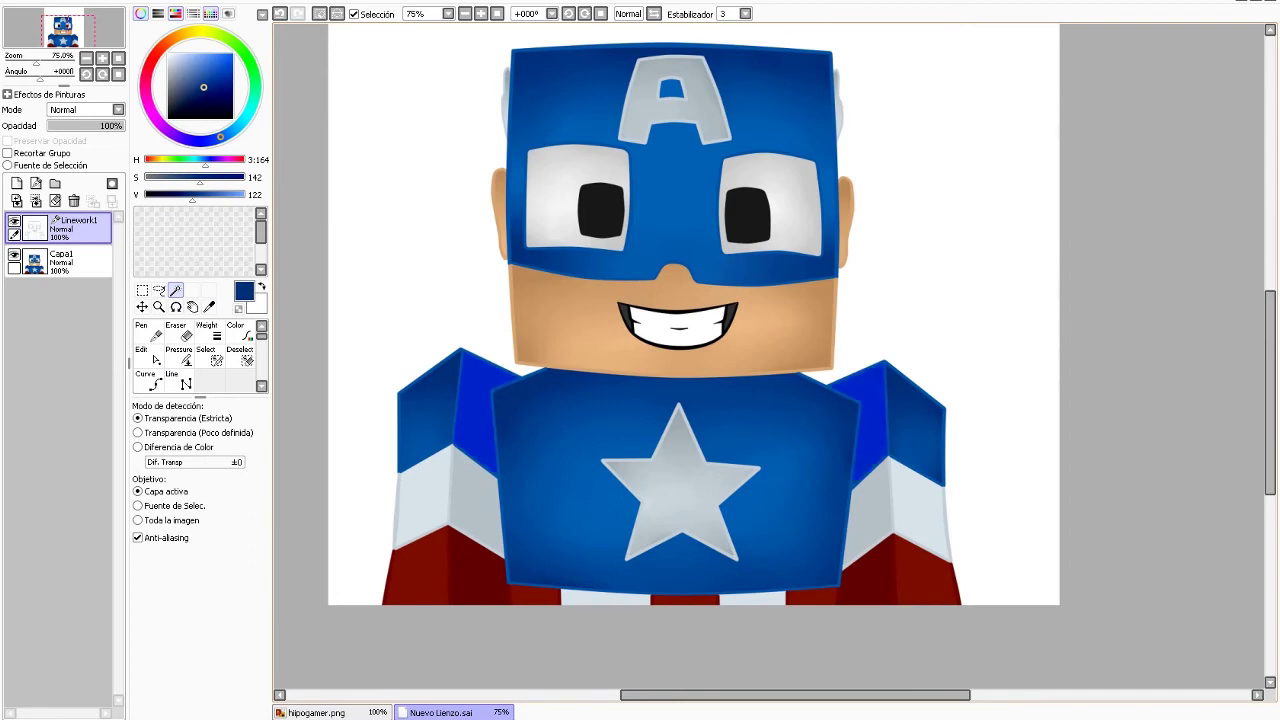
click(60, 261)
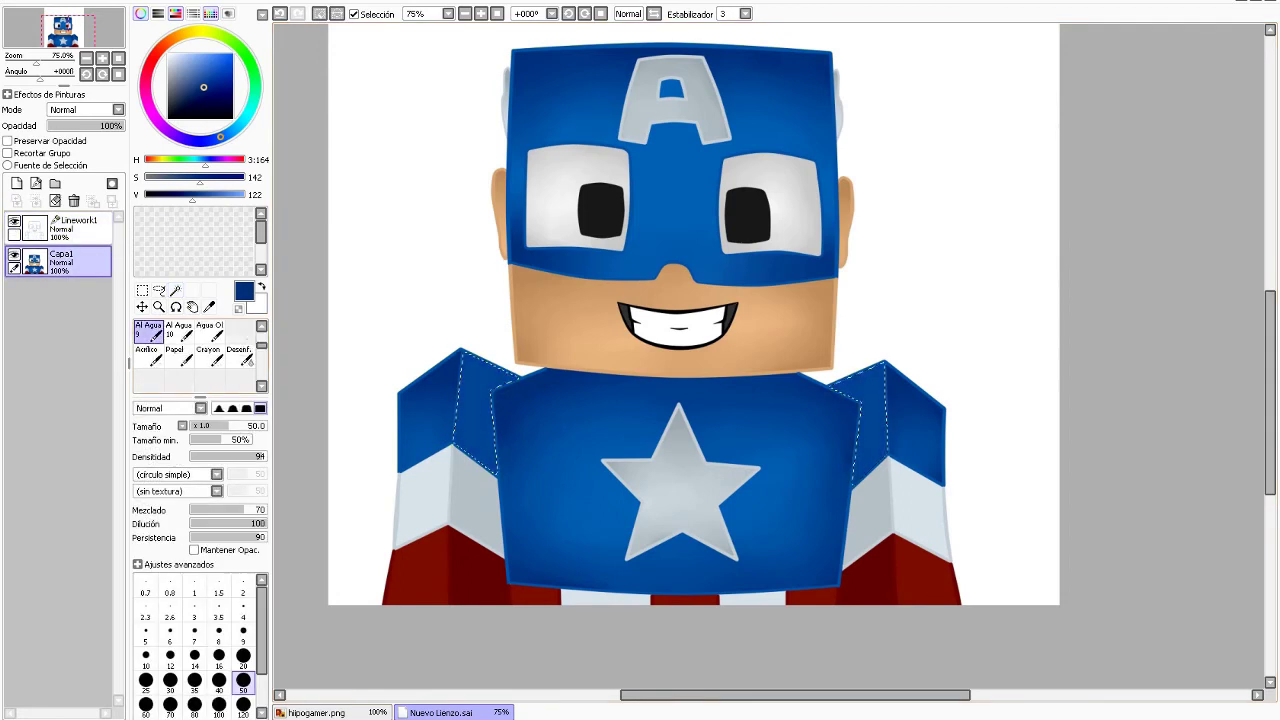
click(148, 330)
key(alt)
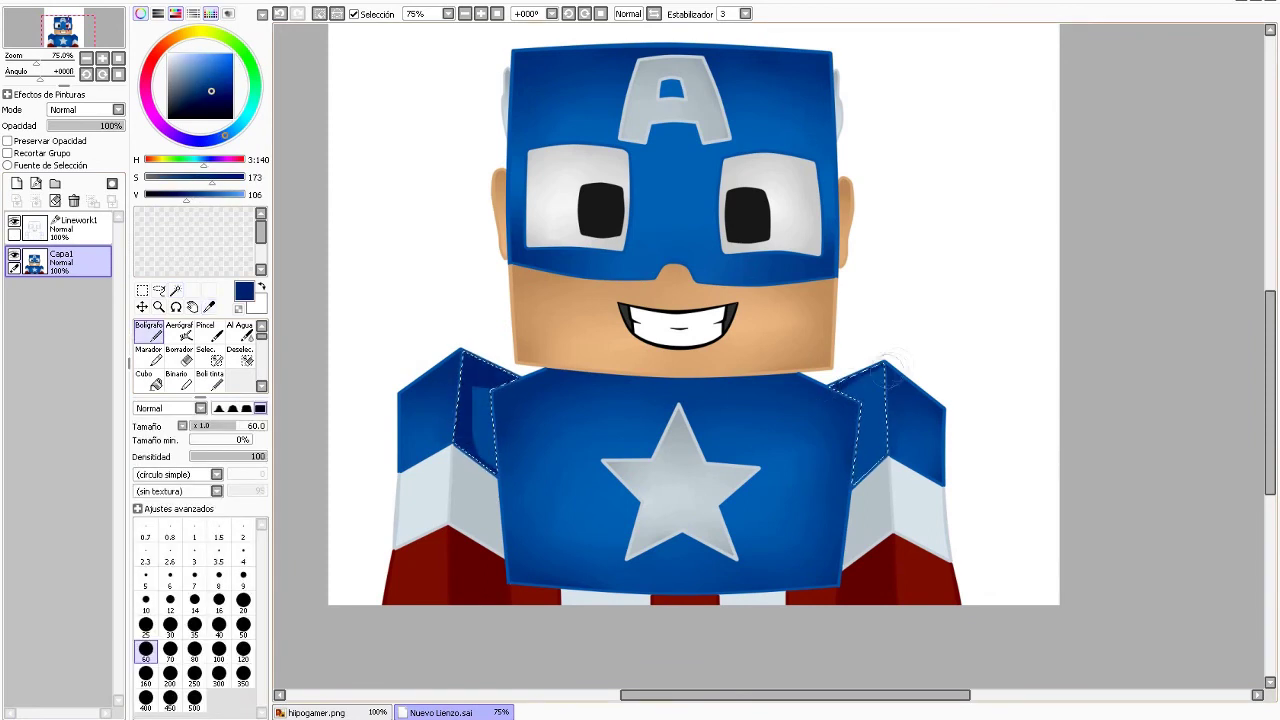
Blend the shading on both inner shoulder faces with the size 50 Desenf. brush and clear the selection.
key(b)
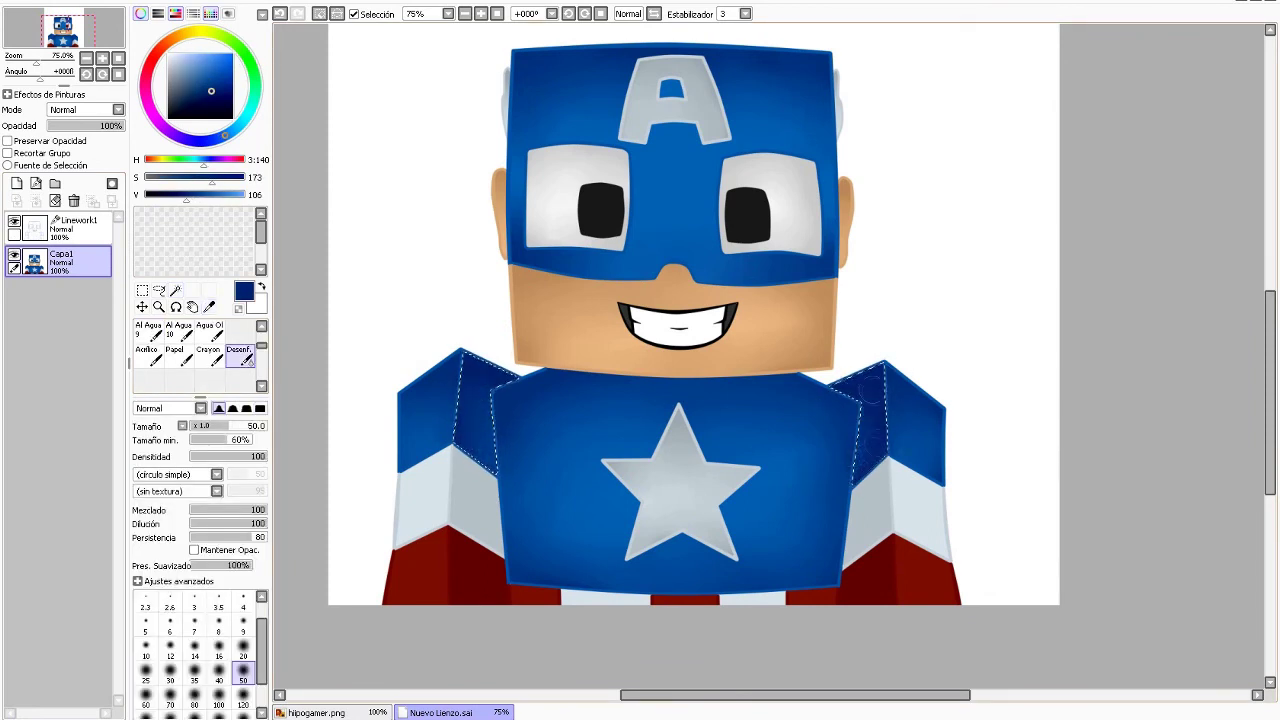
scroll(541, 432, down, 2)
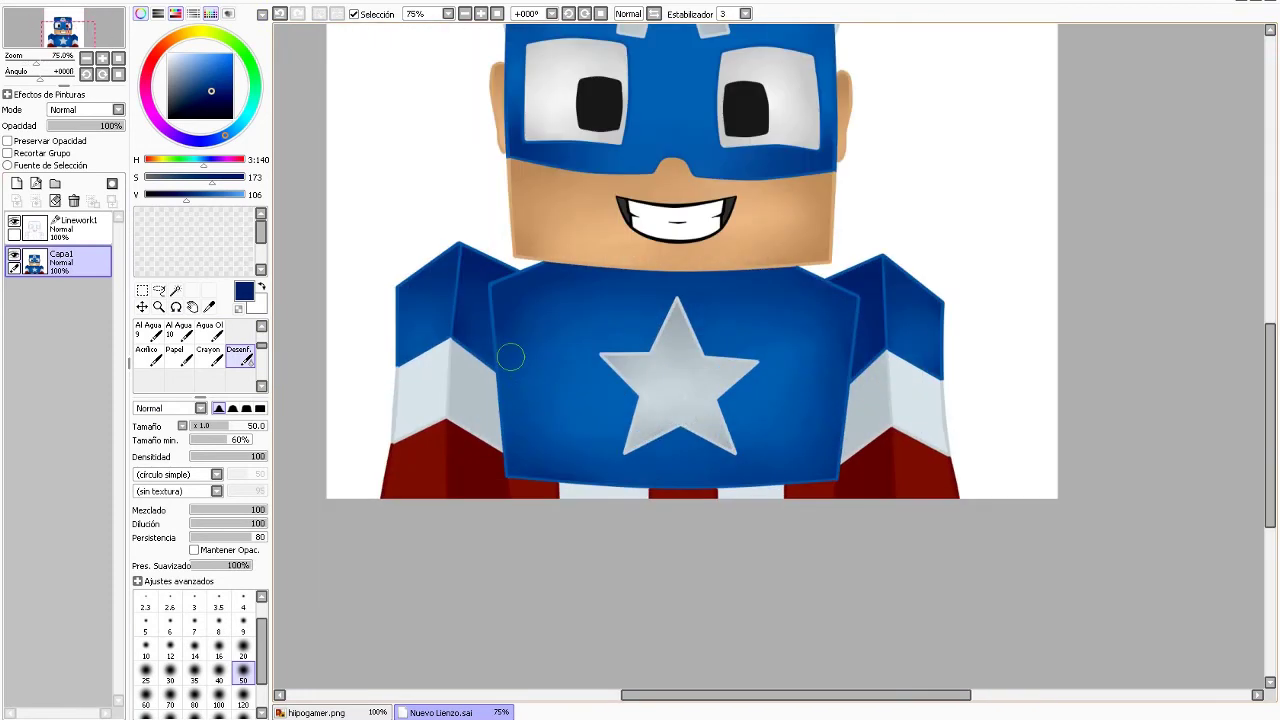
scroll(510, 357, down, 3)
scroll(551, 281, up, 3)
scroll(551, 281, down, 2)
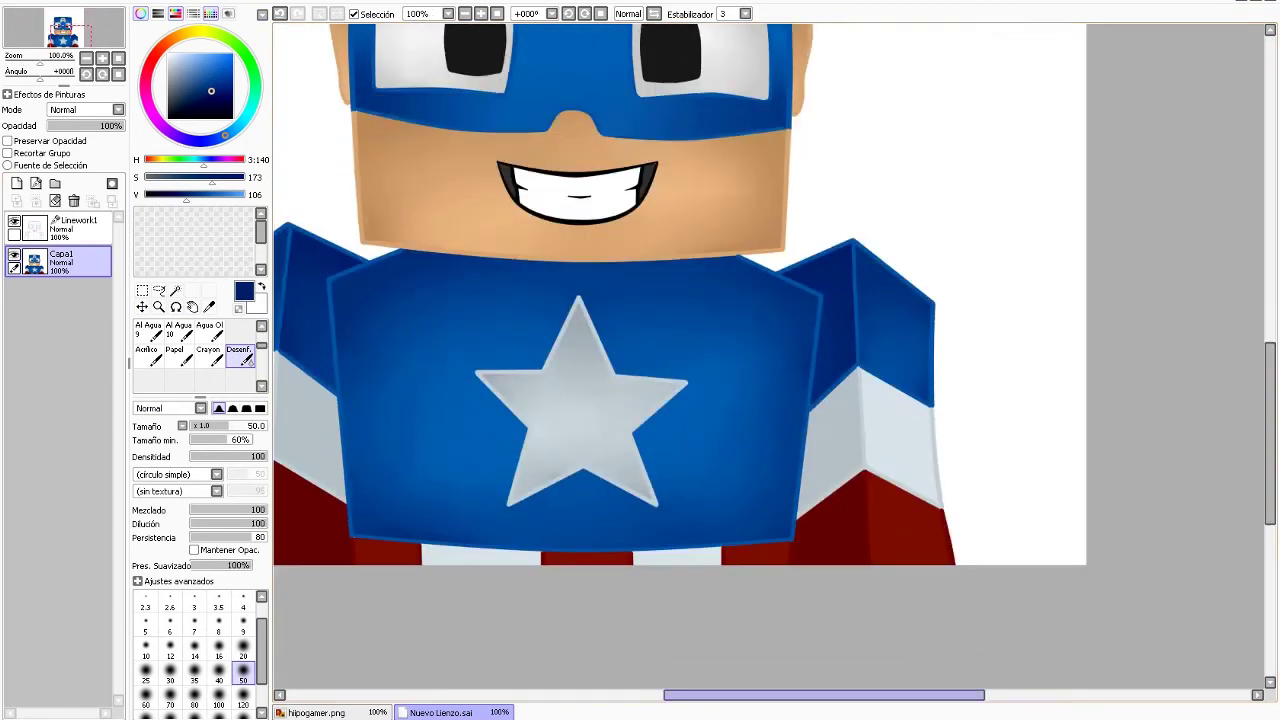
Select the three red stripes below the chest and shade them on Capa1 in a brightness 68 dark red with the Bolígrafo brush.
key(w)
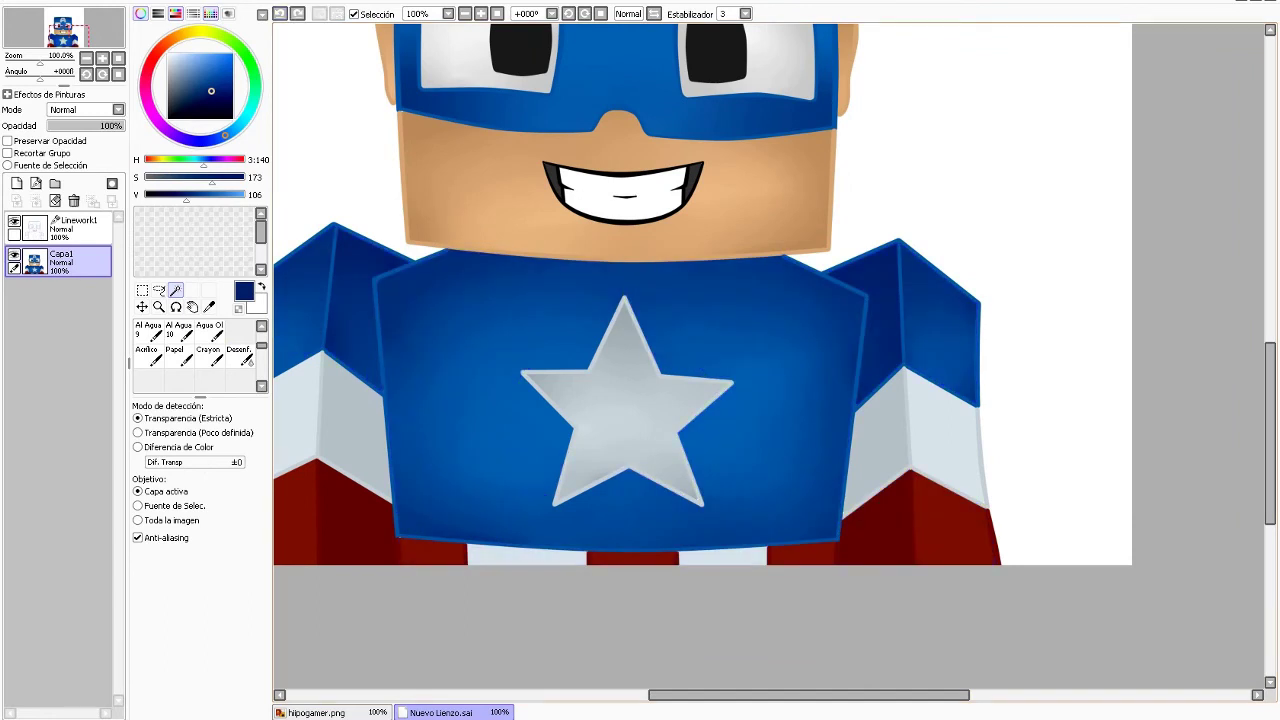
key(ctrl+d)
click(75, 228)
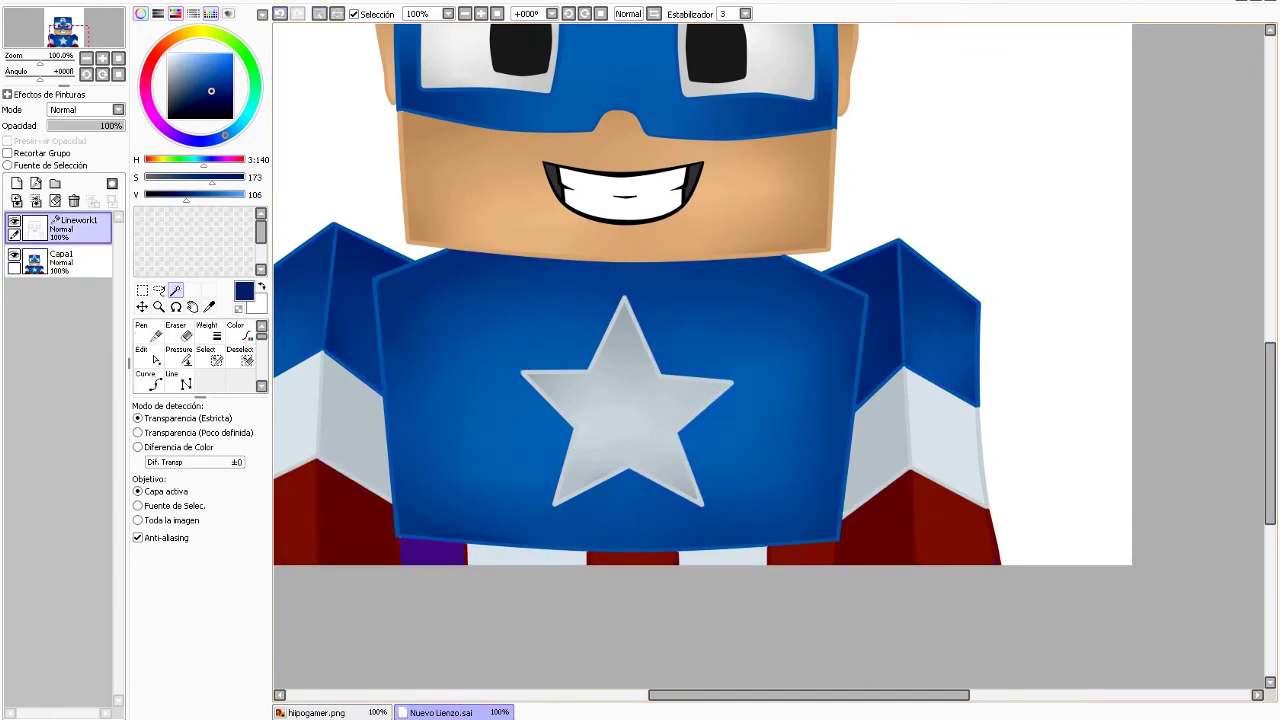
click(75, 262)
click(208, 306)
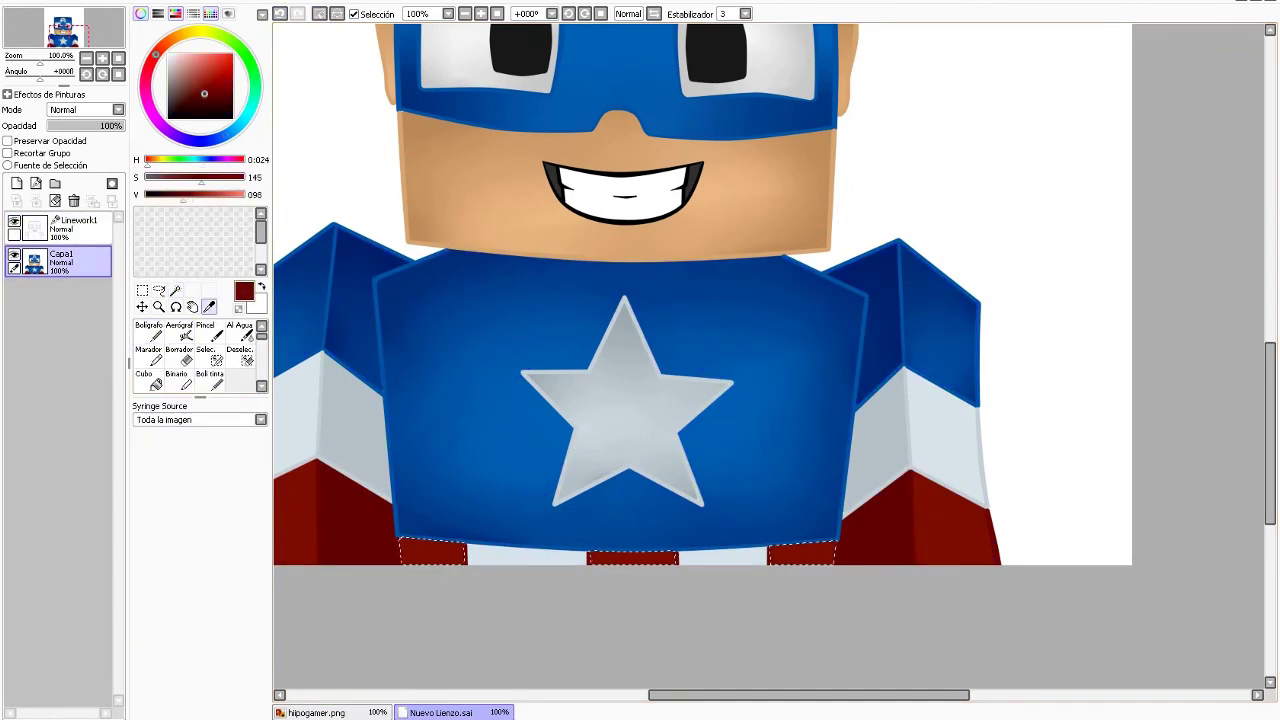
click(148, 330)
scroll(366, 457, up, 3)
scroll(930, 467, down, 5)
scroll(930, 467, up, 3)
Blend the dark red shading in the stripes below the chest with the size 50 Desenf. brush.
key(b)
scroll(548, 565, down, 4)
scroll(1136, 561, up, 3)
scroll(706, 618, down, 3)
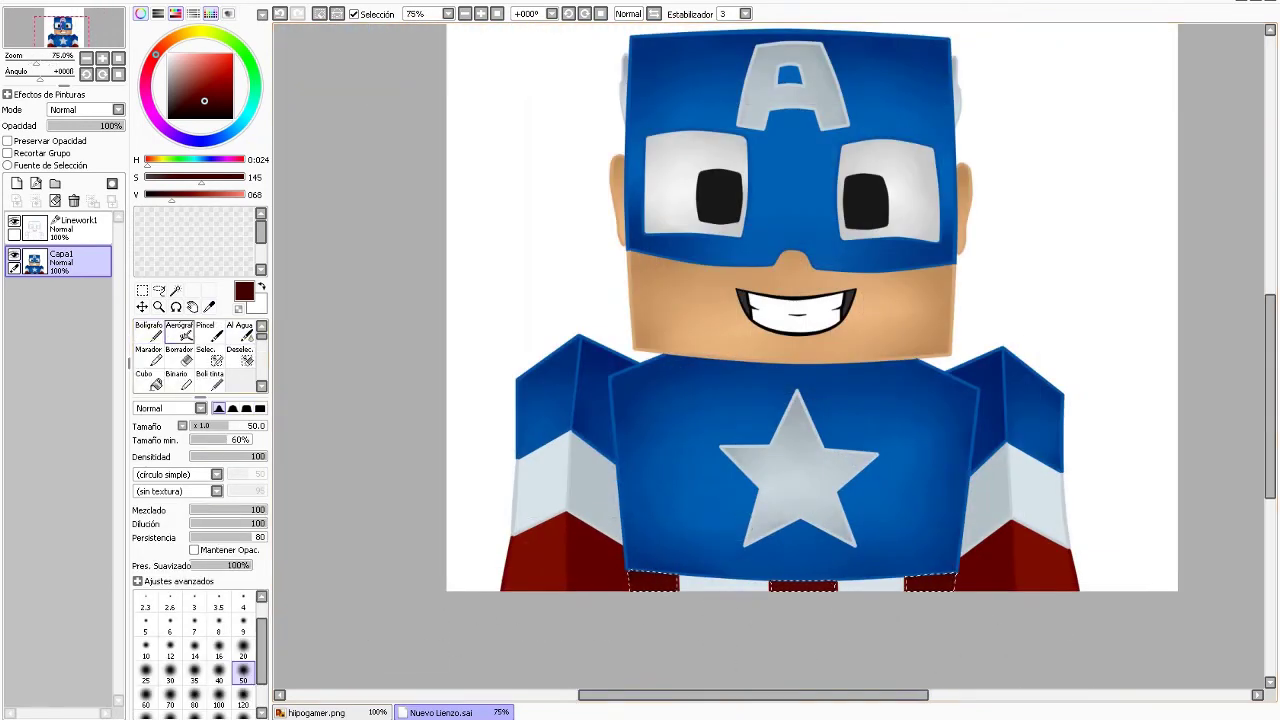
Select the outer faces of both red sleeve sections and shade their edges on Capa1 in a brightness 68 dark red.
key(w)
click(75, 228)
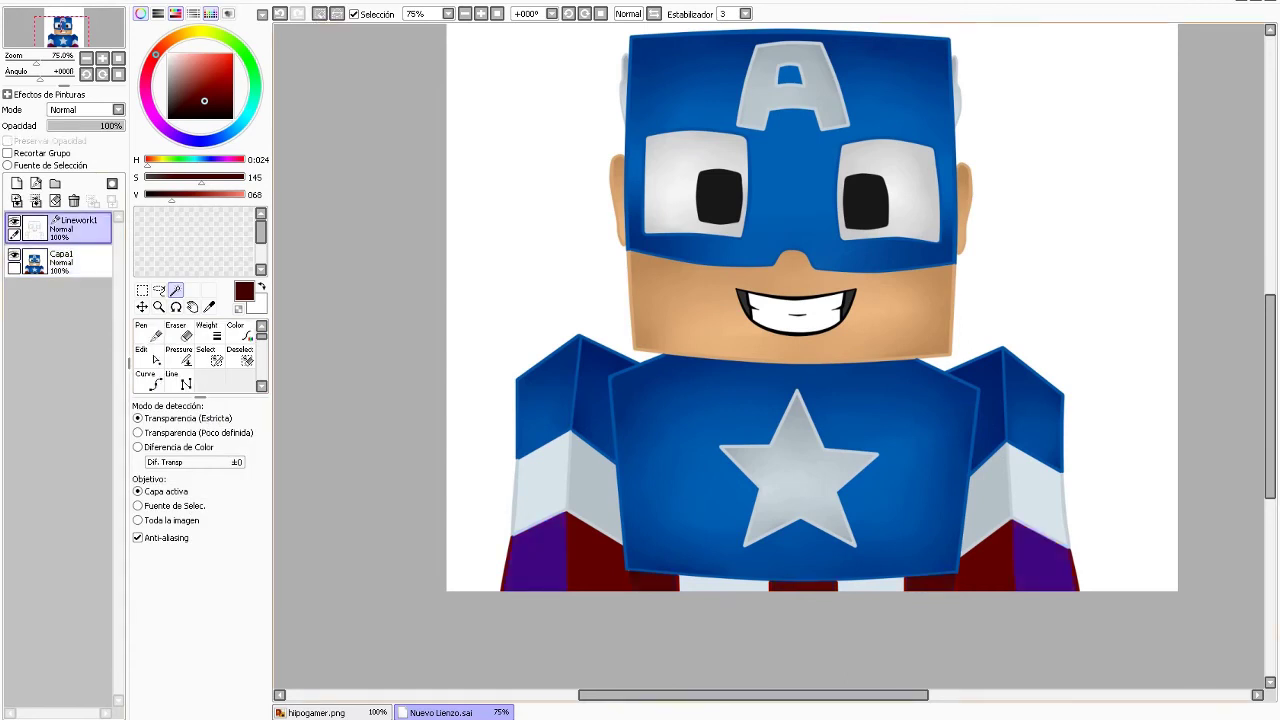
click(62, 262)
click(148, 330)
scroll(457, 457, up, 2)
key(h)
drag(733, 435, 840, 540)
Blend the shading on both outer red sleeve faces with the size 50 Desenf. brush and clear the selection.
scroll(200, 355, down, 2)
click(240, 333)
key(h)
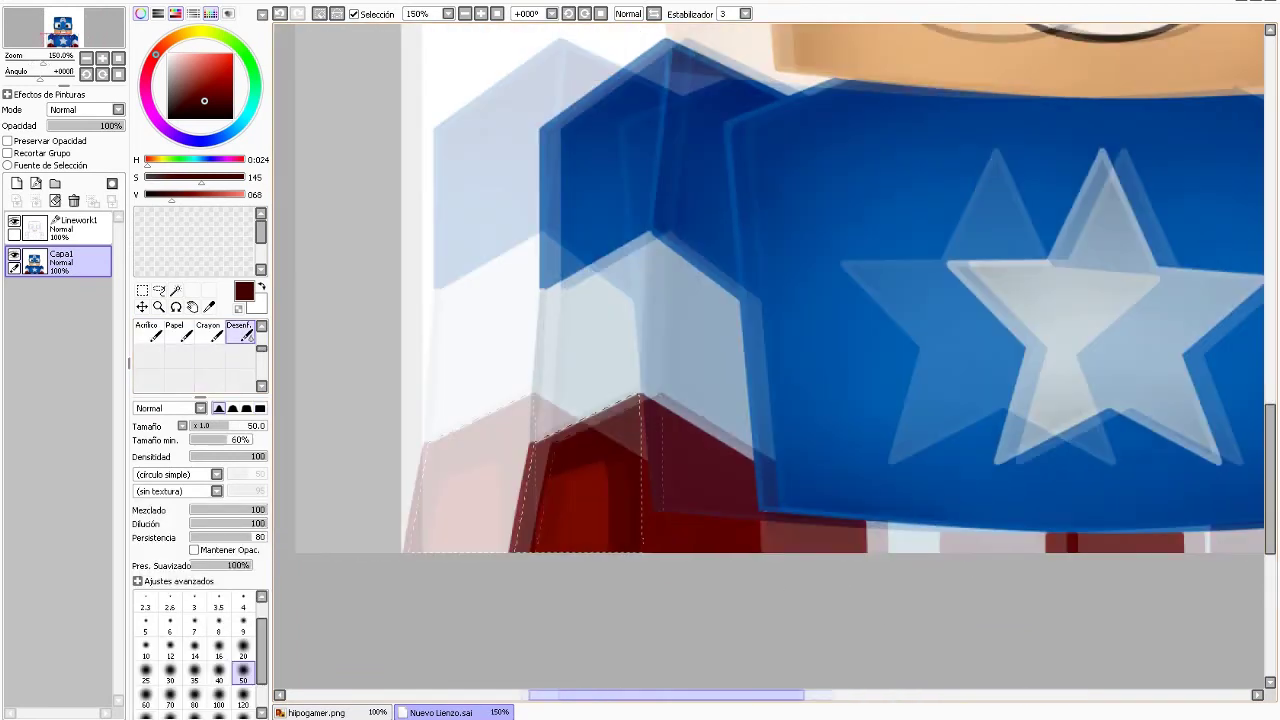
key(ctrl+d)
scroll(1055, 478, down, 5)
scroll(1055, 478, up, 3)
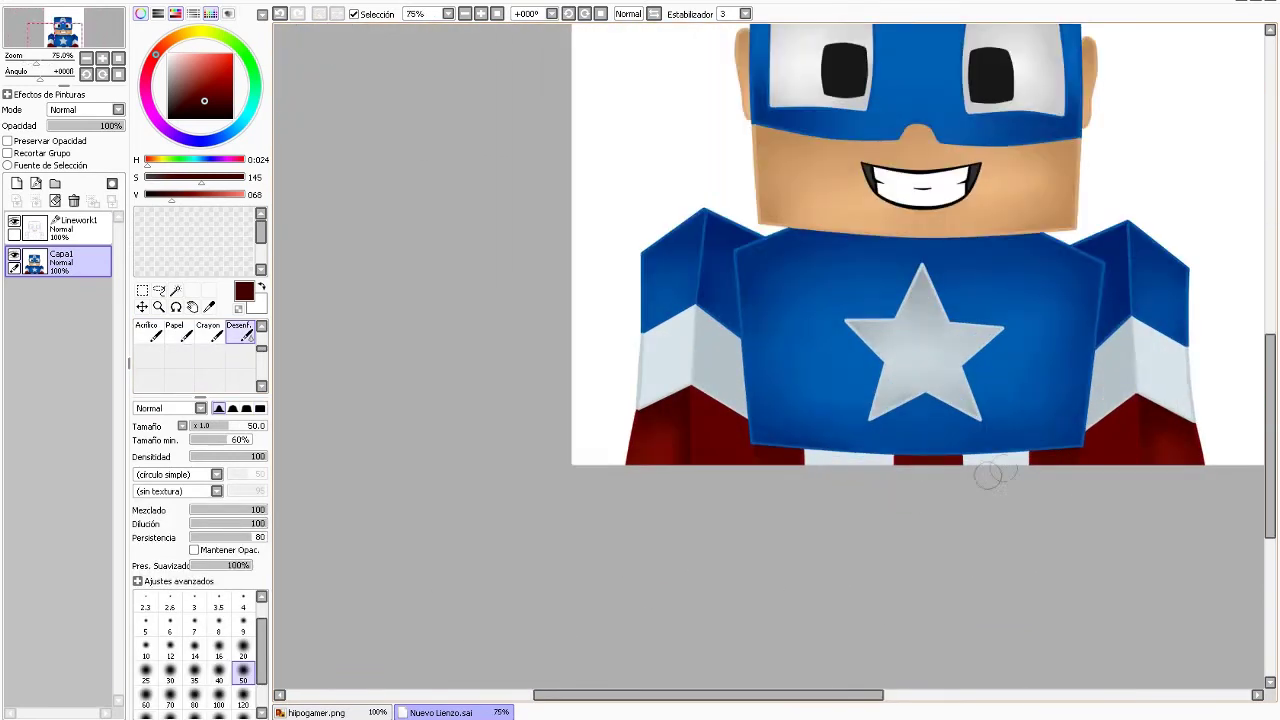
scroll(1055, 478, up, 2)
Select the outer faces of both white sleeve bands and shade them on Capa1 in a brightness 188 grey with the size 60 Bolígrafo brush.
click(62, 228)
click(175, 290)
scroll(700, 300, down, 3)
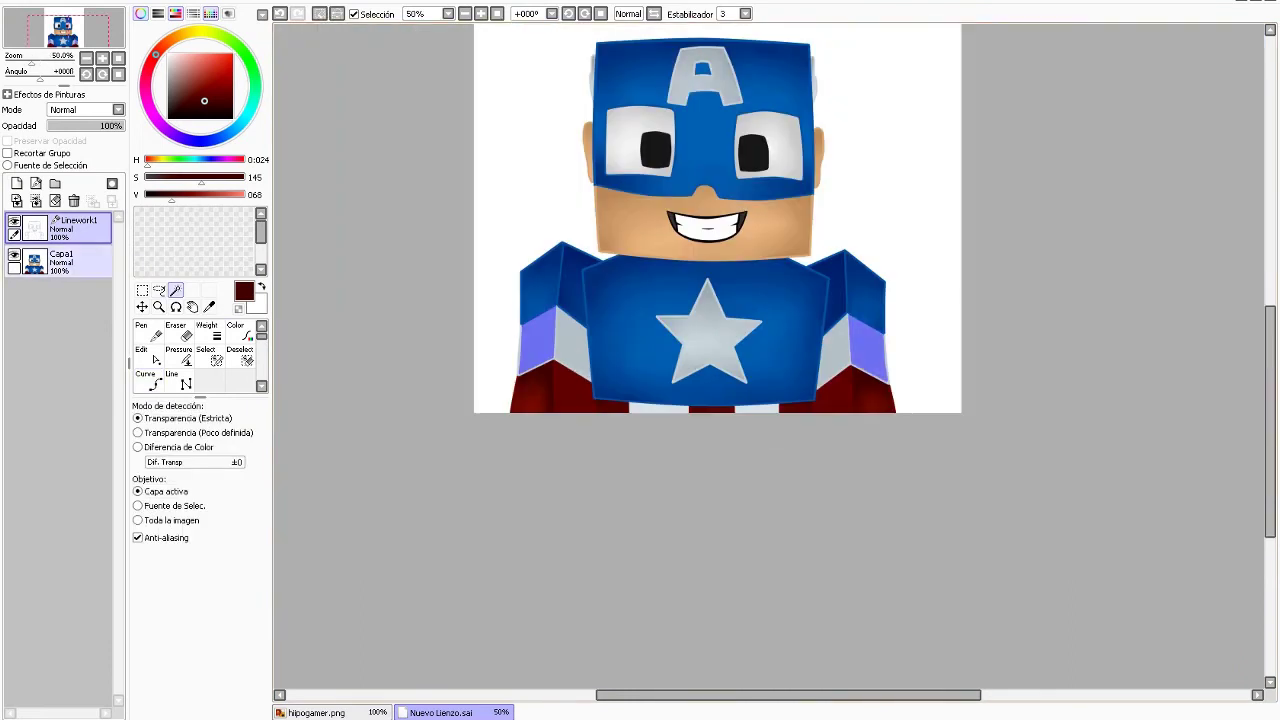
click(62, 262)
scroll(575, 365, up, 3)
alt+click(570, 343)
drag(235, 194, 219, 194)
key(n)
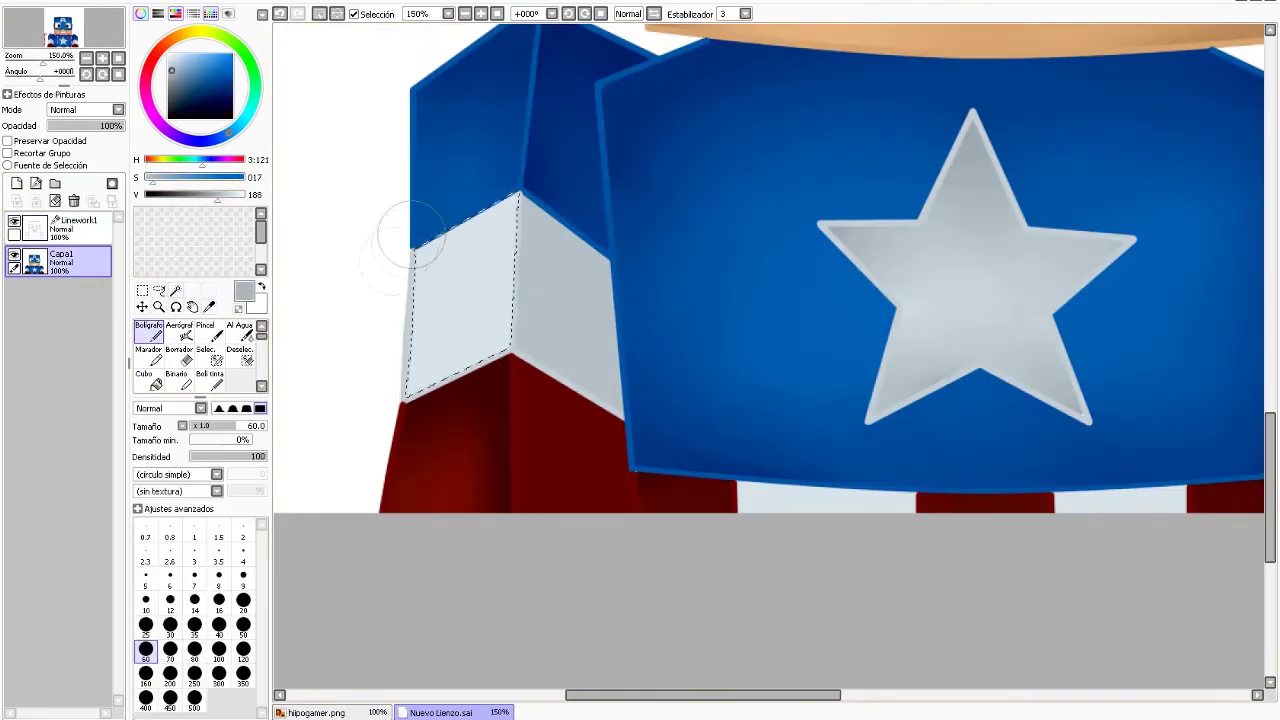
scroll(686, 213, right, 5)
drag(686, 213, 680, 214)
Blend the grey shading on both outer white band faces with the size 50 Desenf. brush and clear the selection.
scroll(200, 355, down, 1)
click(240, 355)
drag(720, 260, 760, 340)
scroll(700, 300, left, 5)
scroll(478, 410, down, 3)
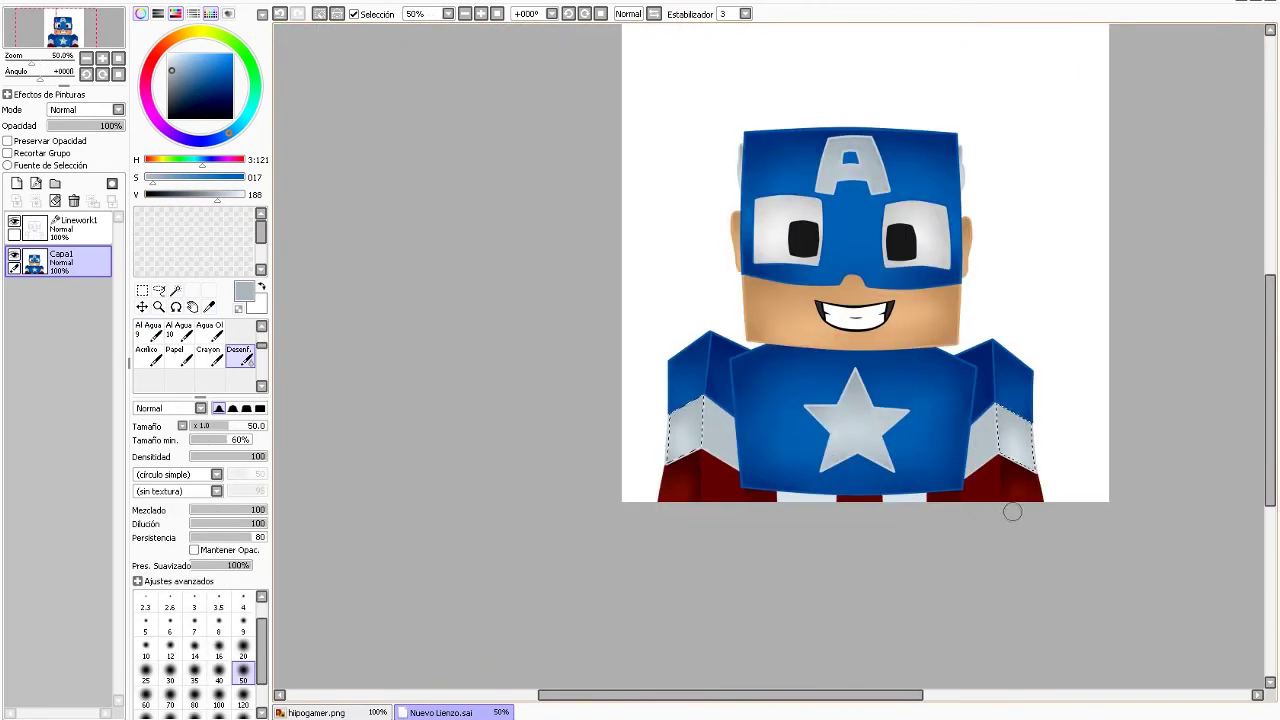
key(ctrl+d)
Select the inner faces of both white sleeve bands and shade their edges on Capa1 in a brightness 154 grey.
click(80, 228)
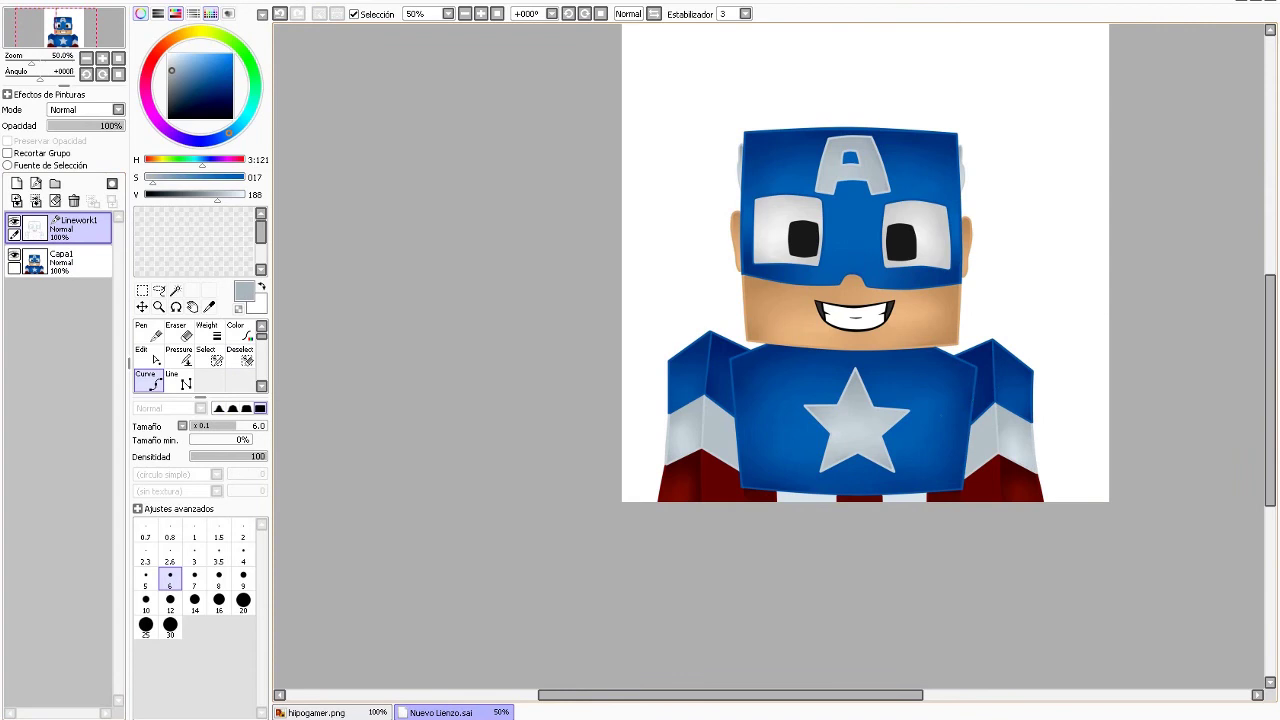
scroll(798, 447, up, 2)
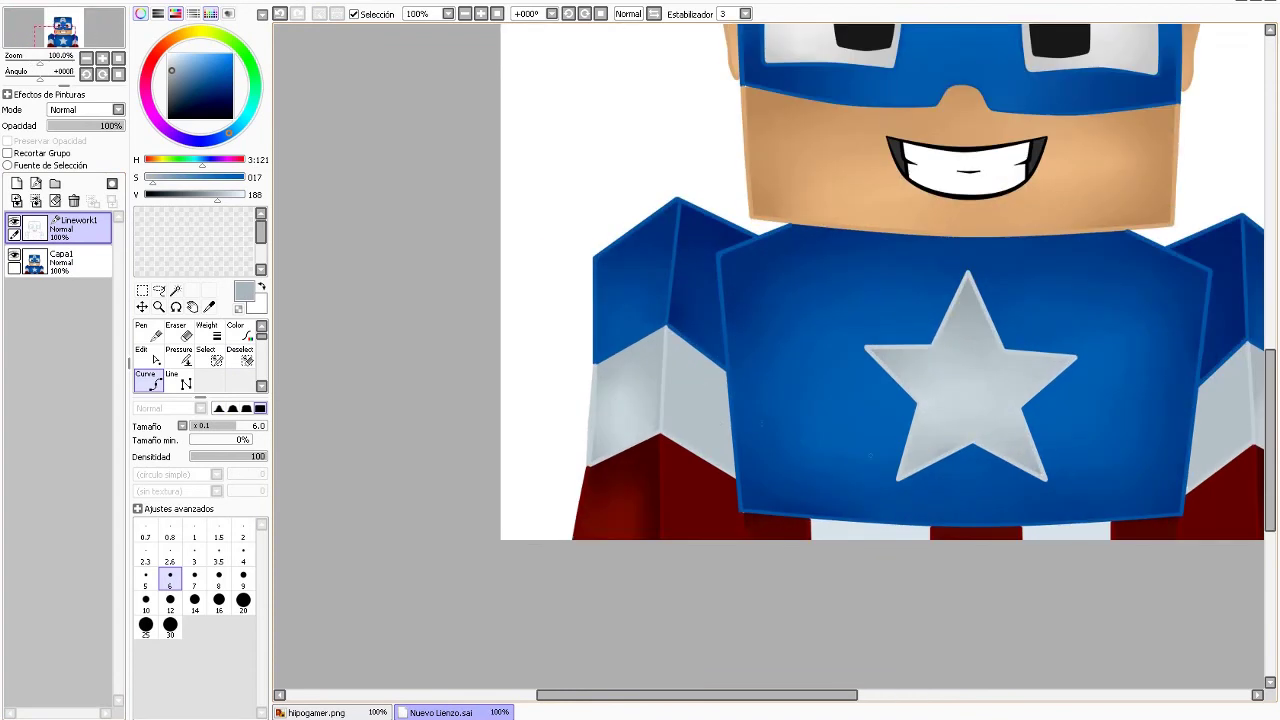
key(ctrl+z)
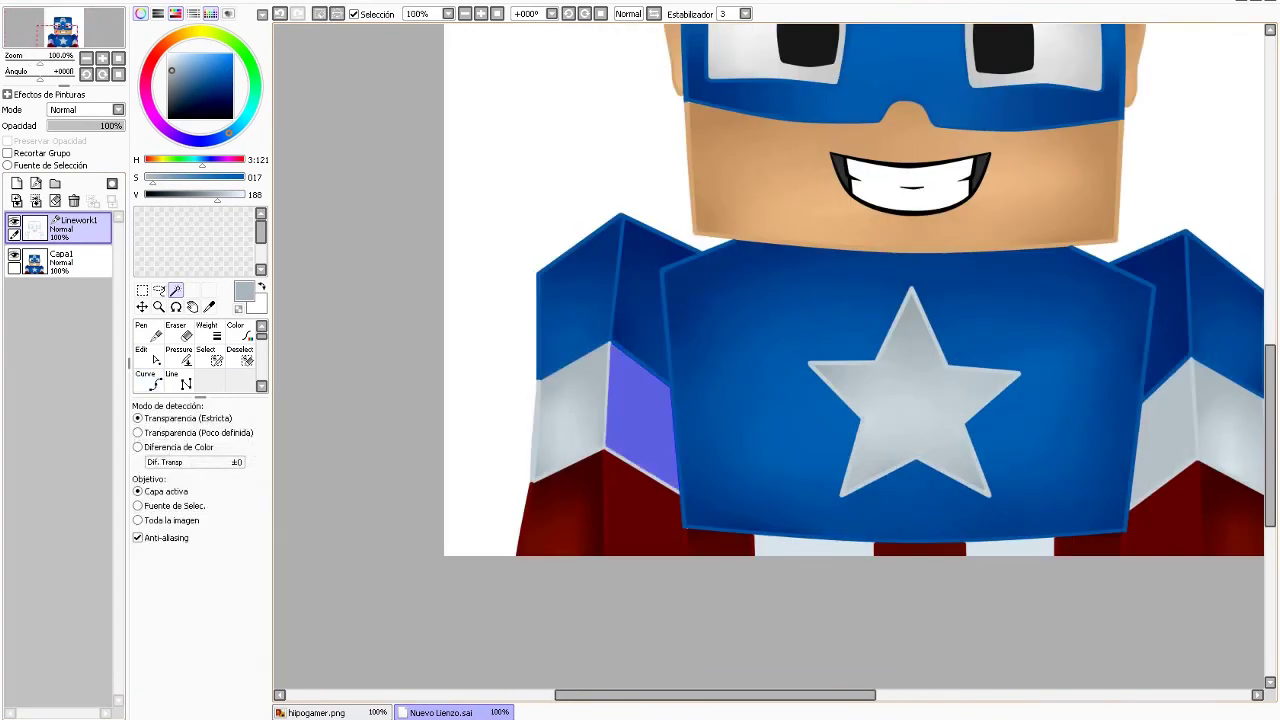
click(60, 261)
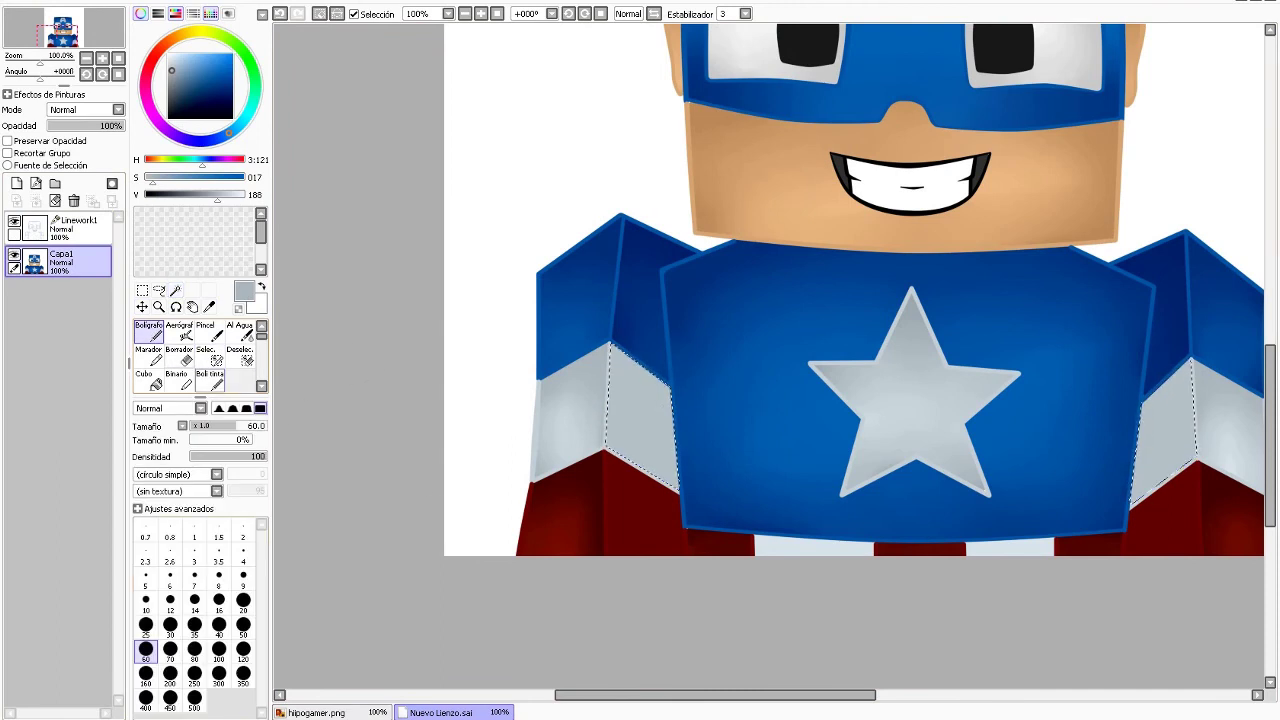
key(alt)
mouse_move(608, 345)
mouse_down()
mouse_move(640, 470)
mouse_move(650, 430)
mouse_up()
drag(1180, 365, 1150, 480)
Blend the grey shading on both inner white band faces with the size 50 Desenf. brush and clear the selection.
key(b)
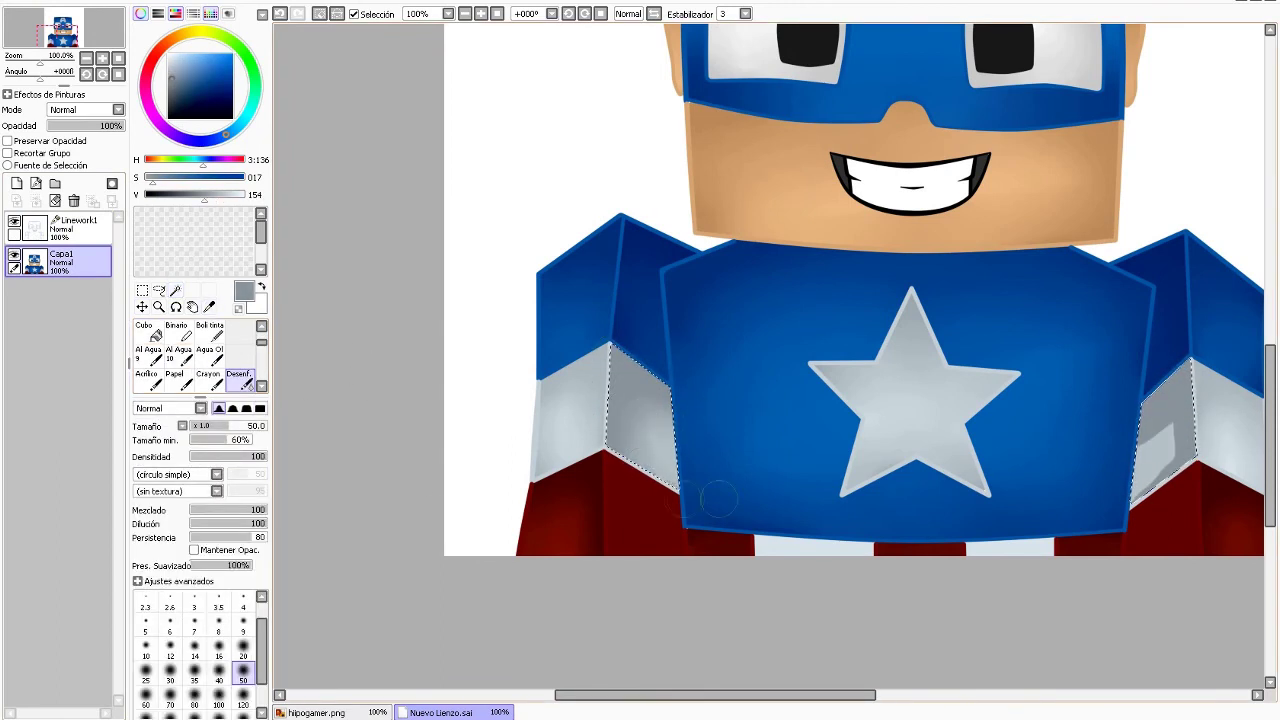
key(ctrl+d)
scroll(893, 440, down, 3)
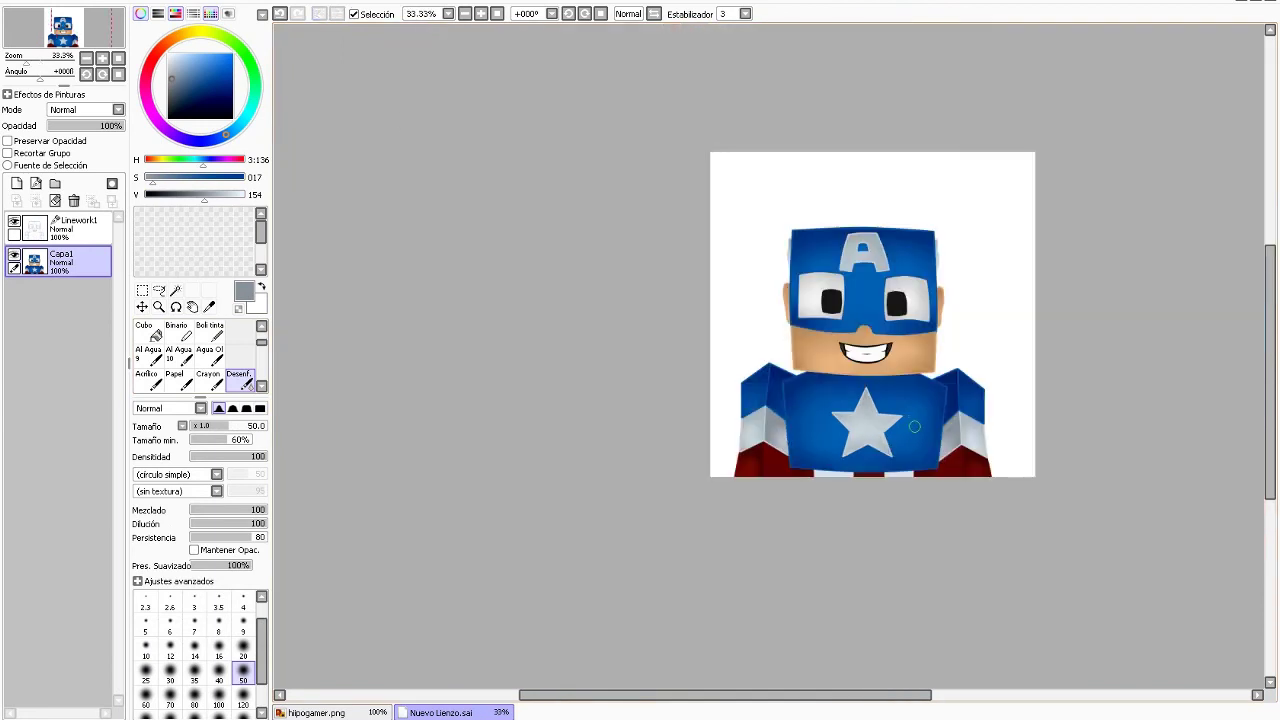
Select the two white stripes below the chest and shade them on Capa1 in a brightness 188 grey with the size 60 Bolígrafo brush.
scroll(919, 421, up, 3)
click(75, 228)
click(175, 290)
click(675, 583)
click(870, 583)
click(60, 261)
click(209, 307)
click(750, 585)
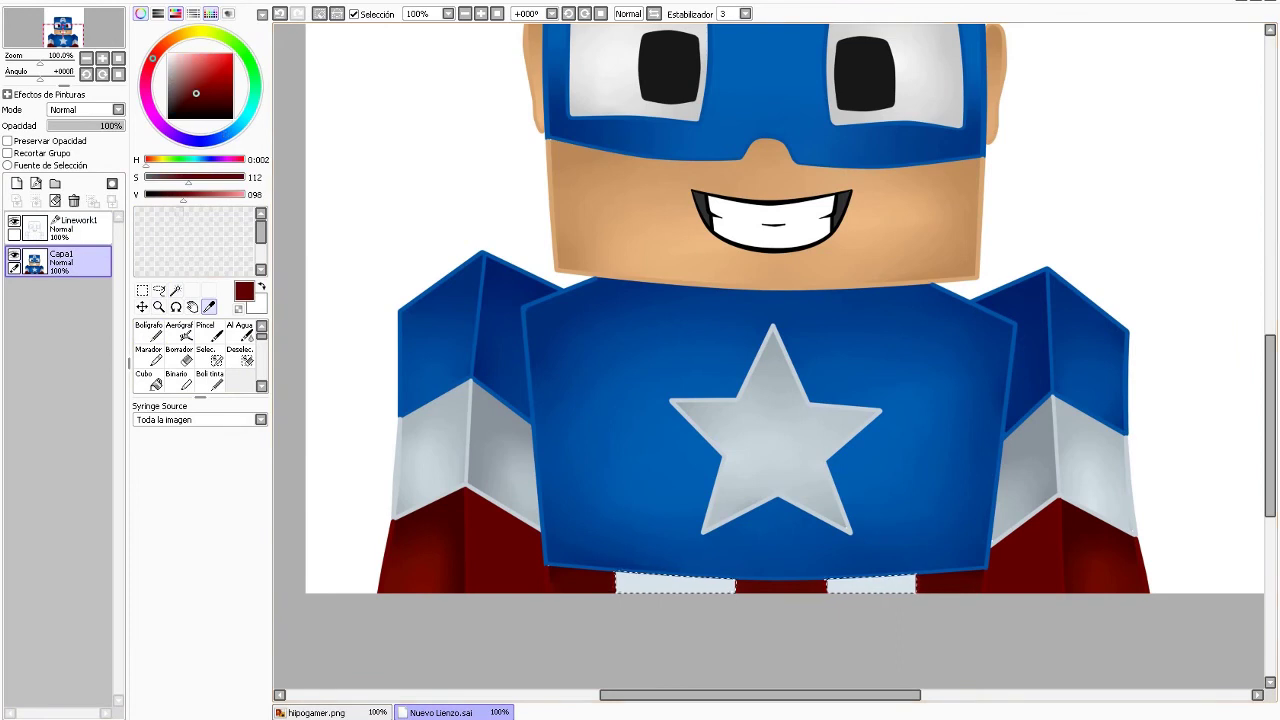
key(n)
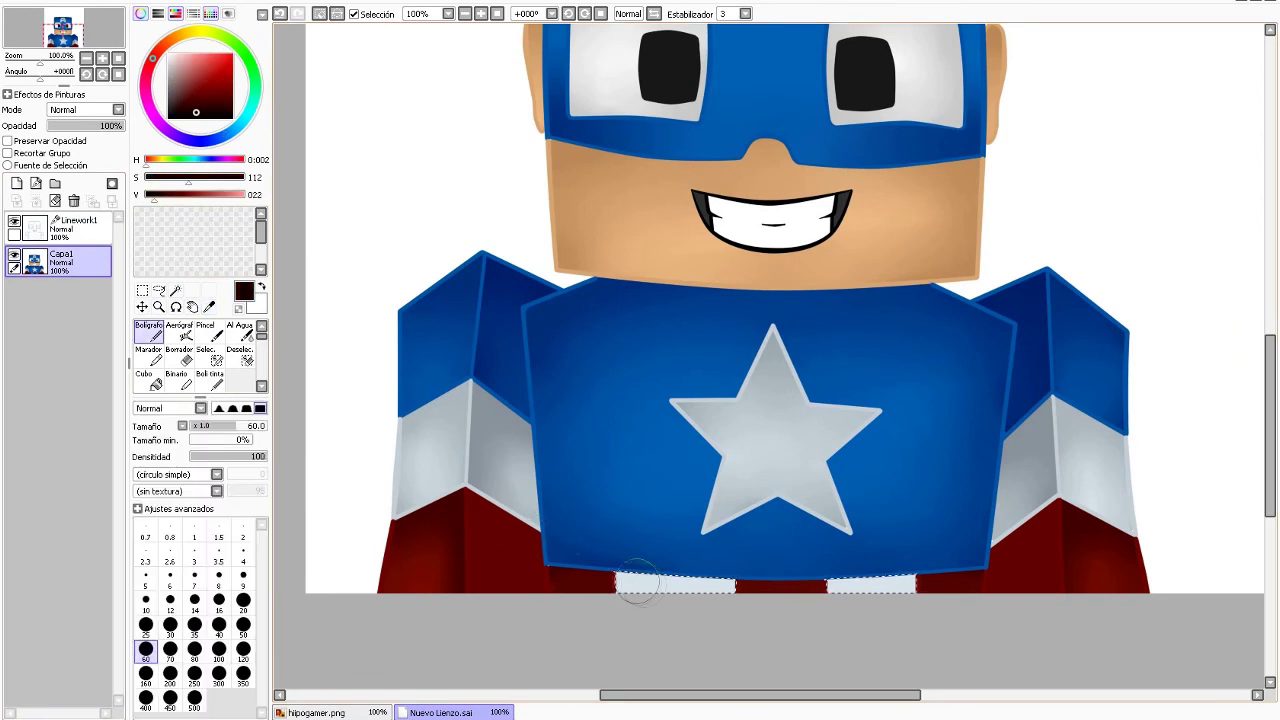
alt+click(870, 583)
drag(620, 583, 912, 583)
Blend the grey shading in the white stripes with the size 50 Desenf. brush and clear the selection.
key(d)
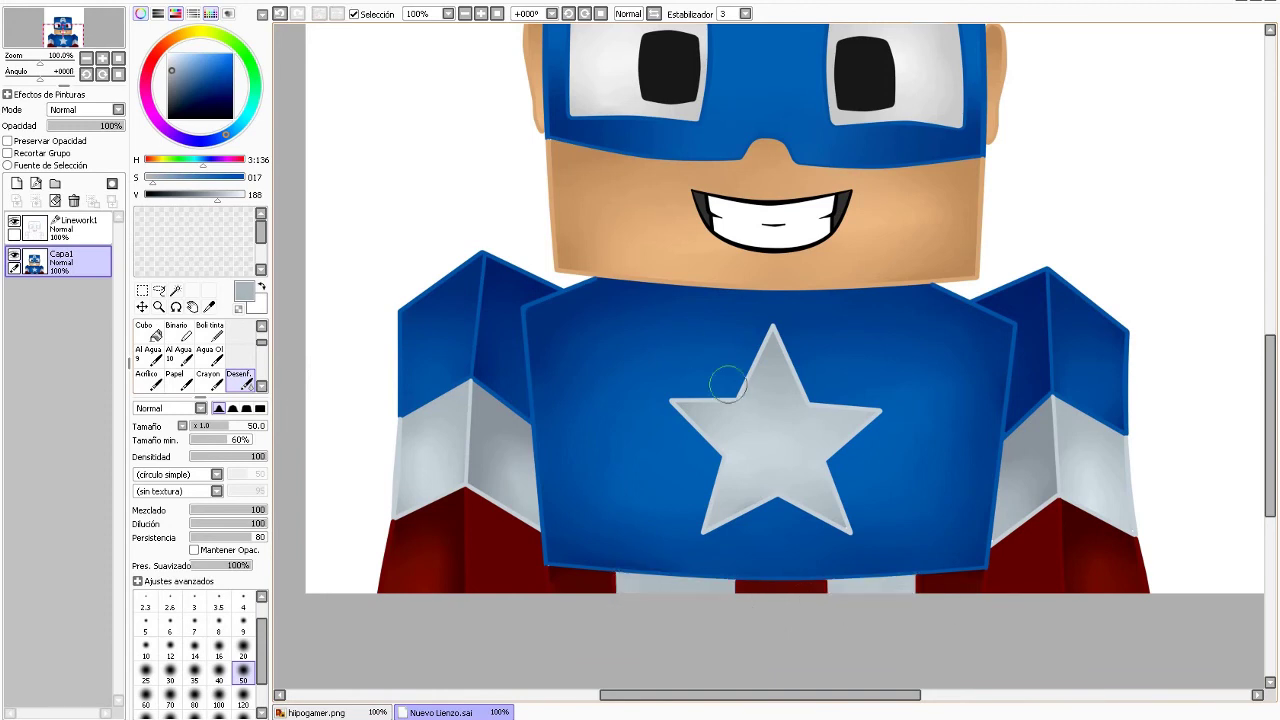
scroll(846, 424, down, 2)
scroll(866, 397, up, 3)
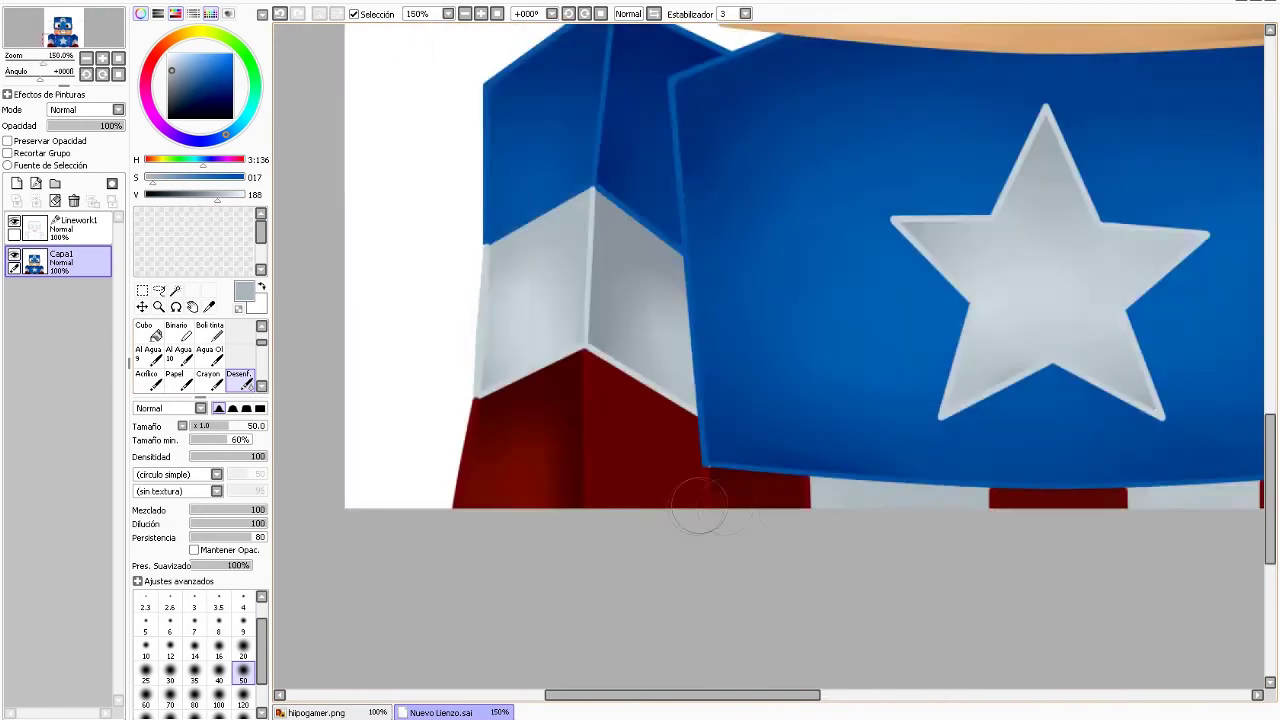
scroll(686, 514, down, 1)
Select the inner faces of both red sleeve sections and shade them on Capa1 in a brightness 28 dark red.
click(60, 225)
click(175, 290)
click(60, 259)
key(n)
click(208, 306)
click(510, 575)
Blend the dark red shading on the inner faces of both sleeves with the size 50 Desenf. brush and clear the selection.
key(b)
mouse_move(560, 600)
mouse_down()
mouse_move(600, 540)
mouse_move(1090, 590)
mouse_move(565, 560)
mouse_up()
key(c)
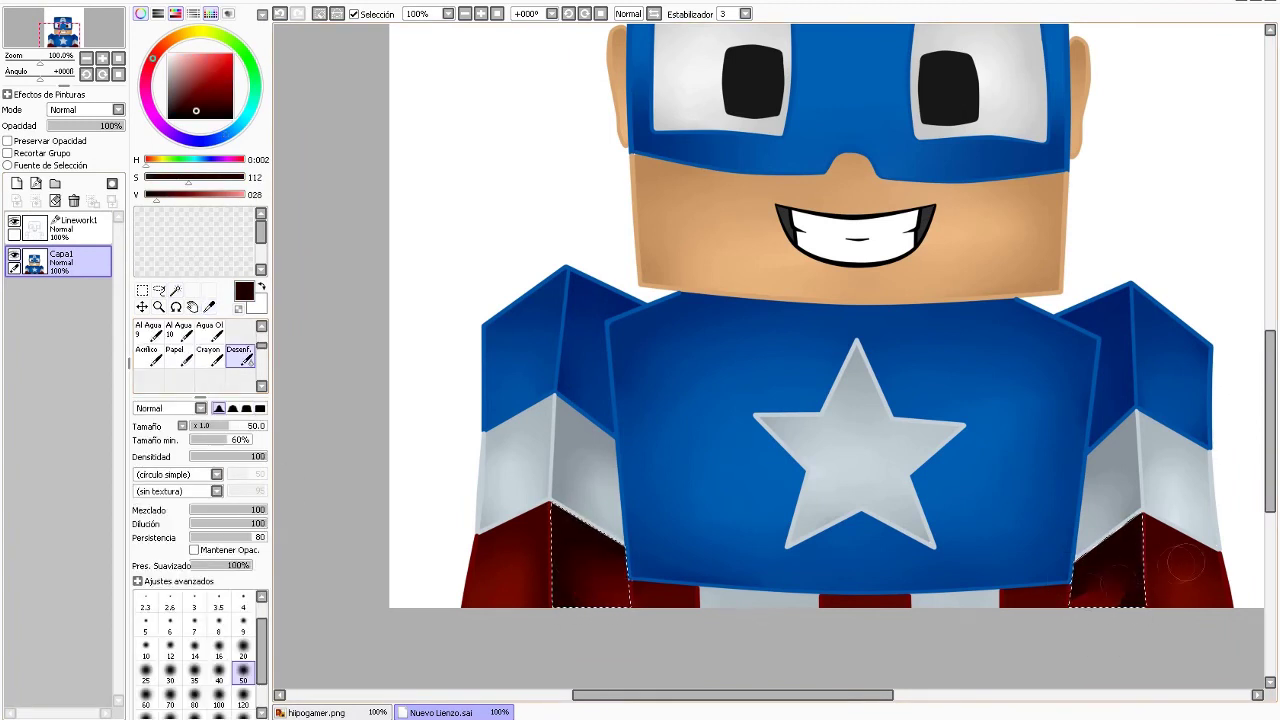
scroll(463, 85, up, 4)
click(60, 225)
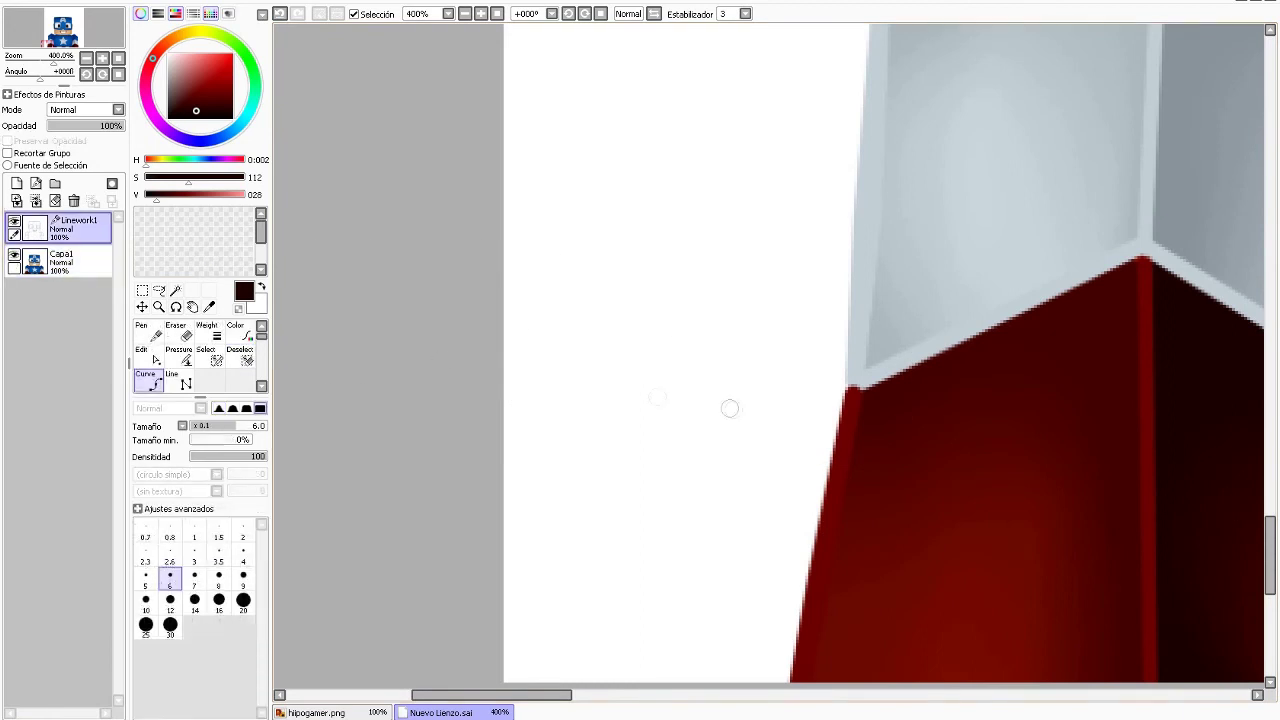
scroll(770, 355, down, 6)
scroll(770, 355, up, 3)
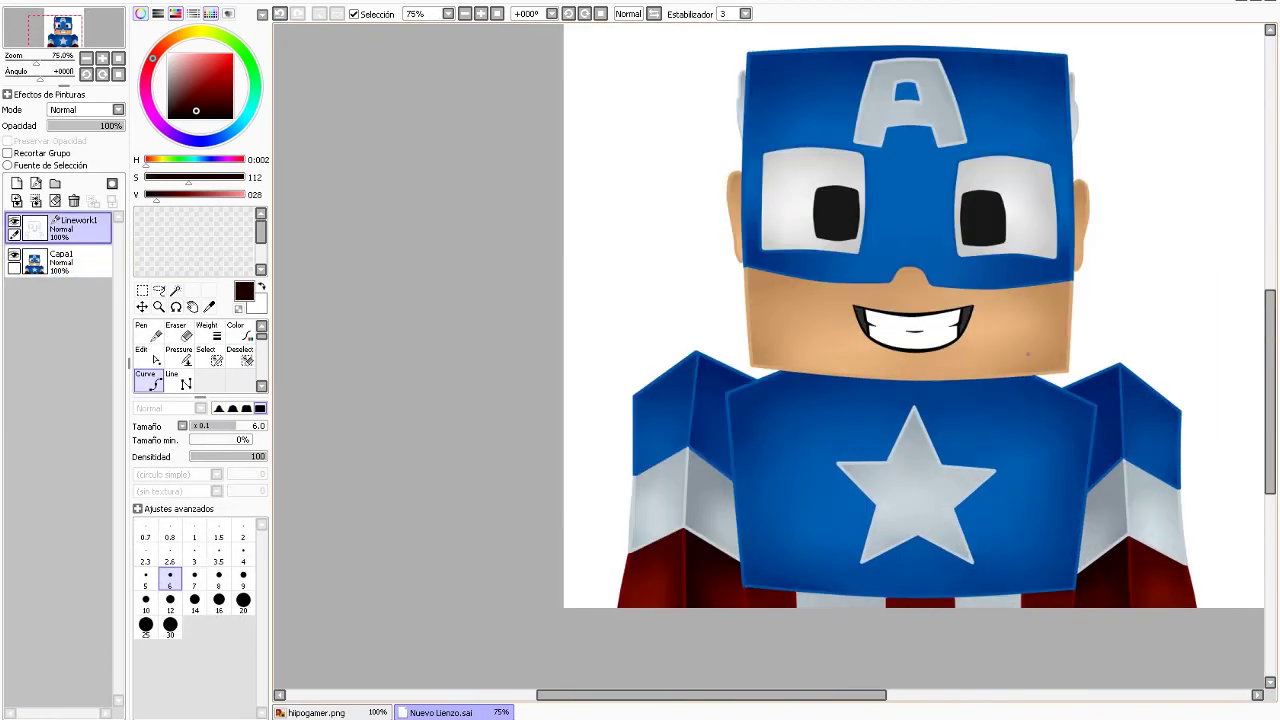
scroll(931, 346, up, 4)
click(175, 290)
click(850, 250)
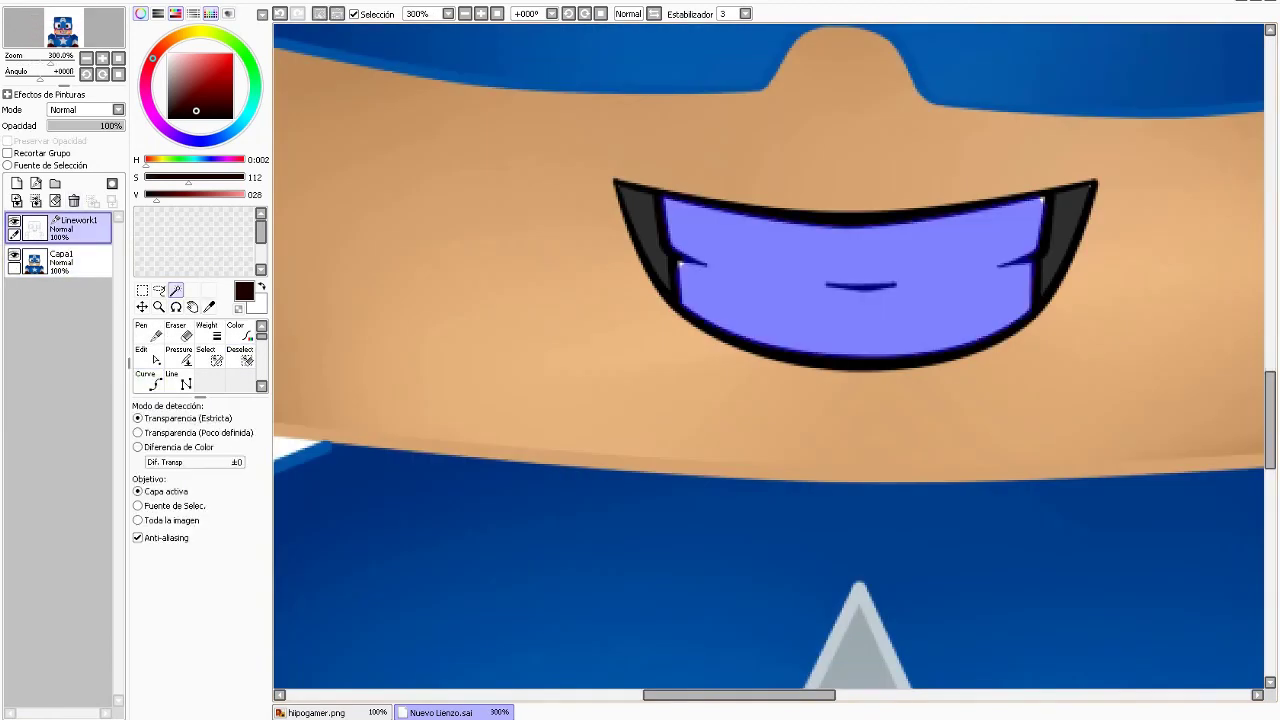
ctrl+click(60, 261)
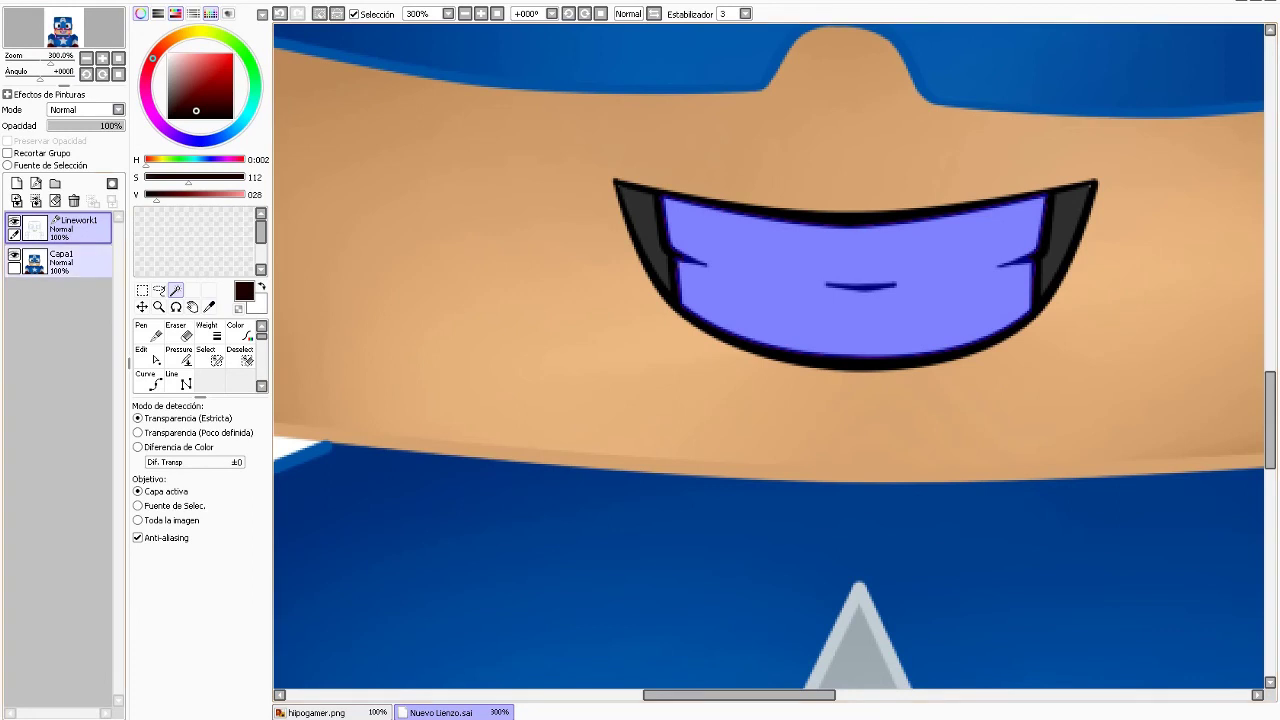
click(60, 261)
click(148, 330)
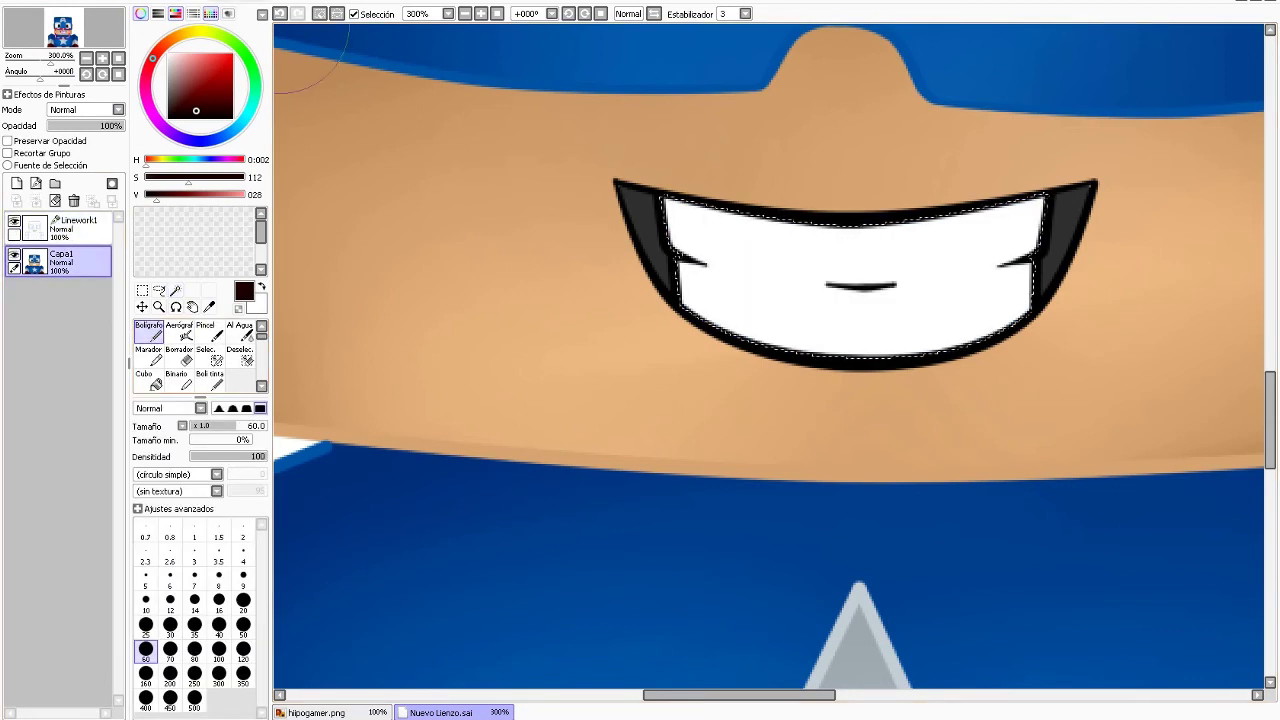
click(319, 13)
click(60, 228)
click(205, 355)
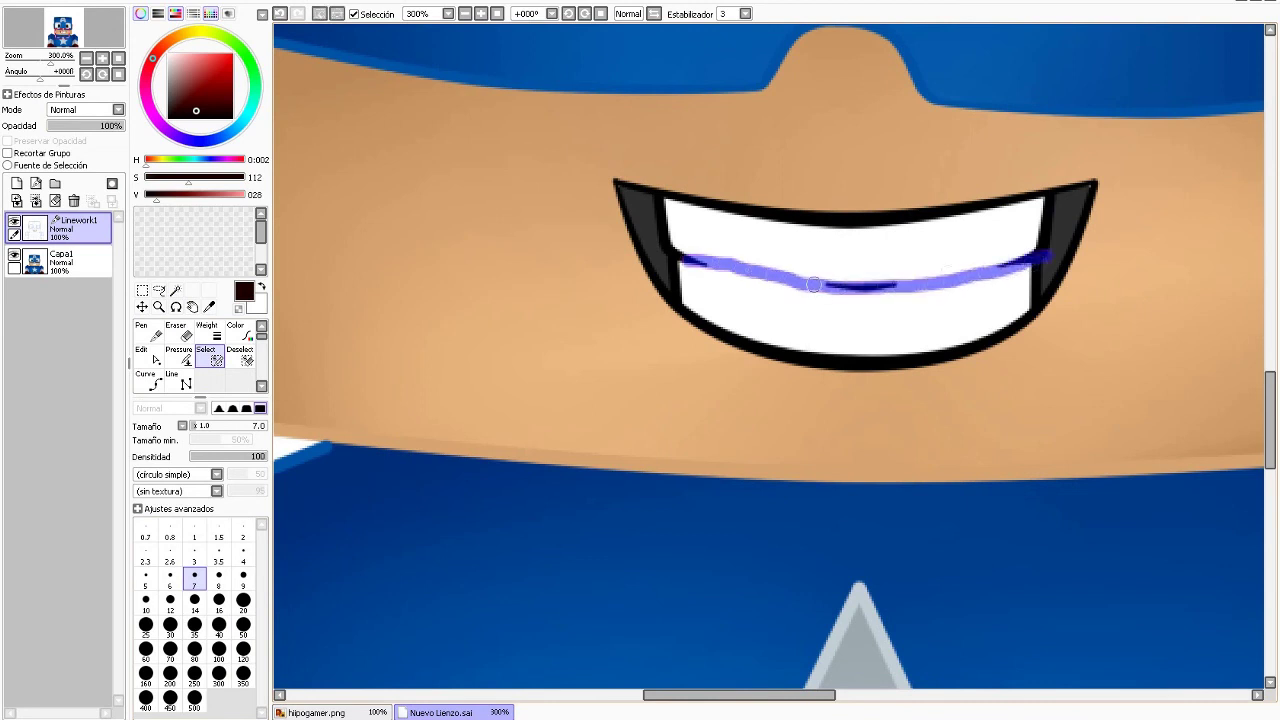
click(175, 290)
click(855, 240)
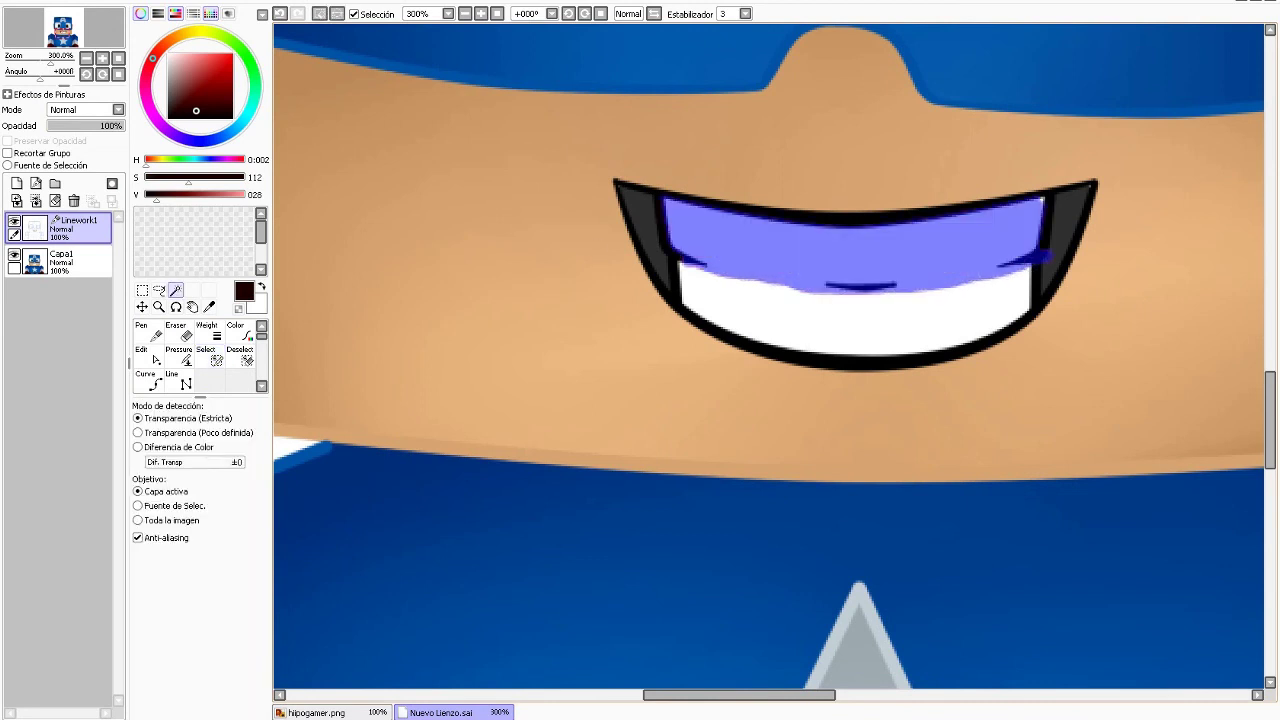
click(175, 330)
key(ctrl+d)
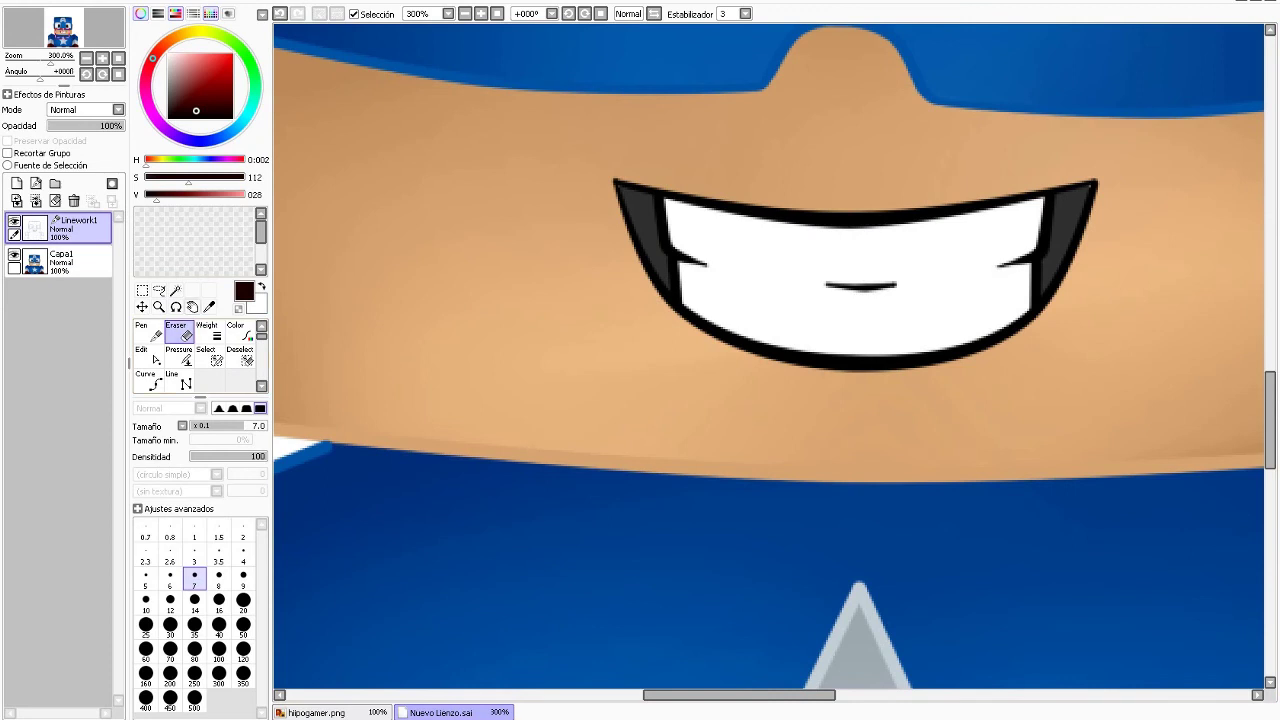
On Linework1, mark a dividing line between the tooth rows with the size 7 Select tool and select the upper teeth.
click(205, 355)
key(Page_Up)
key(Page_Up)
mouse_move(643, 251)
mouse_down()
mouse_move(851, 295)
mouse_move(1214, 277)
mouse_up()
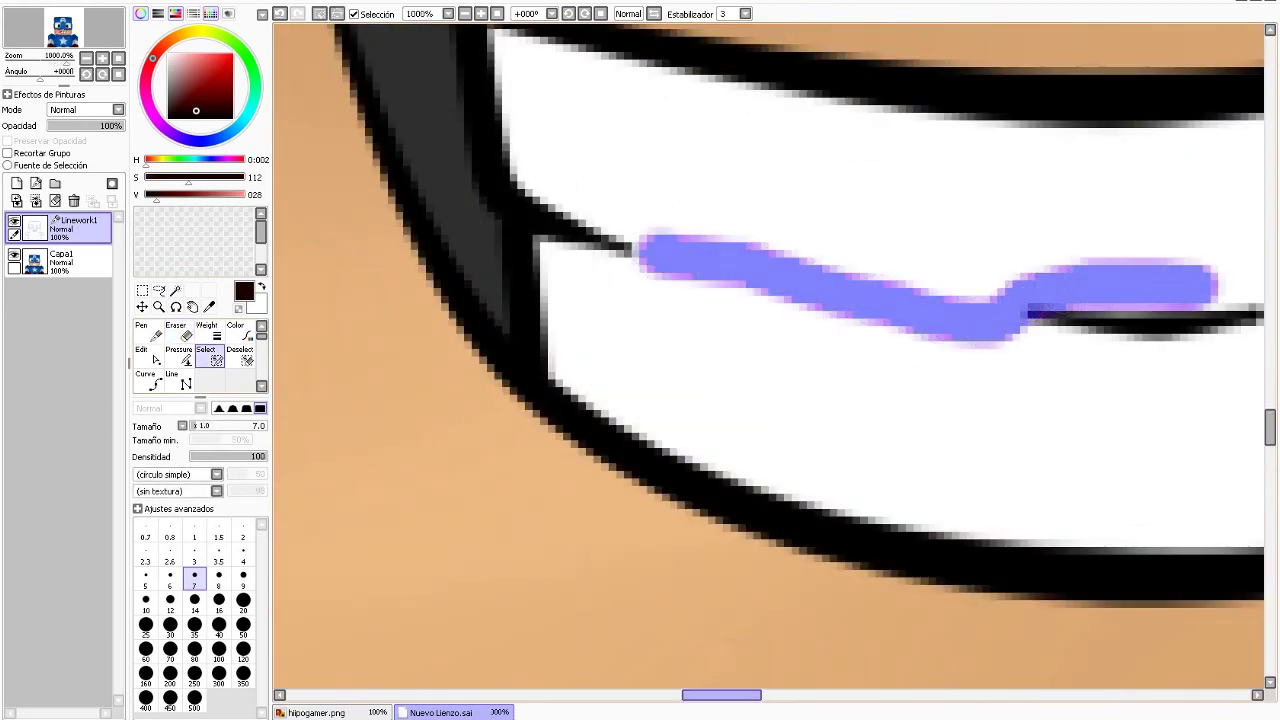
key(Page_Up)
mouse_move(750, 284)
mouse_down()
mouse_move(1090, 226)
mouse_move(1160, 198)
mouse_up()
key(Page_Down)
key(Page_Down)
key(Page_Down)
key(Page_Up)
key(Page_Up)
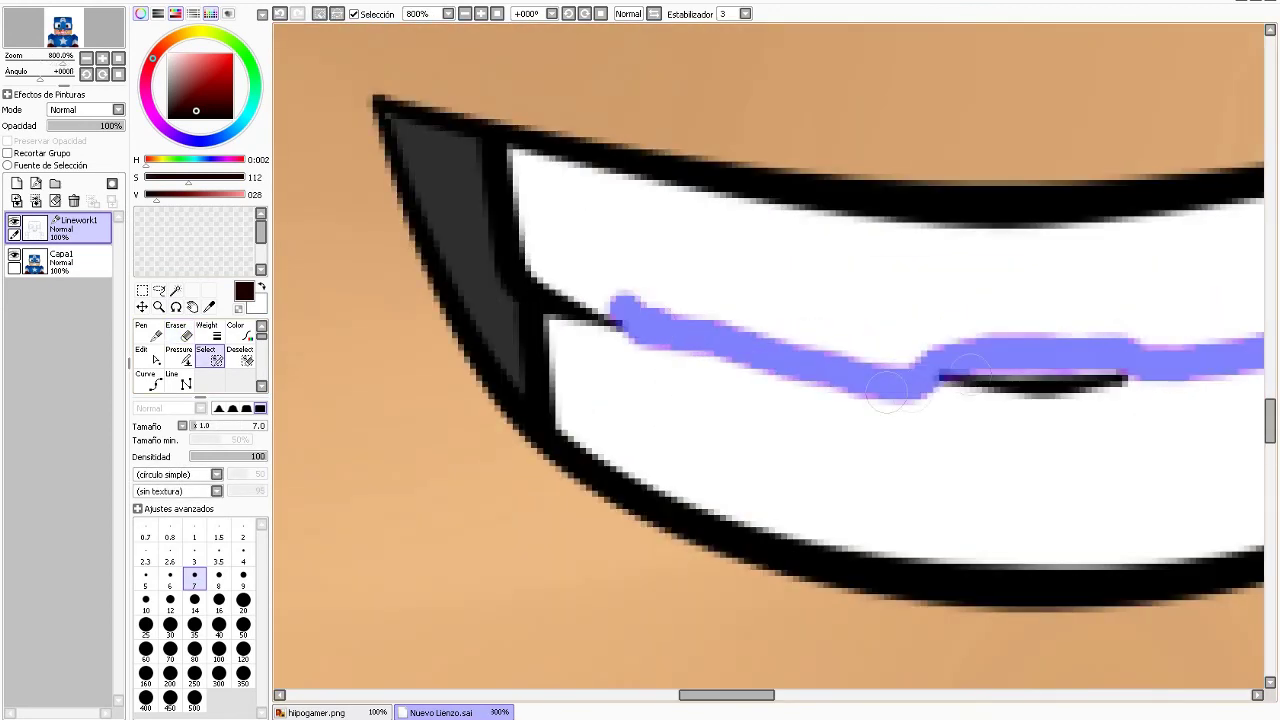
key(Page_Down)
key(Page_Down)
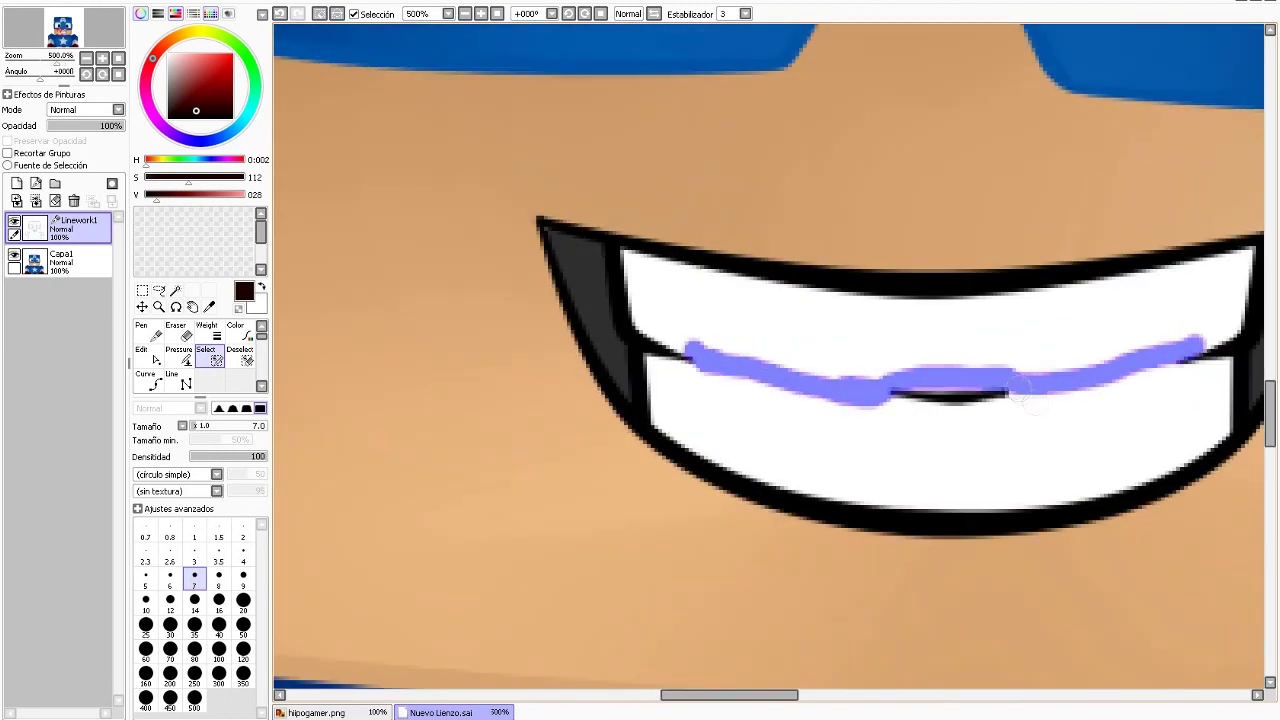
click(175, 290)
click(930, 300)
Shade the upper teeth on Capa1 in a brightness 200 grey and blend it with the size 50 Desenf. brush.
click(60, 260)
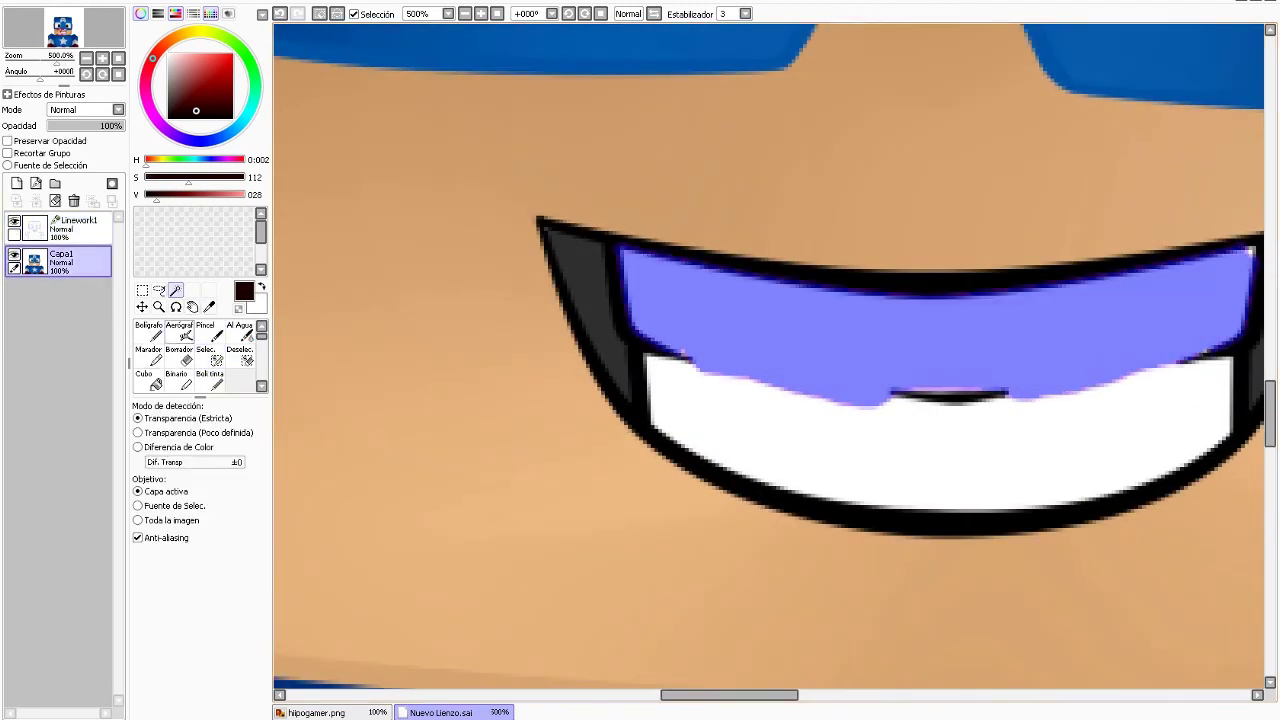
click(208, 306)
click(167, 67)
click(148, 333)
click(219, 624)
mouse_move(660, 355)
mouse_down()
mouse_move(950, 400)
mouse_move(751, 409)
mouse_move(757, 343)
mouse_move(663, 349)
mouse_move(380, 313)
mouse_move(757, 214)
mouse_move(914, 300)
mouse_move(900, 240)
mouse_up()
key(b)
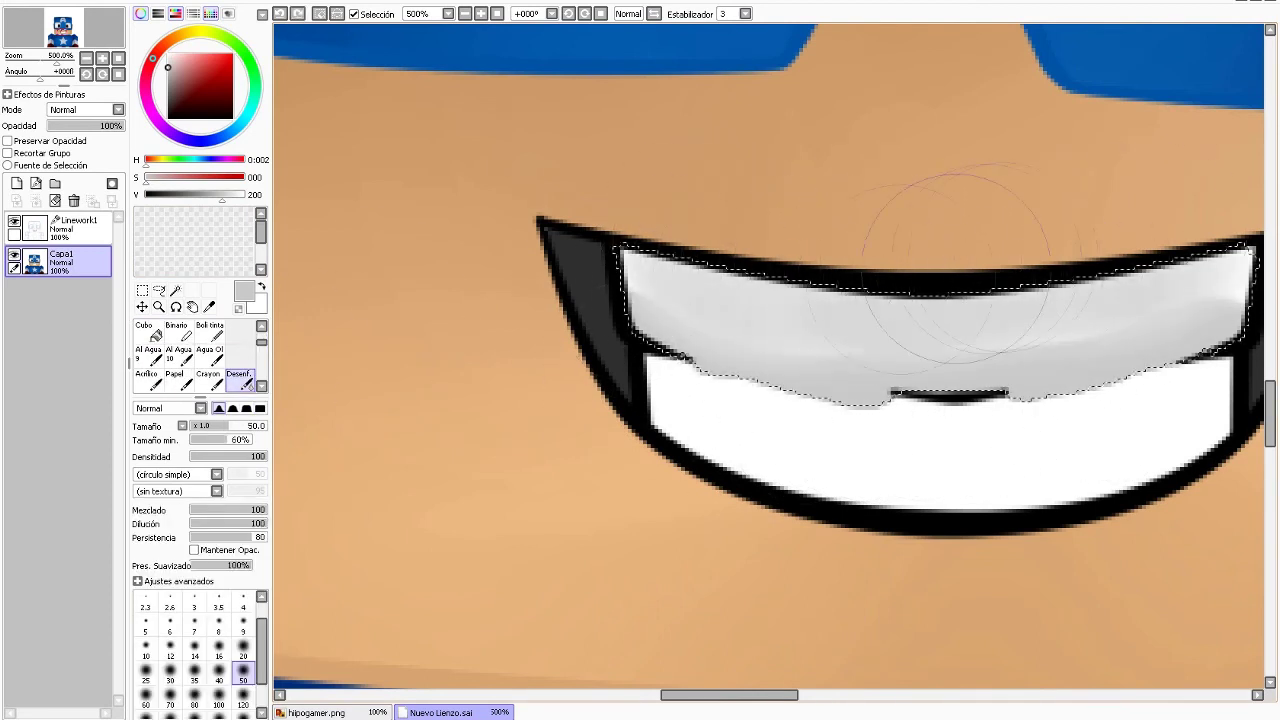
Undo the blended grey shading on the upper teeth.
scroll(952, 370, down, 2)
scroll(952, 370, down, 2)
key(ctrl+z)
key(ctrl+z)
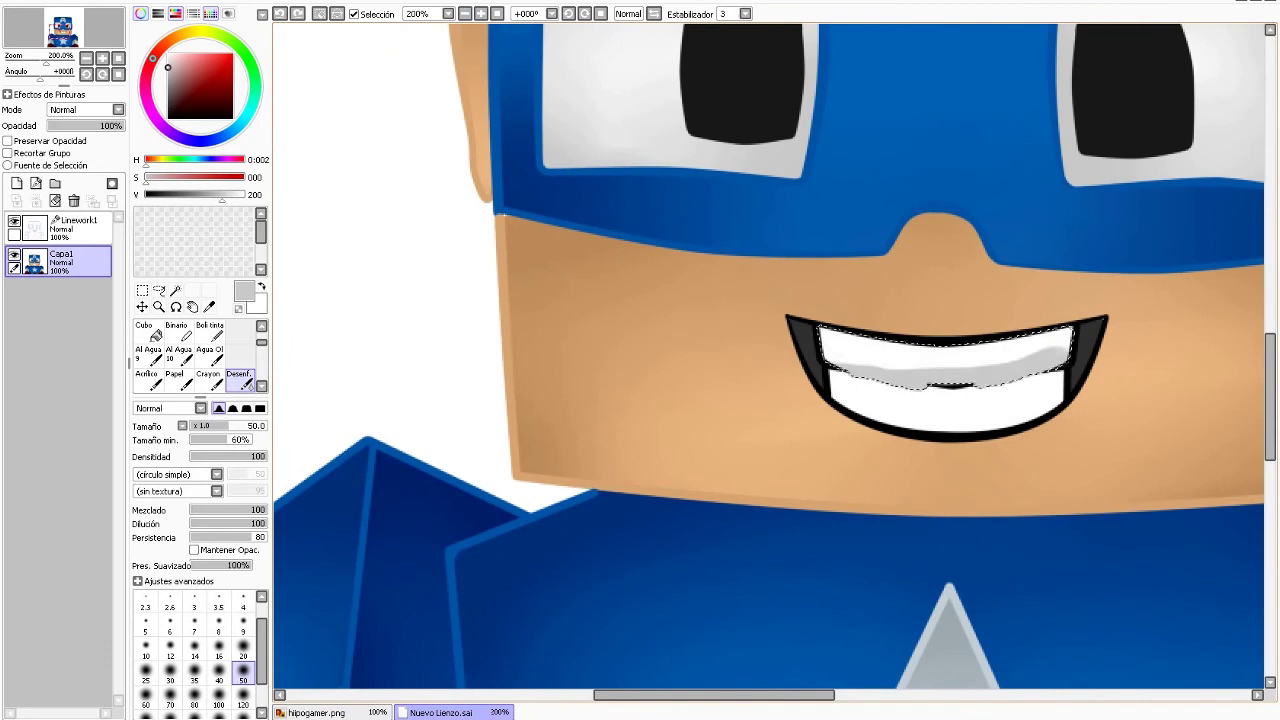
Select all the teeth from Linework1 and paint a brightness 200 grey band across the upper row on Capa1 with the size 14 Bolígrafo brush.
click(78, 228)
scroll(987, 410, up, 3)
click(175, 290)
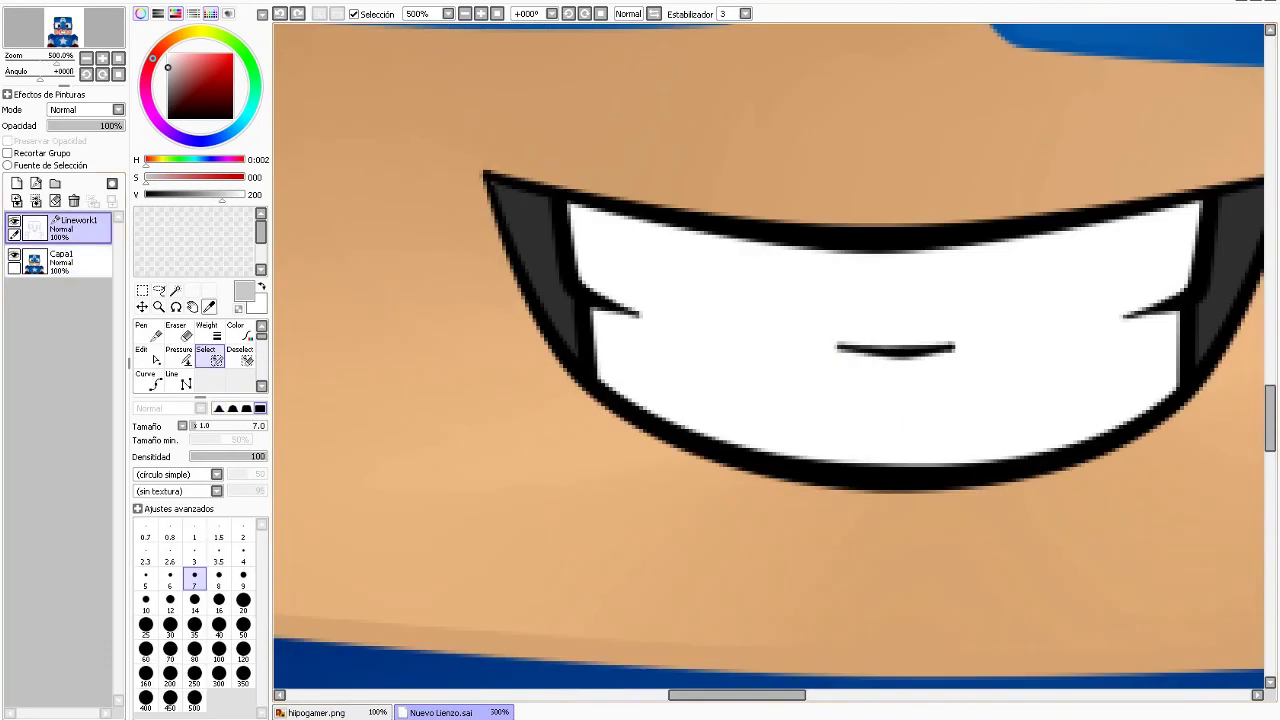
click(880, 300)
click(60, 258)
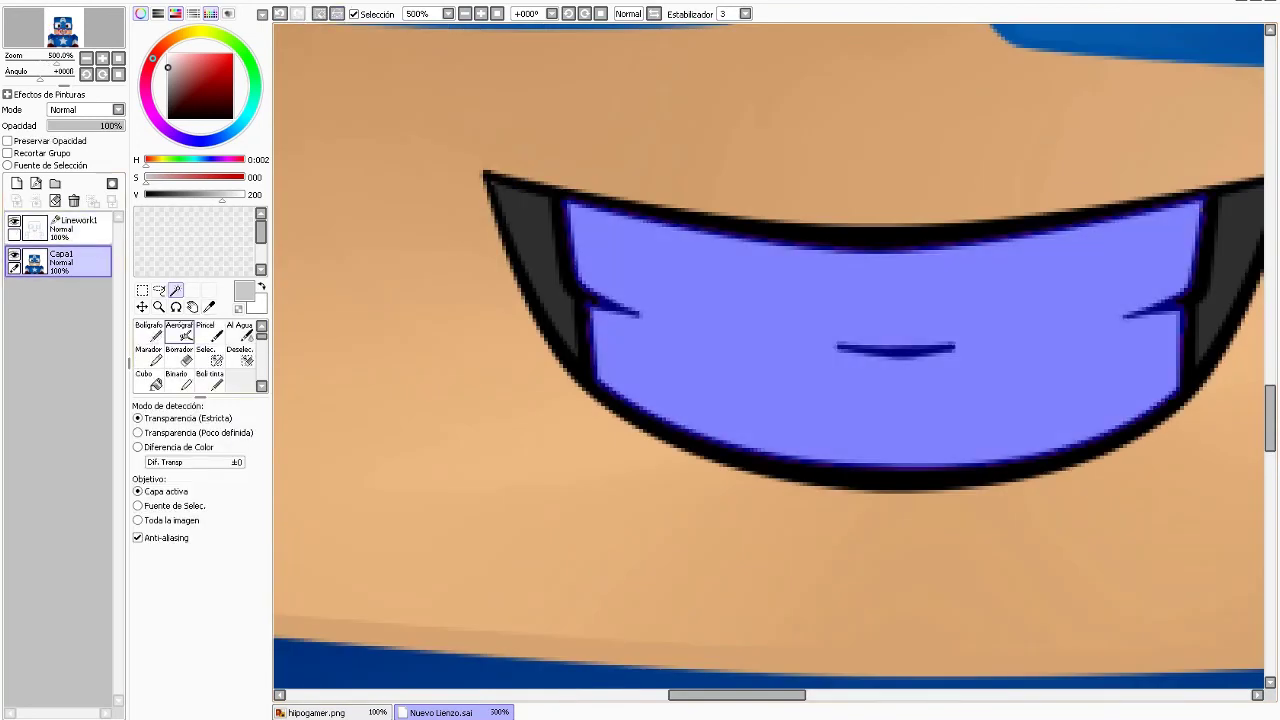
click(148, 330)
mouse_move(612, 278)
mouse_down()
mouse_move(980, 320)
mouse_move(1180, 270)
mouse_up()
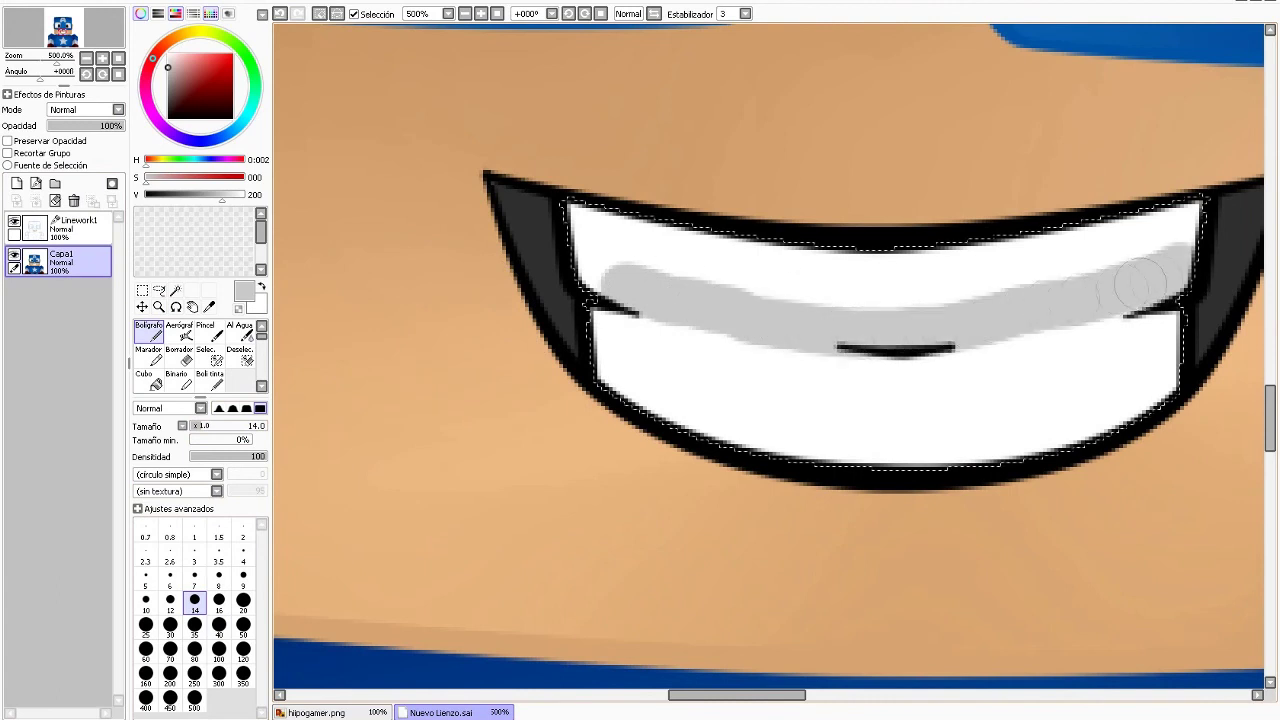
Try deepening the upper teeth's shading with a brightness 132 grey and blending it with the Desenf. brush.
drag(1190, 215, 580, 250)
drag(222, 194, 196, 194)
mouse_move(585, 255)
mouse_down()
mouse_move(770, 320)
mouse_move(910, 325)
mouse_move(1113, 288)
mouse_move(1173, 260)
mouse_move(966, 323)
mouse_up()
scroll(200, 355, down, 2)
click(240, 380)
mouse_move(590, 260)
mouse_down()
mouse_move(700, 290)
mouse_move(1000, 270)
mouse_move(940, 261)
mouse_up()
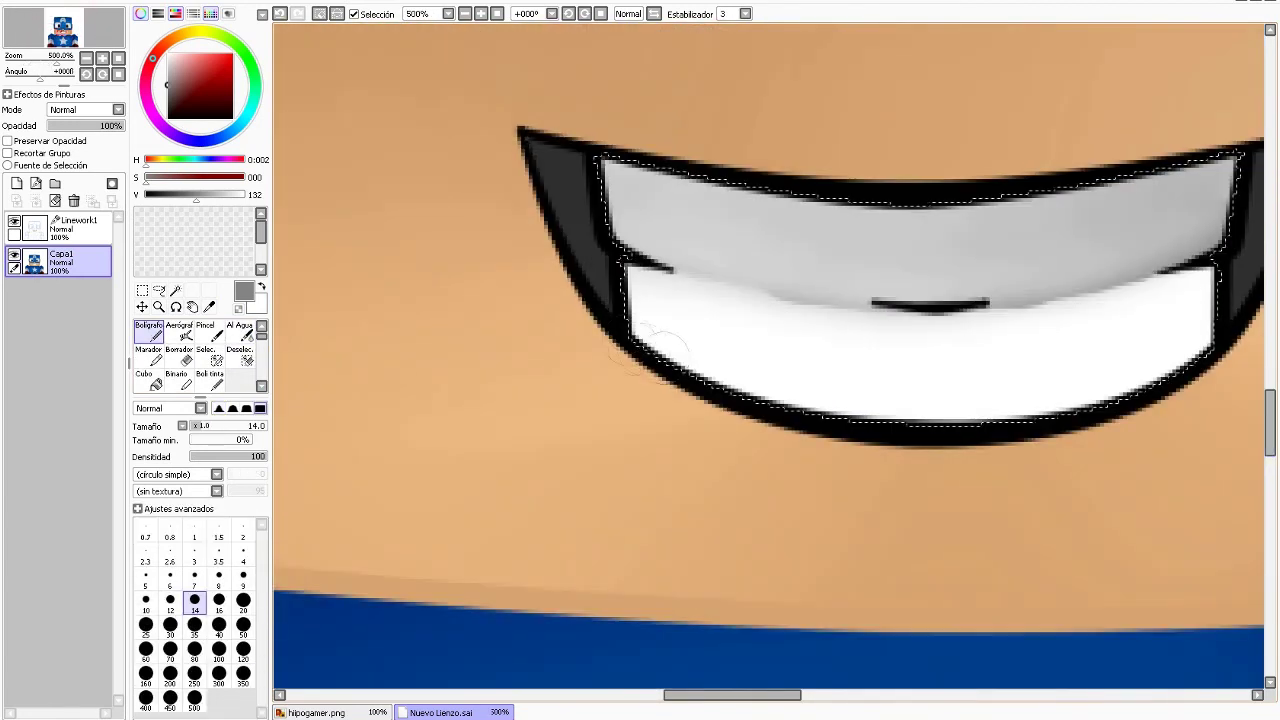
Try shading the lower teeth's edges in brightness 132 grey with the size 14 Bolígrafo brush and blending with the size 16 Desenf. brush.
mouse_move(655, 345)
mouse_down()
mouse_move(740, 375)
mouse_move(1005, 408)
mouse_move(1210, 330)
mouse_up()
click(240, 355)
mouse_move(640, 300)
mouse_down()
mouse_move(1068, 370)
mouse_move(1187, 308)
mouse_move(740, 345)
mouse_move(791, 369)
mouse_up()
key(Home)
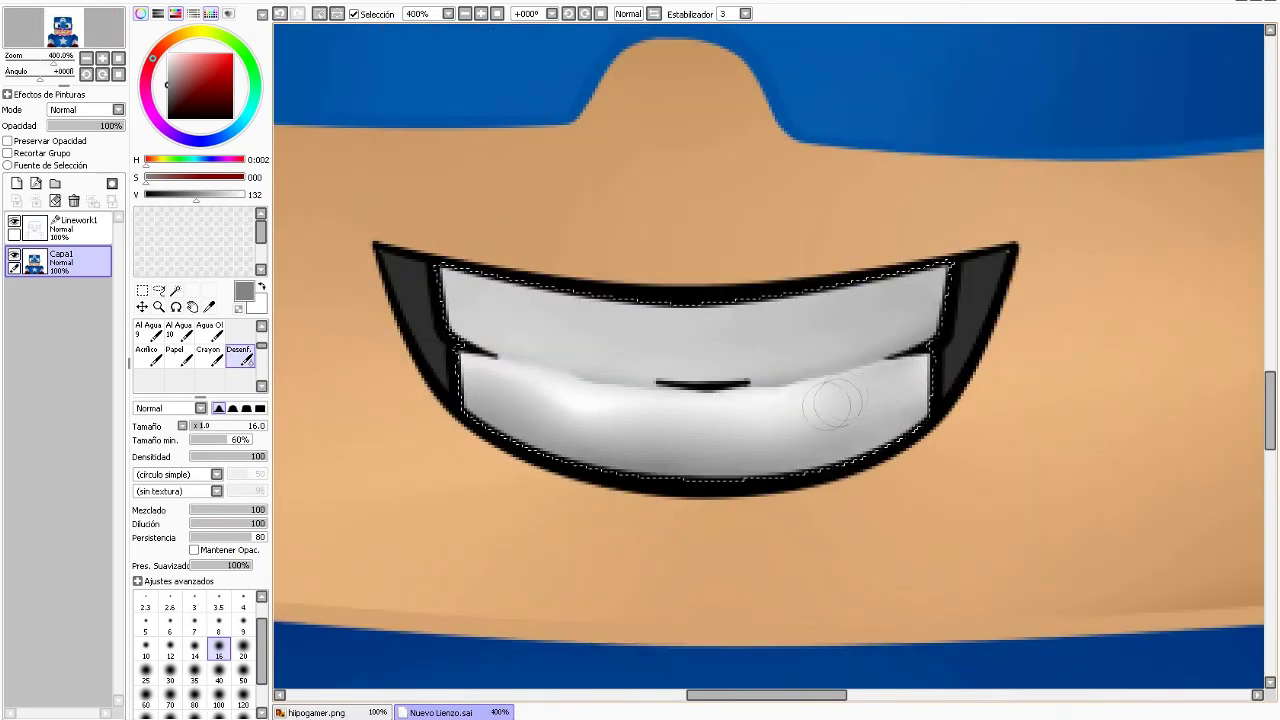
drag(829, 400, 586, 394)
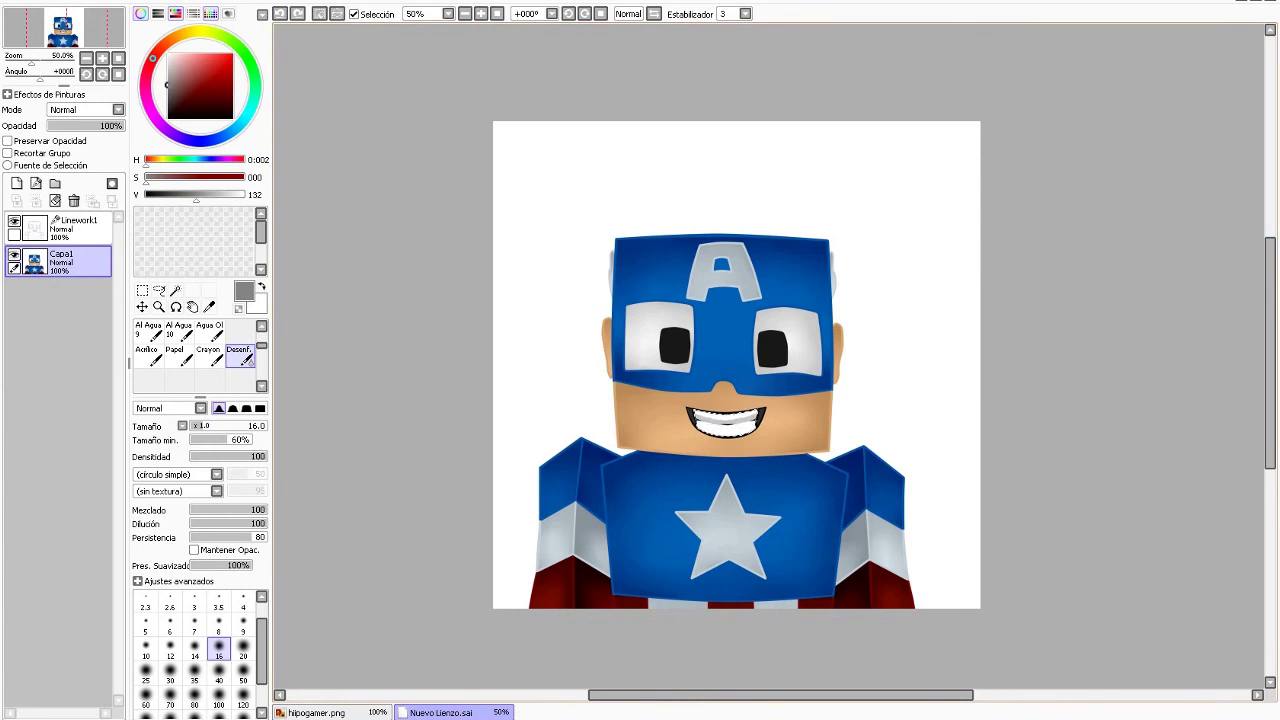
Try shading around the lower teeth without a selection using the size 14 Bolígrafo brush, and undo the strokes.
scroll(737, 385, up, 2)
mouse_move(580, 500)
mouse_down()
mouse_move(710, 520)
mouse_move(605, 528)
mouse_move(817, 533)
mouse_up()
key(n)
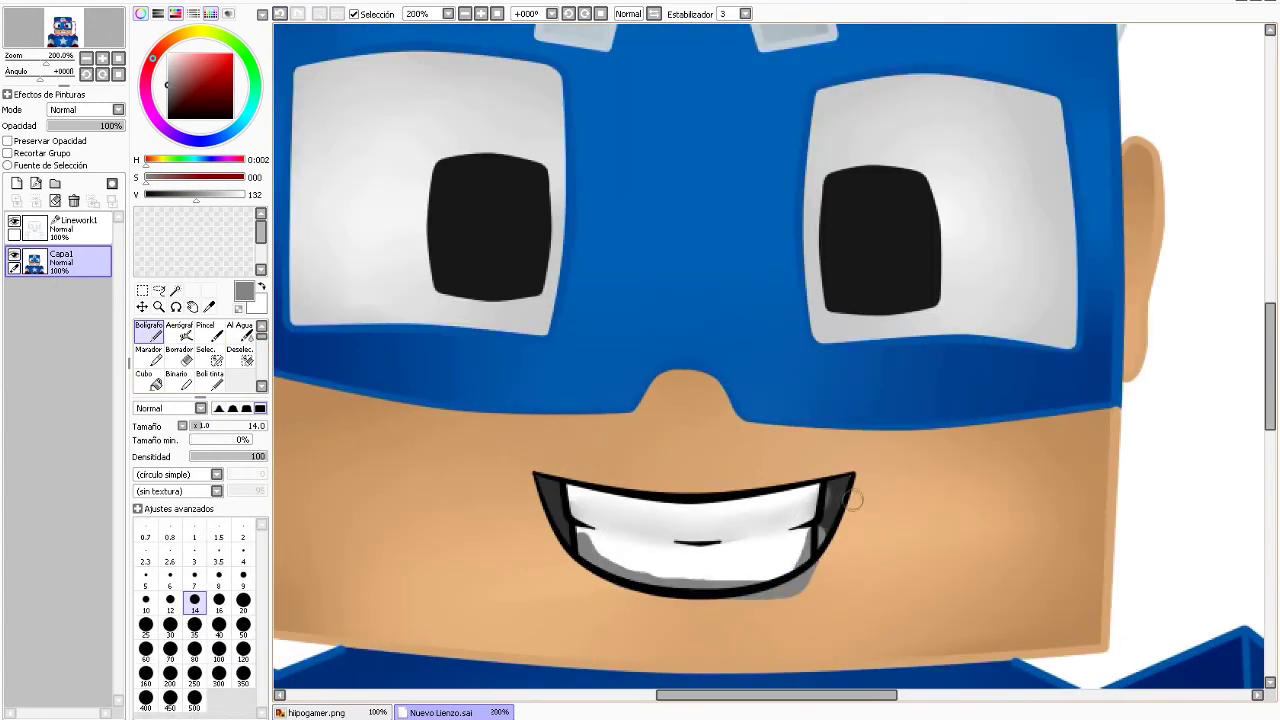
key(ctrl+z)
key(ctrl+z)
Reselect all the teeth from Linework1 and blend the upper row's grey band on Capa1 with the size 16 Desenf. brush.
click(75, 228)
click(175, 290)
click(690, 540)
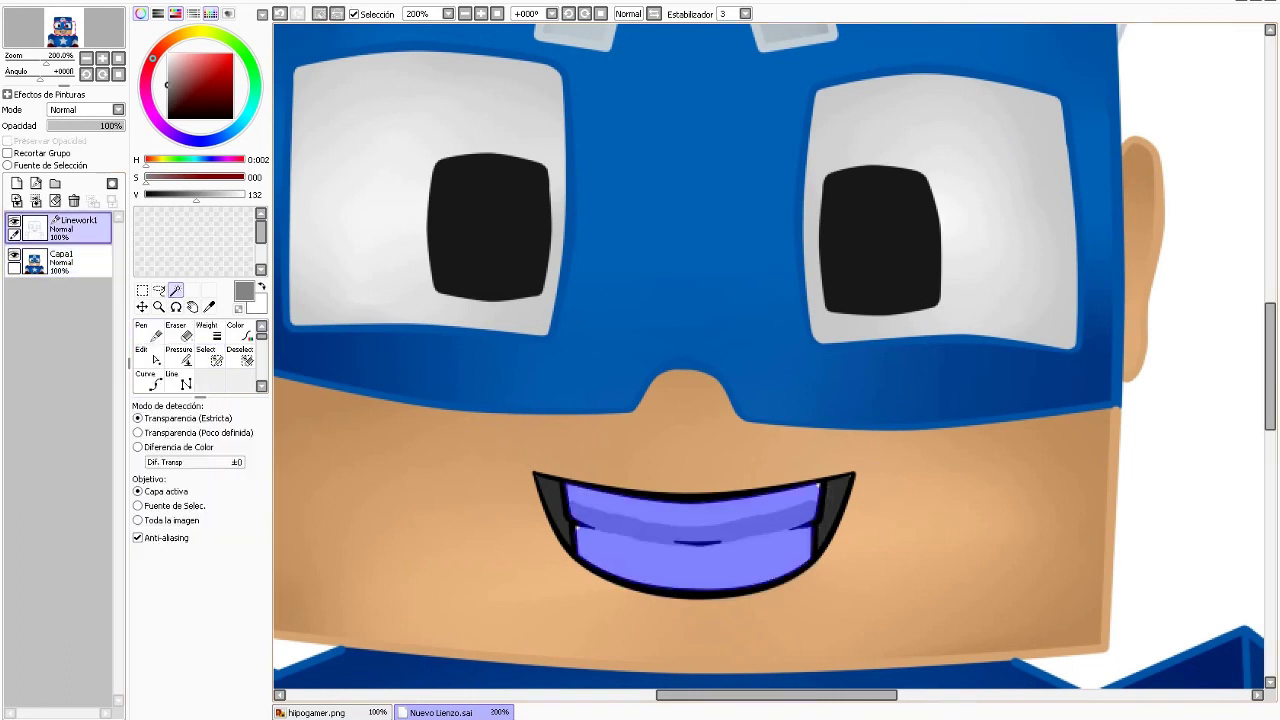
click(60, 260)
click(240, 355)
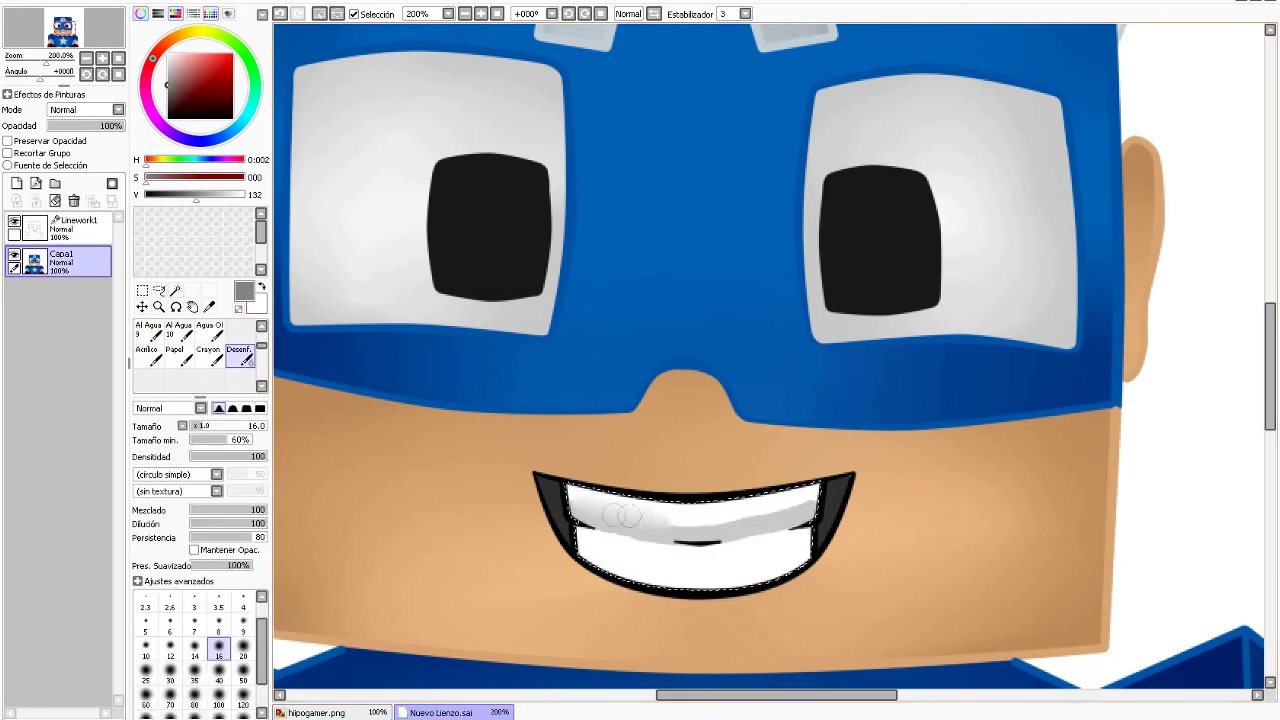
Shade the side and bottom edges of the lower teeth in a brightness 170 grey with the size 14 Bolígrafo brush.
key(n)
key(ctrl+z)
key(ctrl+z)
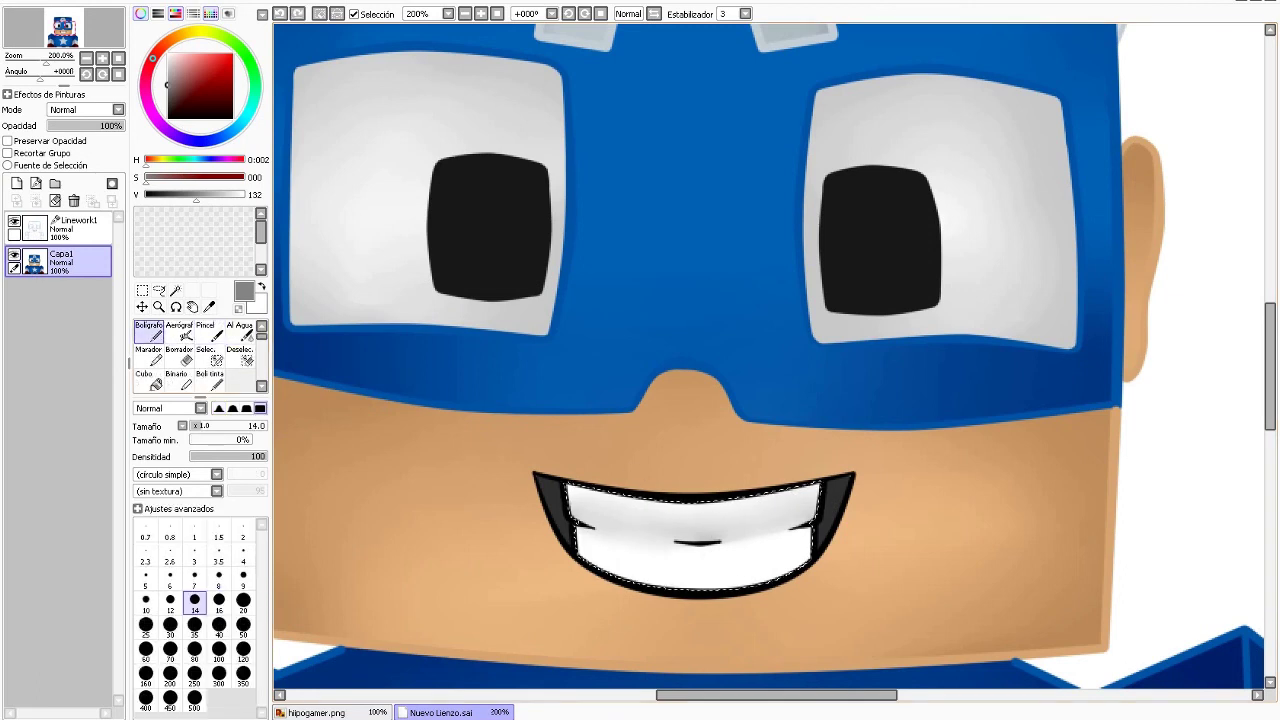
drag(581, 586, 688, 580)
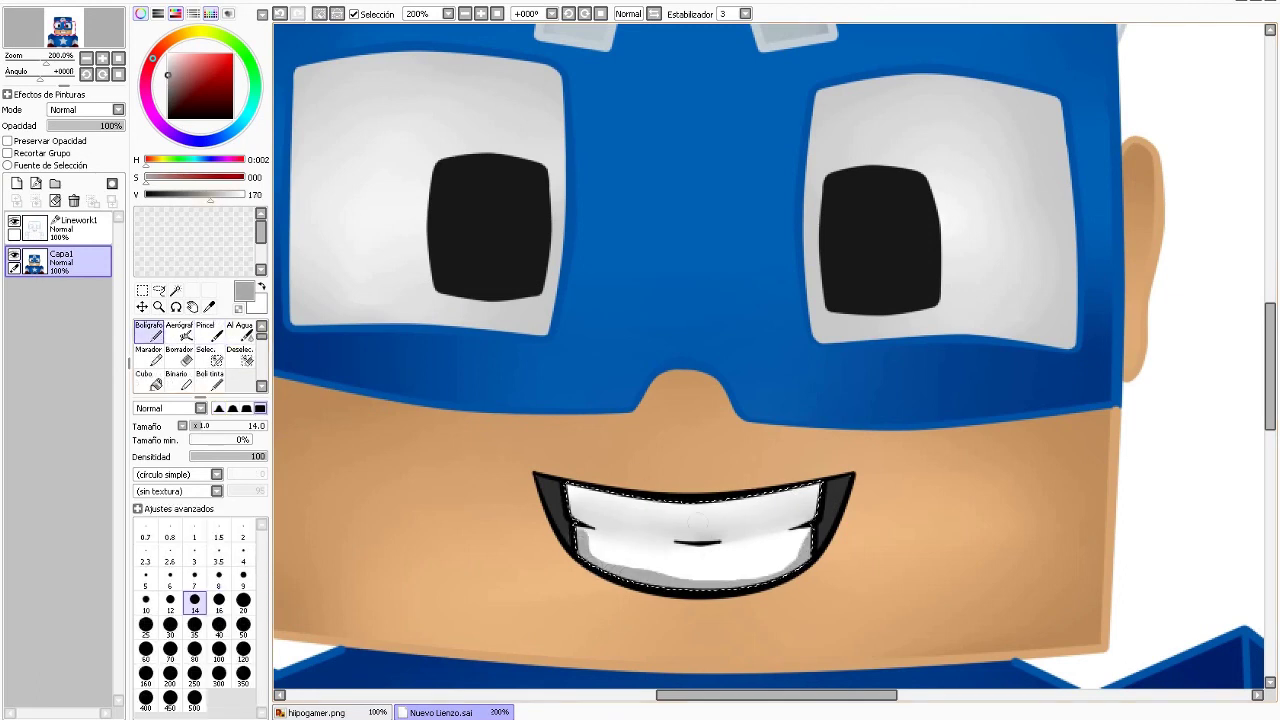
Blend the lower teeth's grey shading with the size 16 Desenf. brush and clear the selection.
key(b)
mouse_move(580, 565)
mouse_down()
mouse_move(616, 563)
mouse_move(808, 560)
mouse_up()
scroll(698, 535, down, 1)
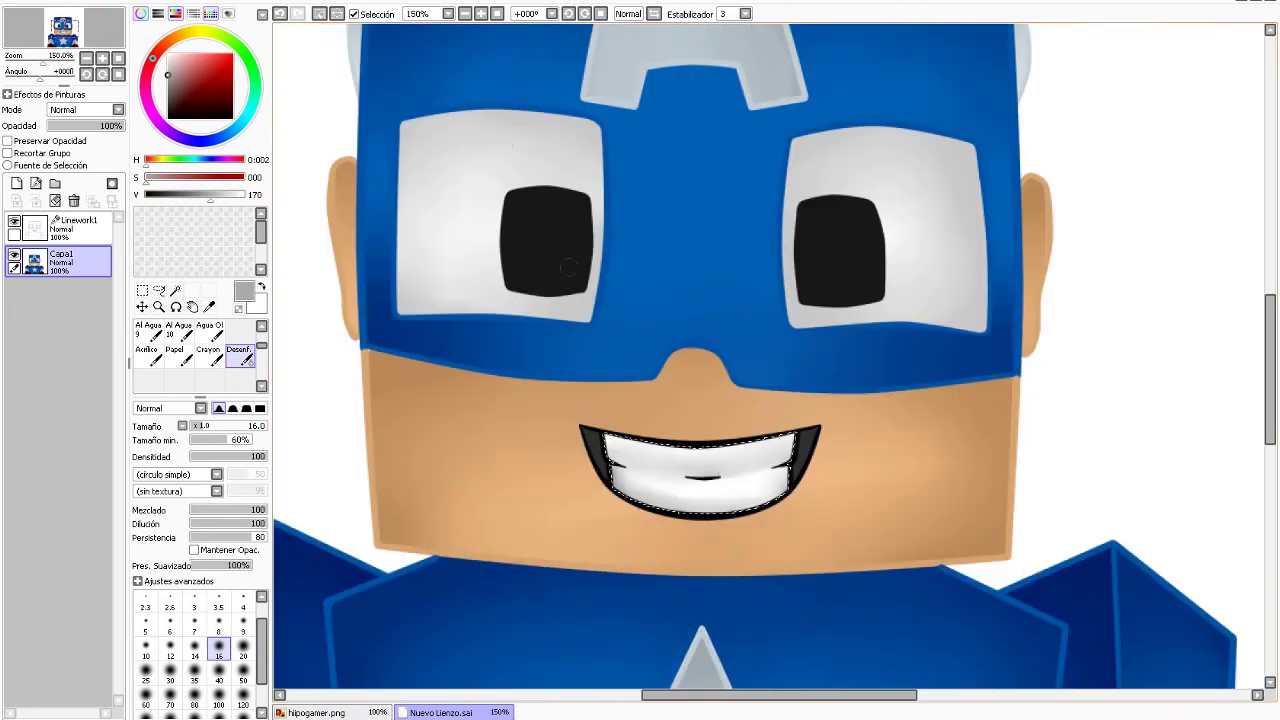
scroll(706, 475, down, 4)
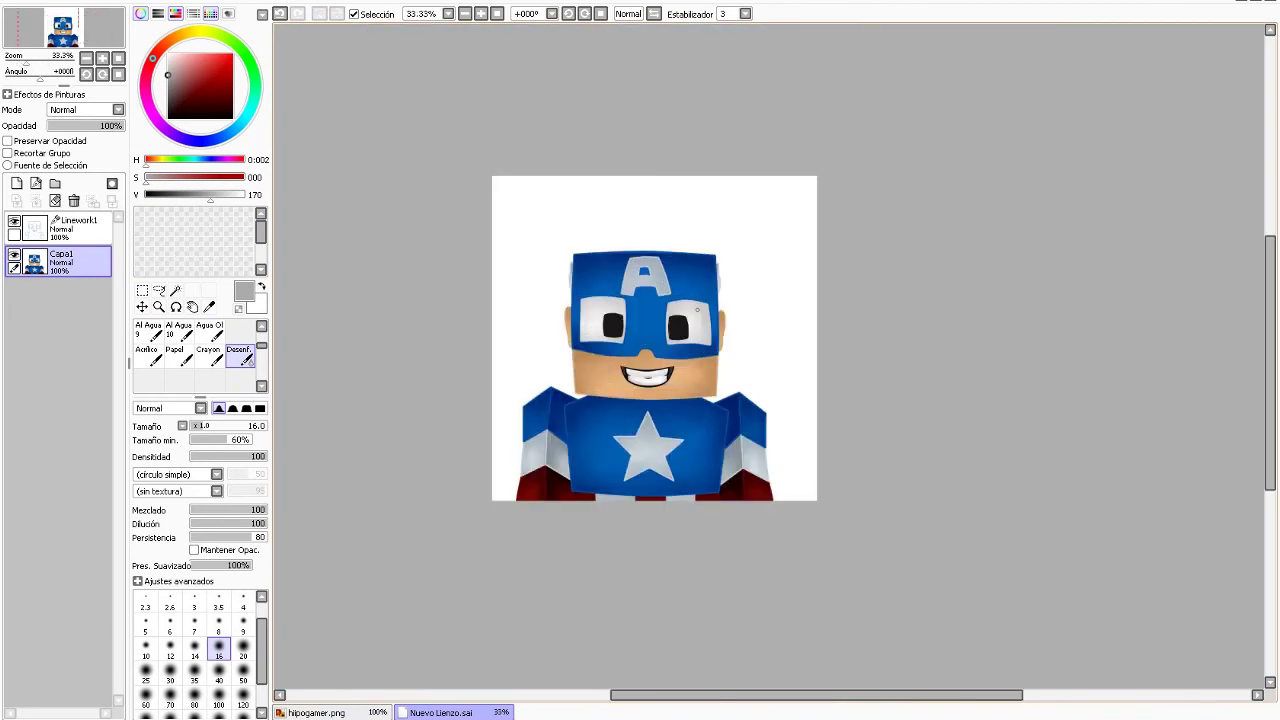
scroll(697, 310, up, 4)
drag(575, 287, 934, 245)
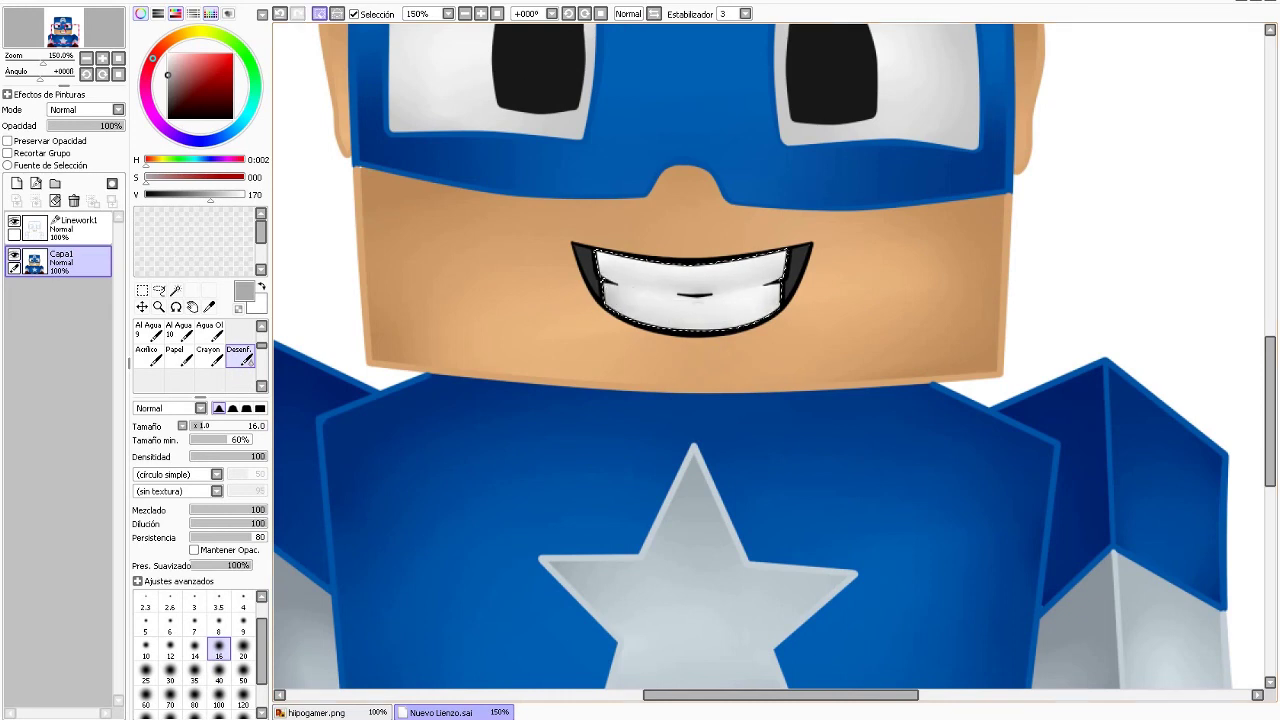
key(ctrl+d)
Select both dark mouth corners from Linework1 and shade them on Capa1 in a brightness 22 dark grey with the size 14 Bolígrafo brush.
scroll(941, 520, down, 4)
click(60, 228)
scroll(672, 300, up, 6)
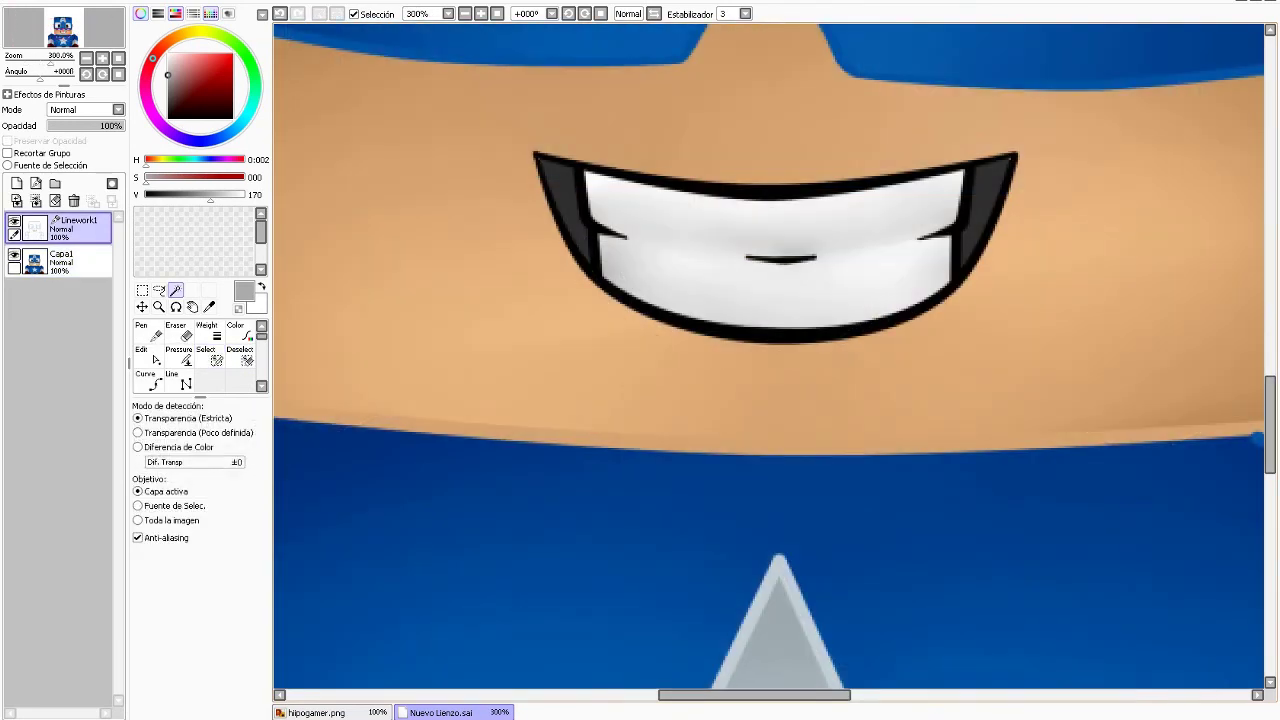
scroll(595, 250, down, 3)
click(60, 262)
click(148, 330)
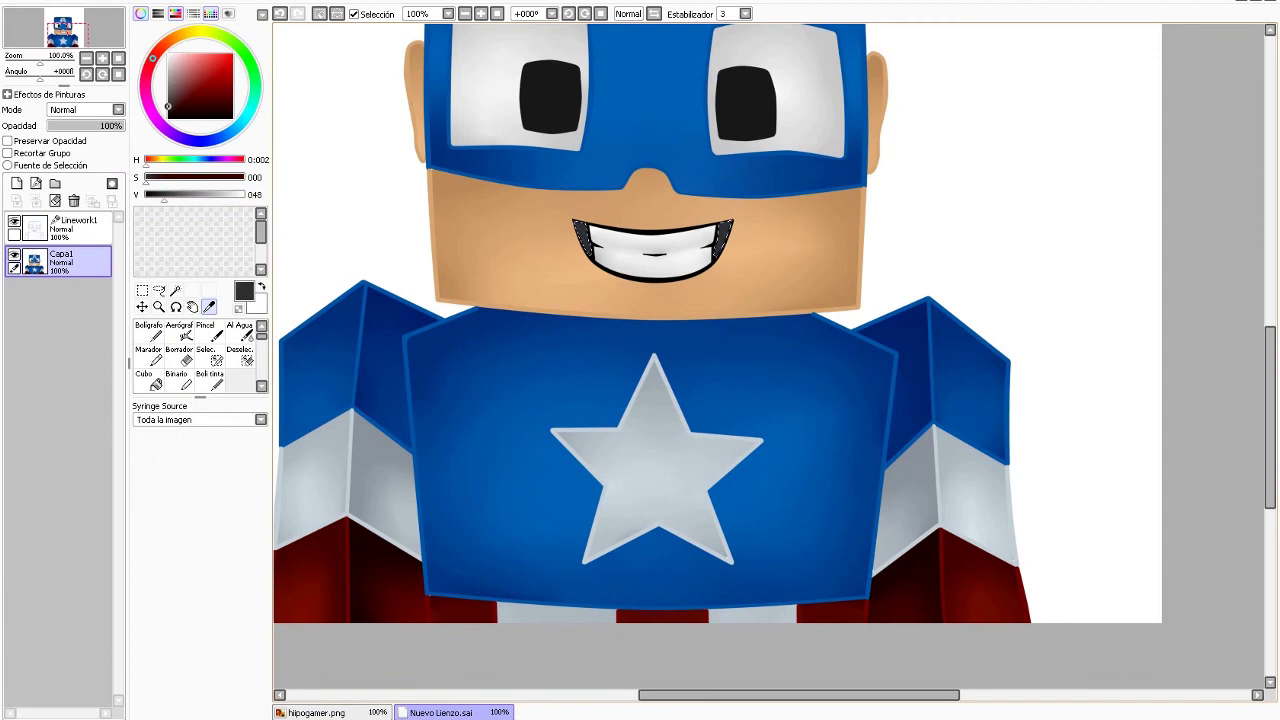
alt+click(582, 238)
scroll(459, 205, up, 4)
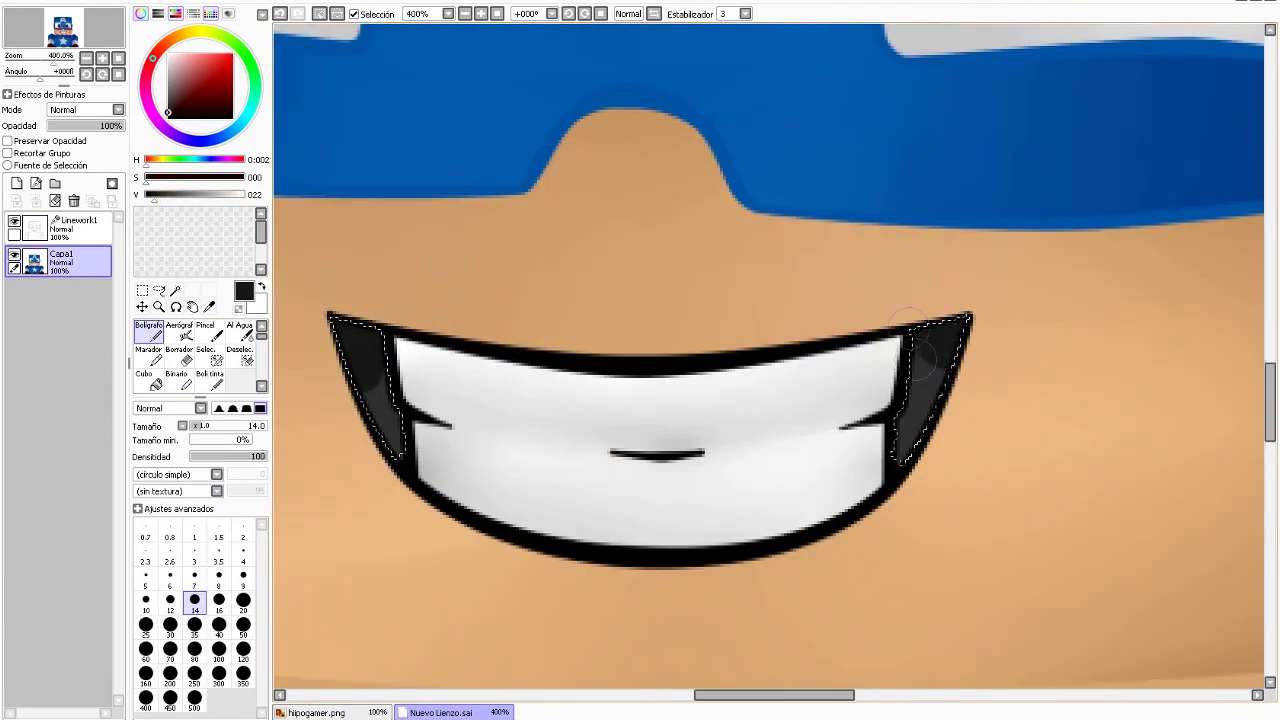
Blend the dark shading in both mouth corners with the size 16 Desenf. brush and clear the selection.
key(b)
scroll(805, 390, down, 6)
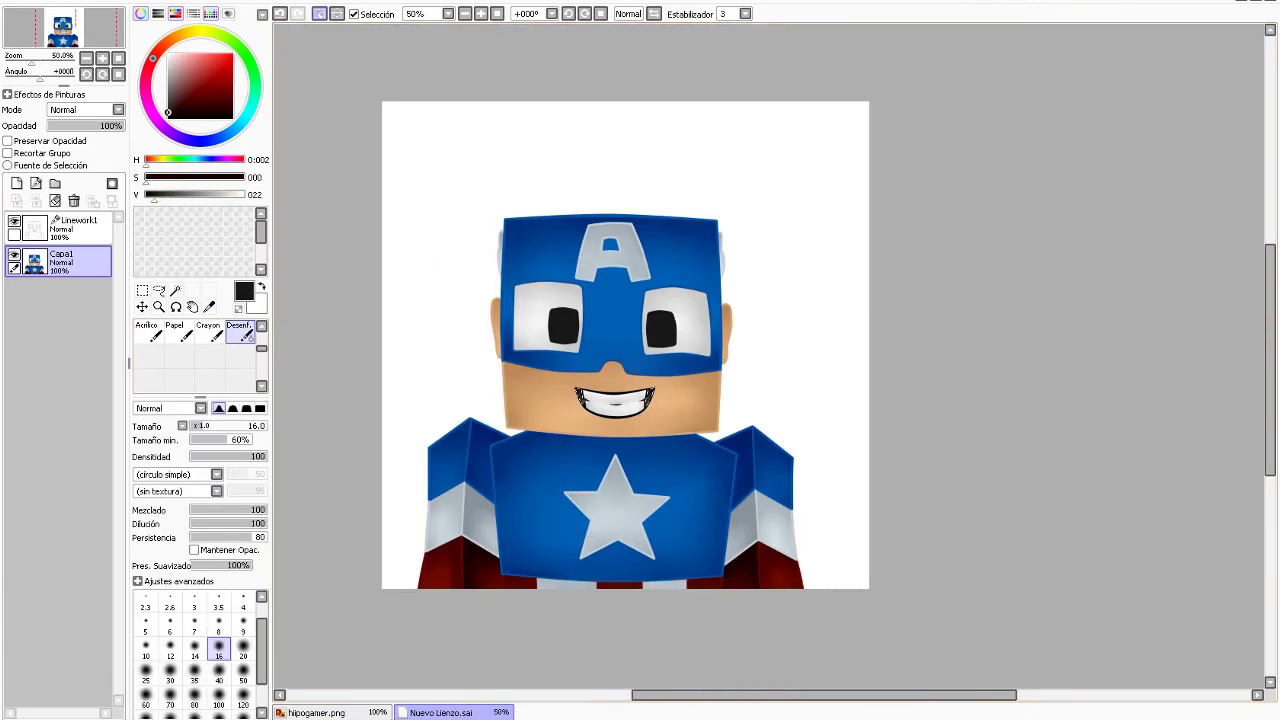
scroll(600, 405, up, 5)
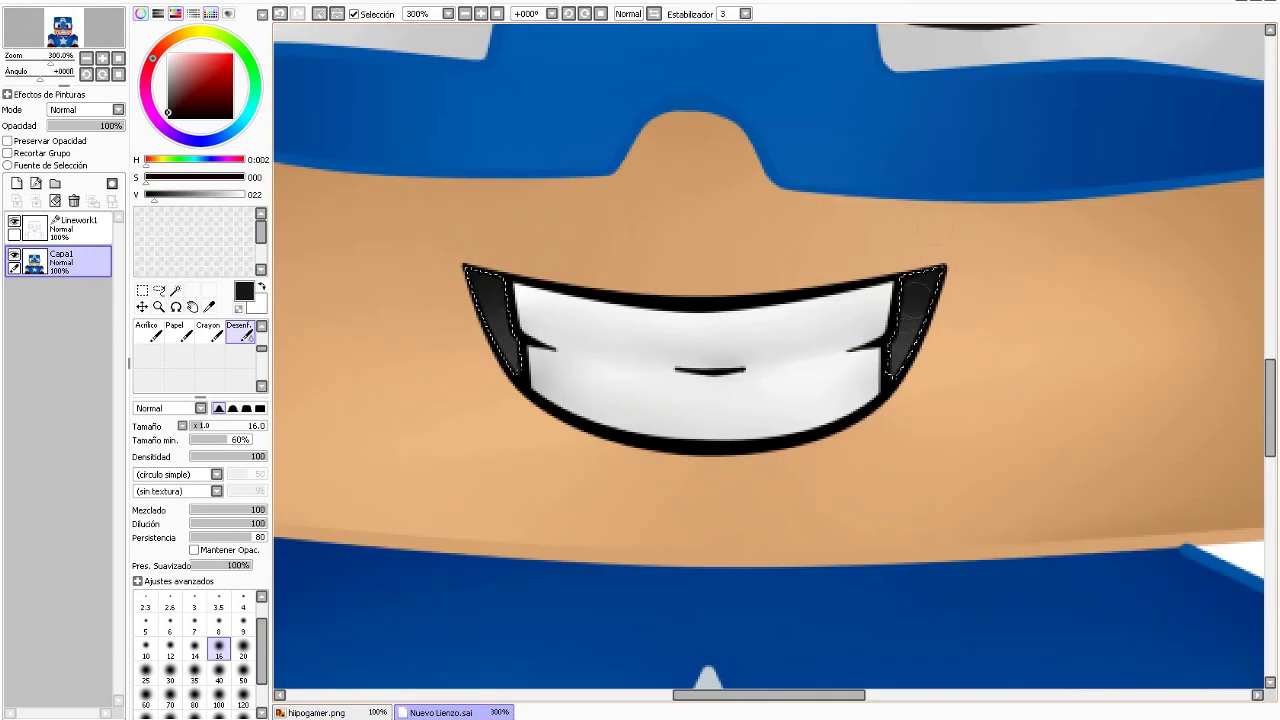
scroll(737, 341, down, 7)
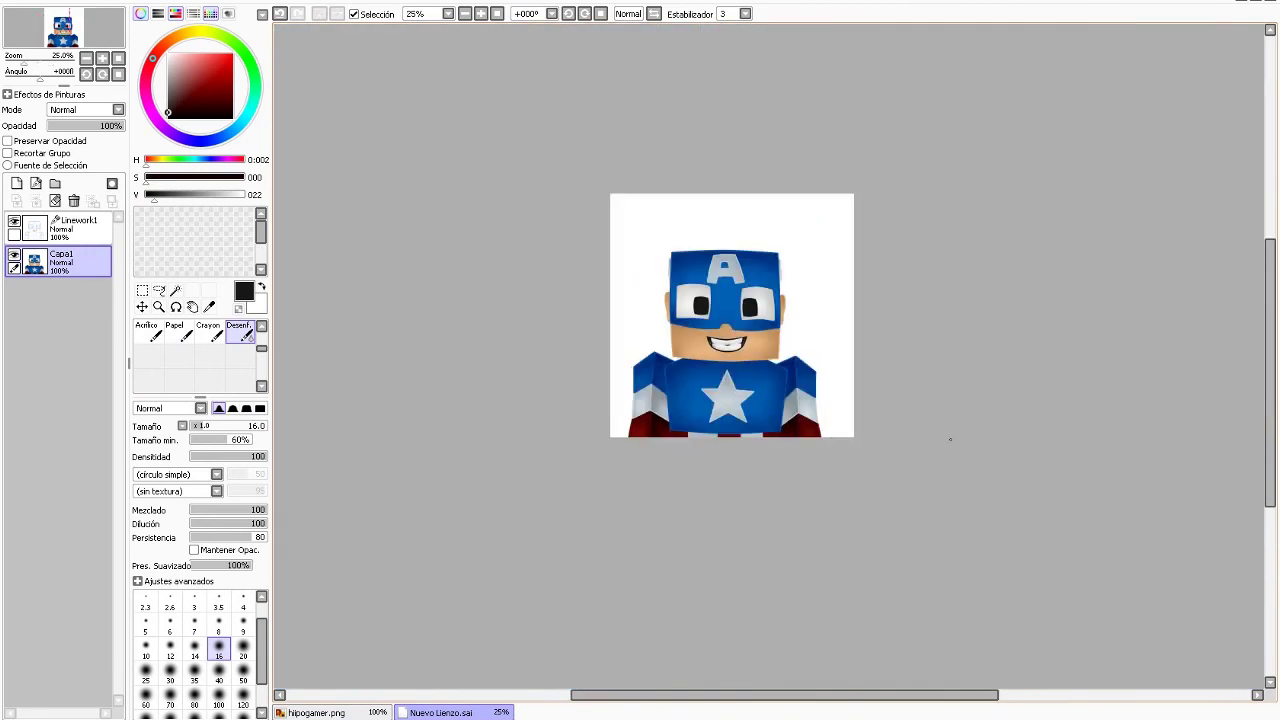
scroll(720, 343, up, 1)
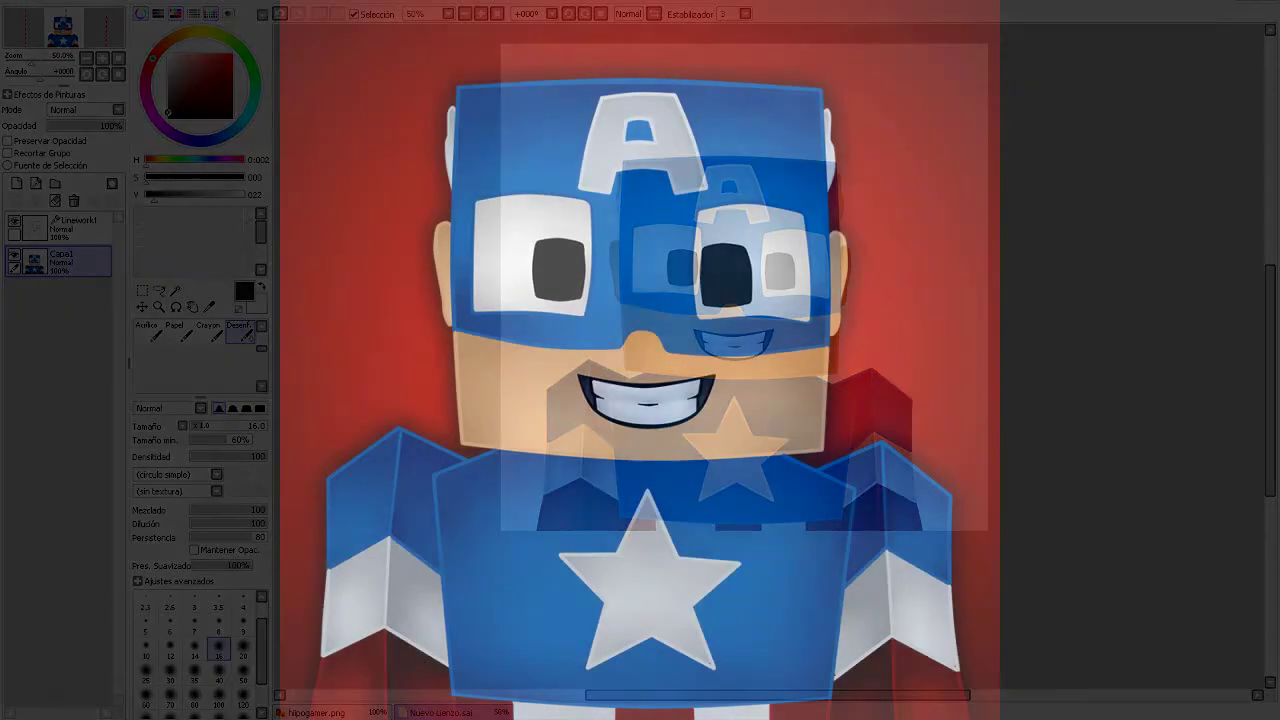